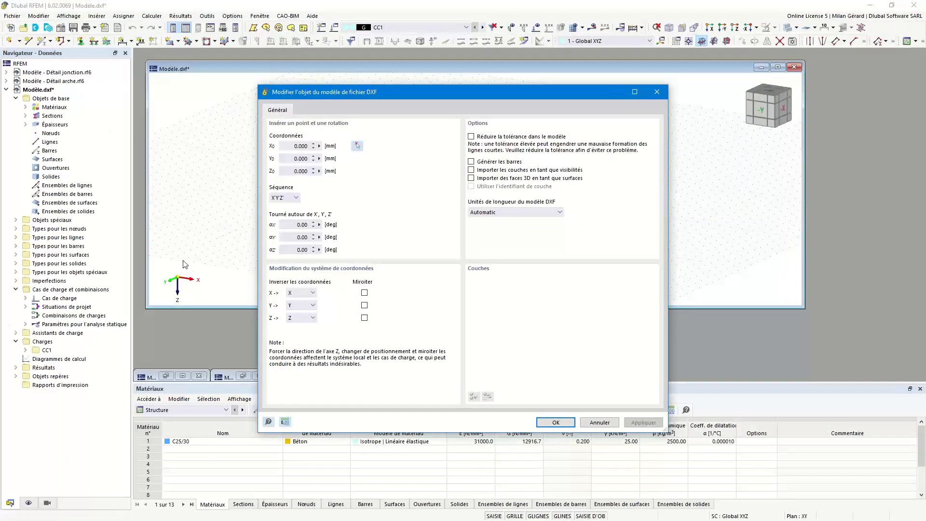
- Mirror the Z axis of the DXF import, set its length units to m and accept the import settings
left_click(364, 317)
left_click(516, 212)
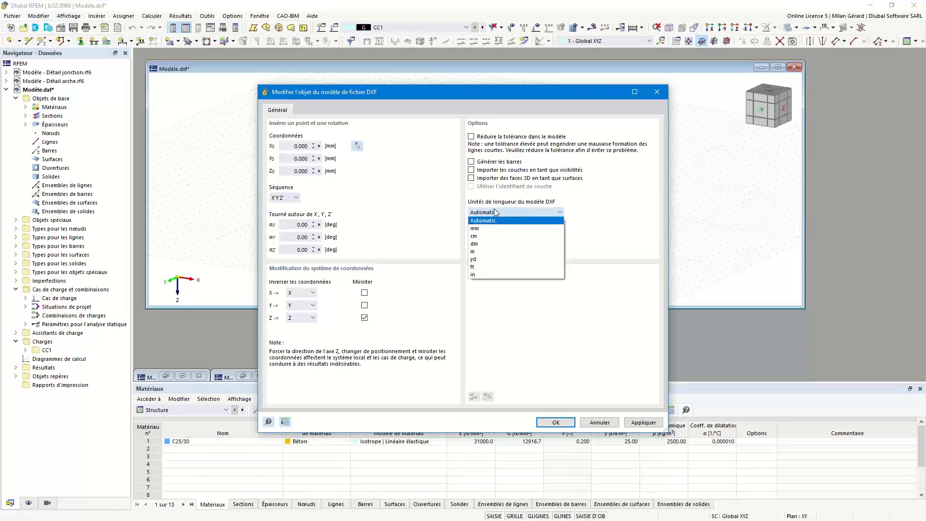
left_click(488, 253)
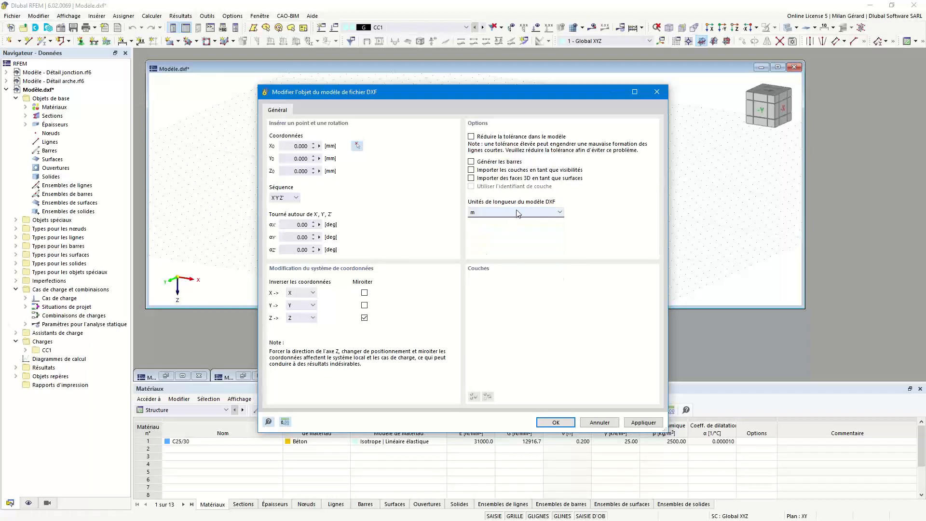
left_click(486, 213)
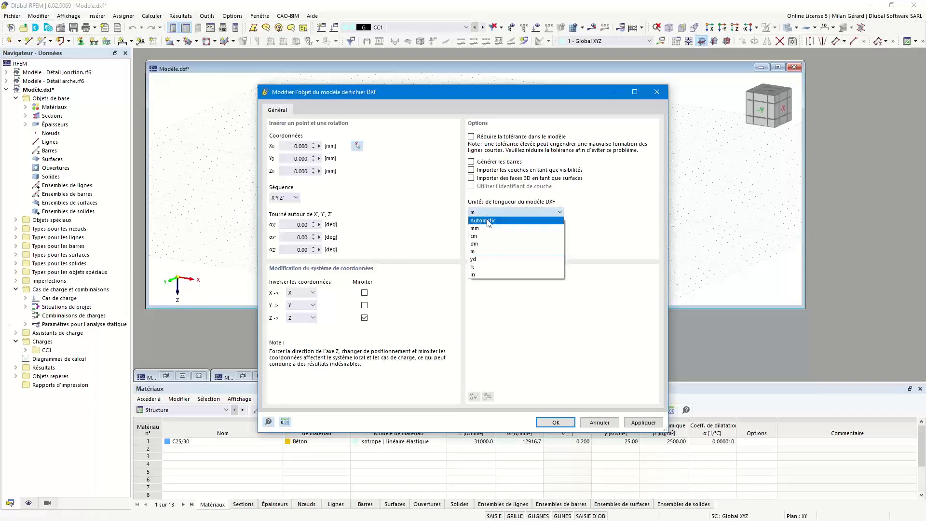
left_click(497, 214)
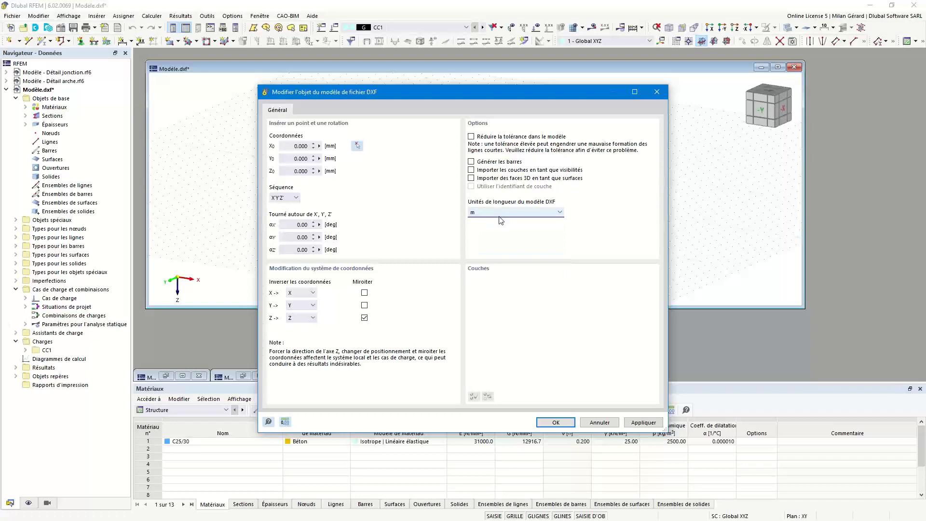
left_click(564, 423)
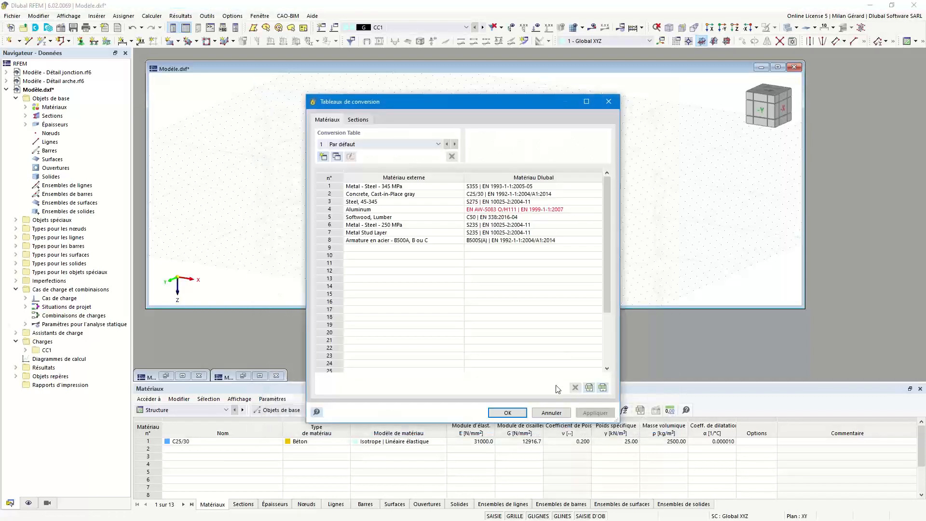
- Complete the import with the default conversion tables, close the import report and maximize the model window
left_click(514, 413)
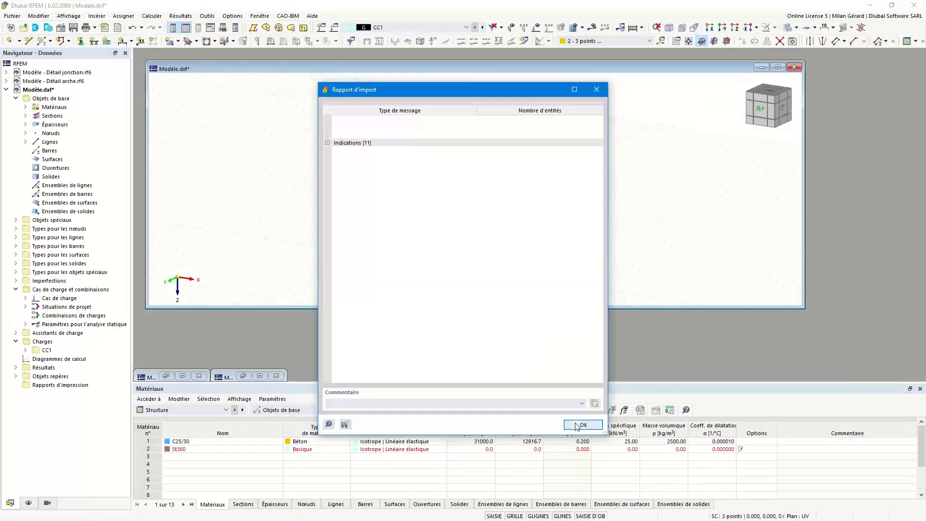
left_click(570, 417)
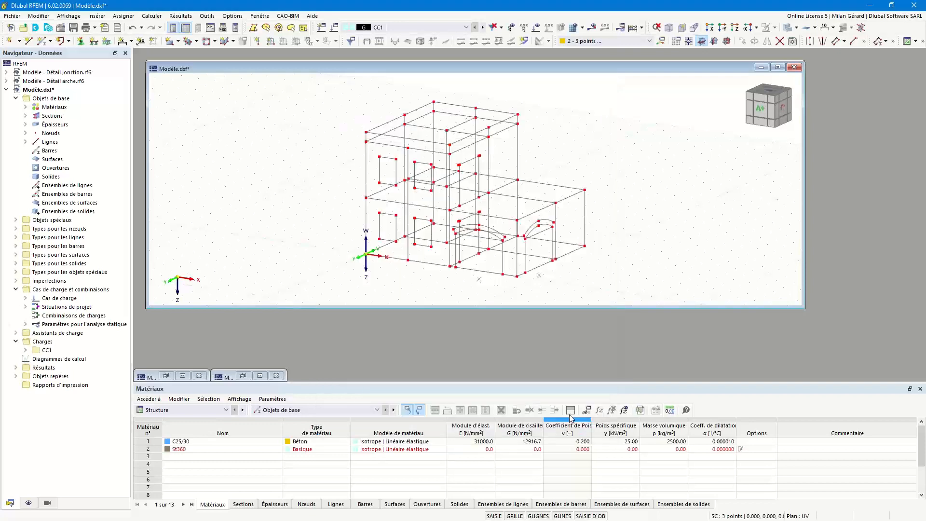
left_click(777, 67)
scroll(657, 165, "up", 3)
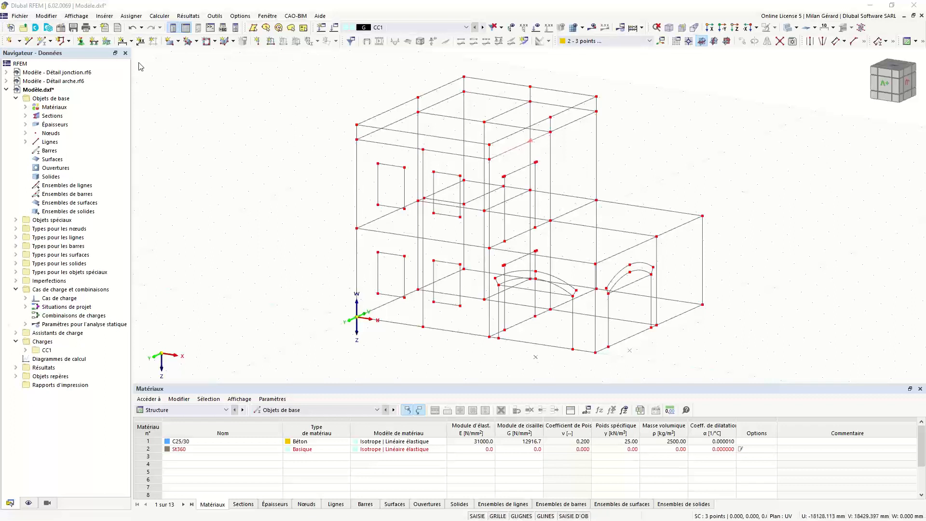
- Activate the masonry design module (Vérification de la maçonnerie) in the model's base data
left_click(63, 10)
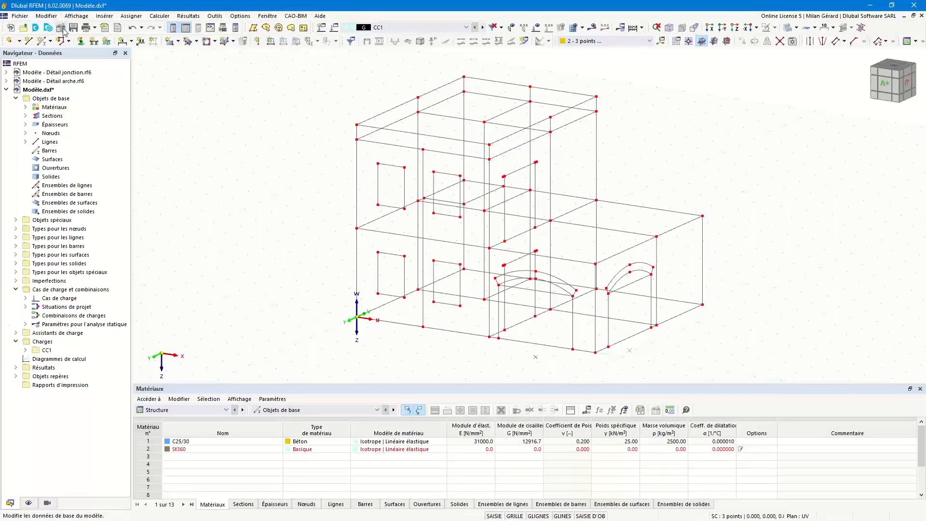
left_click(61, 28)
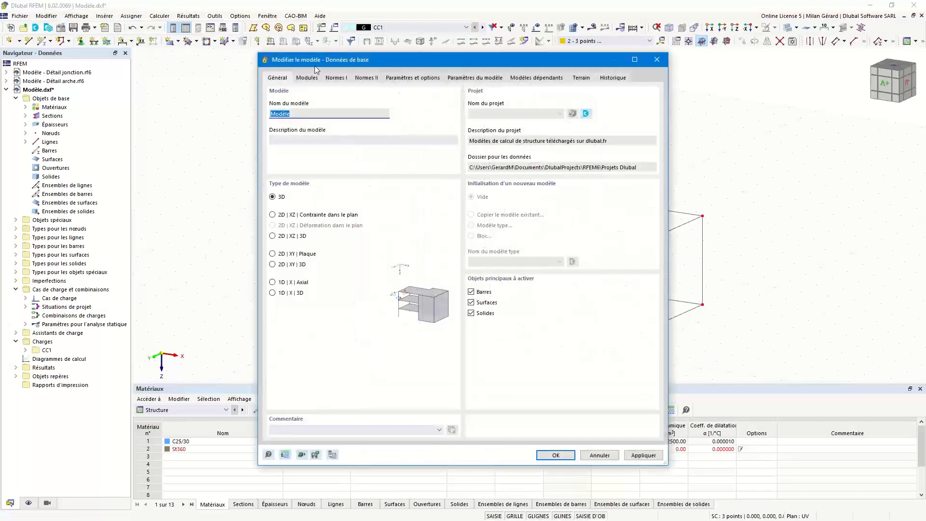
left_click(313, 79)
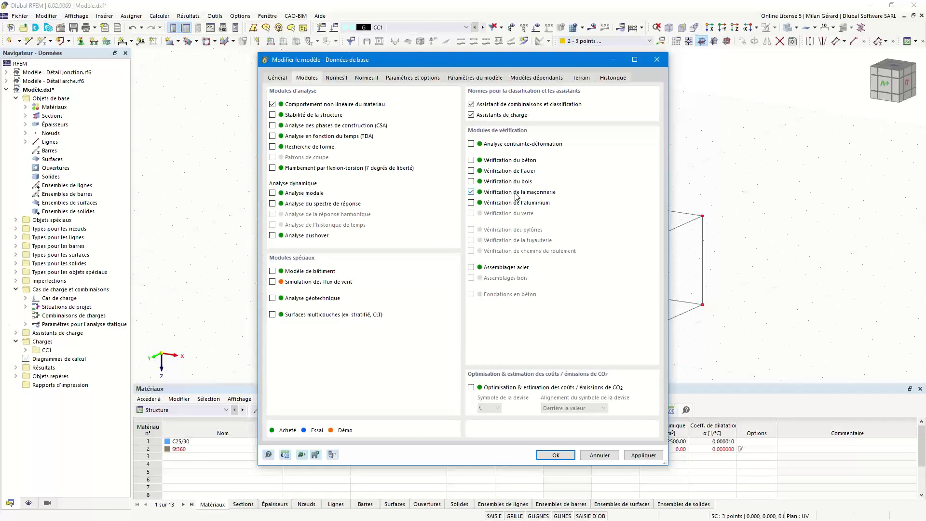
left_click(557, 457)
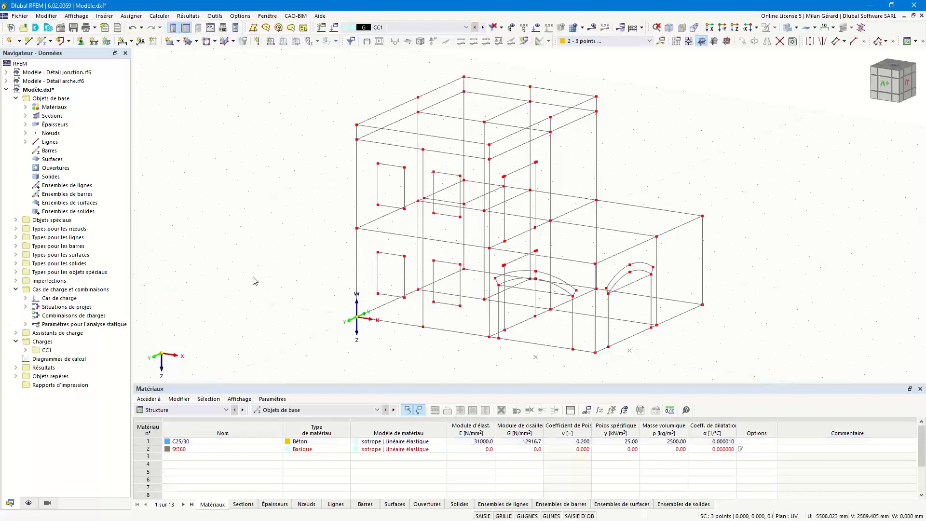
- Delete all unassigned basic objects so that the default materials, sections and thickness are cleared from the model
left_click(26, 107)
left_click(26, 133)
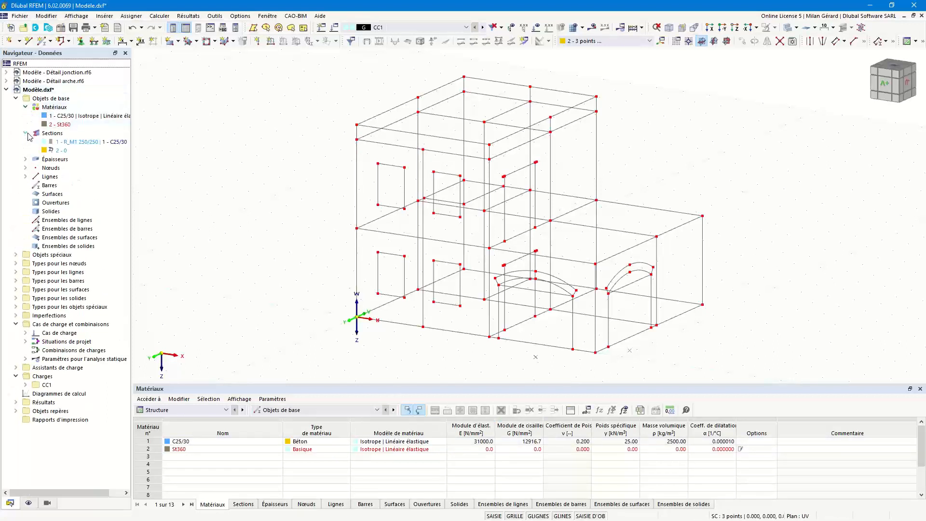
left_click(25, 159)
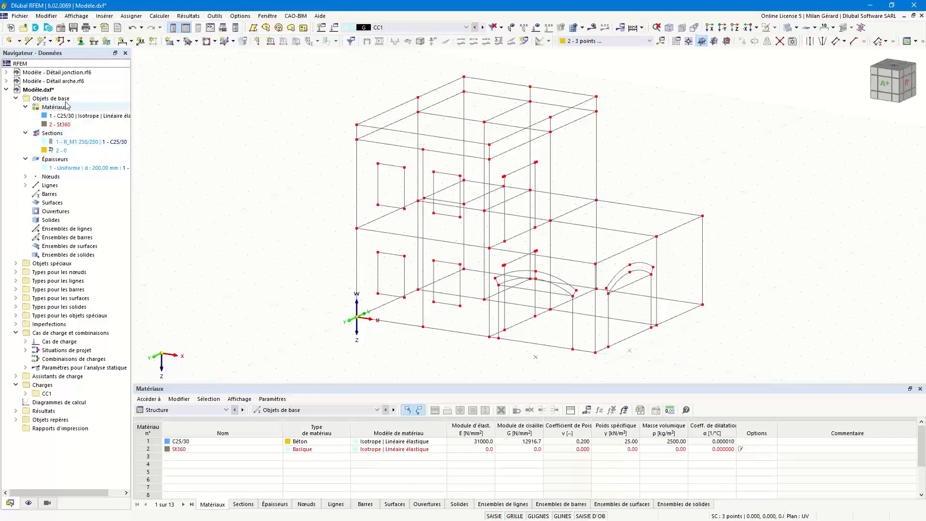
left_click(86, 100)
right_click(87, 103)
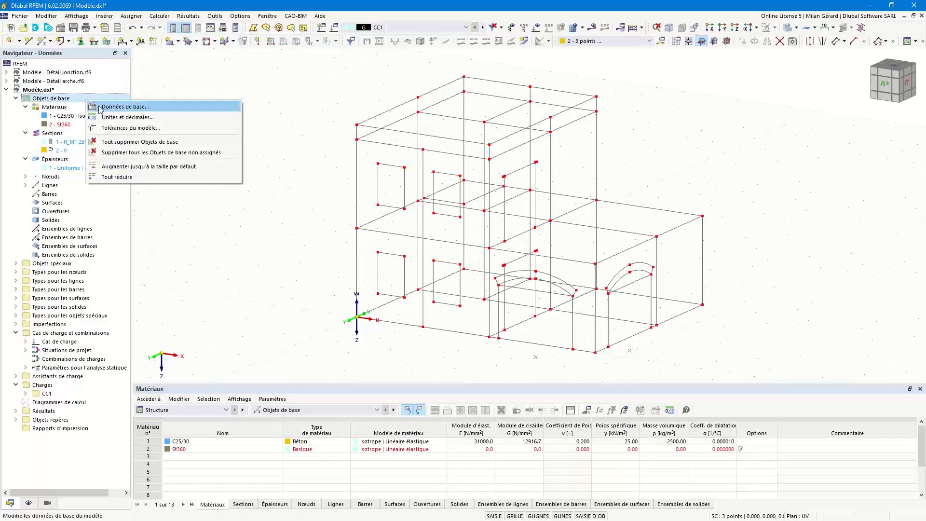
left_click(166, 154)
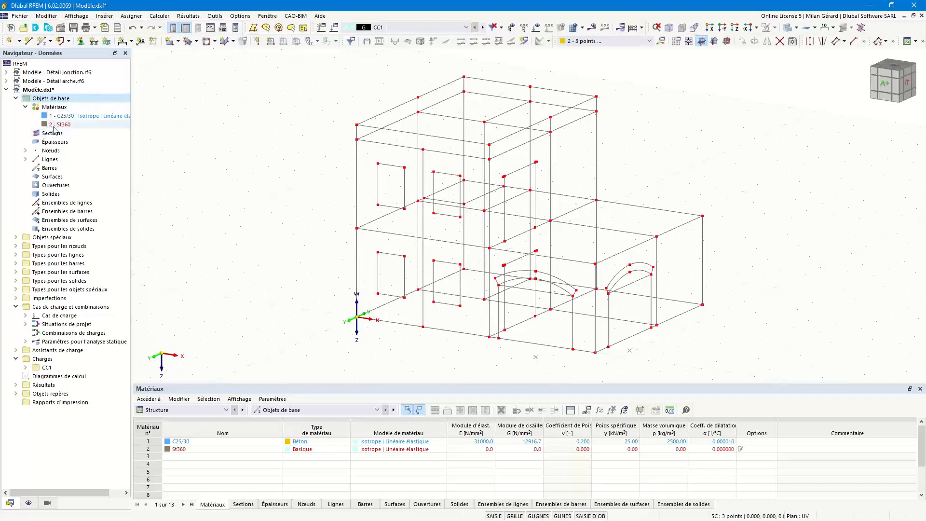
right_click(68, 98)
left_click(109, 149)
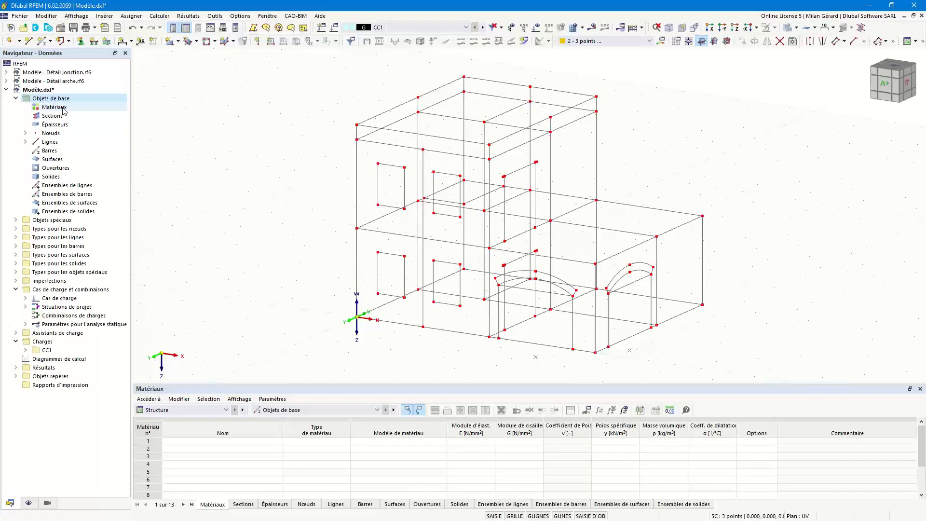
- Start a new material of type Maçonnerie with the material model Orthotrope | Maçonnerie | Plastique (surfaces)
left_click(64, 108)
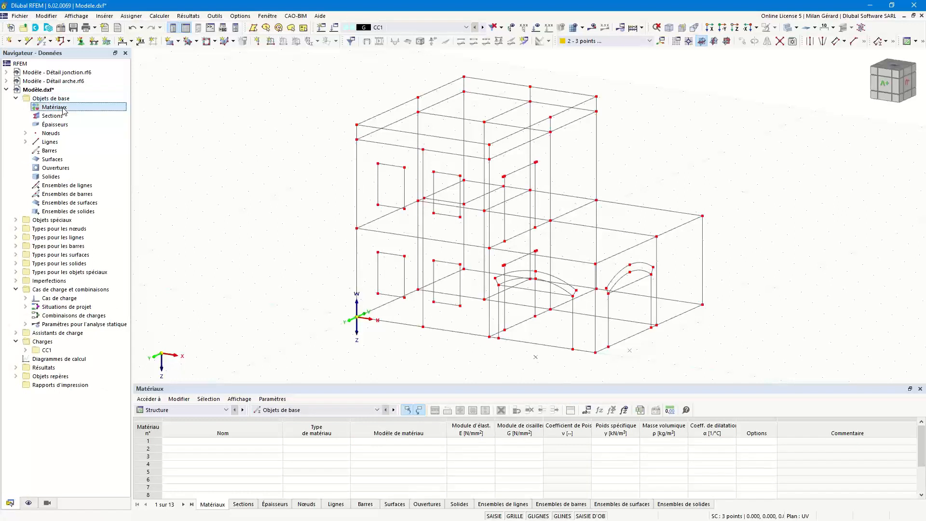
right_click(91, 114)
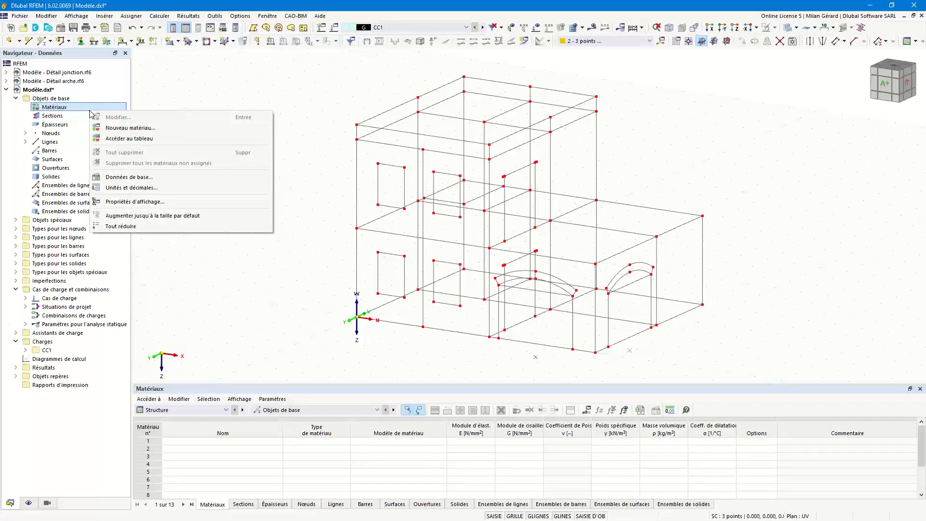
left_click(123, 130)
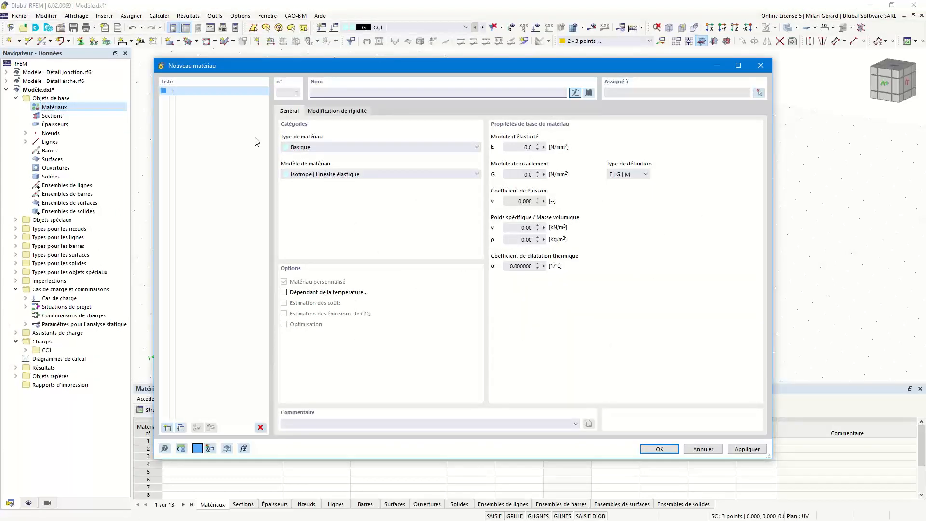
left_click(307, 147)
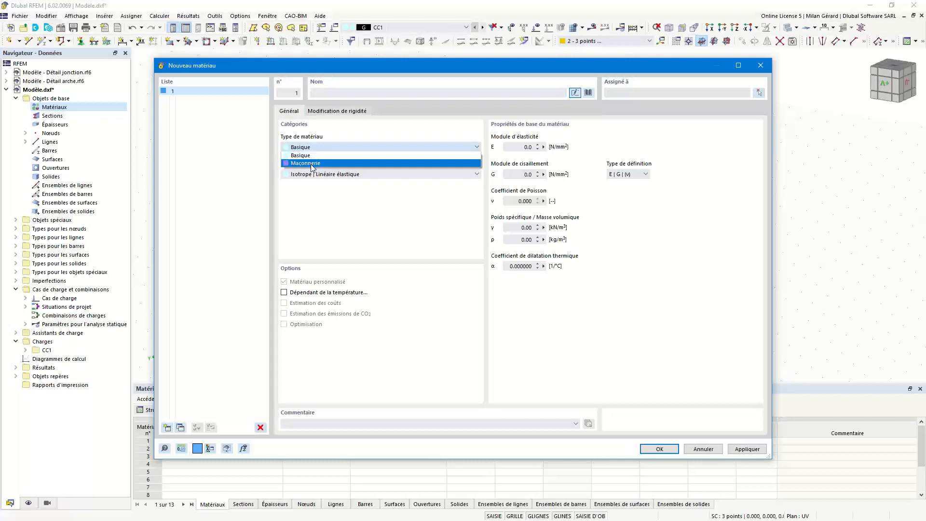
left_click(312, 164)
left_click(326, 175)
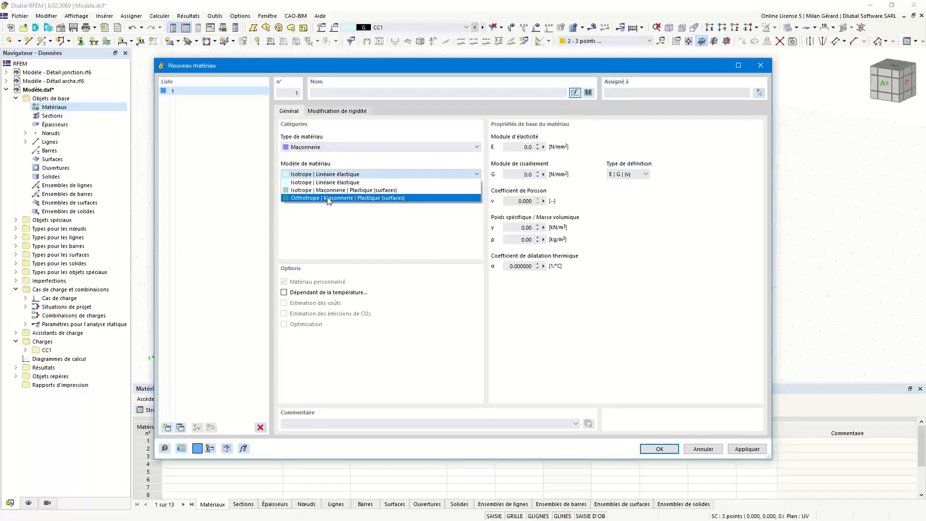
left_click(328, 199)
left_click(343, 175)
left_click(340, 198)
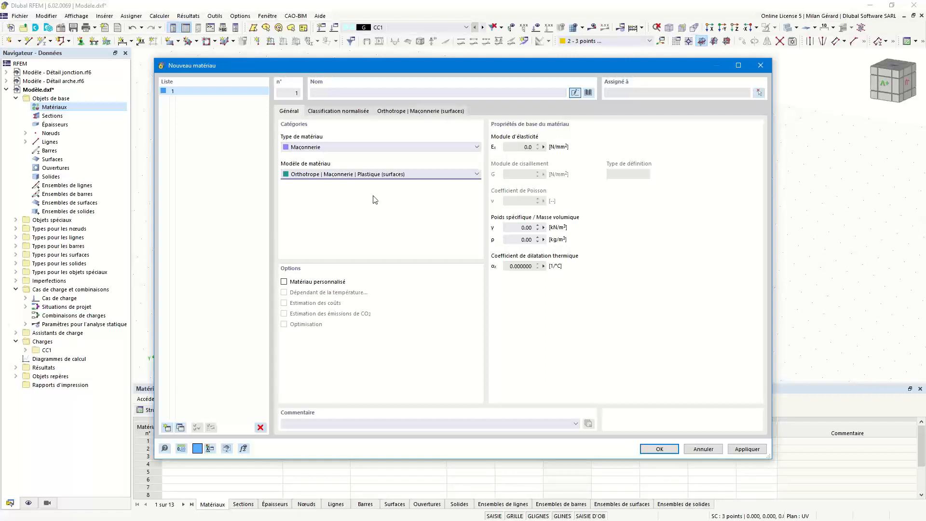
- Filter the material library to Maçonnerie, search for "Porotherm 38 joint mince" and assign Porotherm 38 Plan, mortier de joint mince 1-3 mm
left_click(588, 93)
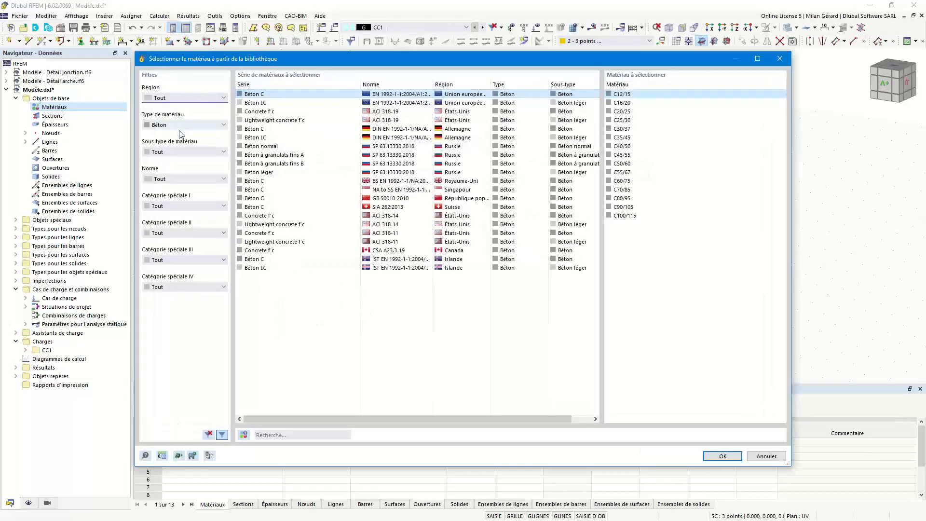
left_click(181, 126)
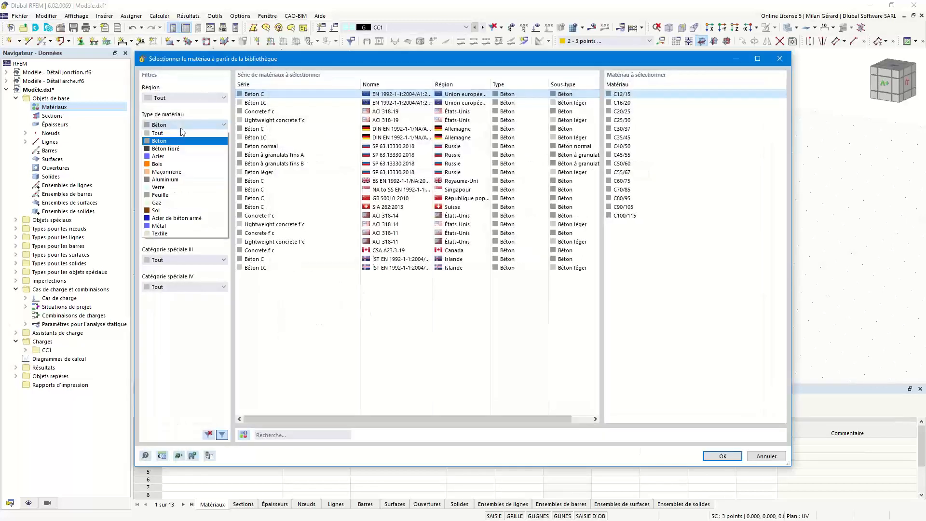
left_click(181, 172)
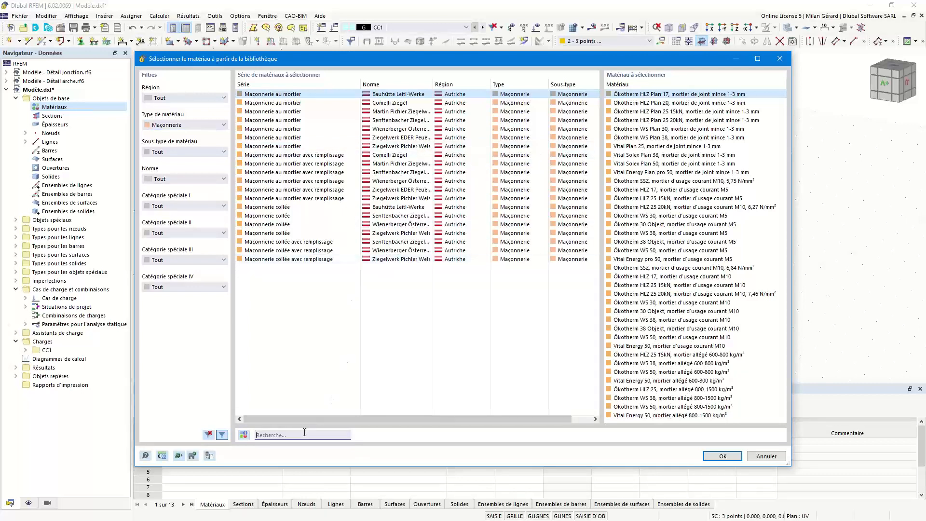
type("Porot")
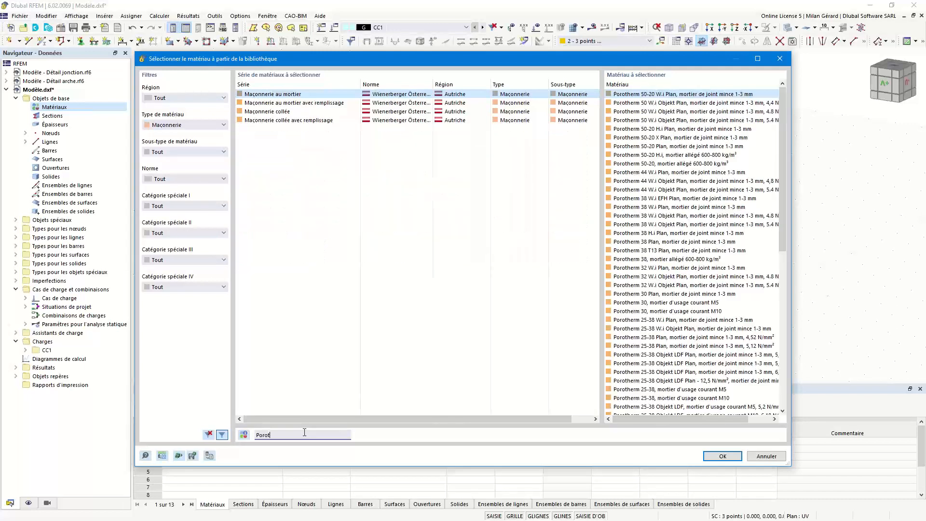
type("herm 38 j")
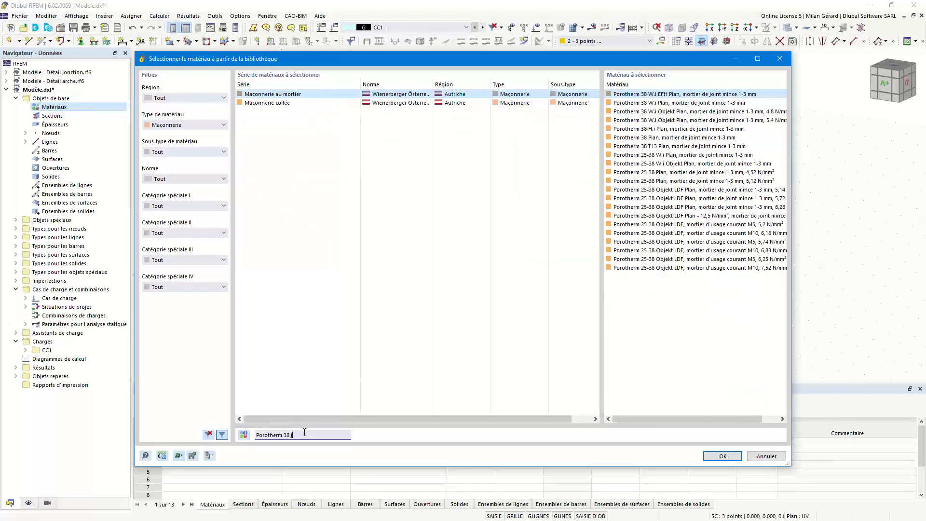
type("oint mince")
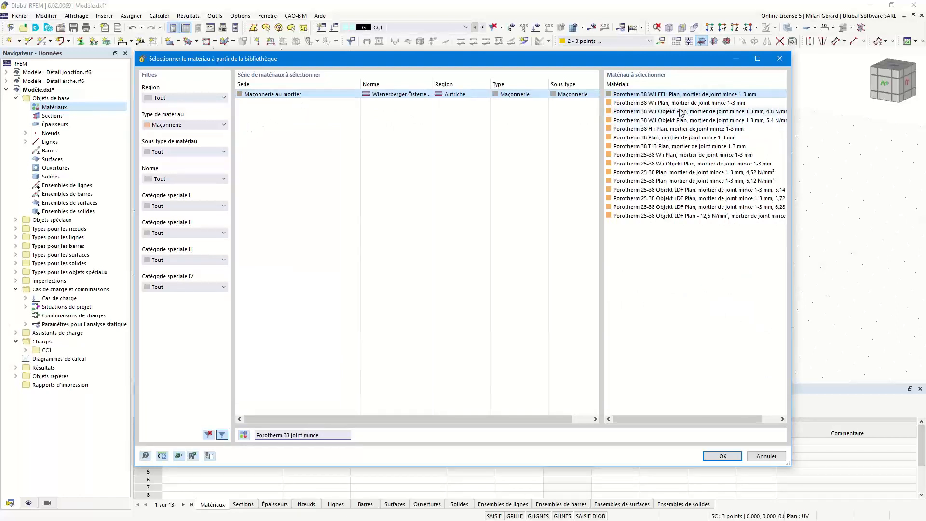
left_click(685, 138)
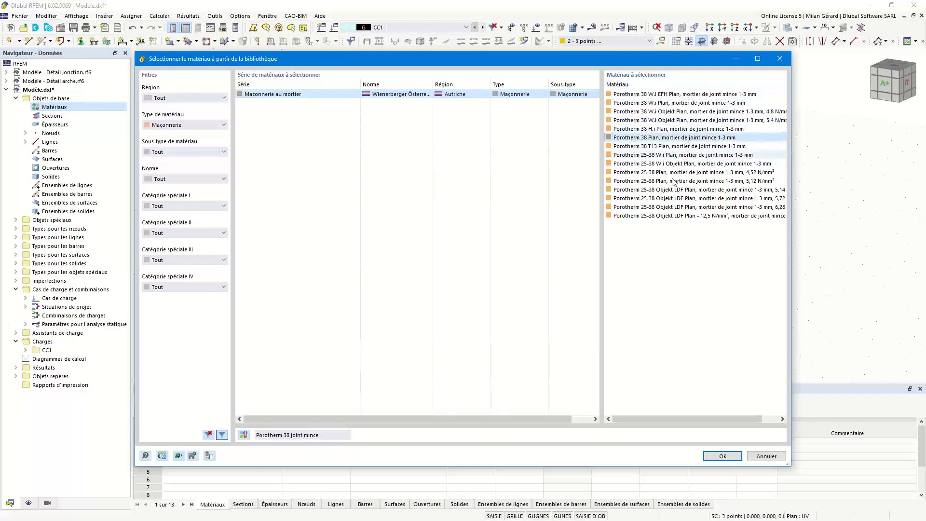
left_click(724, 456)
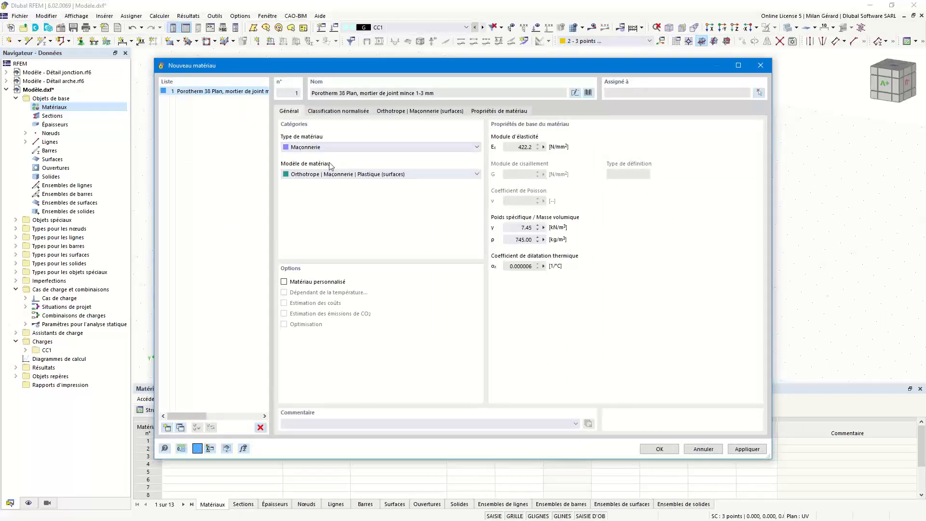
- Examine the masonry unit, configuration, group and mortar options in the Porotherm 38 material's standard classification without changing them
left_click(343, 111)
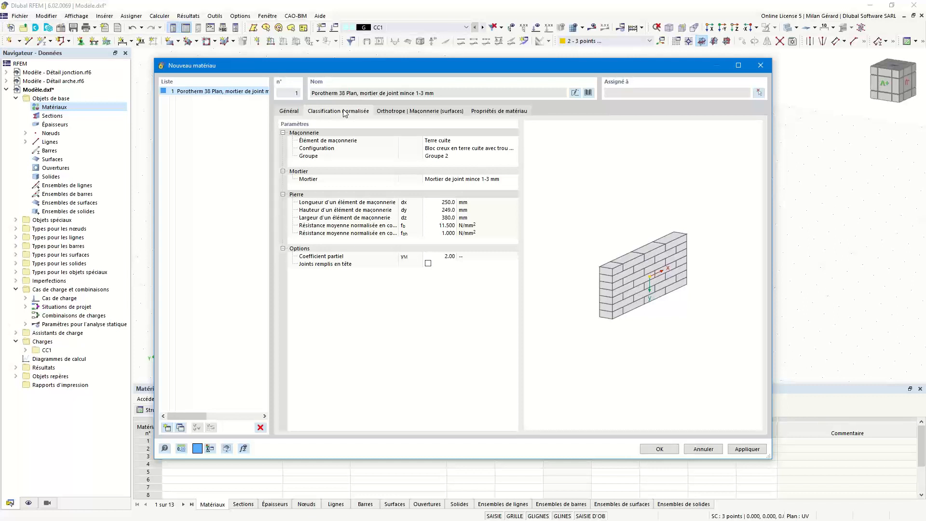
left_click(447, 141)
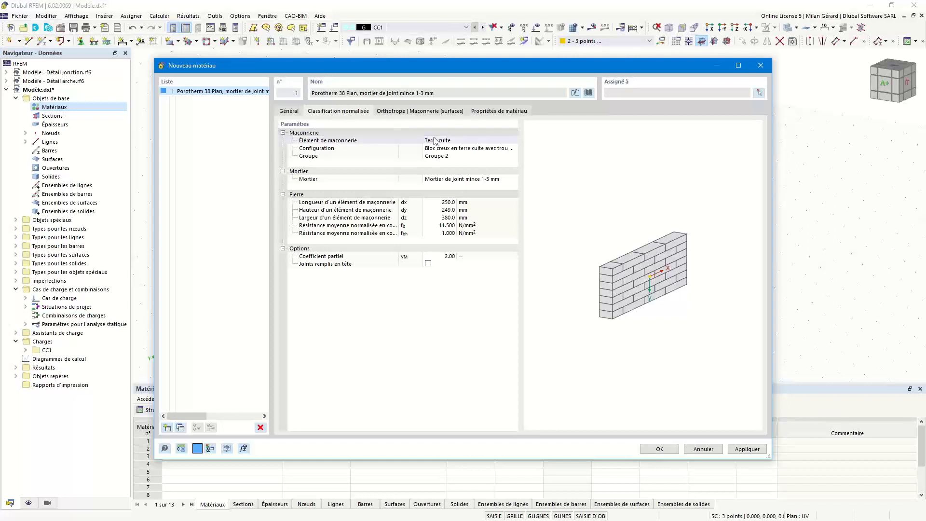
left_click(466, 140)
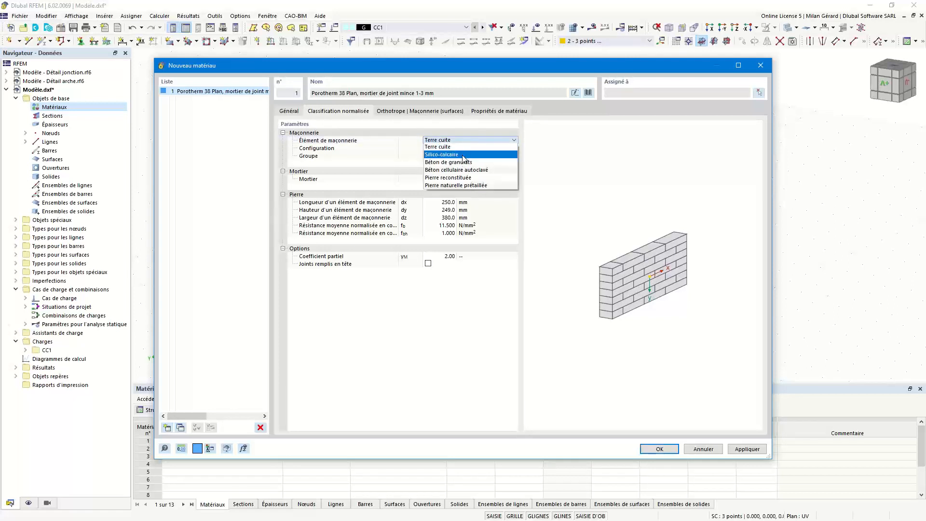
left_click(386, 148)
left_click(453, 149)
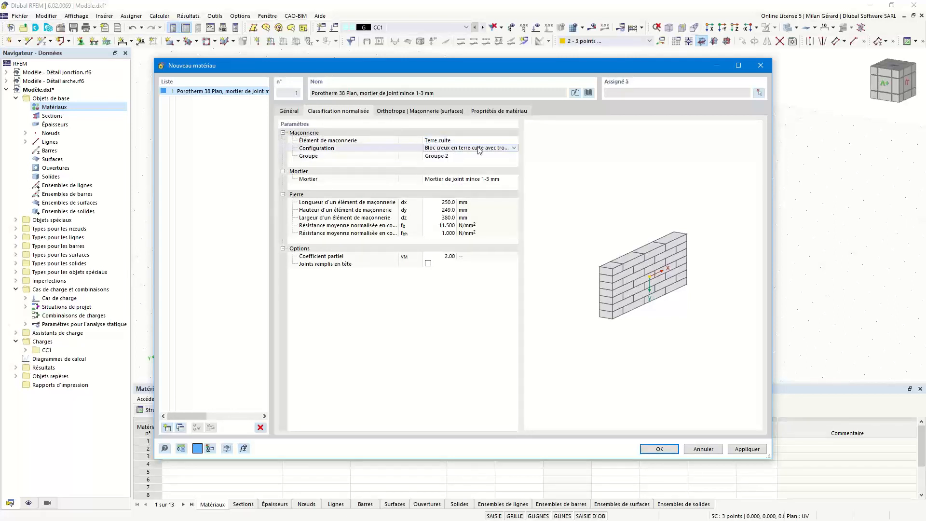
left_click(477, 148)
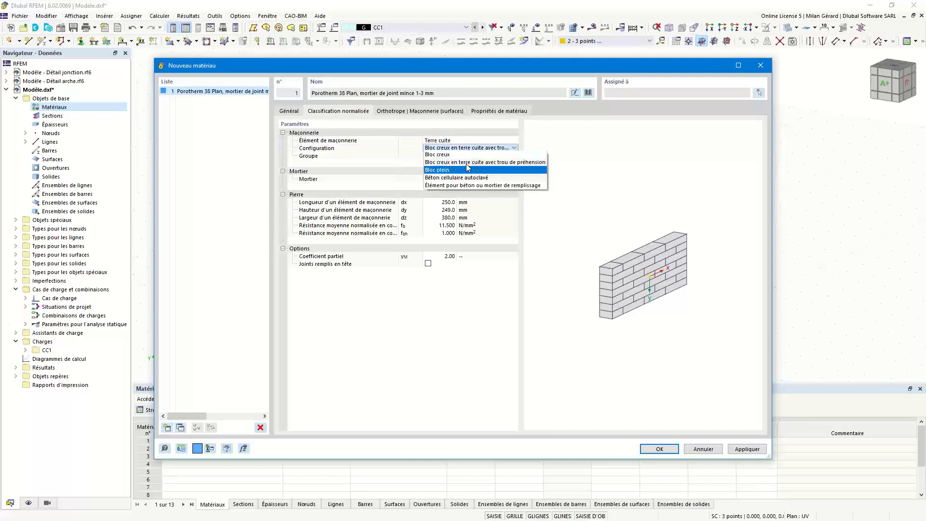
left_click(389, 148)
left_click(463, 157)
left_click(462, 170)
left_click(452, 181)
left_click(475, 180)
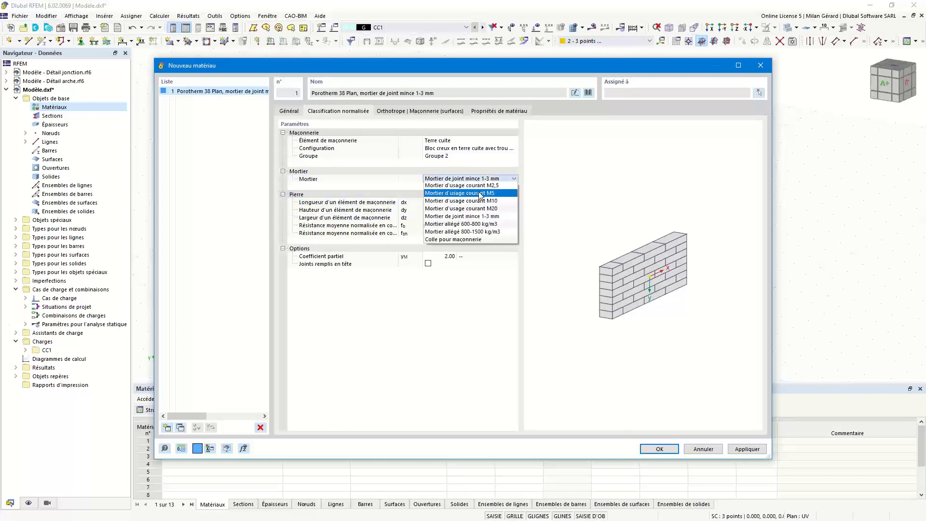
left_click(471, 180)
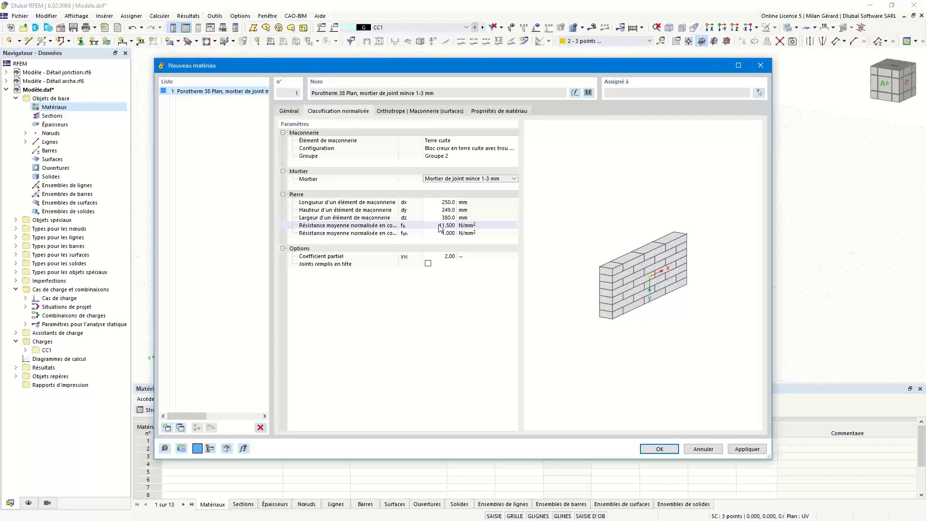
- Widen the parameter names column to read the full descriptions of the stone's two normalised compressive strengths, then narrow it again
left_click_drag(423, 200, 454, 207)
left_click(404, 226)
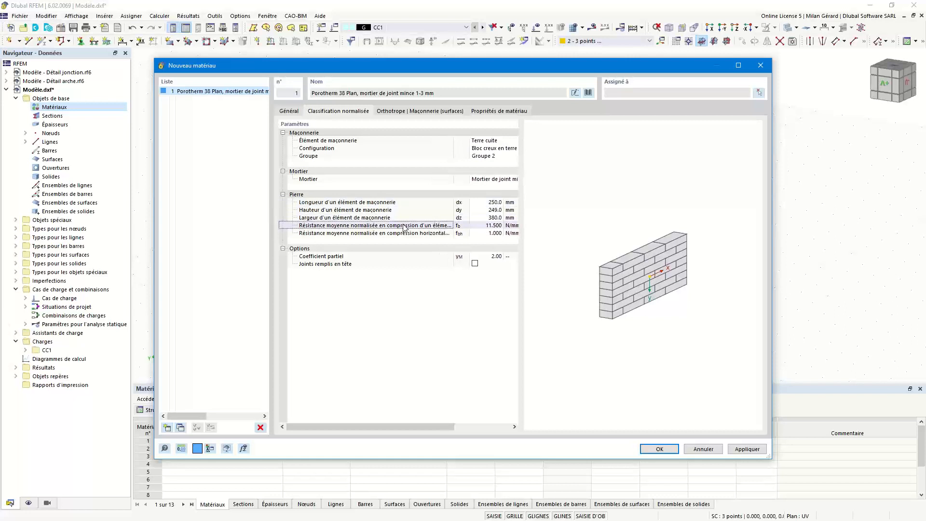
left_click(423, 232)
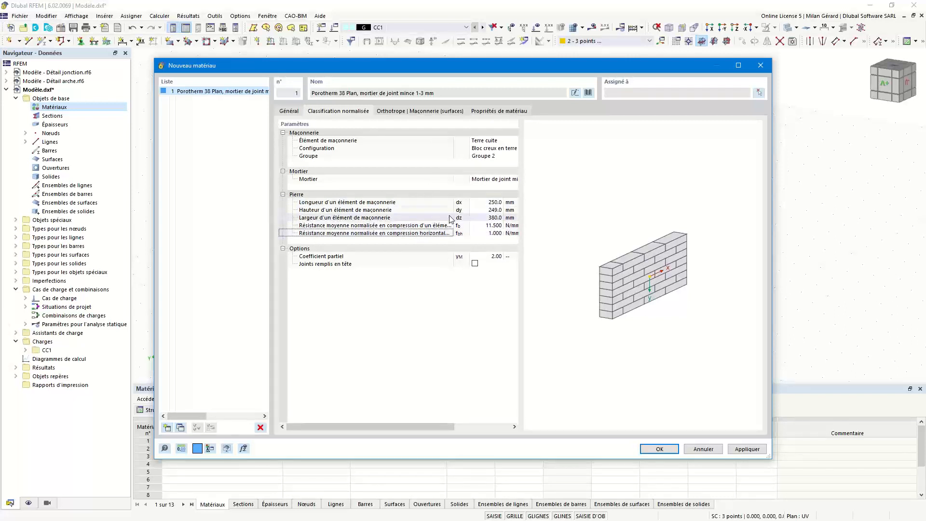
left_click_drag(453, 203, 410, 204)
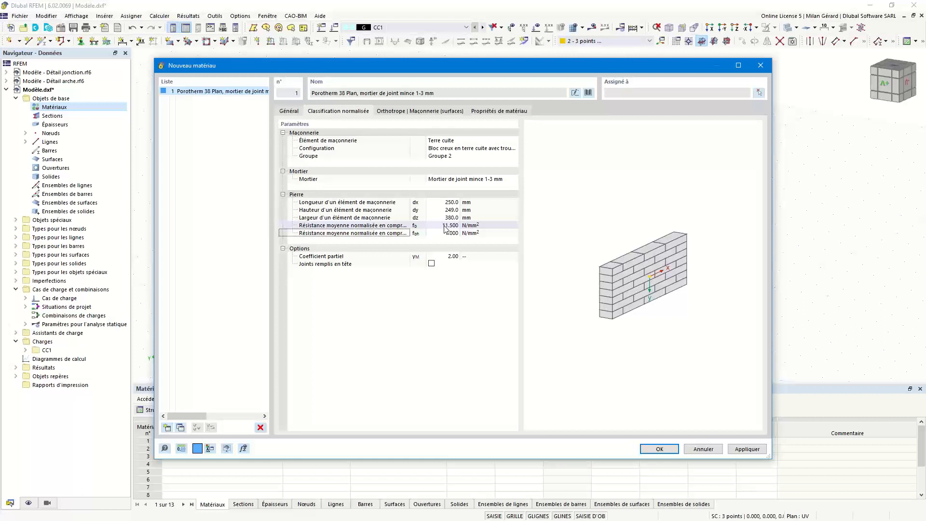
- Copy the Porotherm 38 material, search the library for "porotherm 17-50 joint m" and assign Porotherm 17-50 Plan, mortier de joint mince 1-3 mm, 4,95 N/mm²
left_click(180, 428)
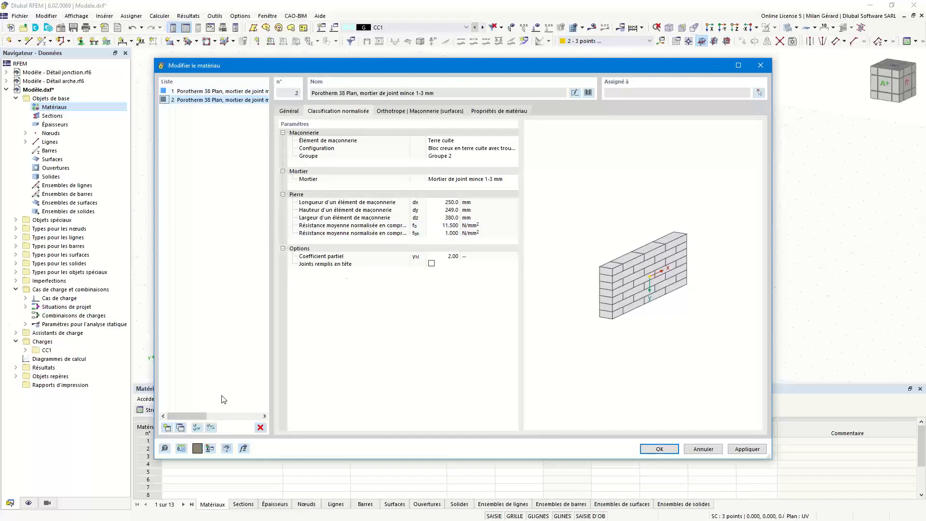
left_click(588, 93)
left_click(304, 434)
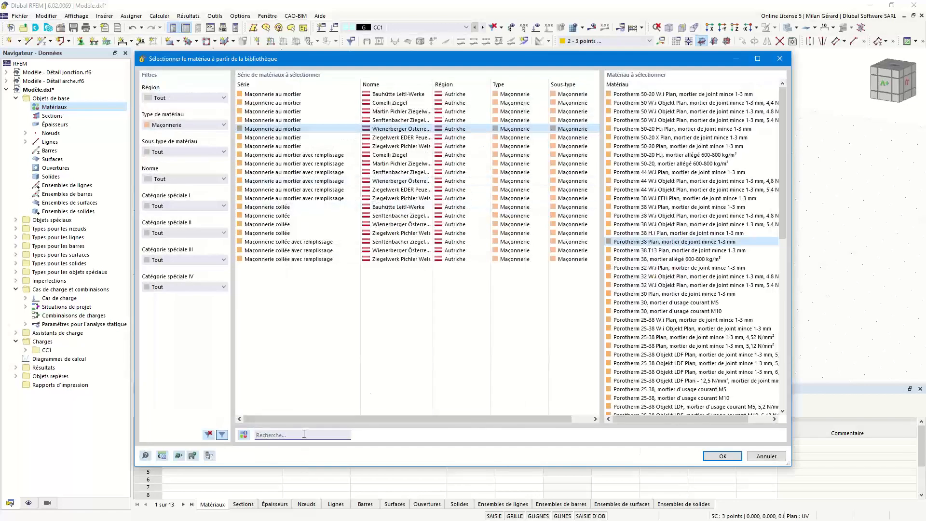
type("porot")
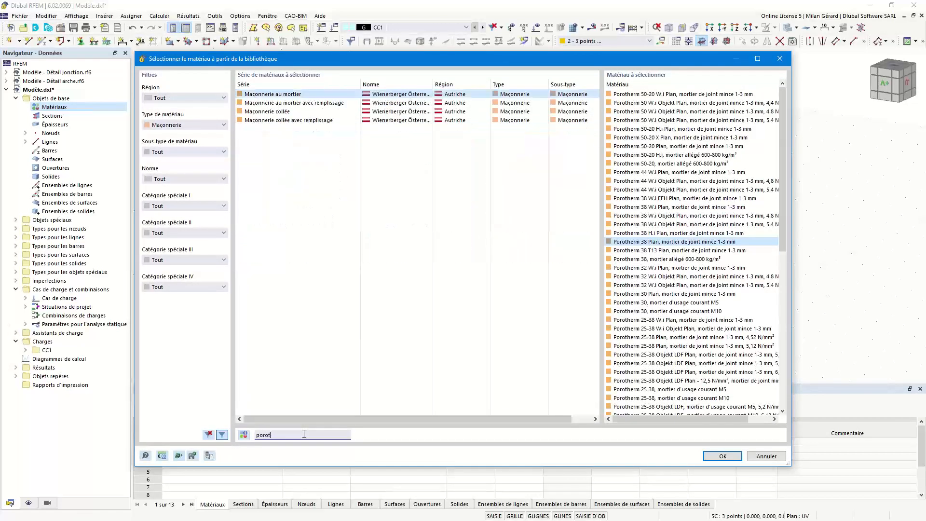
type("herm 17")
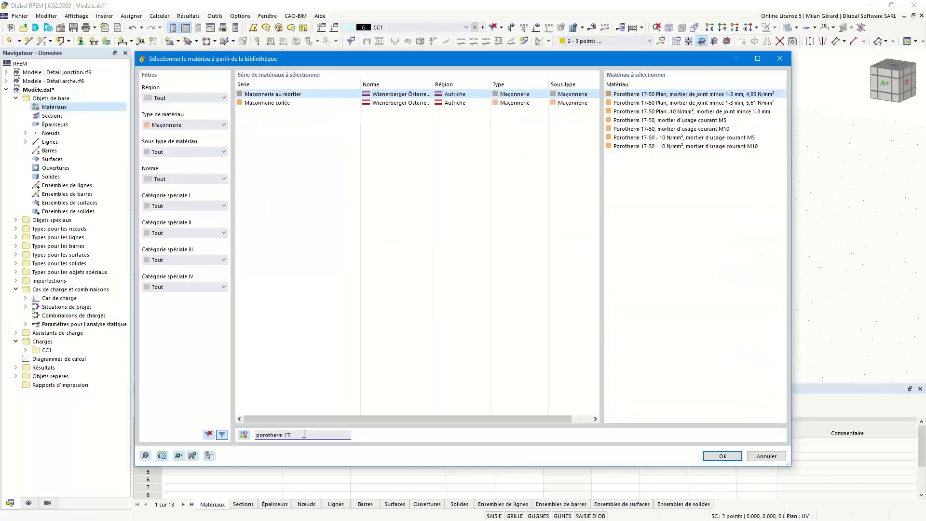
type("-50 joint m")
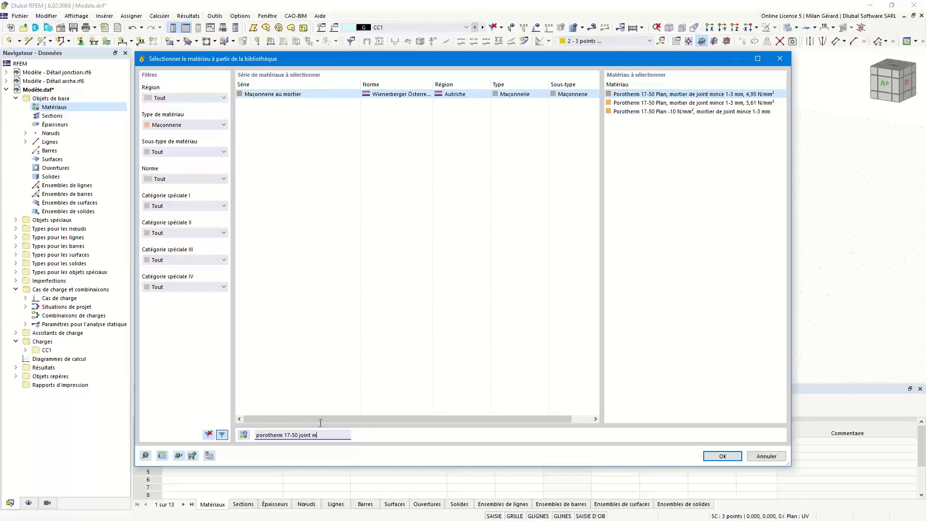
left_click(722, 455)
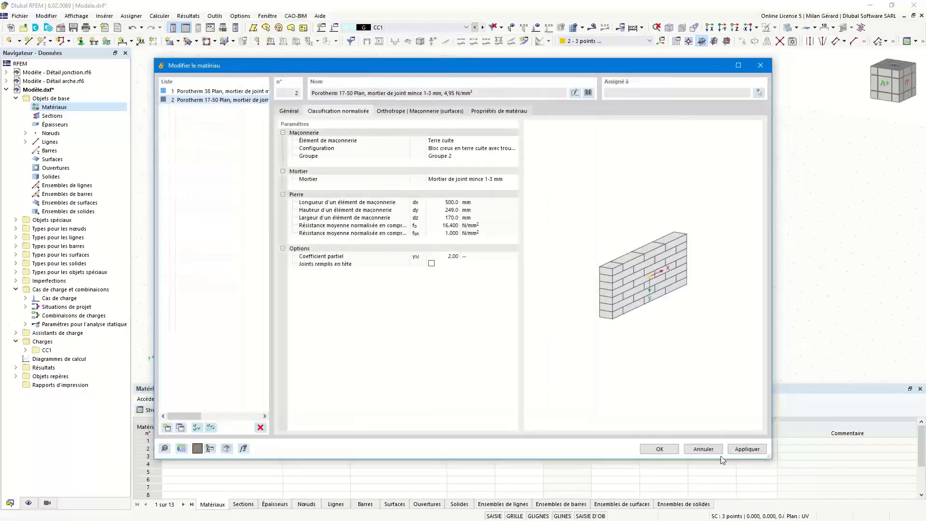
- Copy the Porotherm 17-50 material, search the library for "mau 10" and assign Mauerziegel voll, mortier d'usage courant M10
left_click(180, 427)
left_click(588, 92)
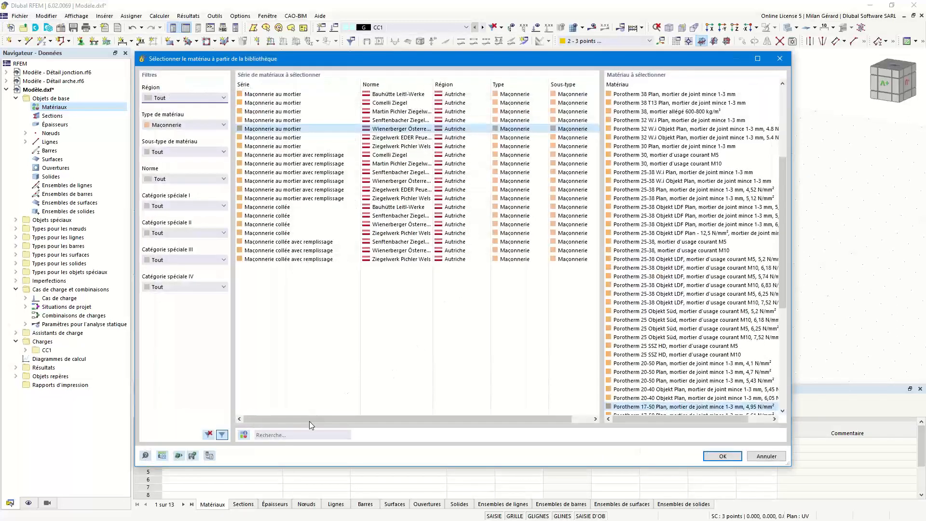
left_click(301, 433)
type("mau 10")
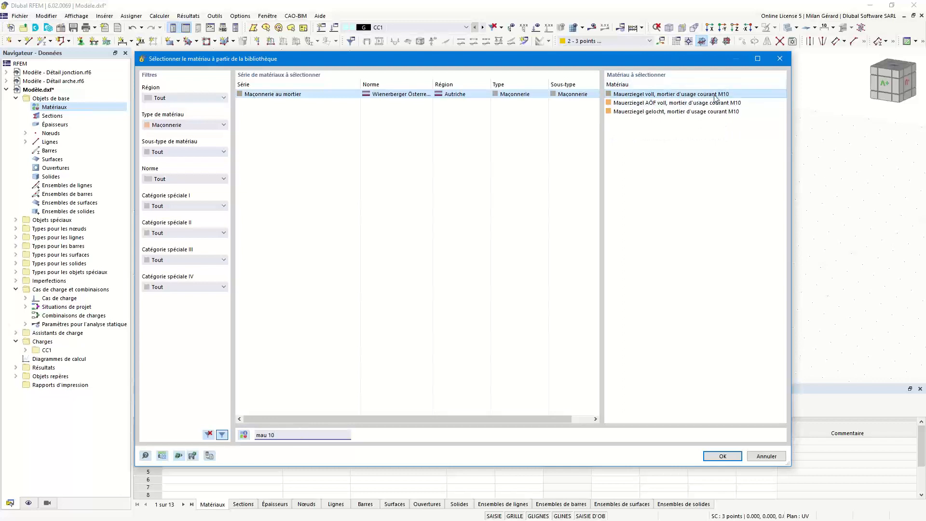
left_click(726, 456)
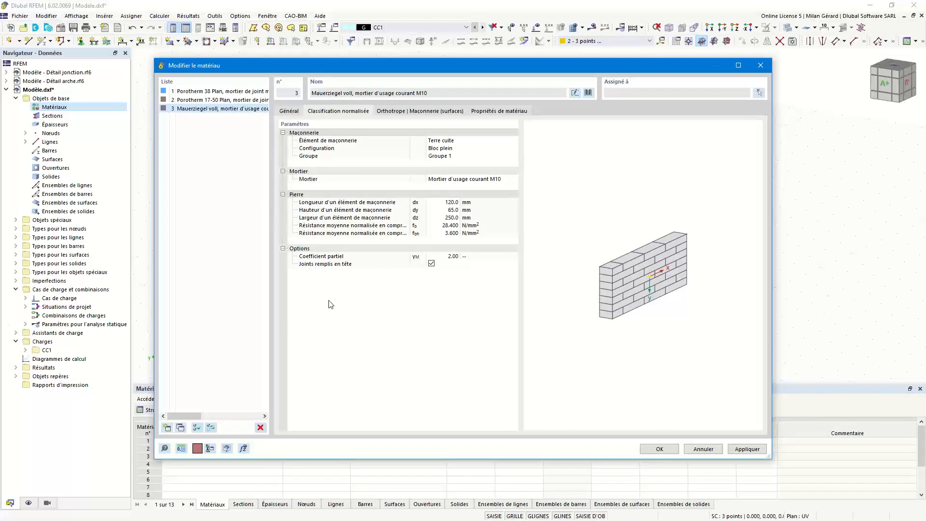
- Add a fourth material, filter the library to Béton, assign concrete C25/30 and confirm the material list
left_click(166, 427)
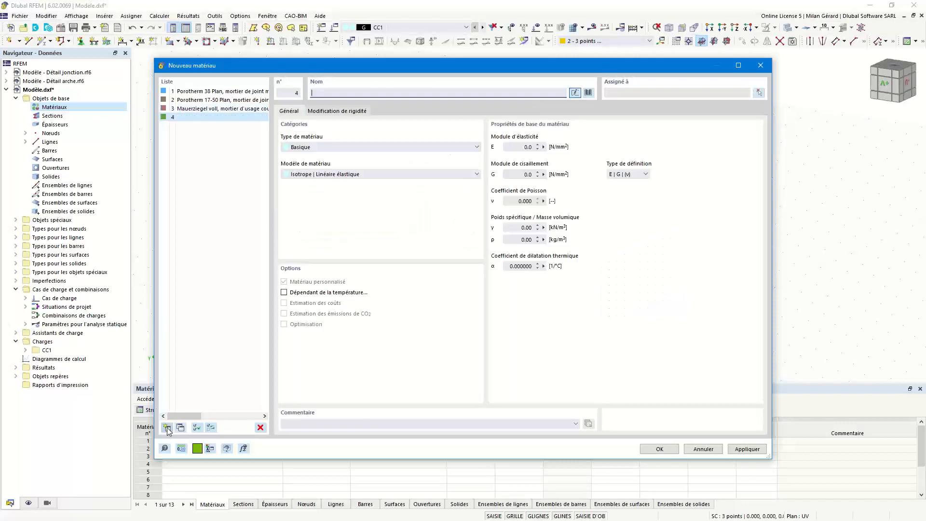
left_click(589, 94)
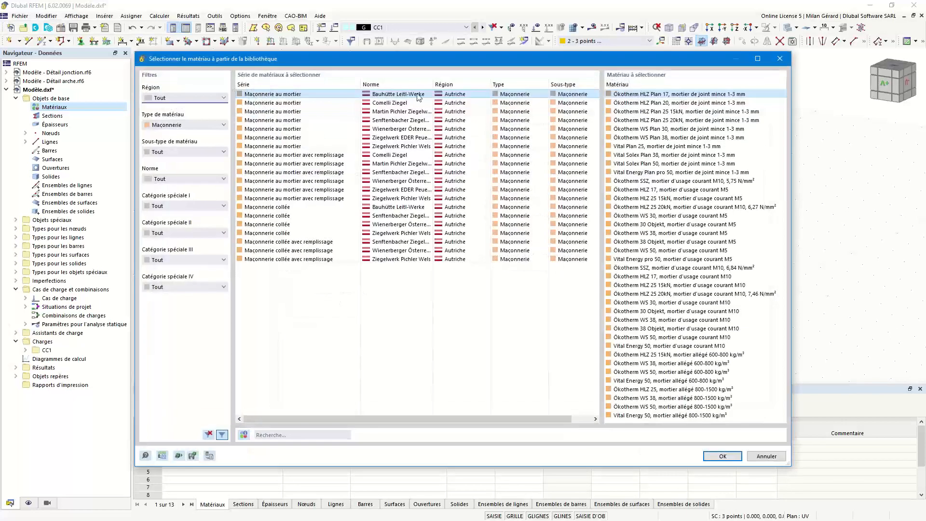
left_click(183, 124)
left_click(183, 142)
left_click(626, 121)
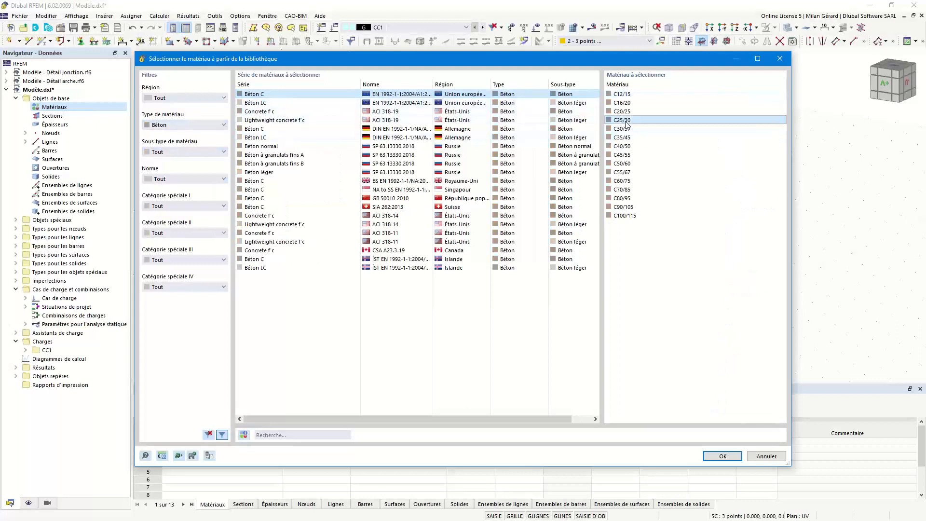
left_click(734, 455)
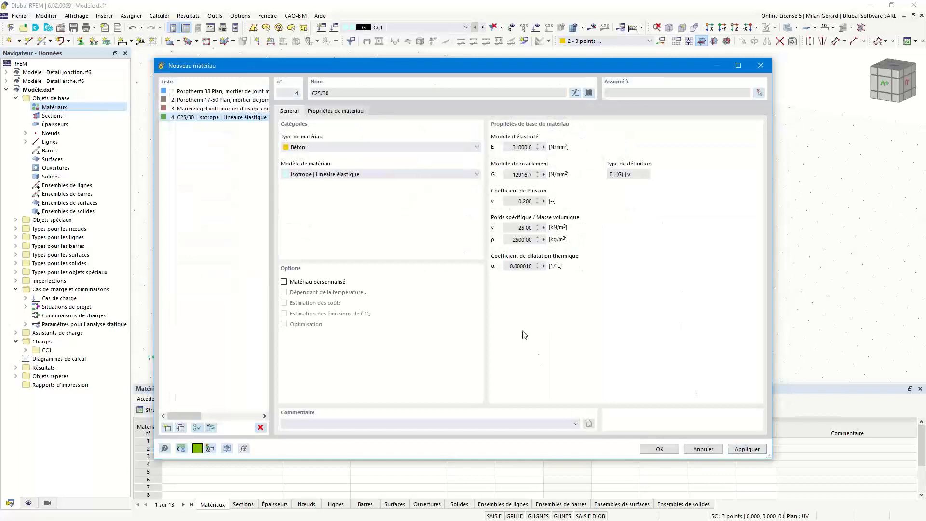
left_click(660, 448)
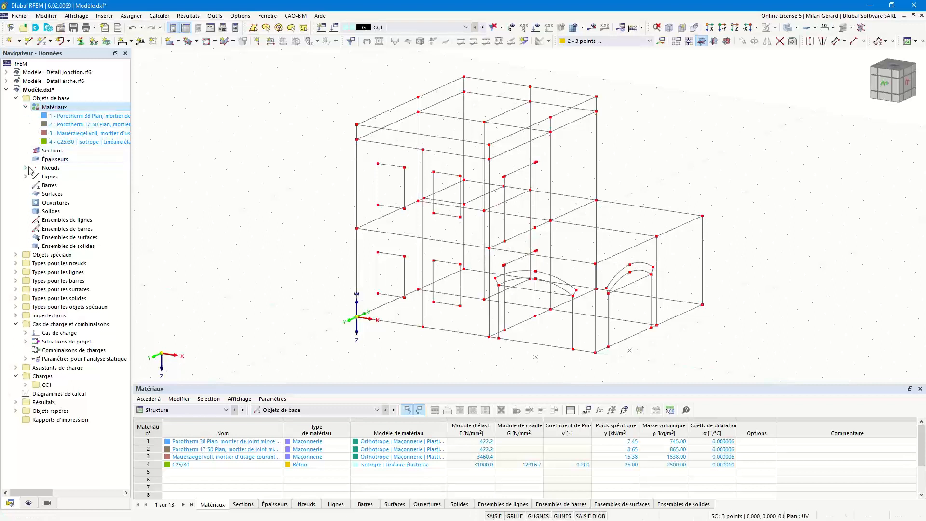
- Create a new uniform thickness of 380 mm with the material Porotherm 38 Plan
right_click(85, 164)
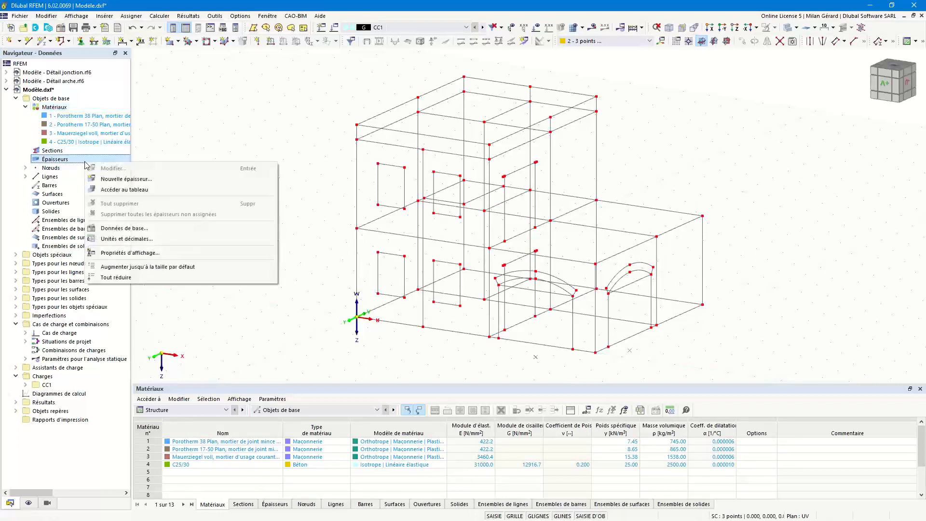
left_click(159, 183)
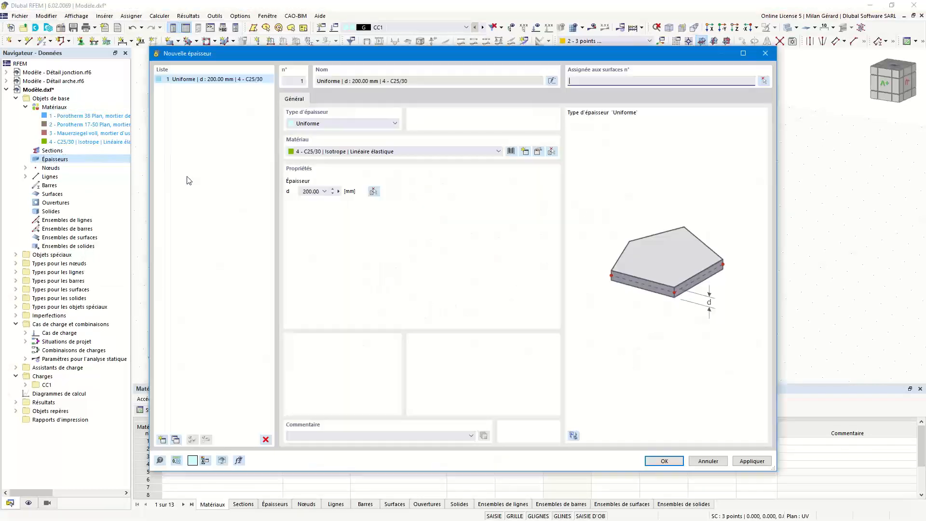
left_click(322, 152)
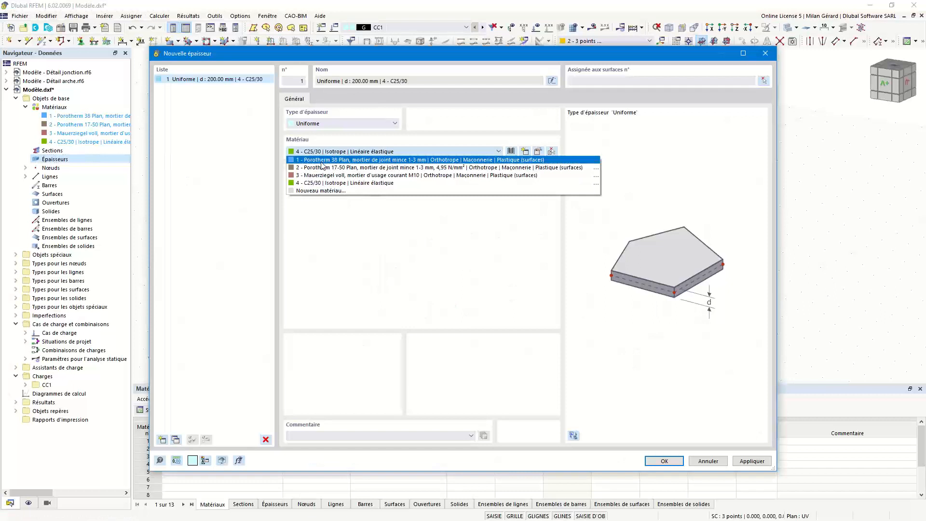
left_click(322, 161)
double_click(306, 192)
type("380")
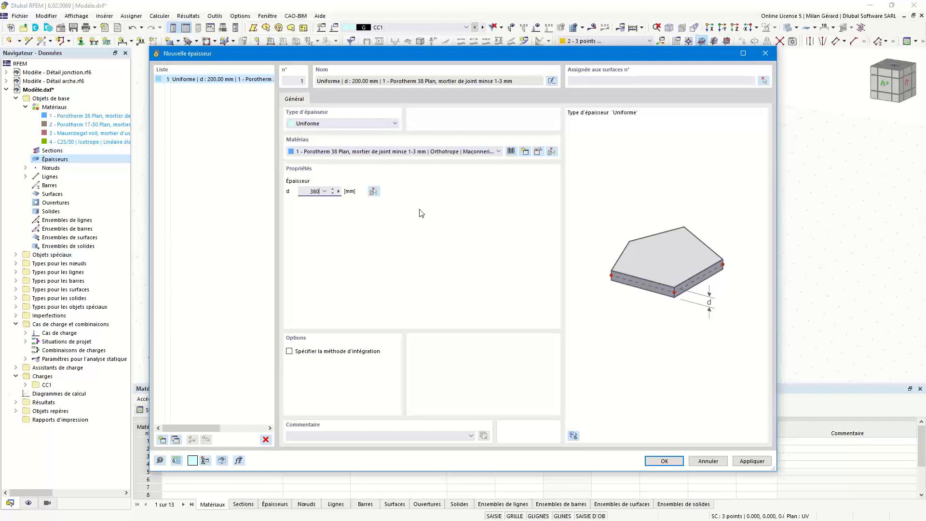
- Add a second uniform thickness of 170 mm with the material Porotherm 17-50 Plan
left_click(162, 439)
left_click(331, 151)
left_click(332, 170)
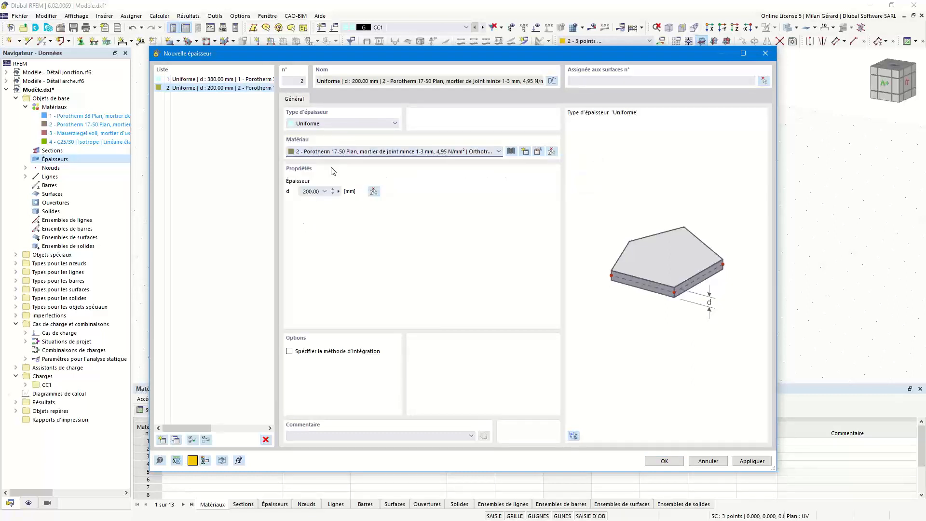
double_click(309, 191)
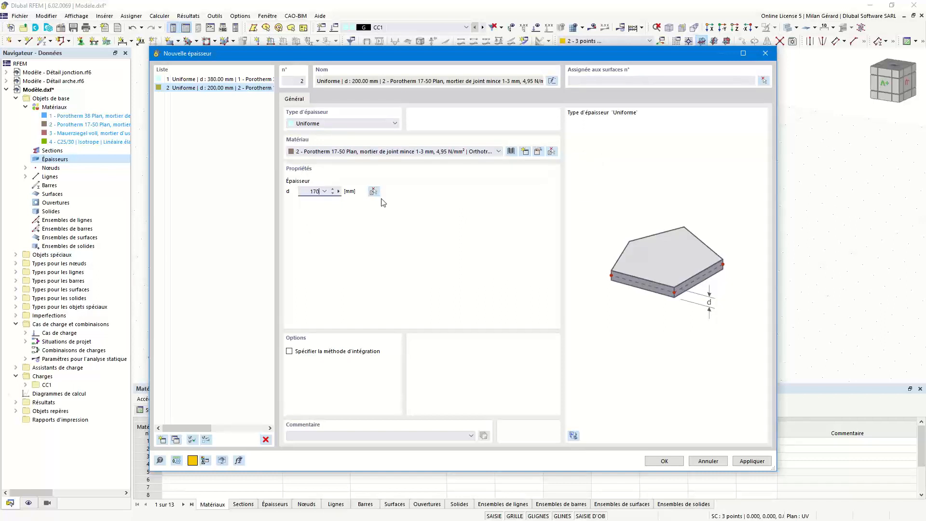
- Add a 250 mm uniform thickness in Mauerziegel voll and a 200 mm one in C25/30, and confirm the thickness list
left_click(164, 441)
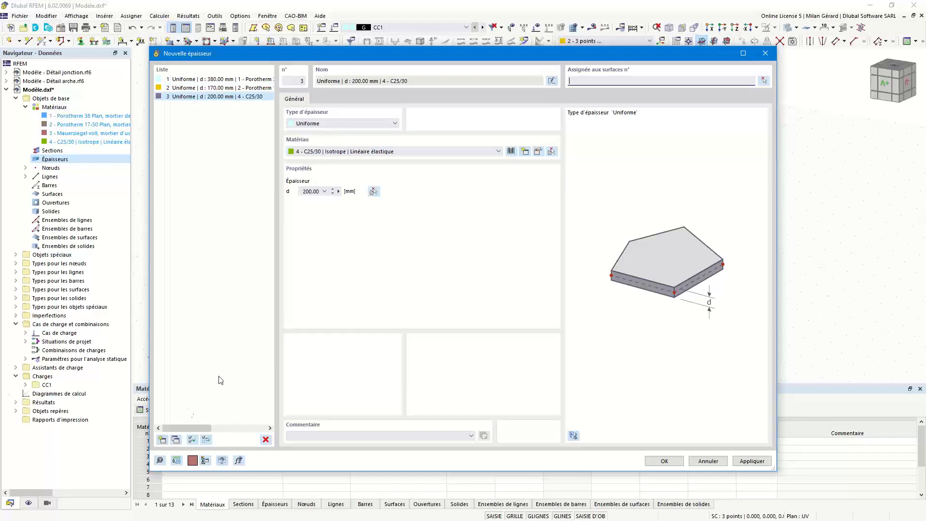
left_click(318, 153)
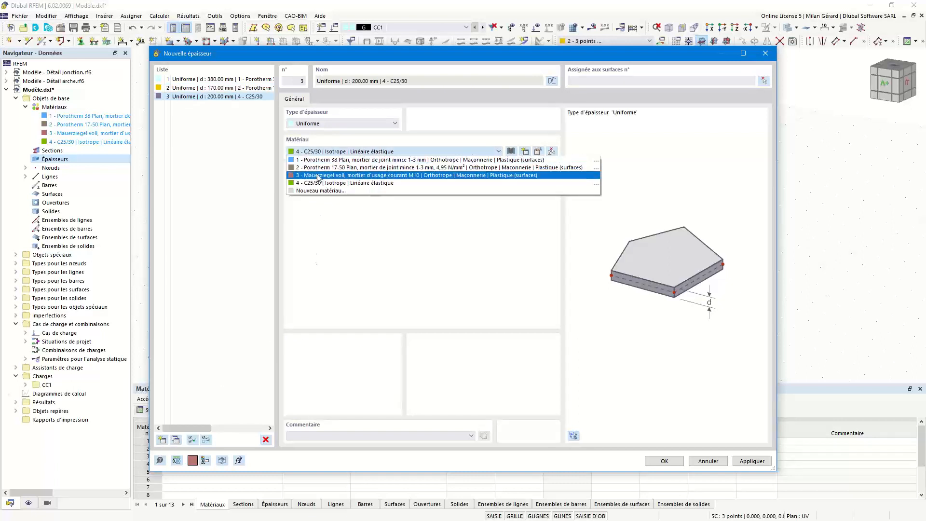
left_click(318, 175)
key("Tab")
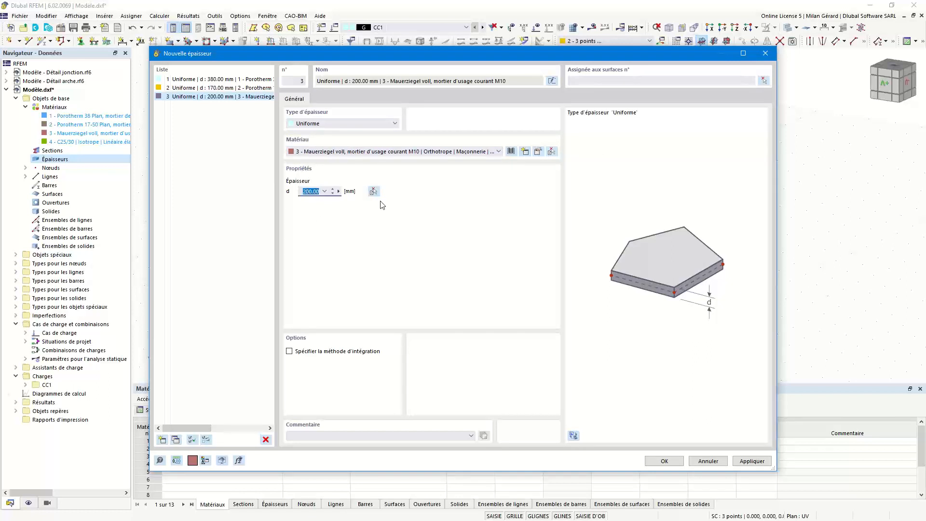
type("250")
left_click(162, 439)
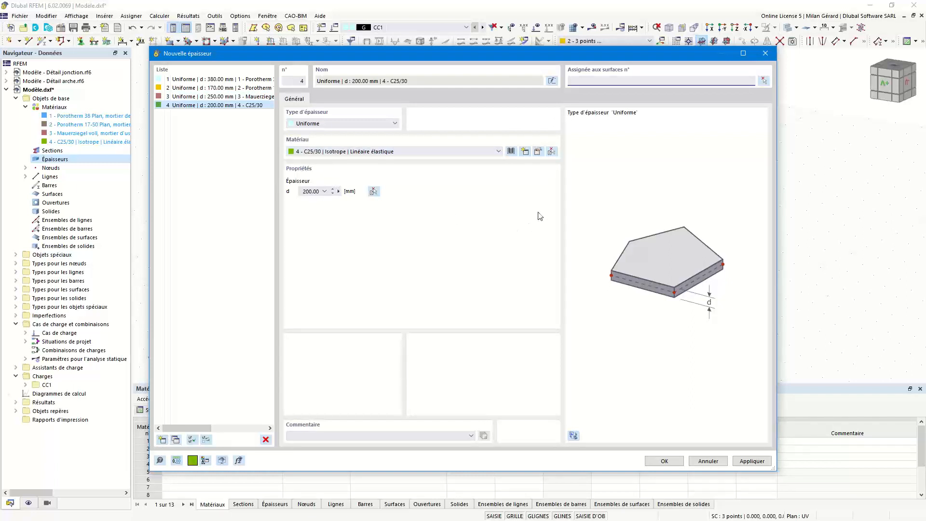
left_click(681, 461)
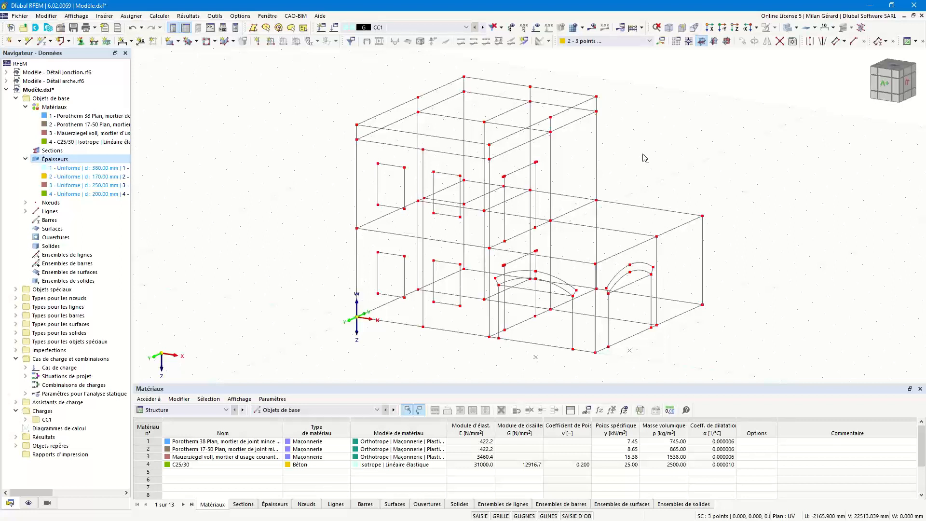
- Start surfaces by contour lines with the 380 mm Porotherm 38 Plan thickness and create the ground-floor side wall at the origin
left_click(178, 41)
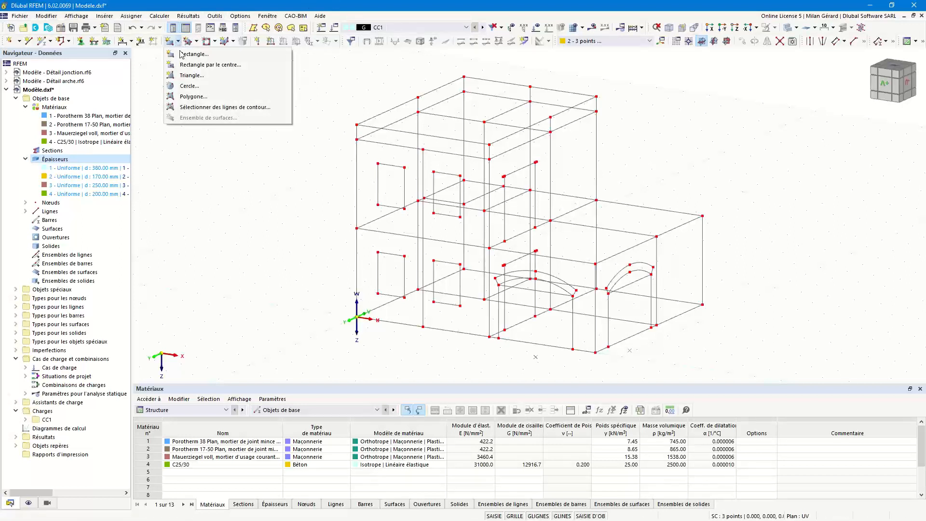
left_click(284, 109)
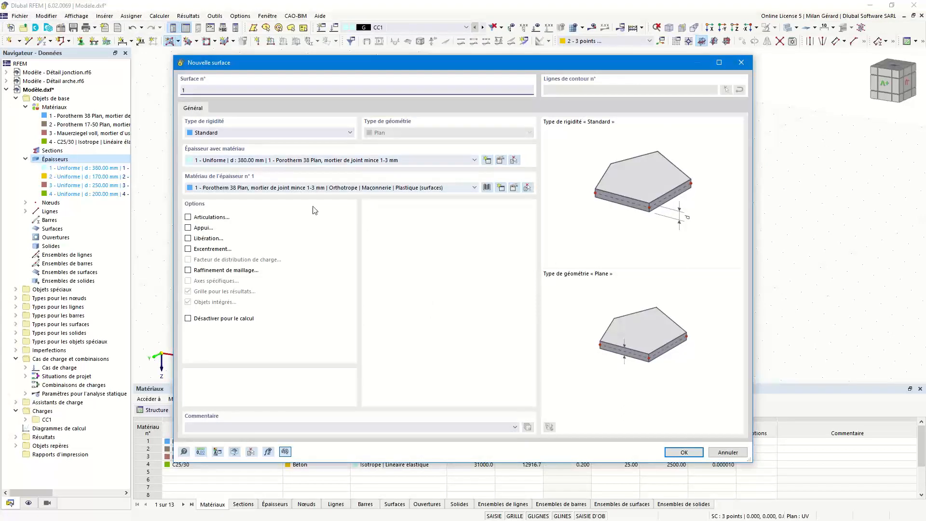
left_click(679, 452)
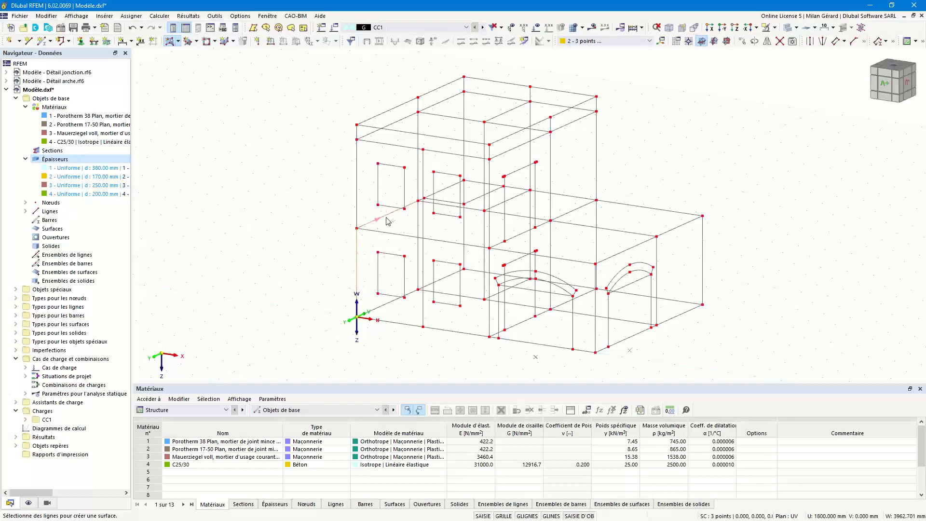
scroll(421, 201, "up", 3)
left_click(434, 197)
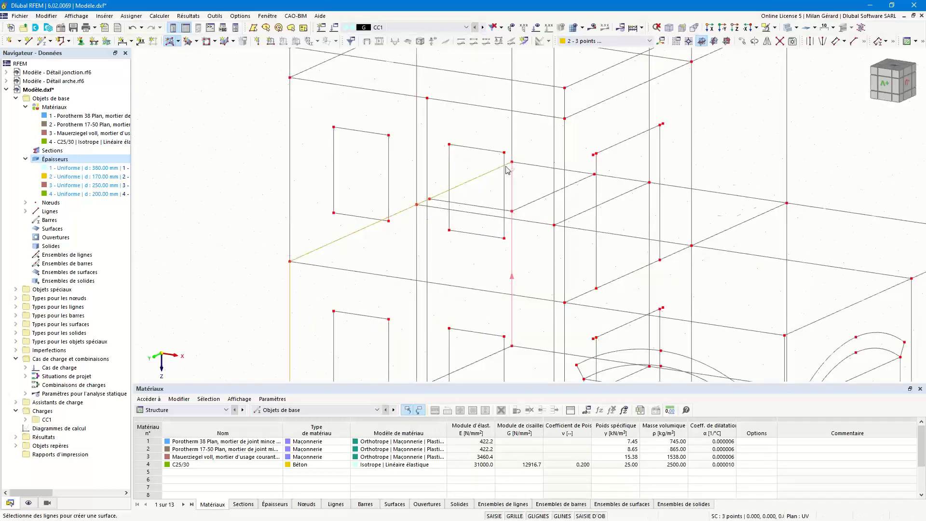
scroll(488, 135, "down", 3)
left_click(438, 285)
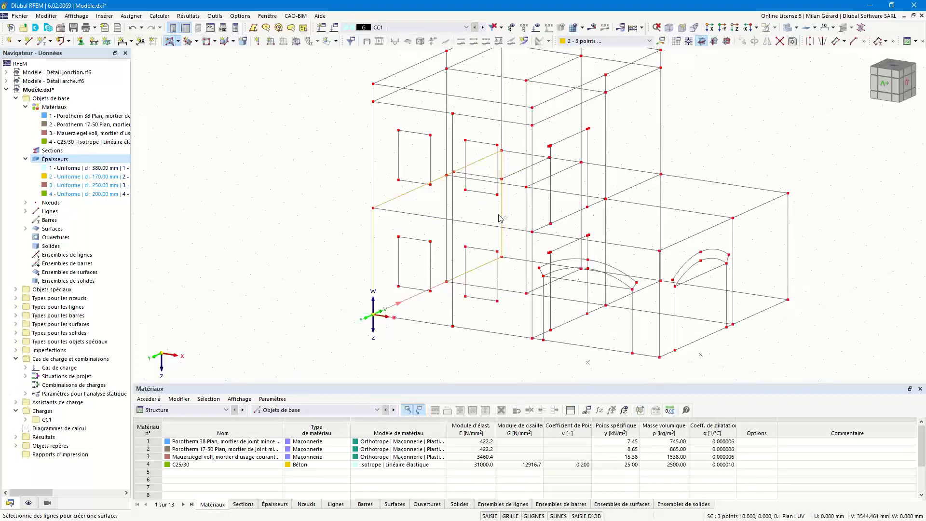
middle_click_drag(550, 200, 467, 195)
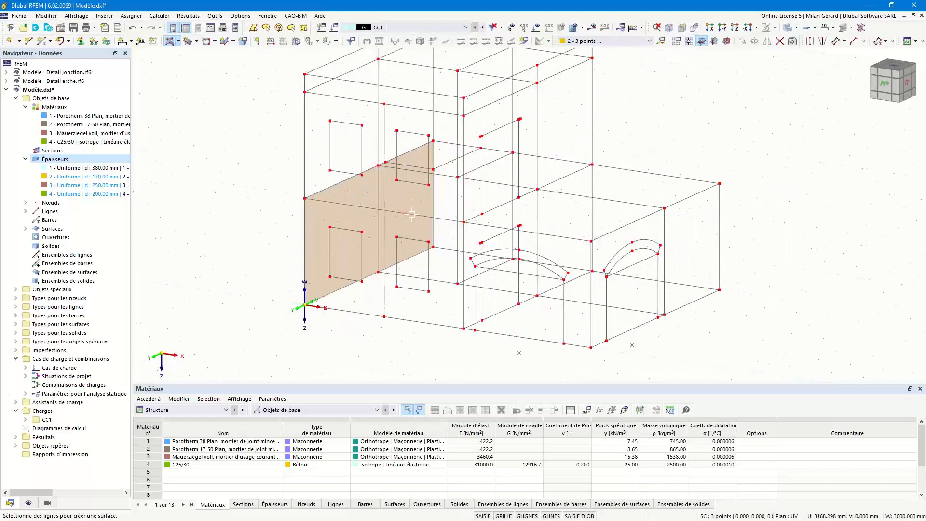
- Create the full-length rear ground-floor wall by selecting its contour lines
left_click(412, 218)
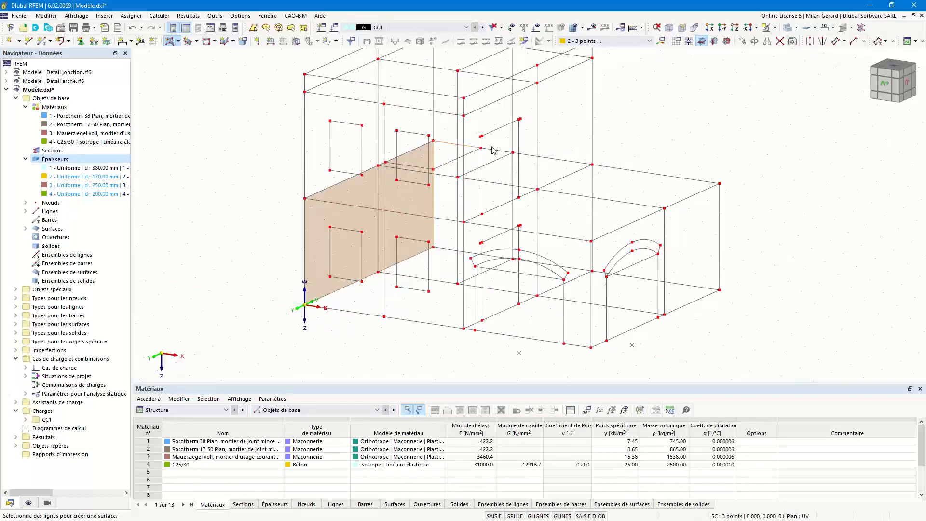
left_click(520, 153)
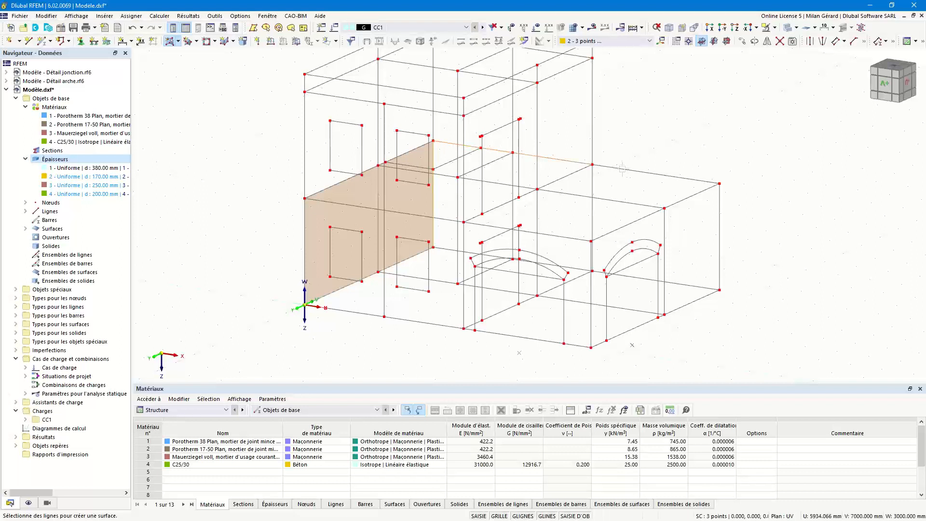
left_click(718, 228)
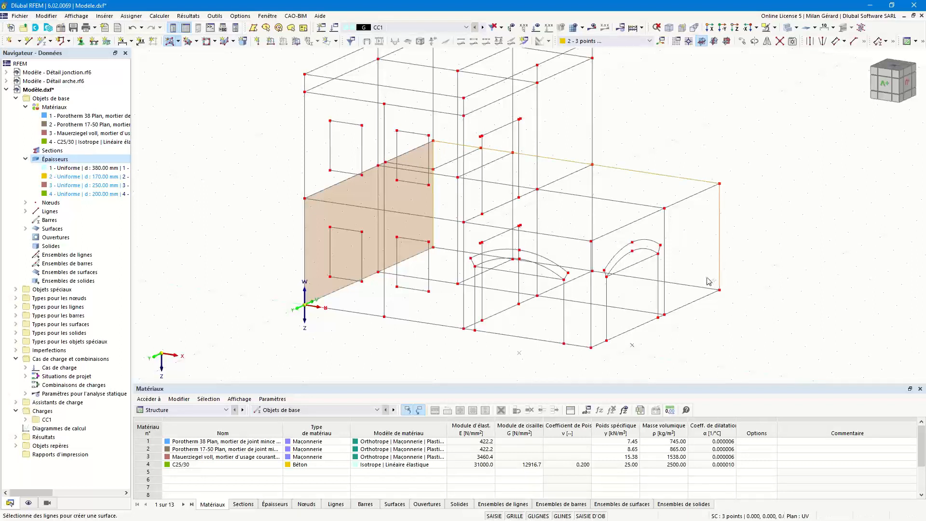
left_click(699, 286)
left_click(460, 249)
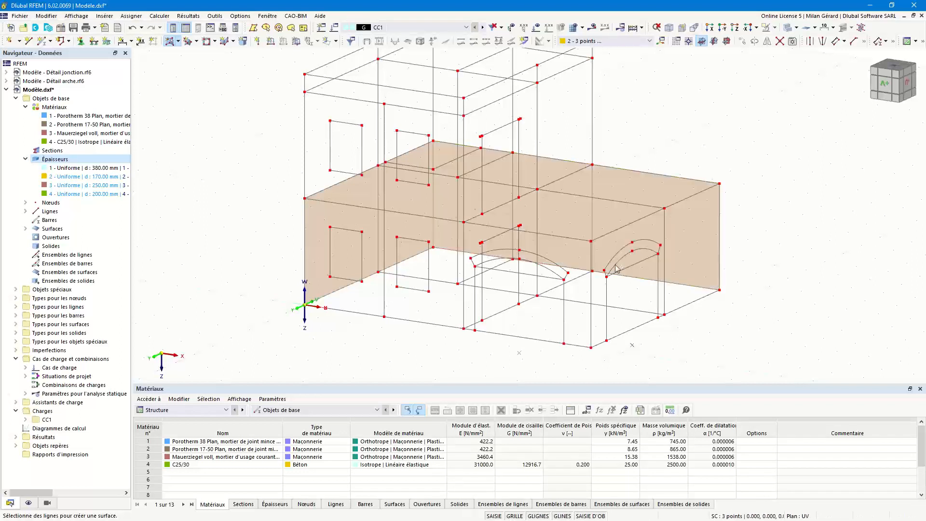
- Create the short ground-floor end wall beside the side arch and the ground-floor front wall around the two windows
left_click(692, 195)
left_click(665, 231)
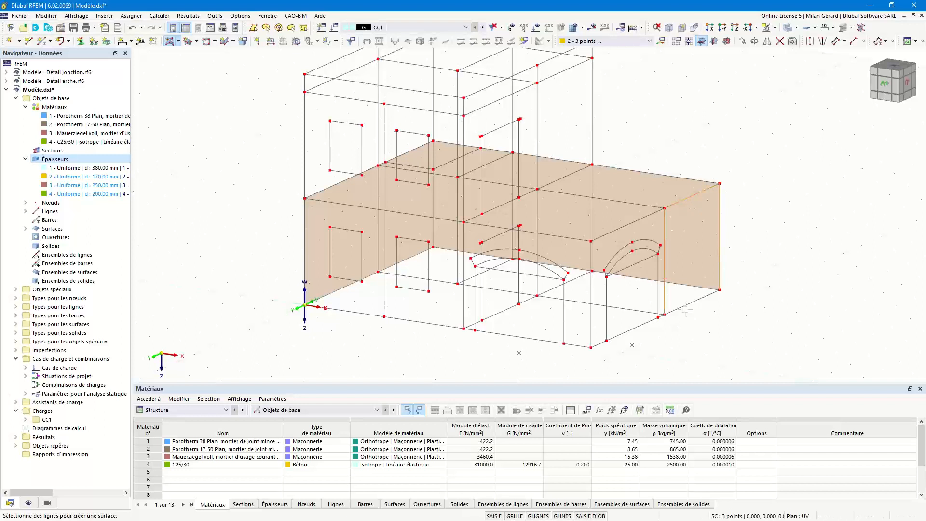
left_click(687, 304)
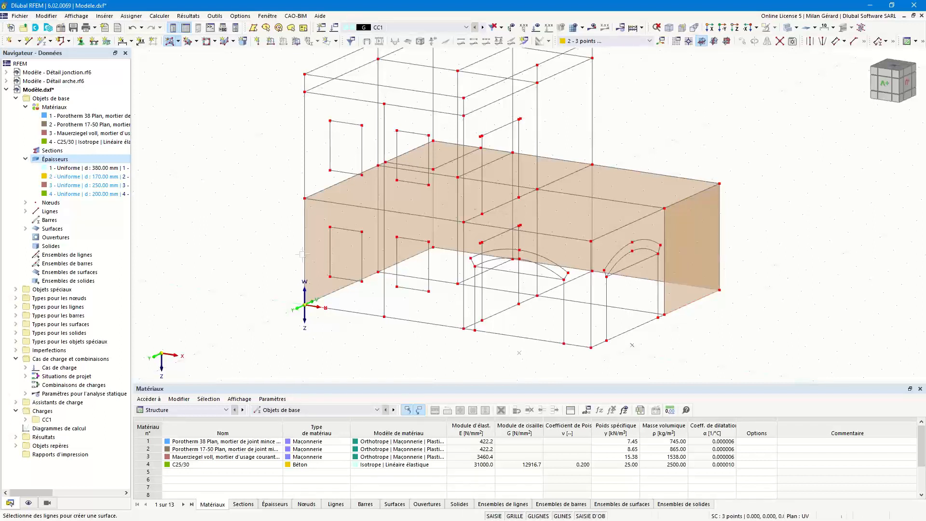
left_click(391, 230)
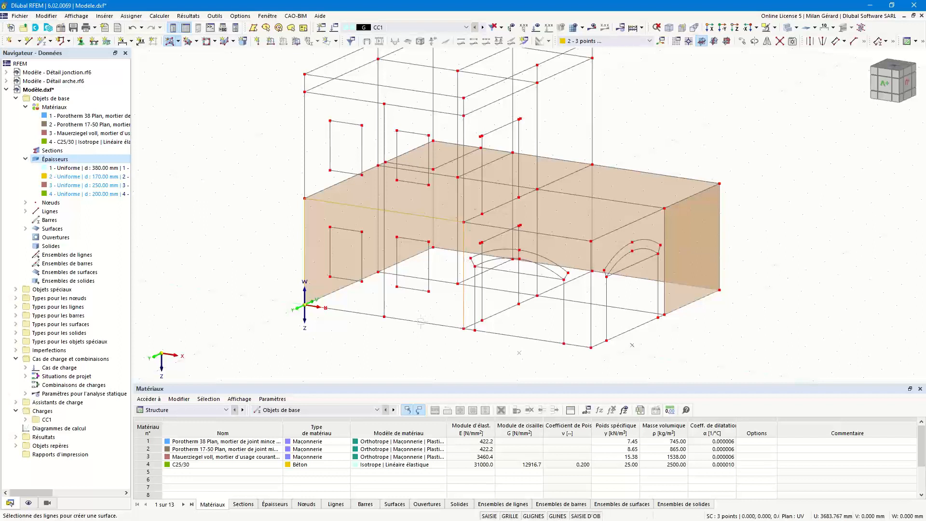
left_click(397, 317)
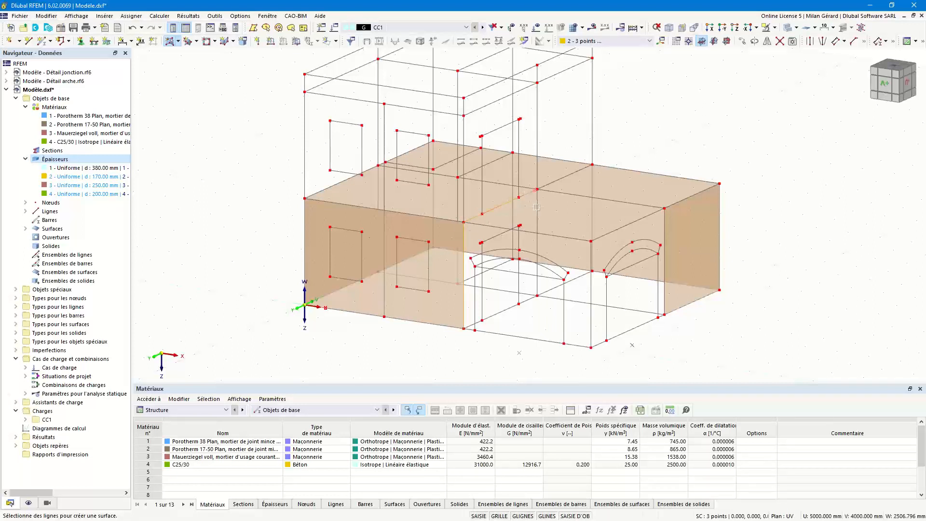
- Create the two ground-floor walls enclosing the back of the arched porch, one in each direction
left_click(505, 309)
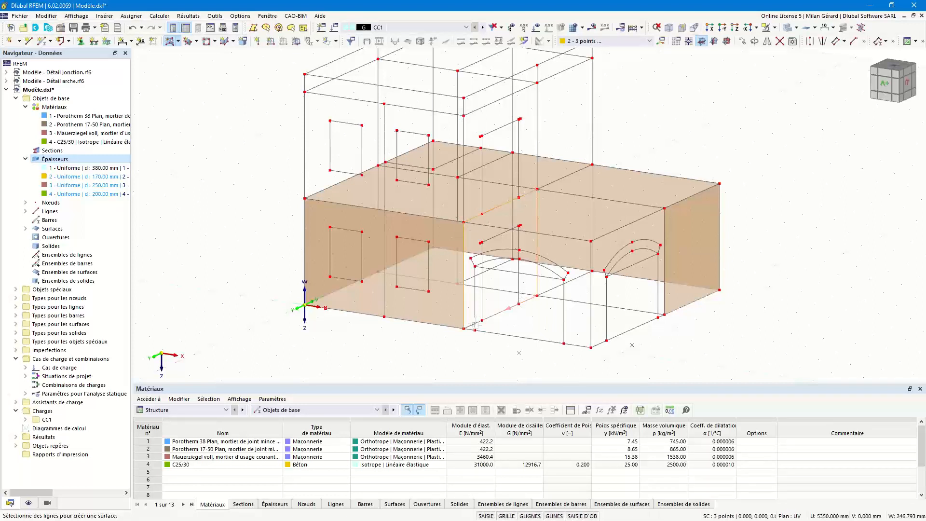
left_click(538, 283)
left_click(610, 207)
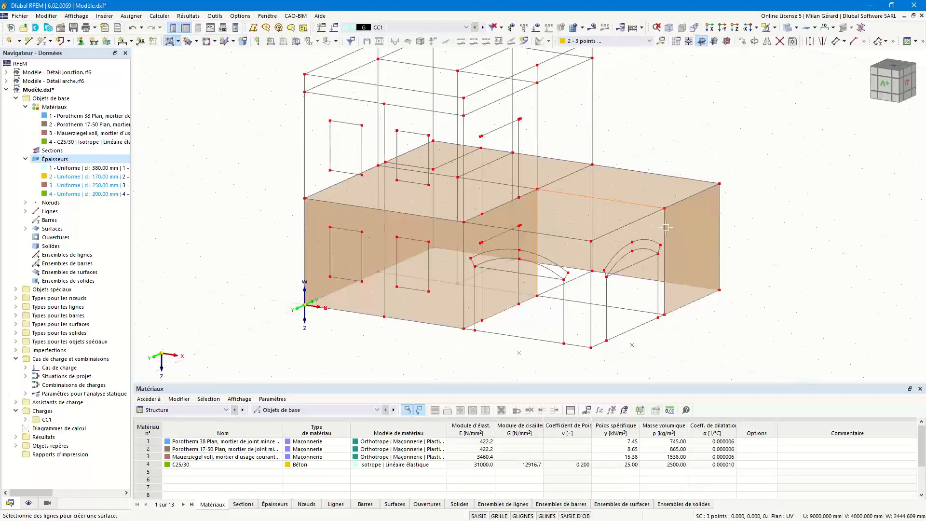
left_click(641, 316)
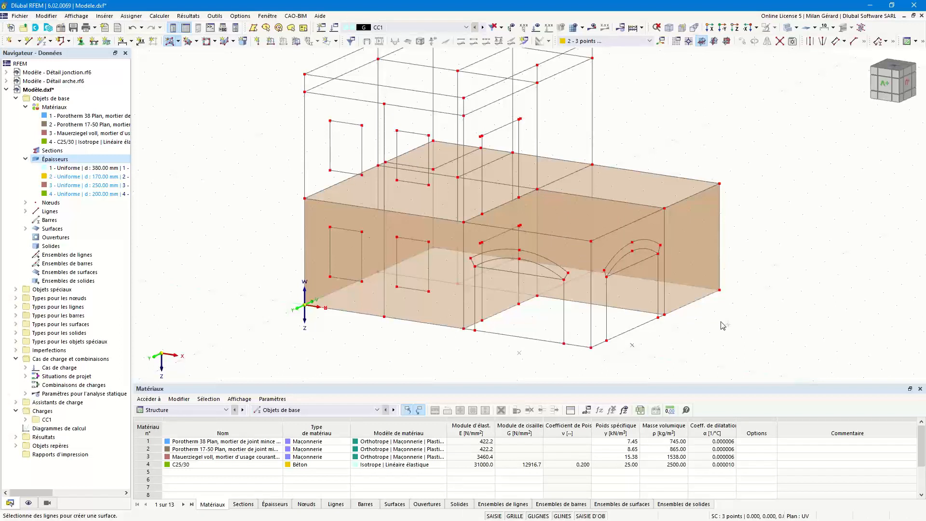
- Create the upper-floor side wall above the origin and the upper-floor rear wall from their contour lines
middle_click_drag(339, 165, 362, 189)
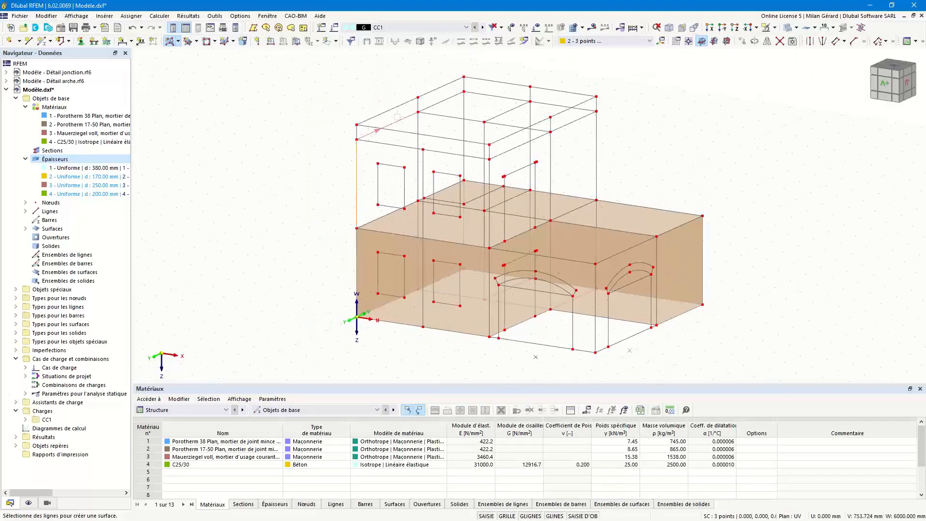
left_click(433, 107)
left_click(463, 147)
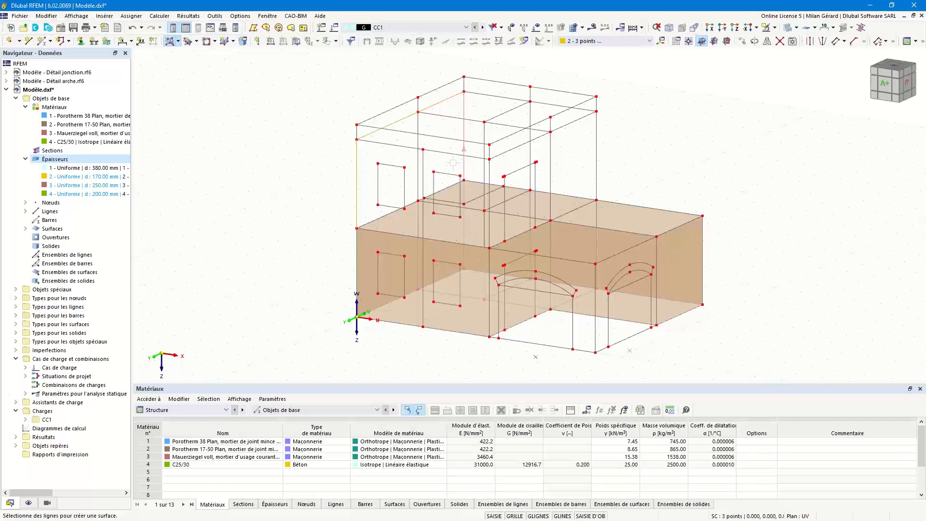
scroll(423, 200, "up", 5)
left_click(422, 198)
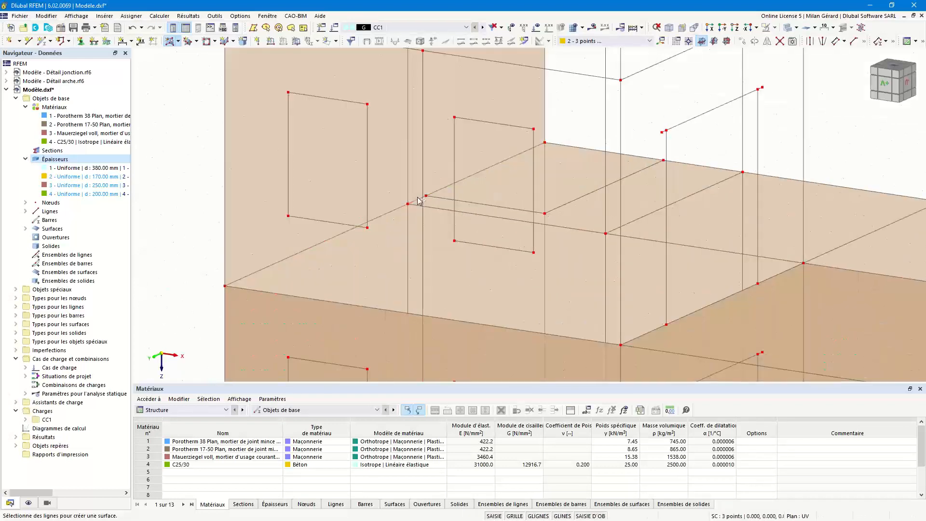
scroll(422, 198, "down", 5)
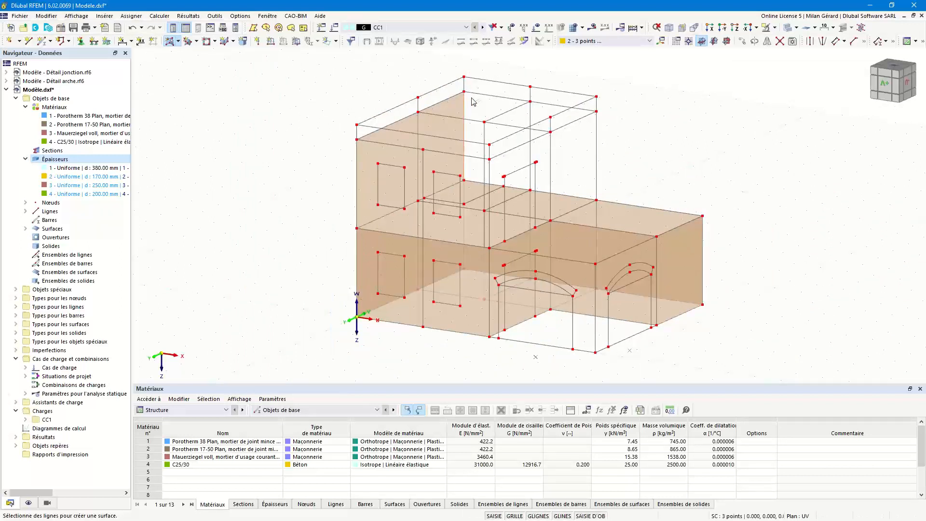
left_click(516, 102)
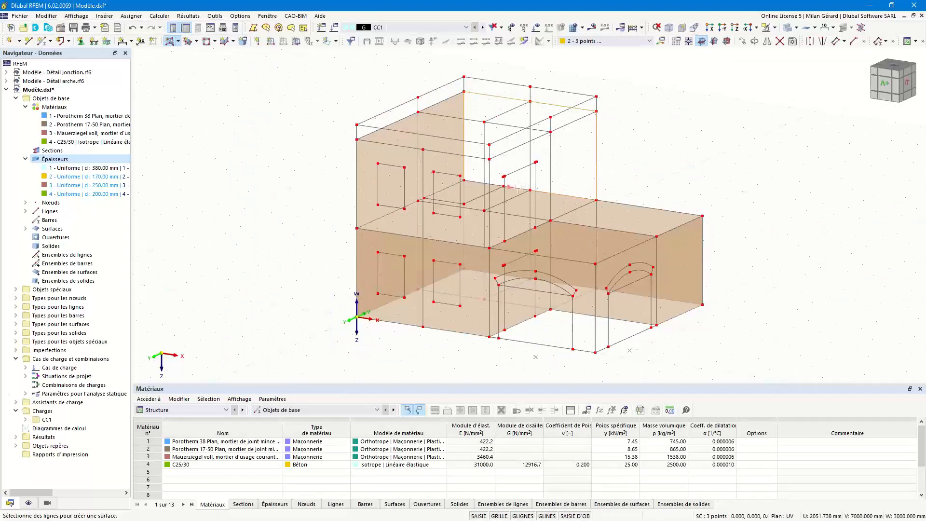
left_click(477, 179)
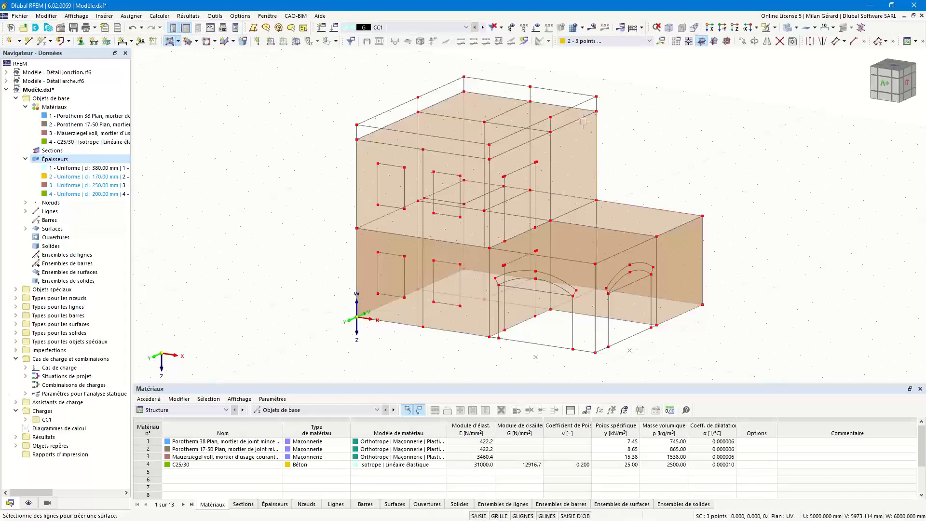
- Create the upper-floor side wall facing the porch and the upper-floor front wall from their contour lines
left_click(533, 141)
left_click(489, 174)
left_click(576, 203)
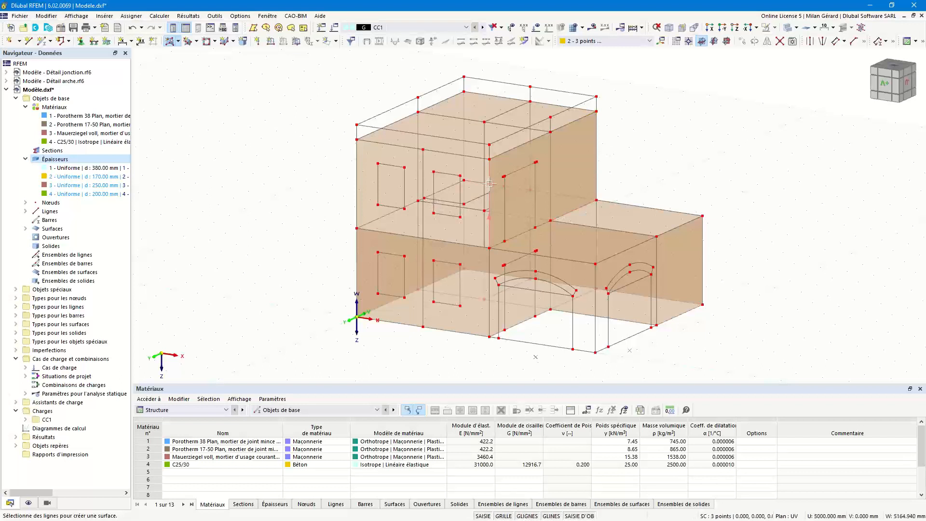
left_click(357, 183)
left_click(469, 245)
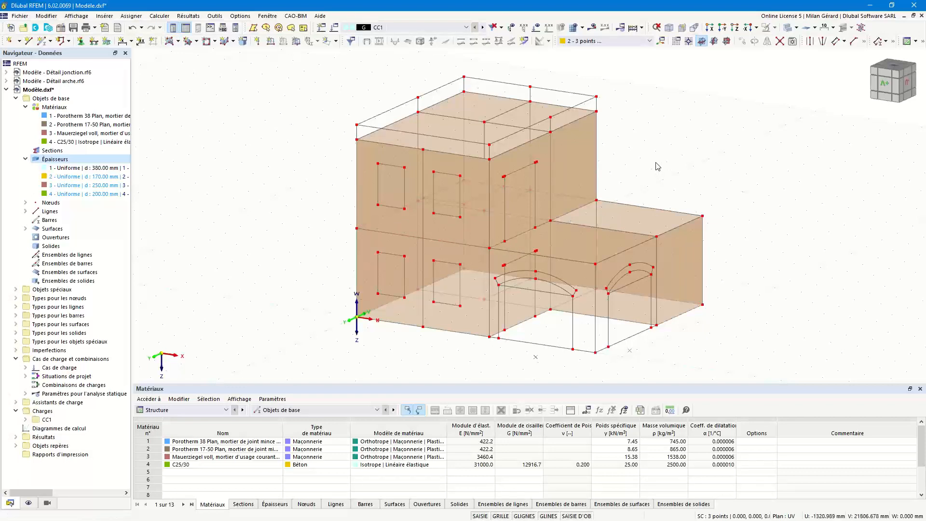
- Create the short ground-floor interior wall as a surface with the 170 mm Porotherm 17-50 Plan thickness
key("Return")
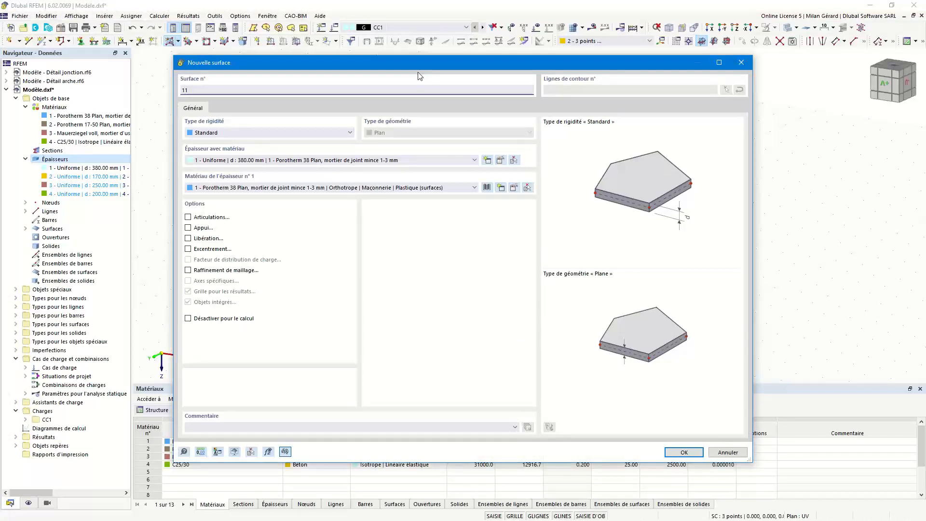
left_click(355, 161)
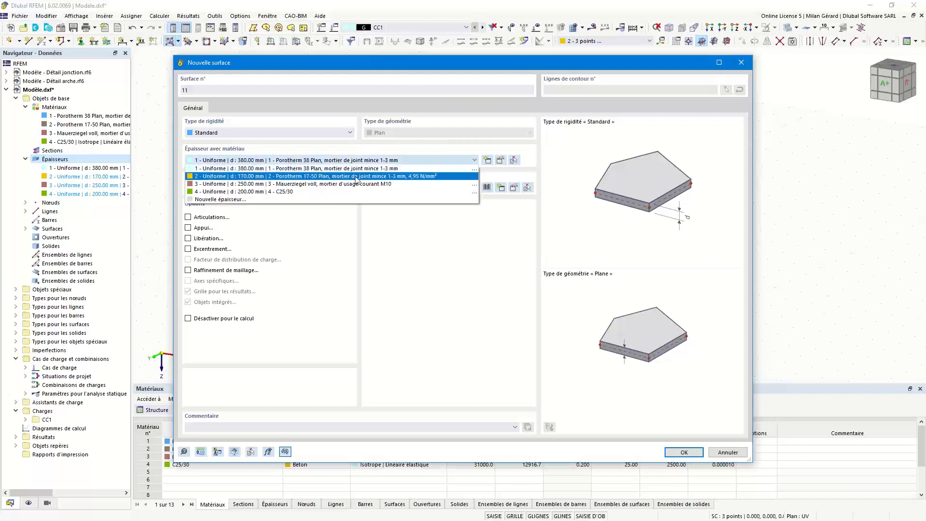
left_click(356, 177)
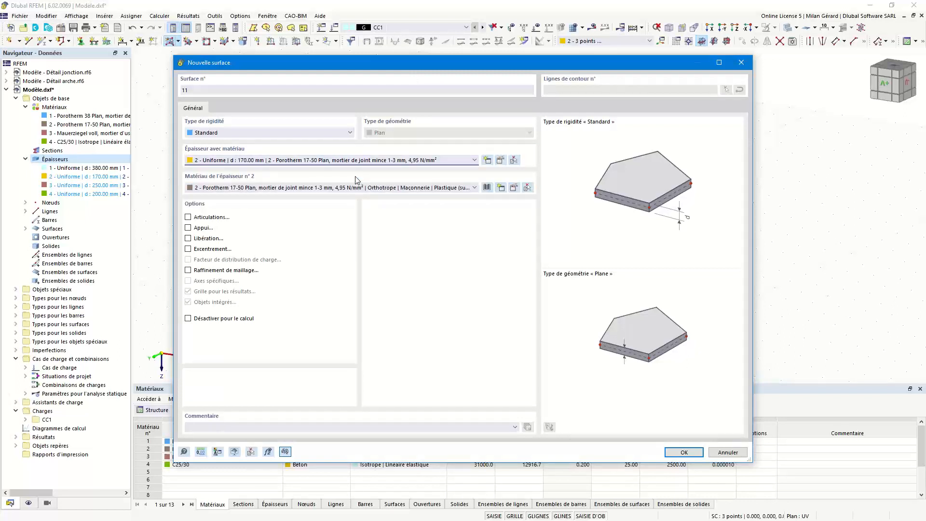
left_click(682, 452)
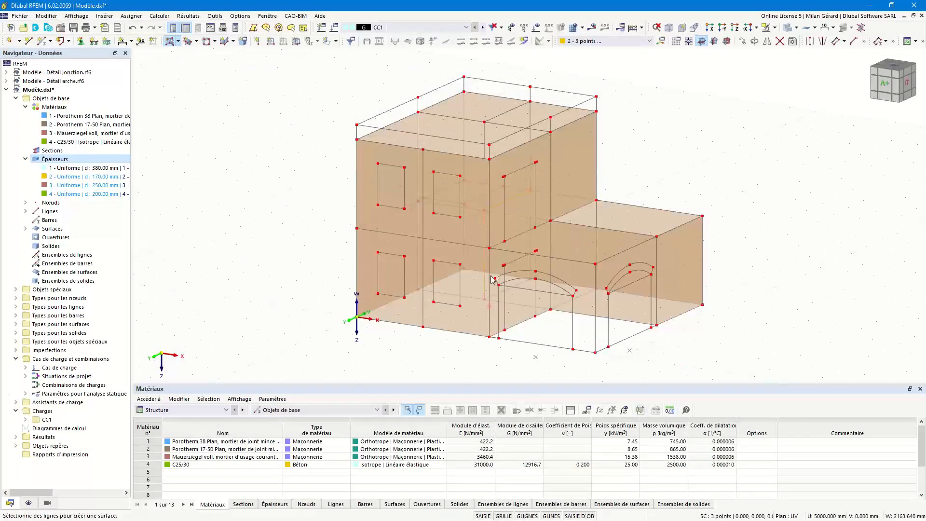
left_click(530, 233)
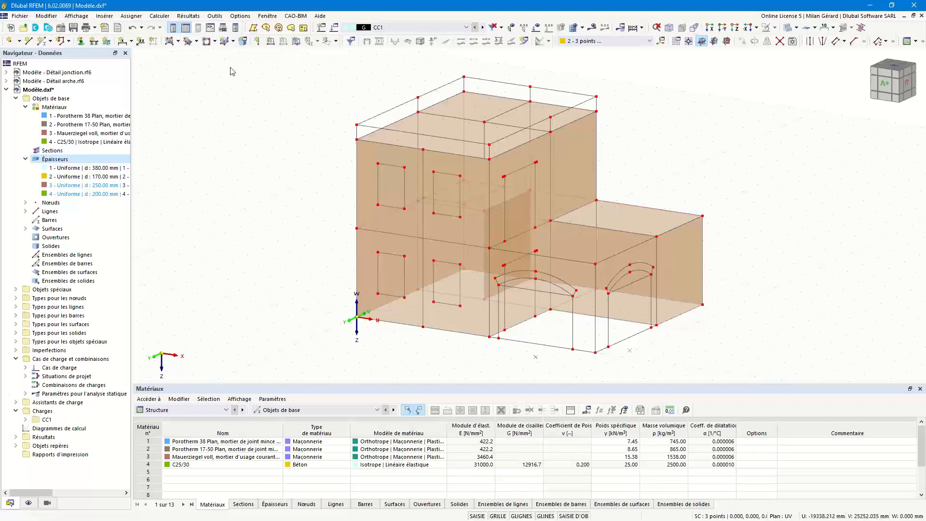
- Create the porch's front arch wall from its contour lines with the 250 mm Mauerziegel voll thickness
left_click(168, 41)
left_click(224, 160)
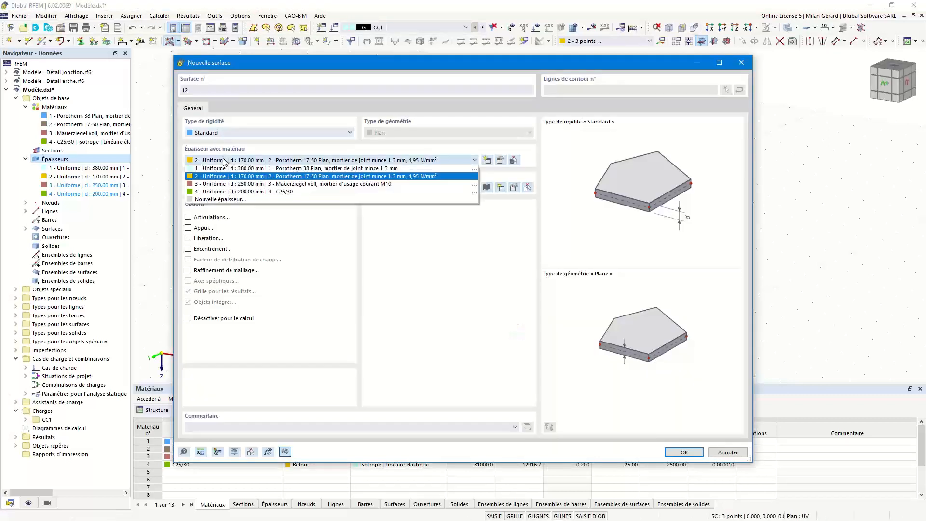
left_click(224, 184)
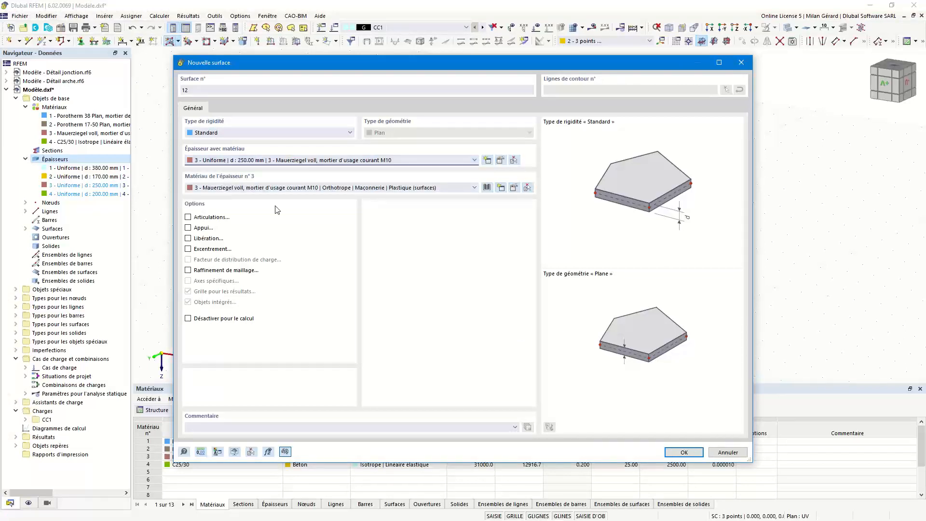
left_click(666, 448)
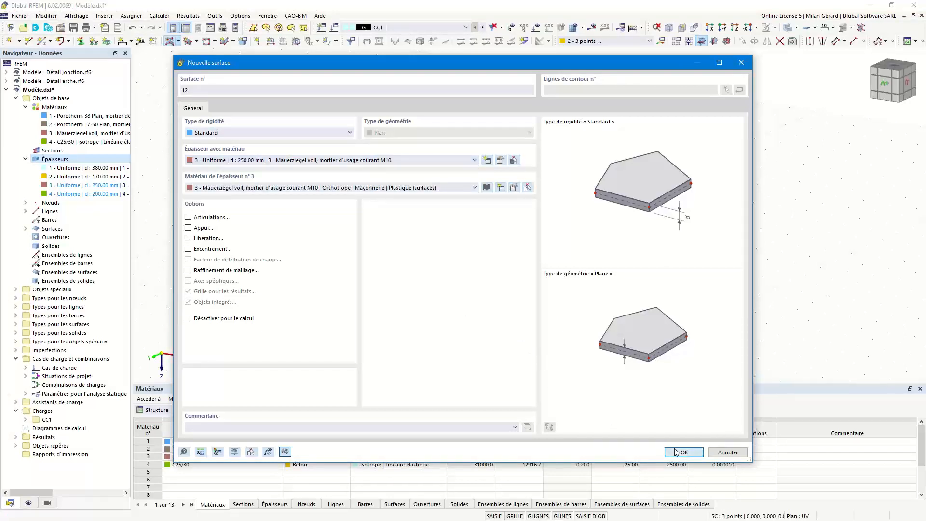
left_click(489, 304)
left_click(596, 328)
left_click(583, 351)
left_click(559, 347)
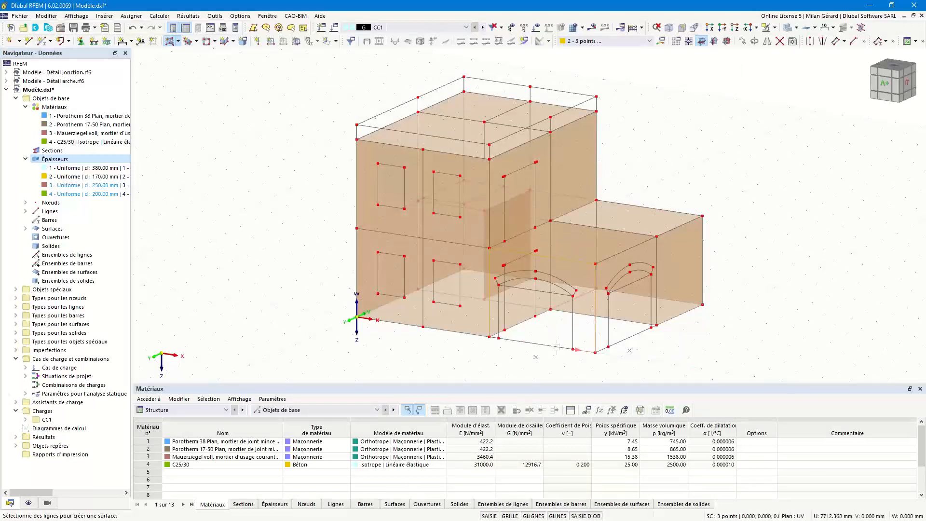
left_click(490, 337)
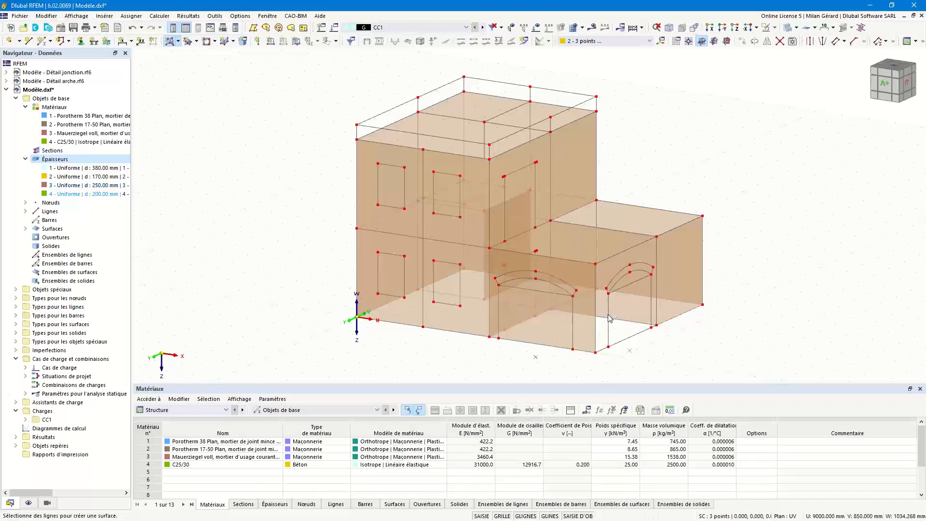
- Create the porch's side arch wall as a surface from its contour lines
left_click(599, 261)
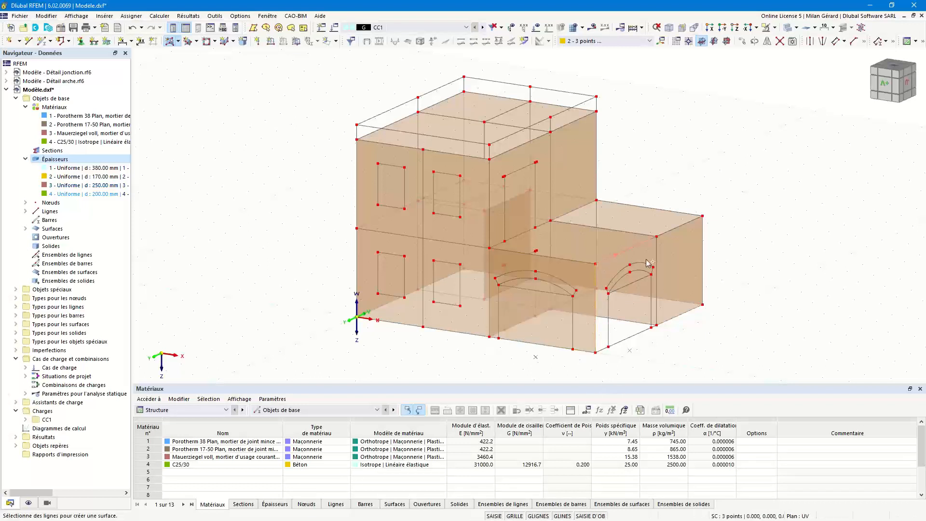
left_click(657, 277)
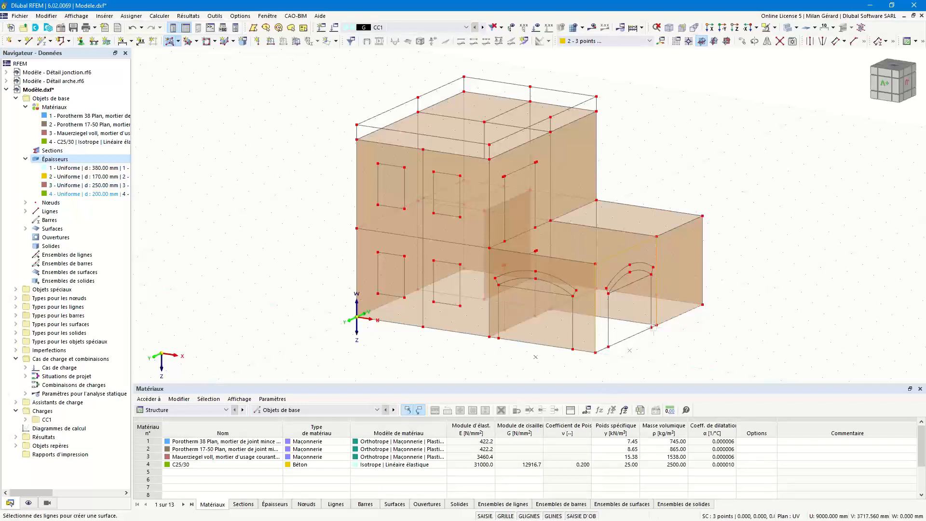
left_click(604, 352)
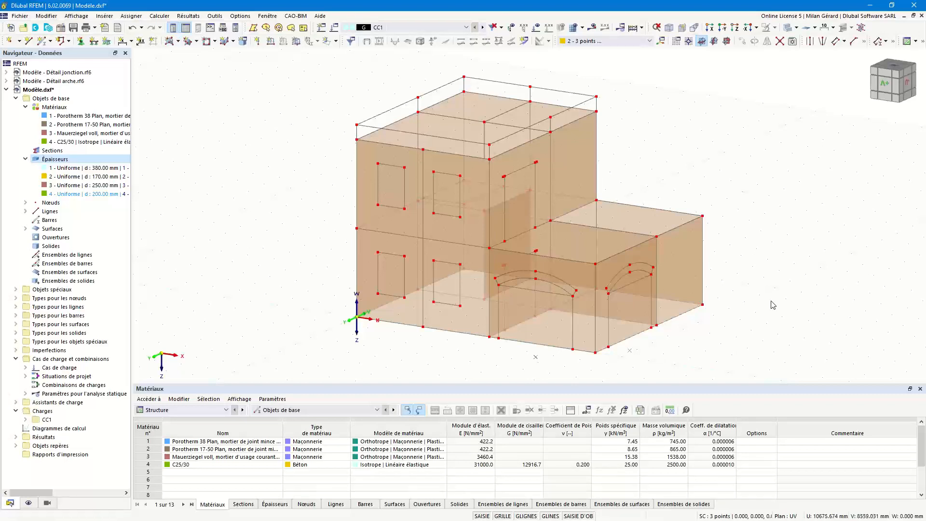
- Create the ground slab from its contour lines with the uniform 200 mm C25/30 thickness
key("Return")
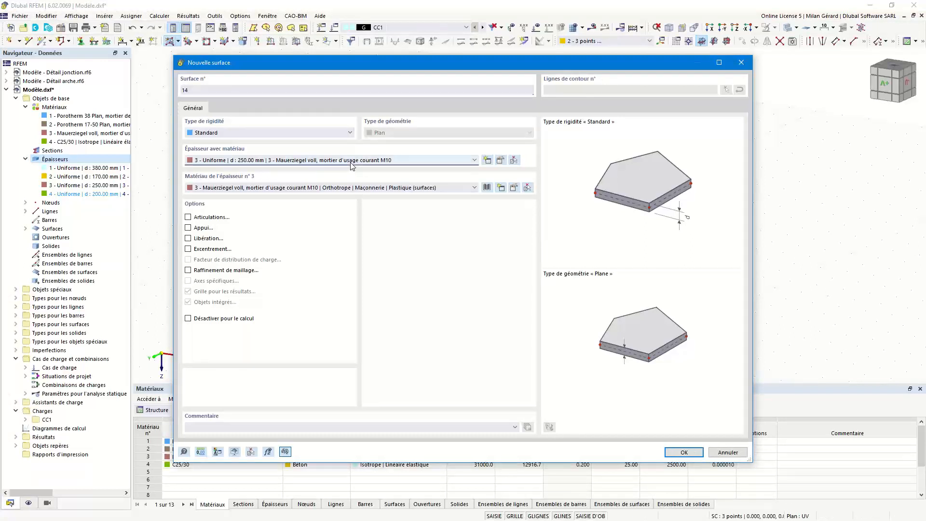
left_click(352, 161)
left_click(351, 192)
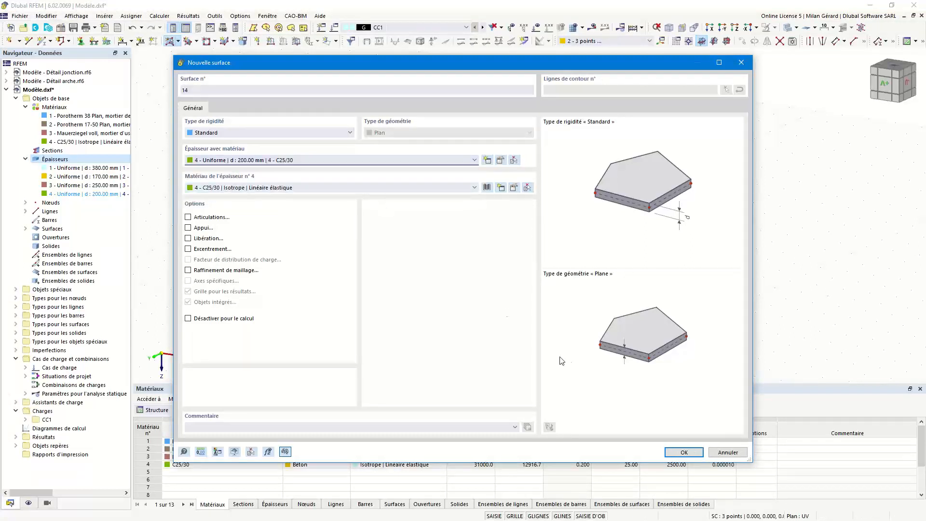
left_click(685, 454)
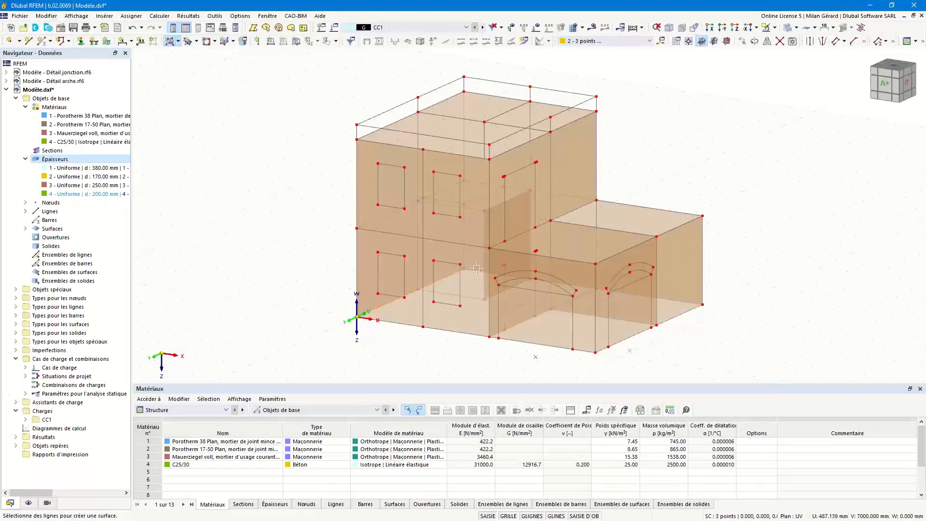
left_click(572, 283)
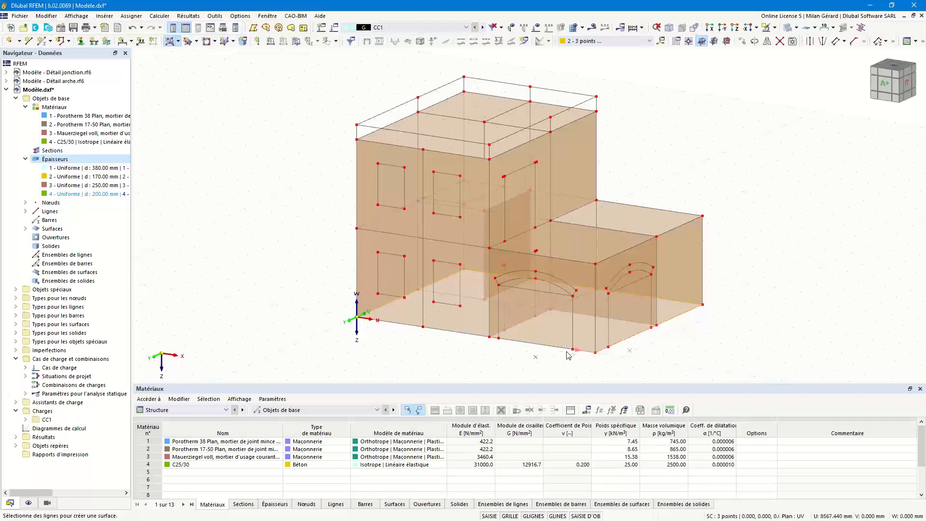
left_click(473, 334)
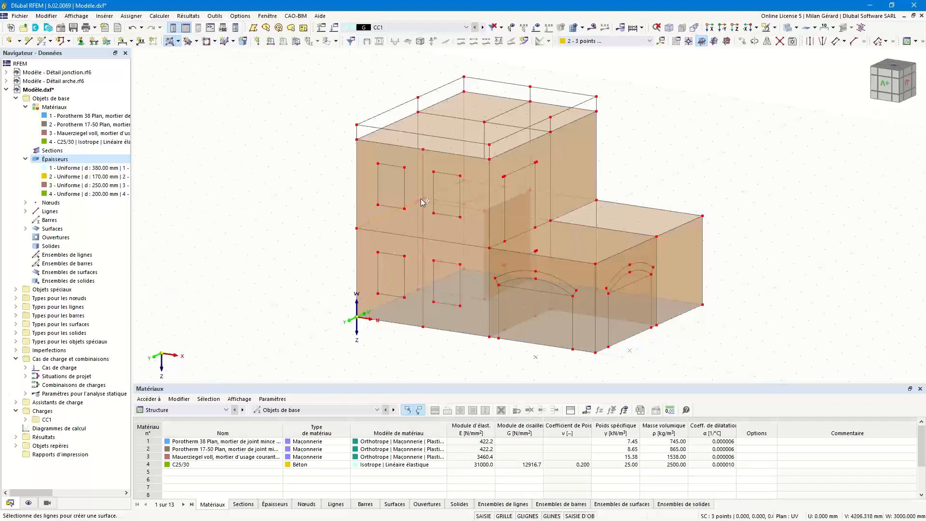
- Create the main building's intermediate floor slab and the flat roof slab over the single-storey part from their contour lines
scroll(420, 200, "up", 3)
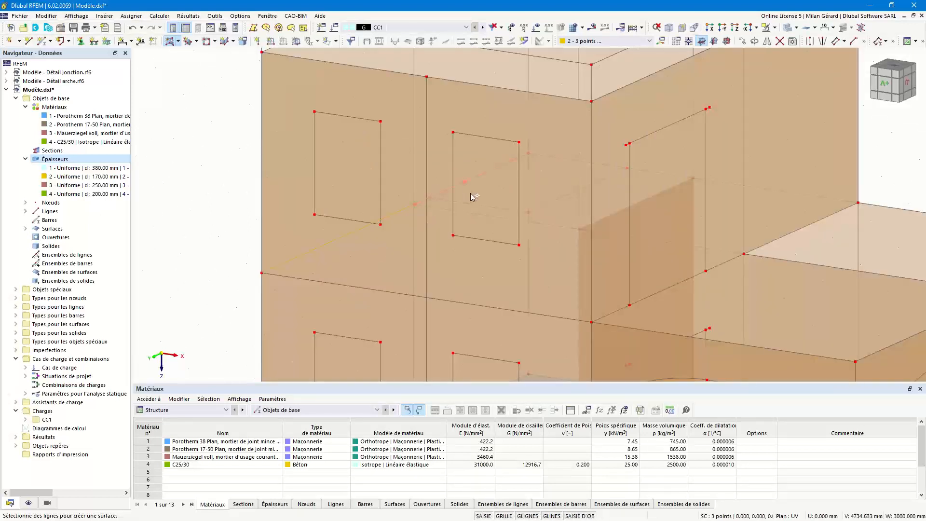
scroll(519, 179, "down", 2)
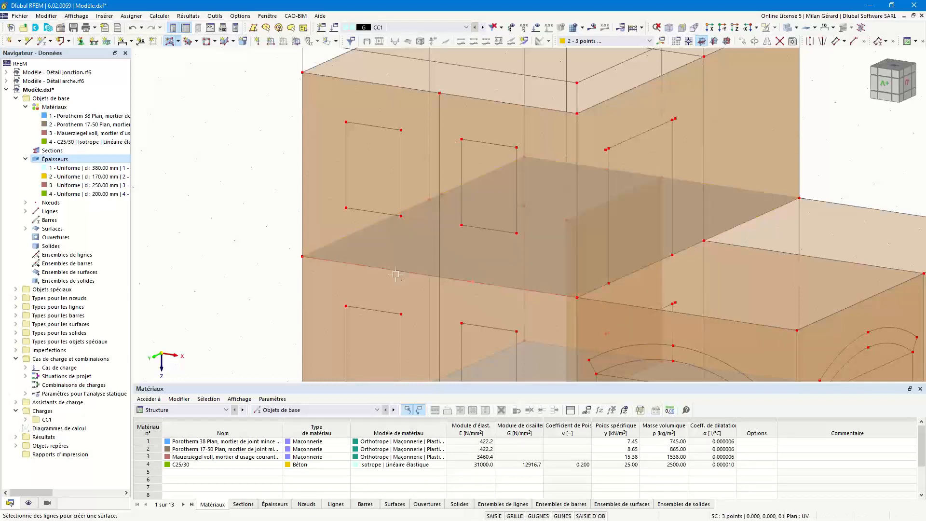
scroll(400, 265, "down", 4)
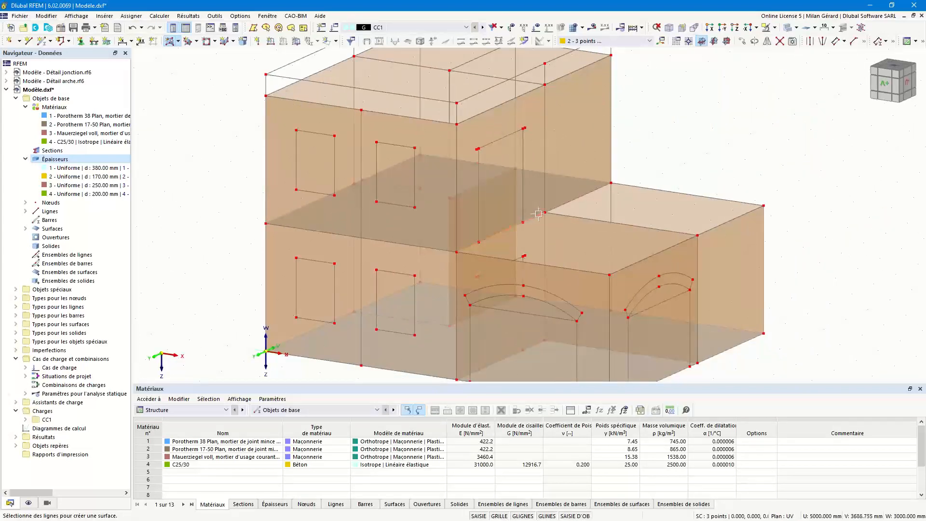
left_click(641, 188)
left_click(584, 272)
- Create the main roof slab and the parapet surfaces around it from their contour lines
scroll(641, 269, "down", 2)
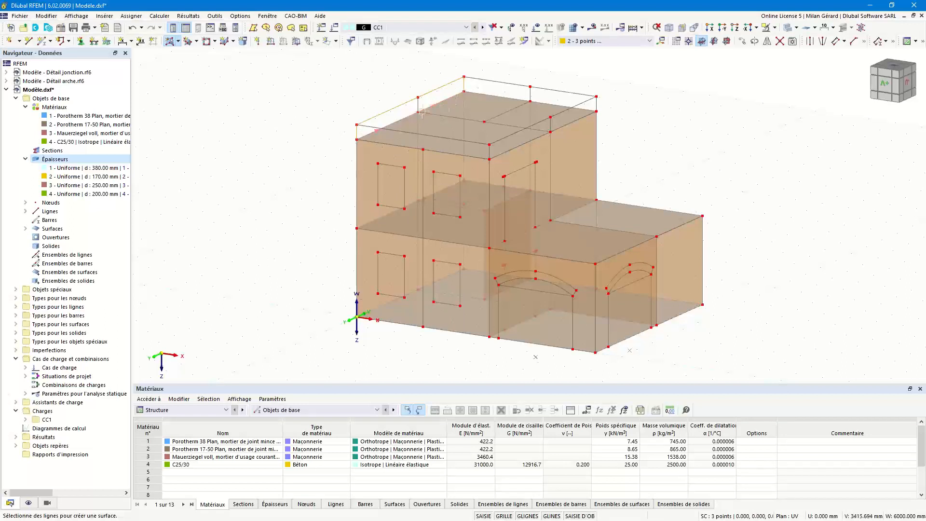
left_click(550, 90)
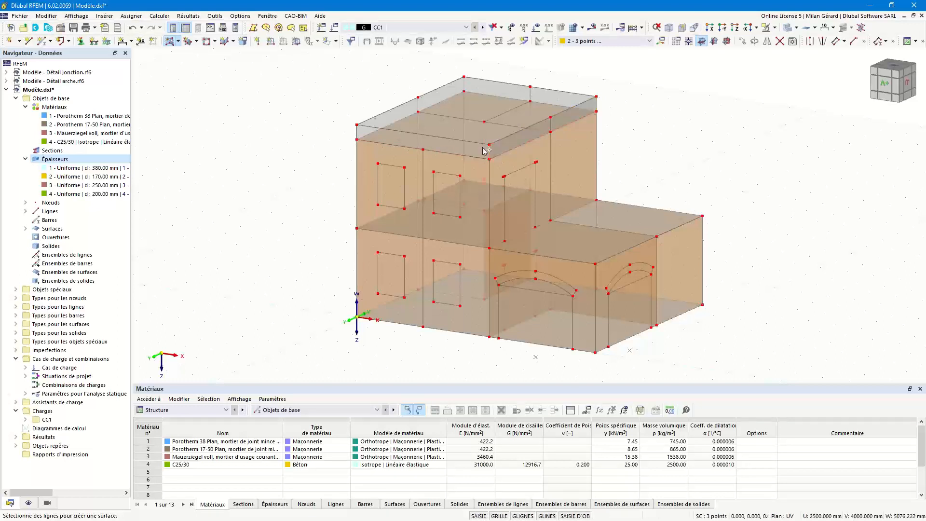
left_click(365, 139)
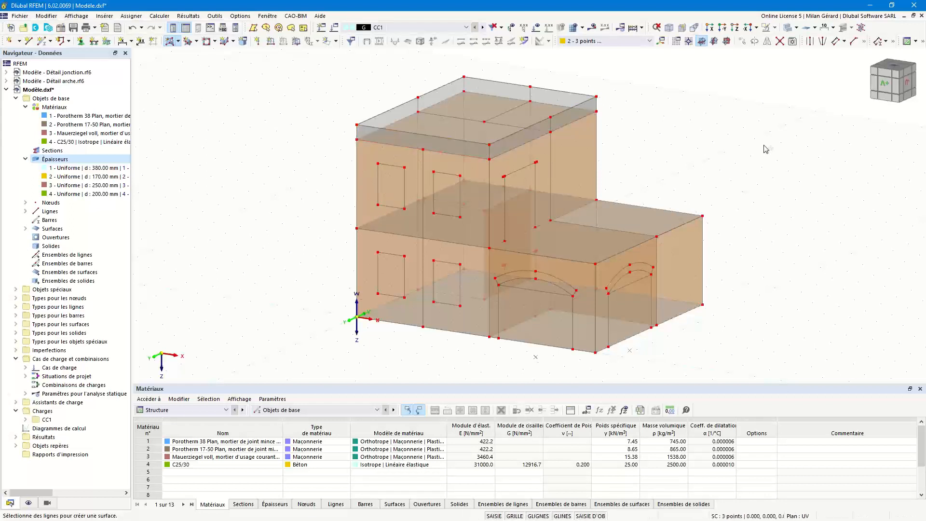
- Display the local axis systems of the surfaces
mouse_move(661, 161)
middle_mouse_down("ctrl")
mouse_move(725, 196)
mouse_move(684, 161)
mouse_move(728, 91)
mouse_move(607, 147)
mouse_move(675, 169)
middle_mouse_up("ctrl")
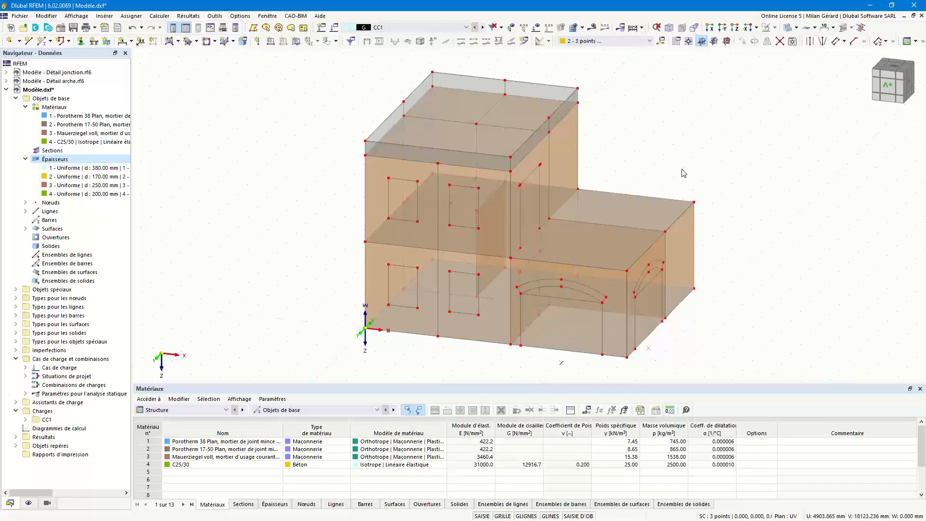
right_click(615, 219)
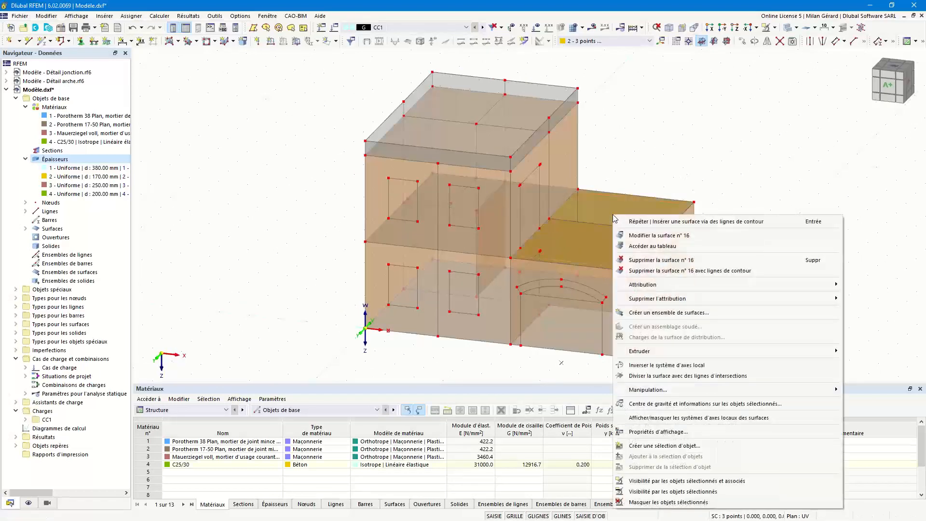
left_click(663, 417)
- Reverse the local axis system of the single-storey part's outer side wall behind the porch arch, and restore the default isometric view
middle_click_drag(699, 120, 712, 235, "ctrl")
middle_click_drag(718, 251, 707, 236, "ctrl")
left_click_drag(661, 102, 733, 210)
middle_click_drag(667, 169, 686, 222, "ctrl")
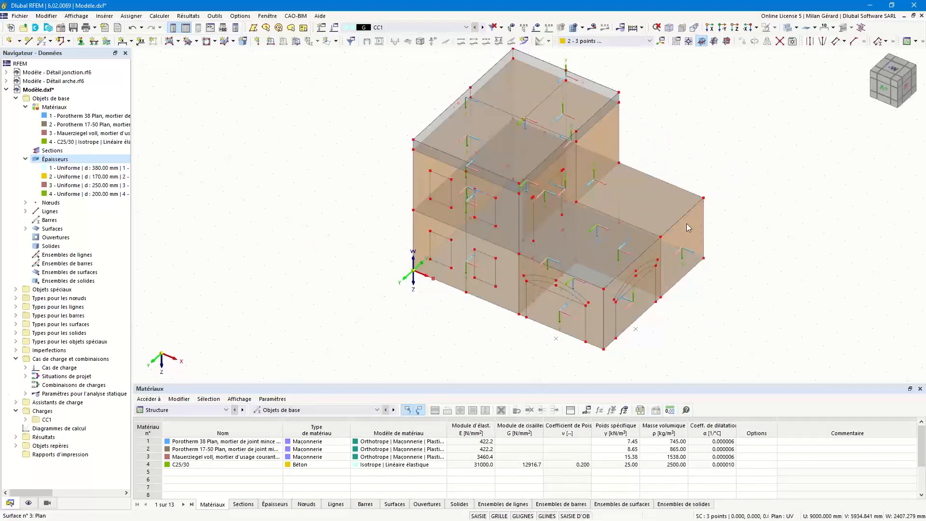
right_click(688, 228)
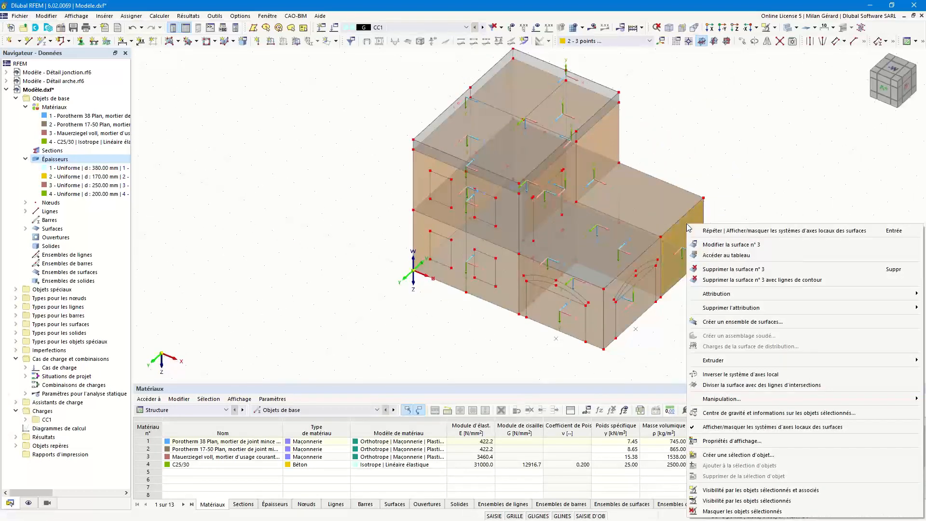
left_click(723, 374)
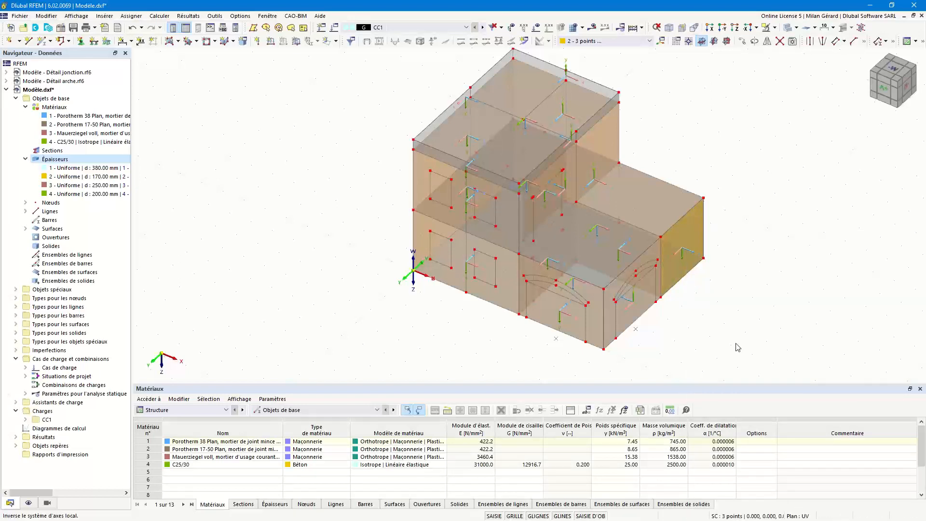
left_click(894, 71)
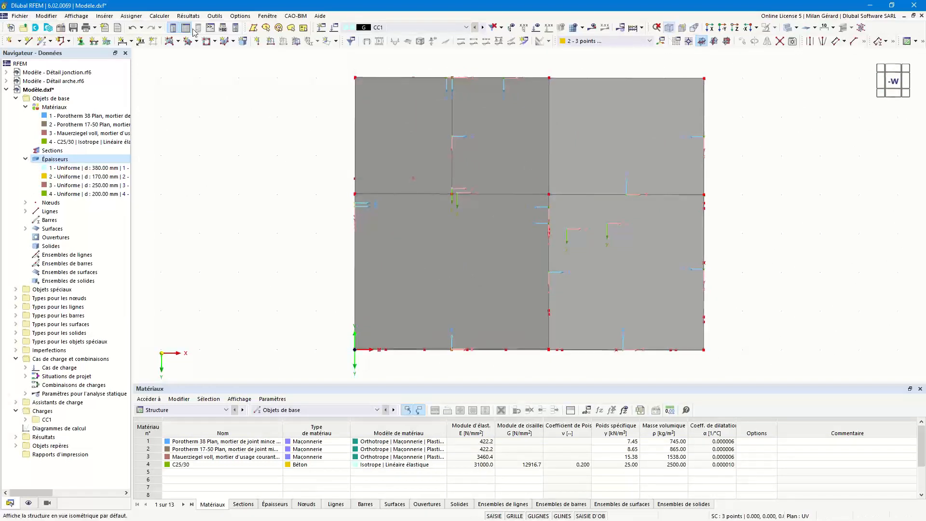
left_click(669, 29)
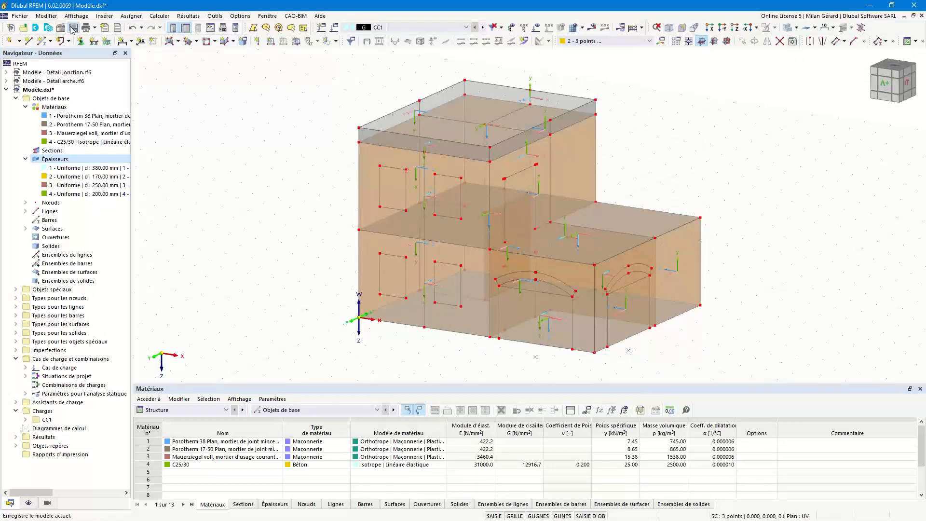
- Save the model to the Desktop as an RFEM 6 file named "Modèle - Structure"
key("ctrl+s")
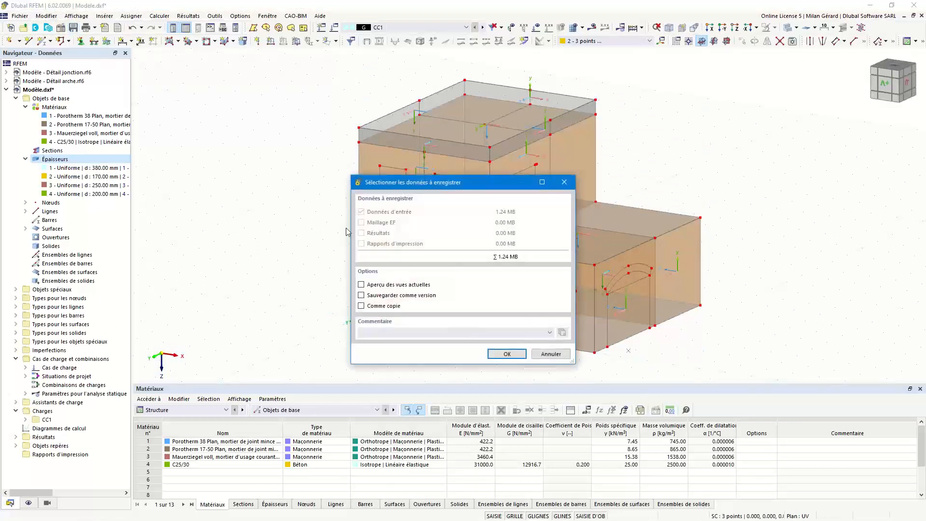
left_click(499, 356)
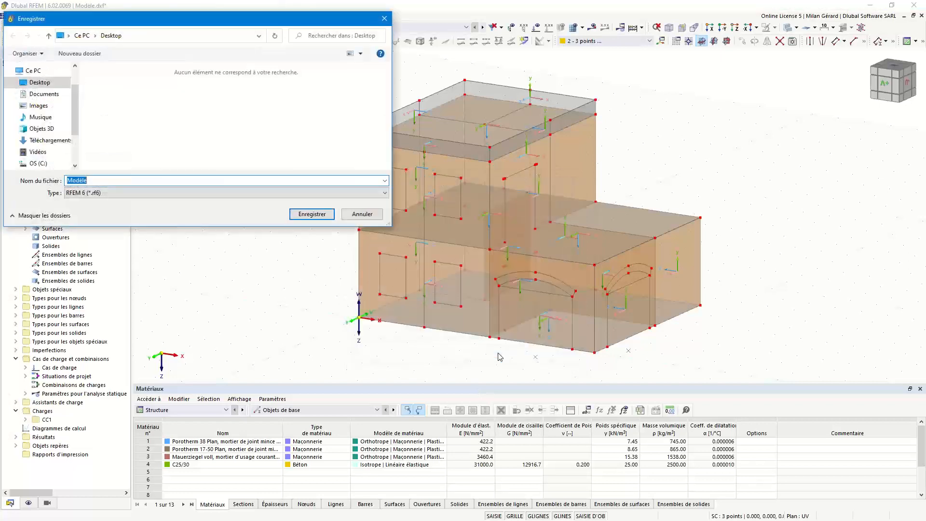
left_click(177, 182)
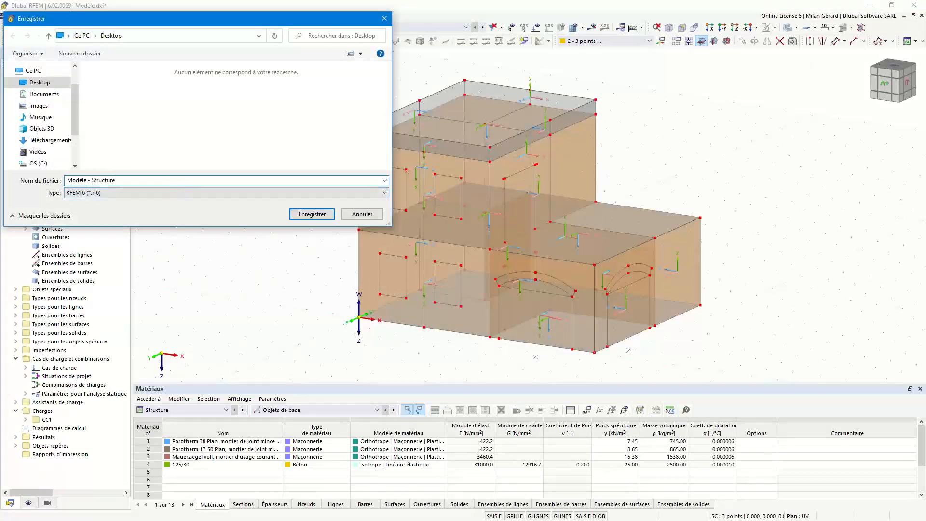
left_click(308, 215)
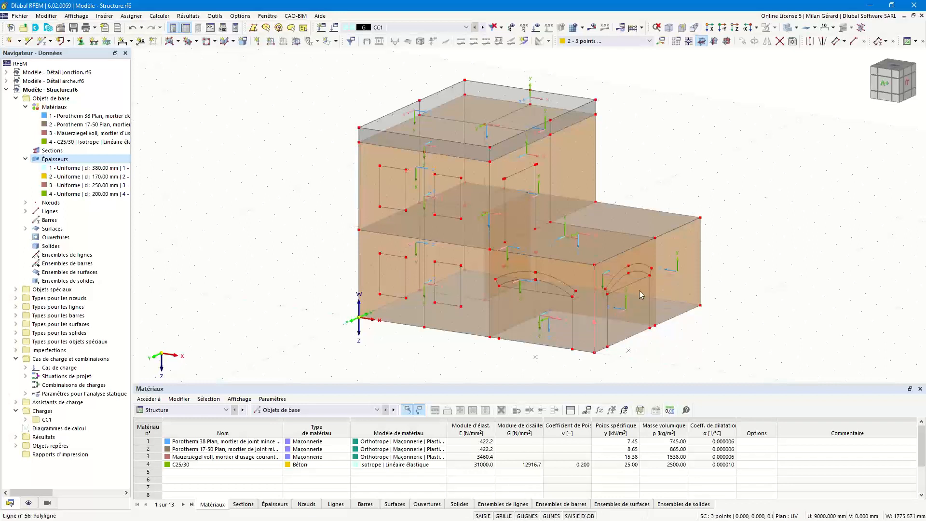
- Assign a beam member with a new 250 mm solid square C25/30 section to the single-storey part's two outer vertical corner lines
double_click(689, 263)
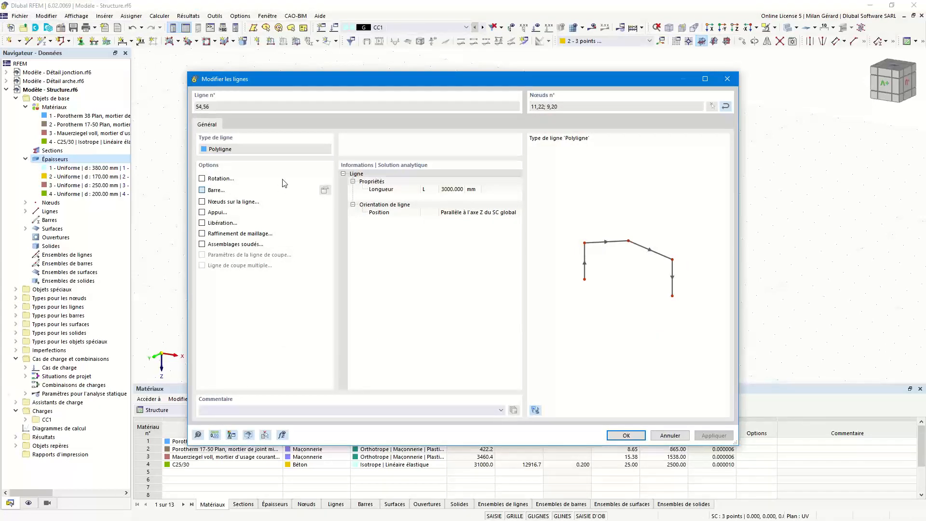
left_click(202, 190)
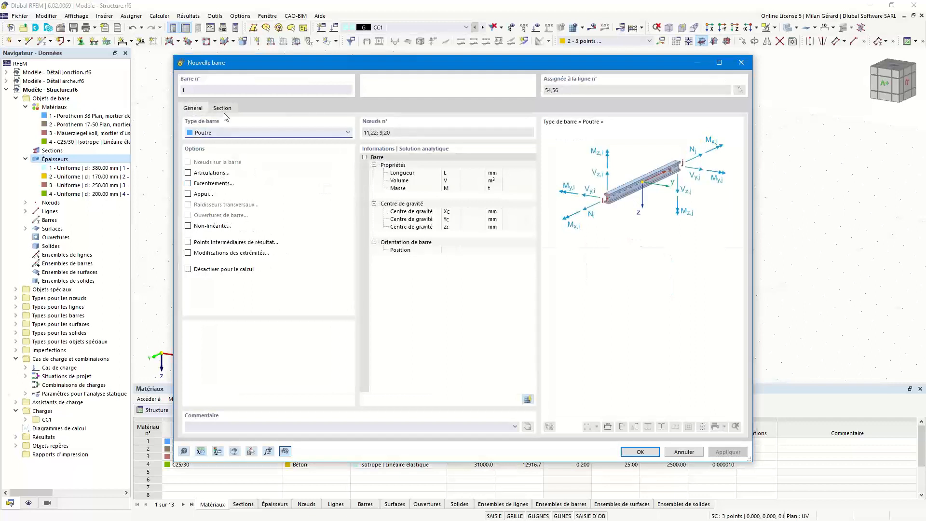
left_click(222, 109)
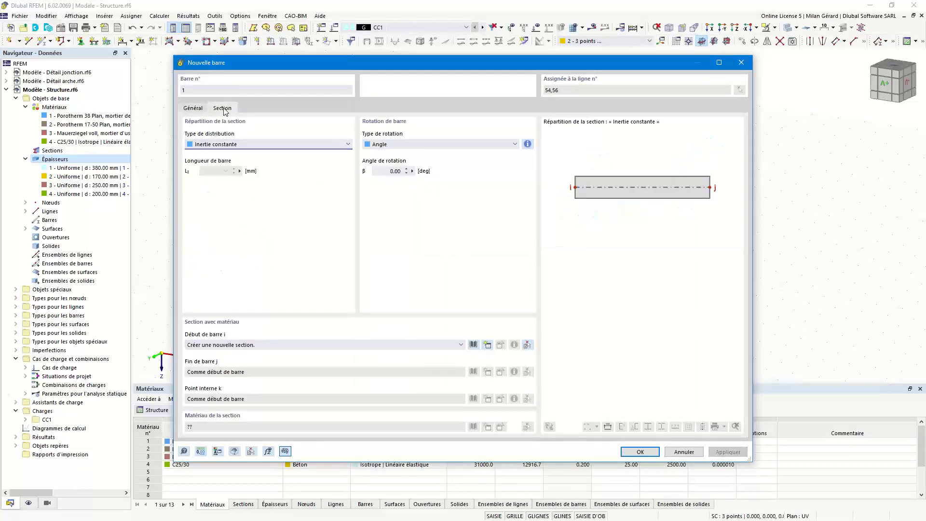
left_click(487, 345)
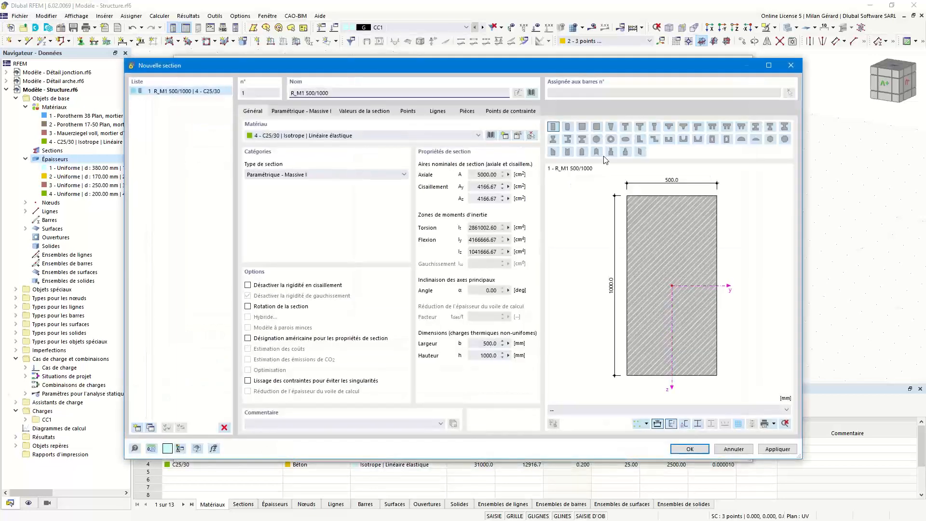
left_click(585, 128)
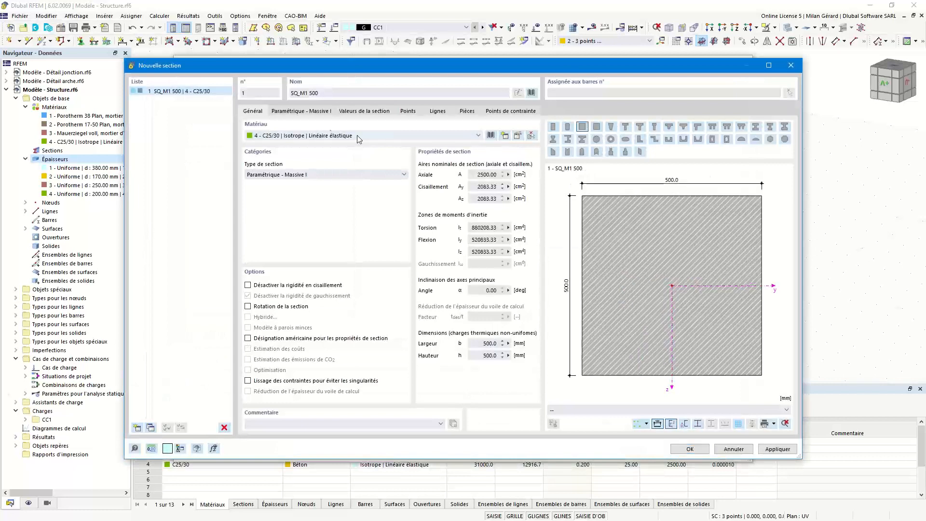
left_click(318, 112)
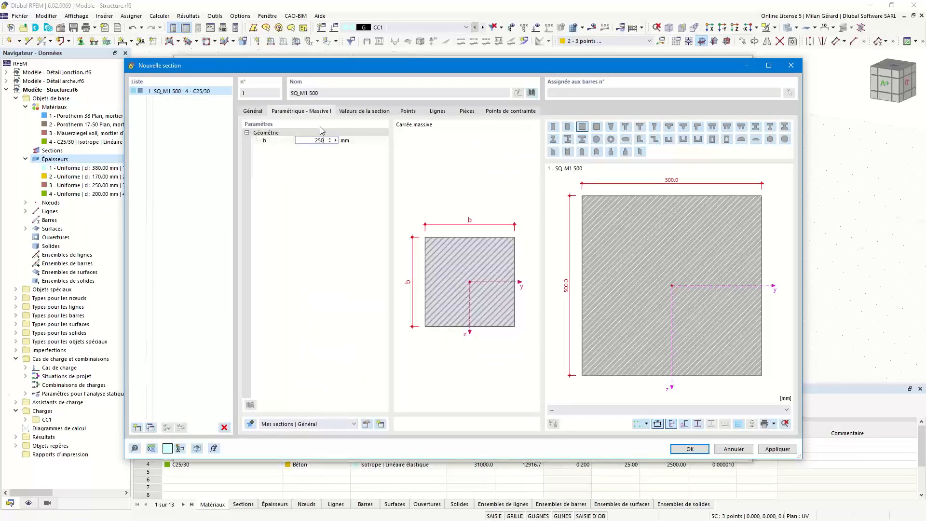
left_click(690, 449)
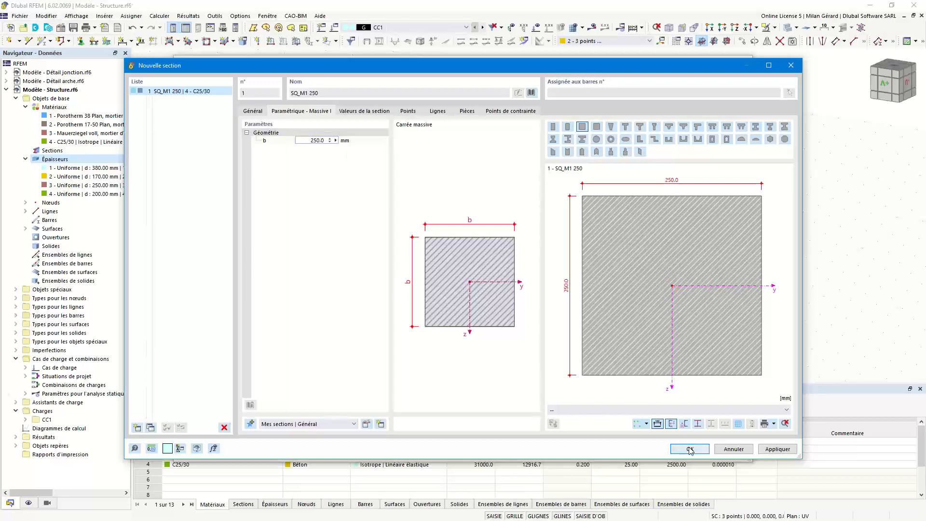
left_click(639, 452)
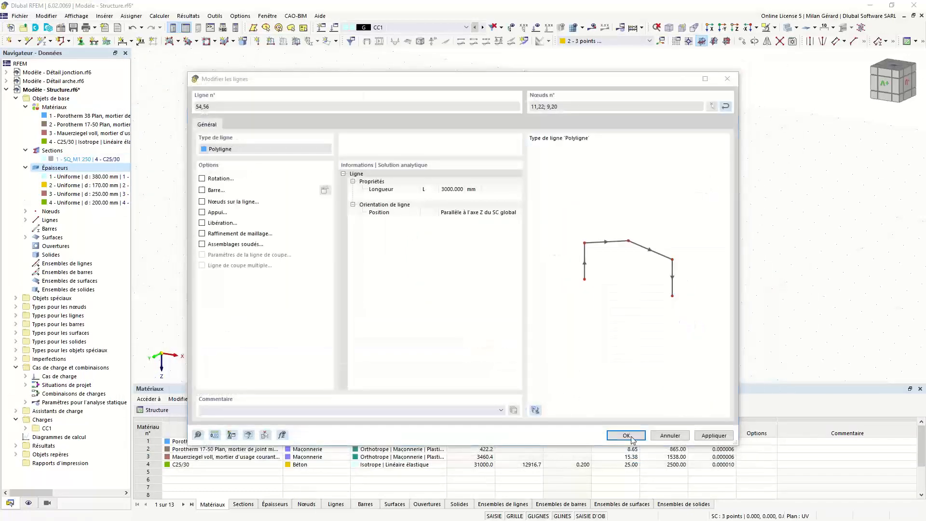
left_click(626, 435)
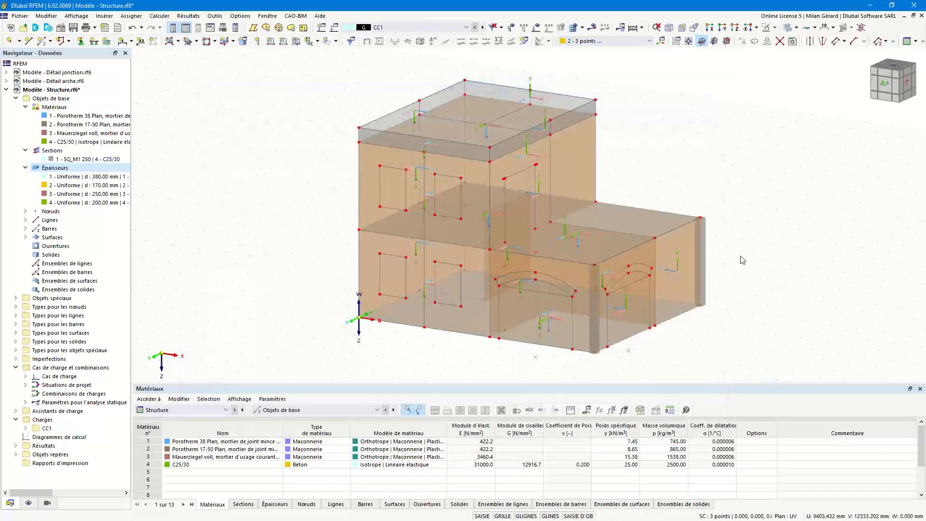
mouse_move(698, 262)
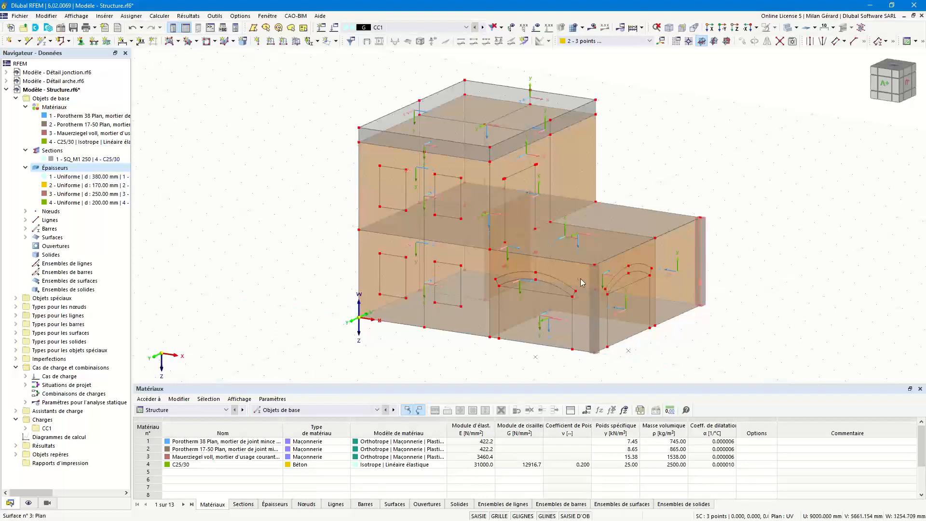
- Create openings in the front wall from the outlines of the four windows on both storeys
left_click(215, 42)
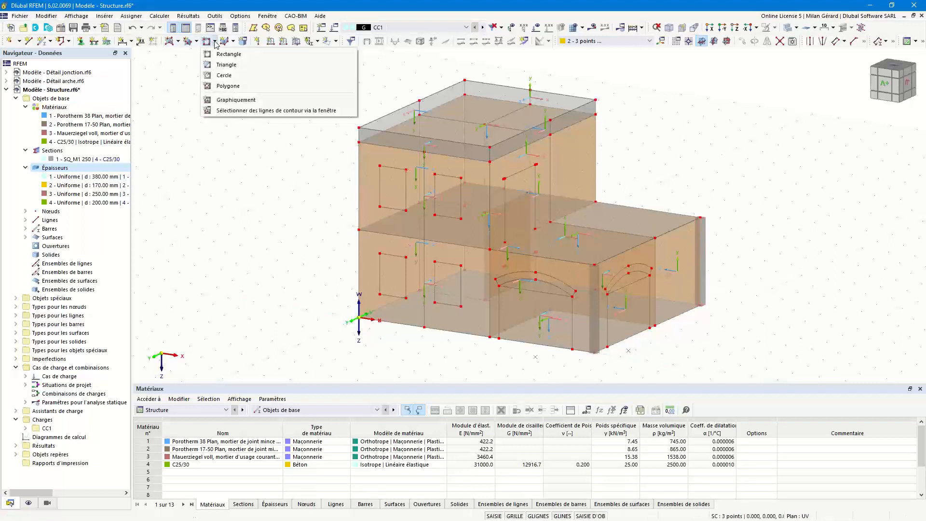
left_click(251, 100)
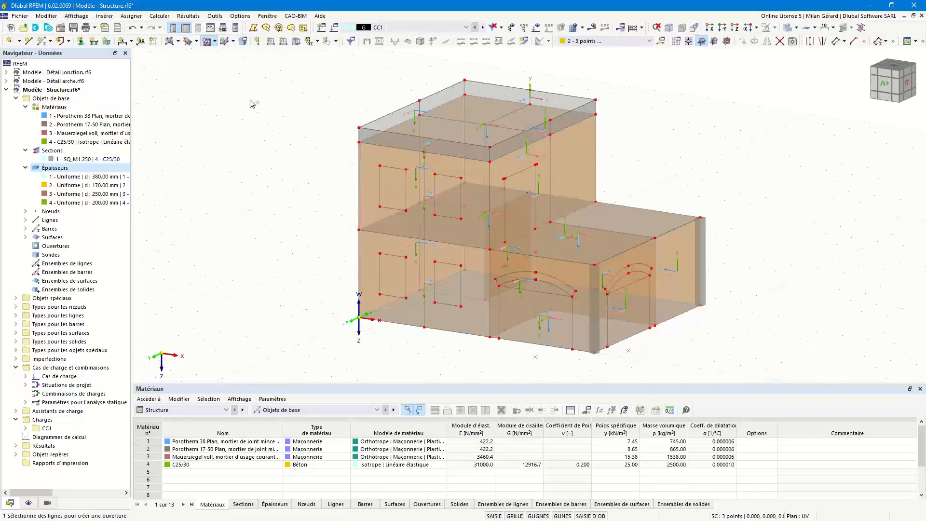
left_click(389, 295)
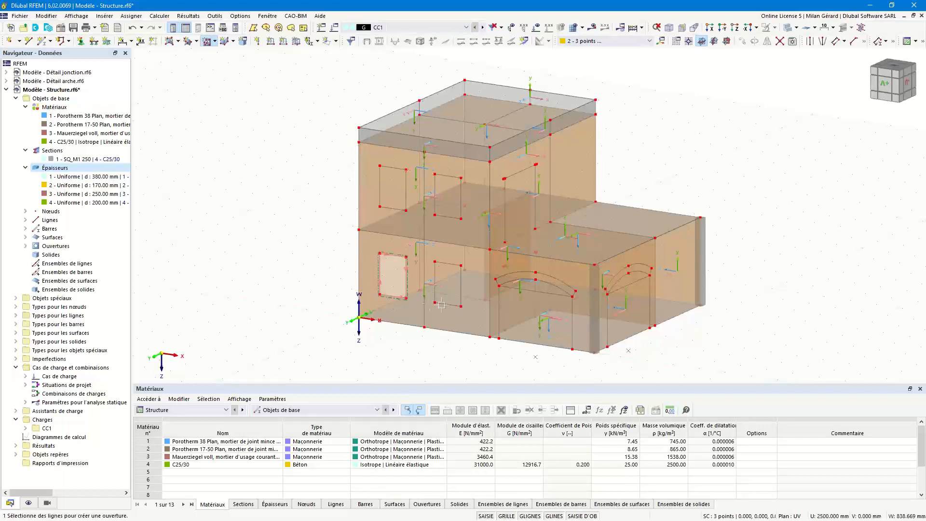
left_click(440, 305)
left_click(397, 210)
left_click(448, 218)
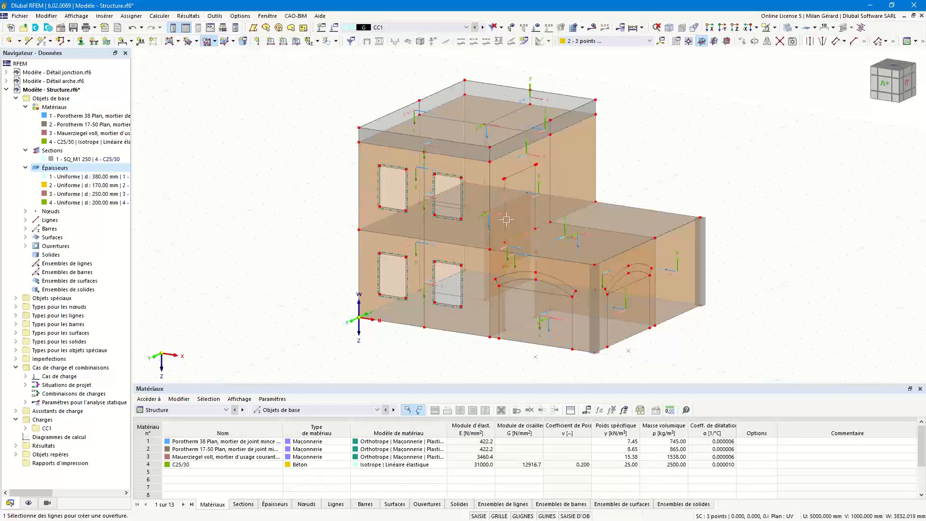
- Create openings for the door outlines in the two-storey part's side wall and for the two porch arches
left_click(534, 182)
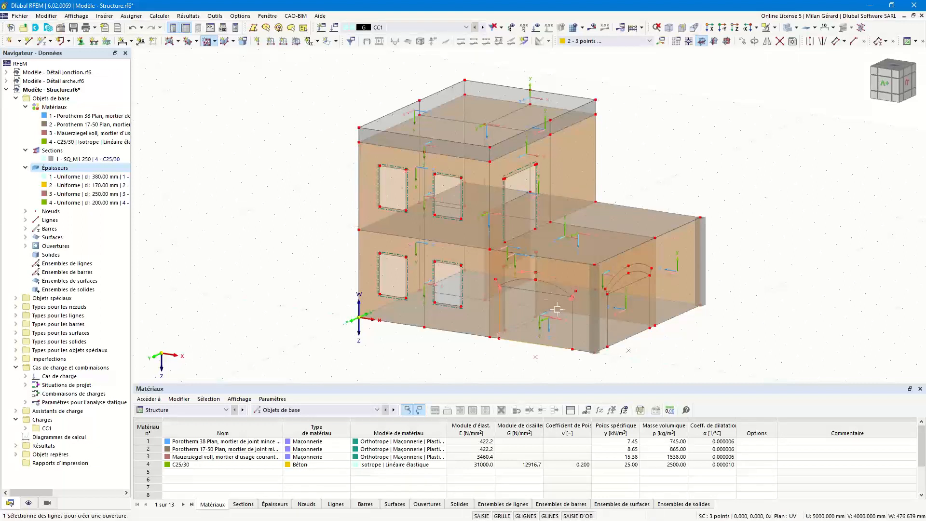
left_click(571, 319)
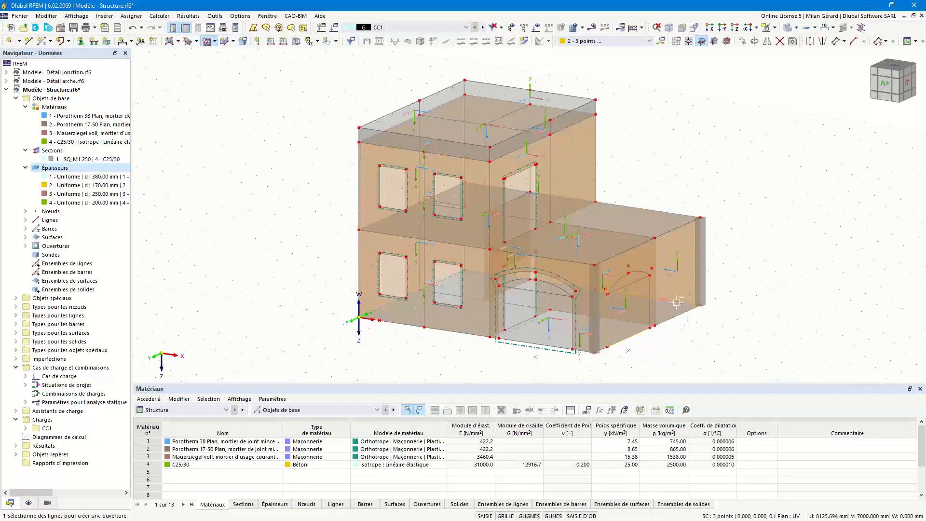
left_click(648, 307)
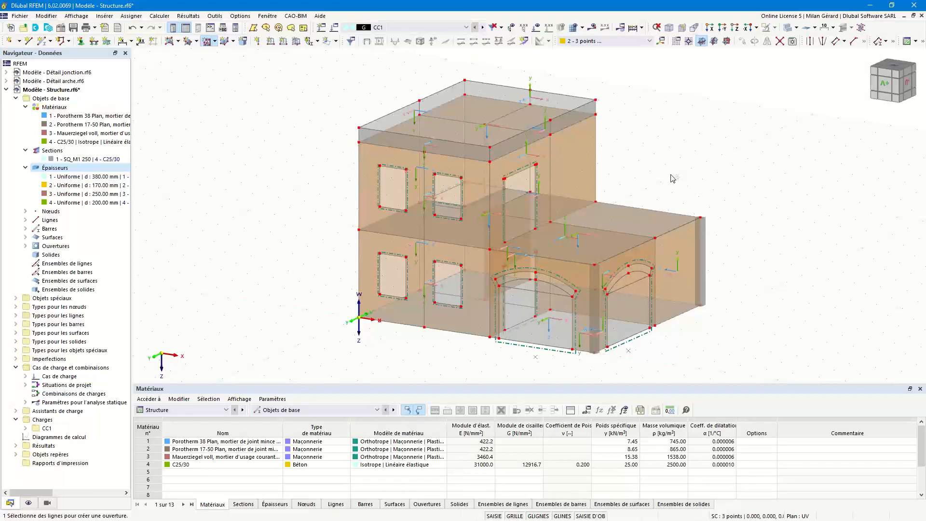
key("Escape")
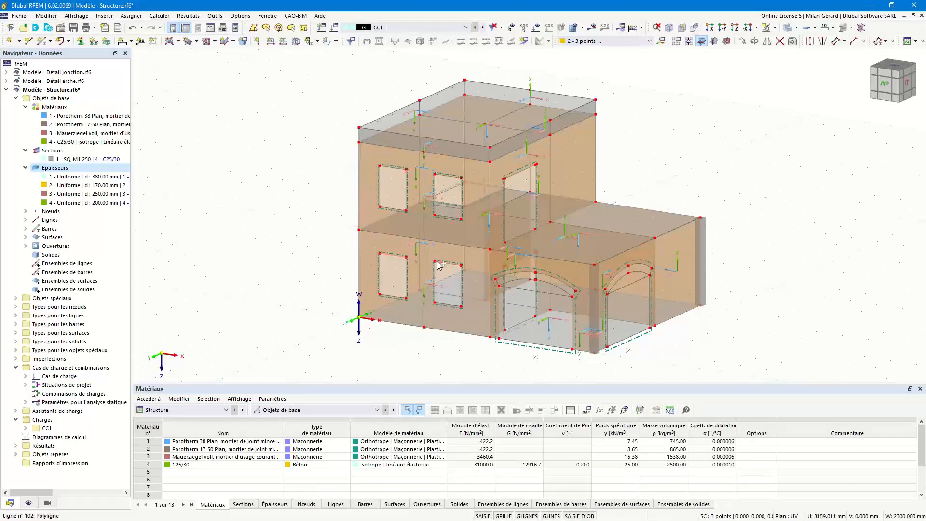
- Assign a beam member with a new rectangular R_M1 300/50 section in C25/30 to the head lines of the four front windows
double_click(444, 180)
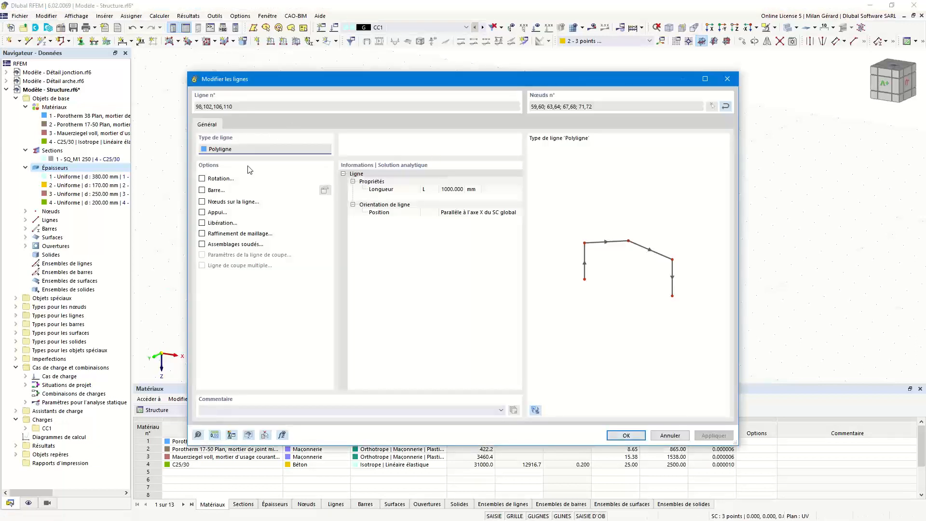
left_click(215, 192)
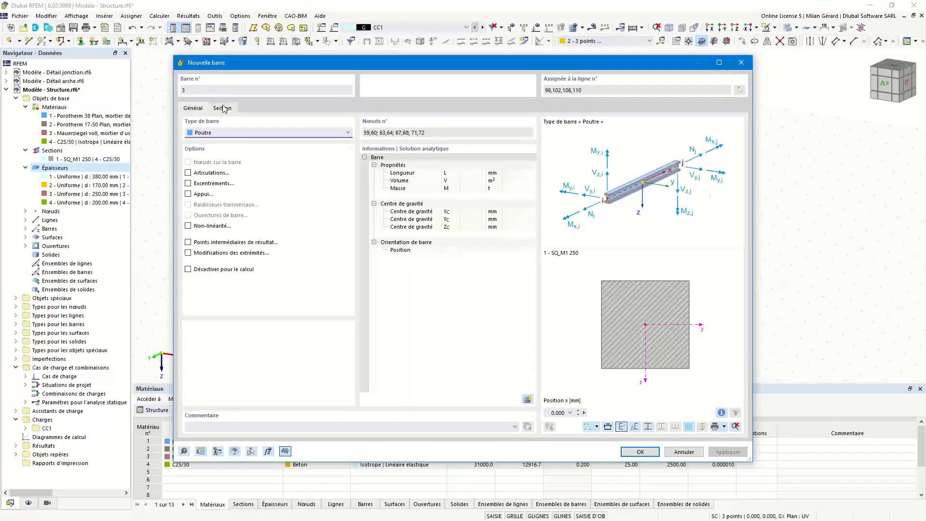
left_click(223, 108)
left_click(488, 345)
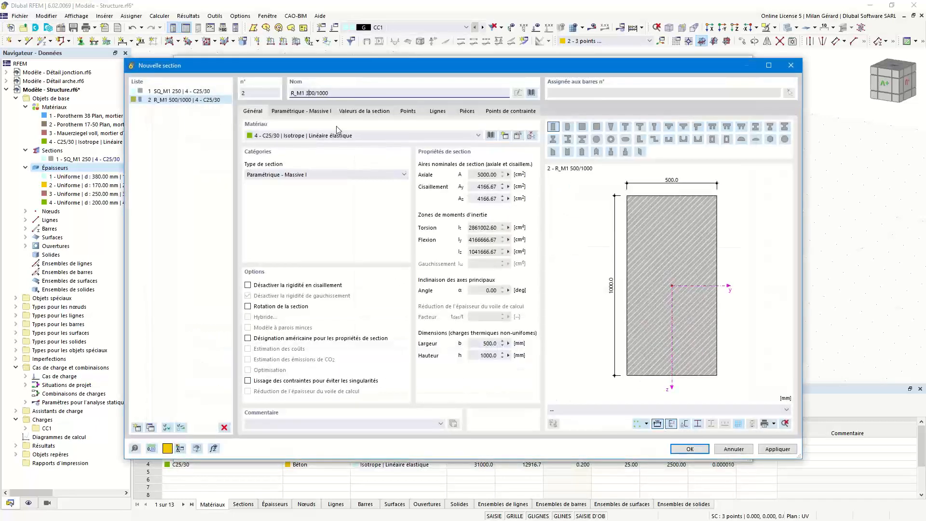
key("BackSpace")
key("BackSpace")
key("BackSpace")
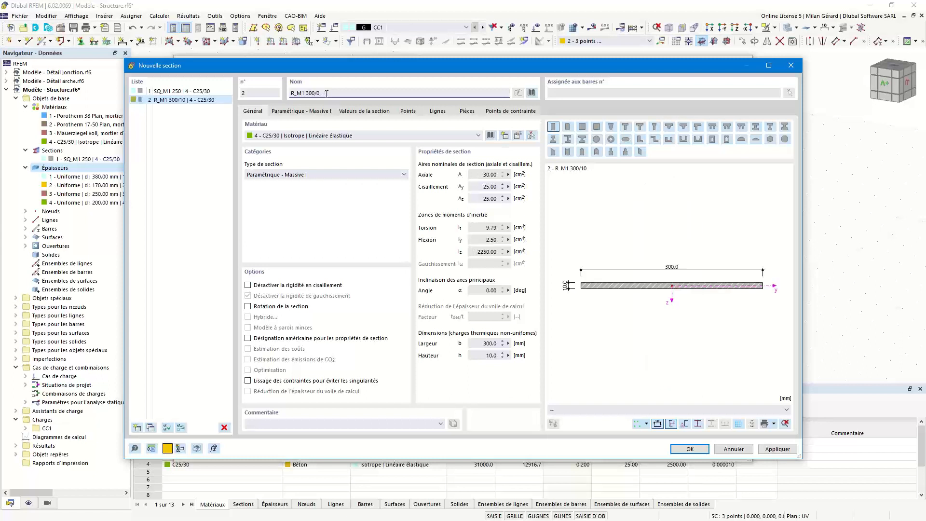
type("5")
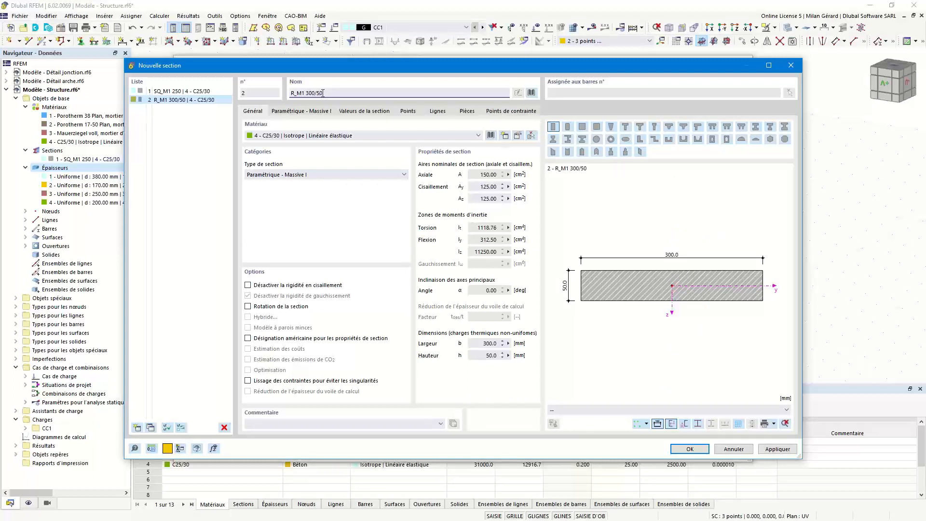
left_click(703, 448)
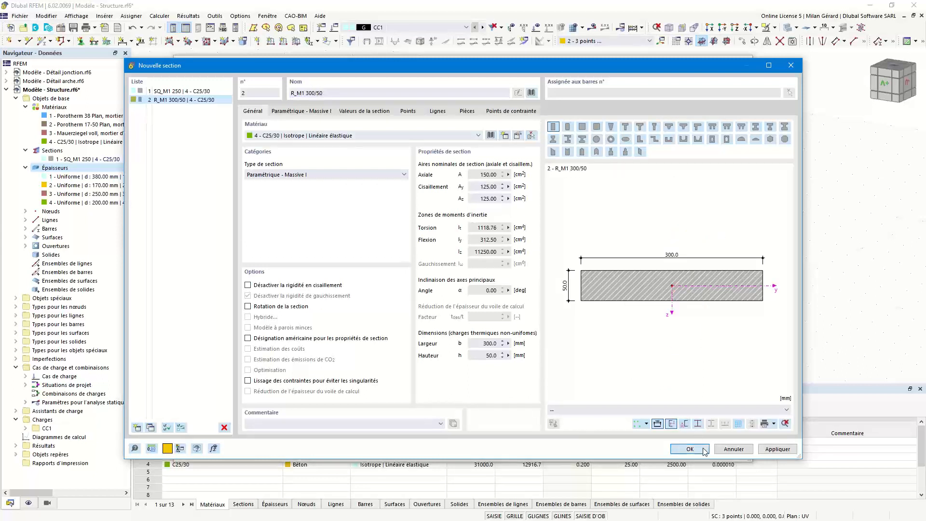
left_click(640, 451)
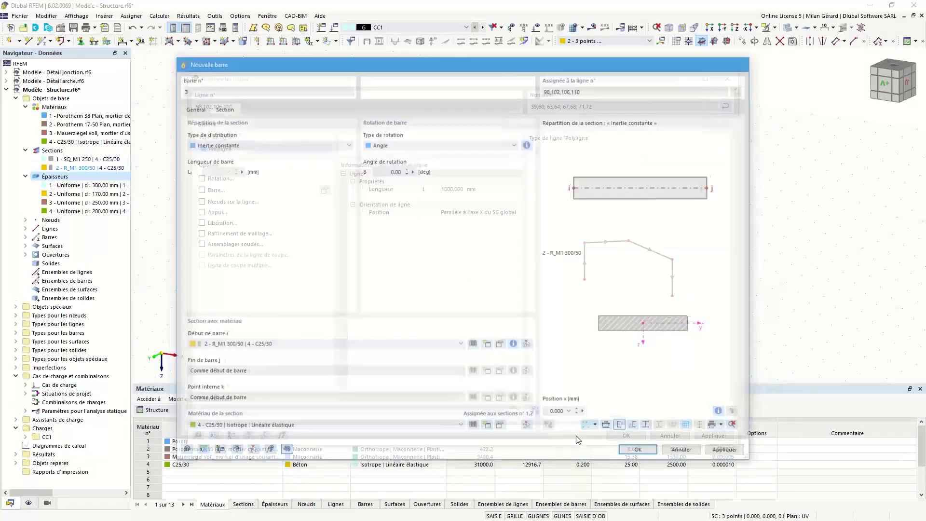
left_click(611, 436)
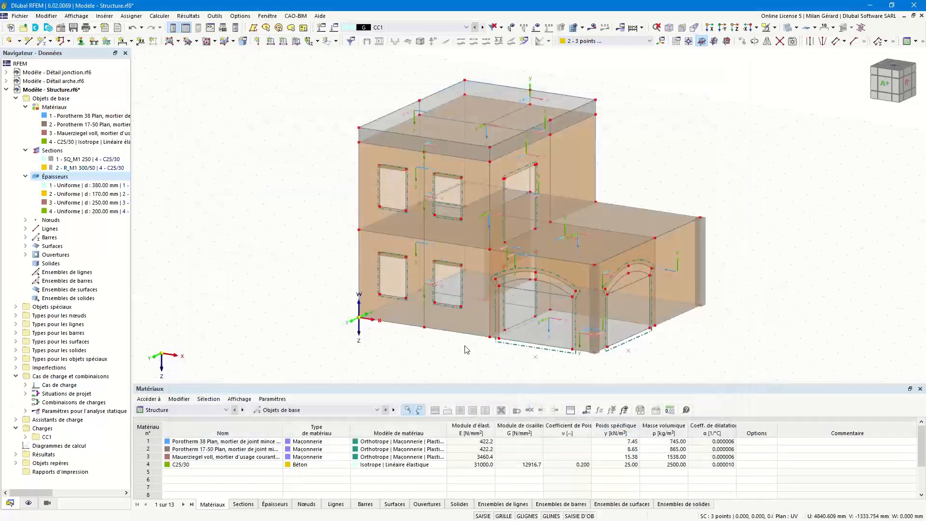
scroll(395, 294, "up", 5)
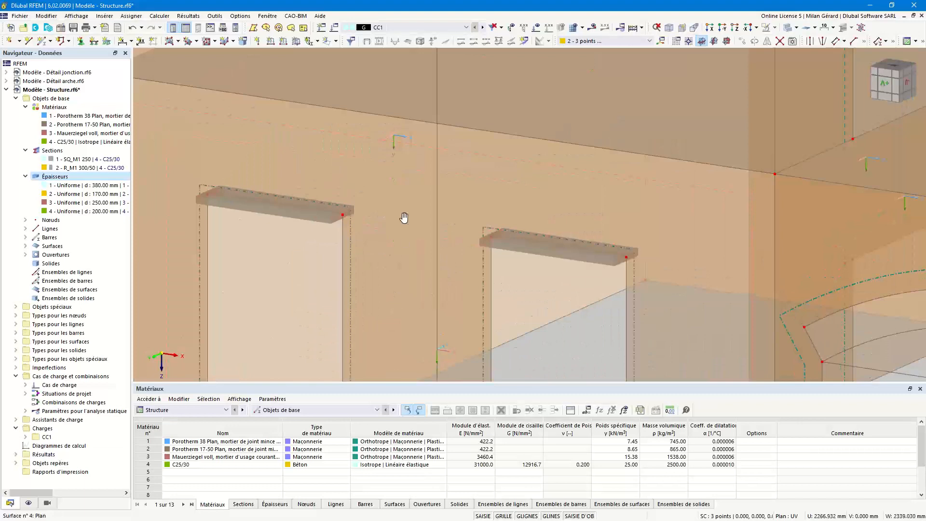
scroll(409, 199, "down", 2)
scroll(411, 202, "down", 5)
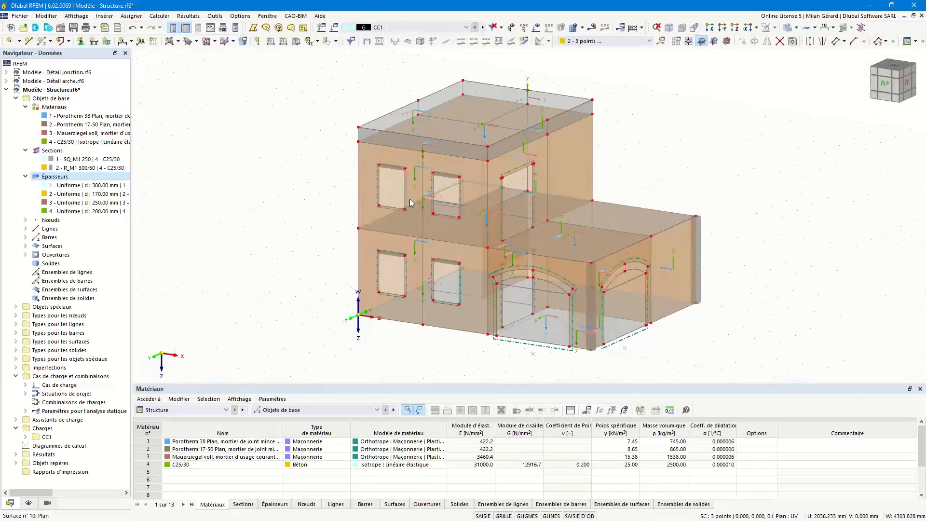
- Assign a beam member with the R_M1 300/50 section to the door head lines and their short bearing extensions on both storeys
scroll(465, 254, "up", 6)
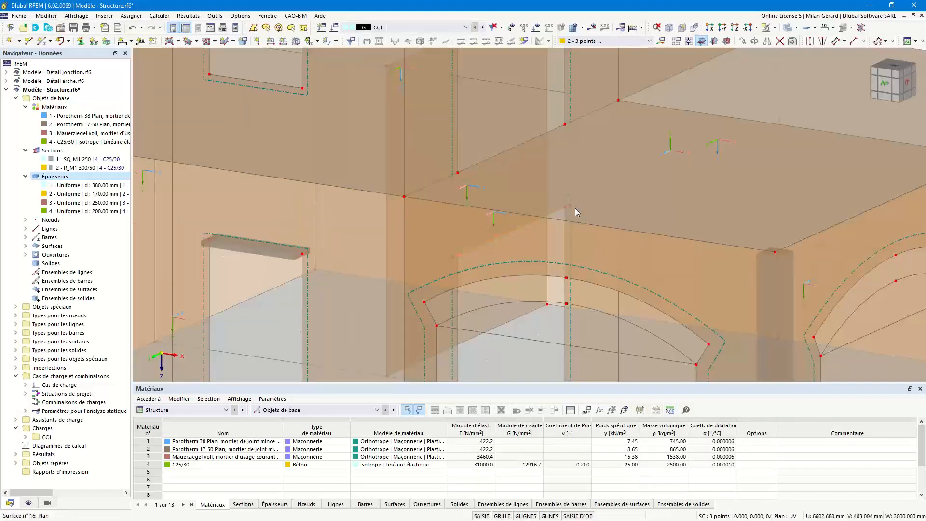
scroll(574, 207, "up", 2)
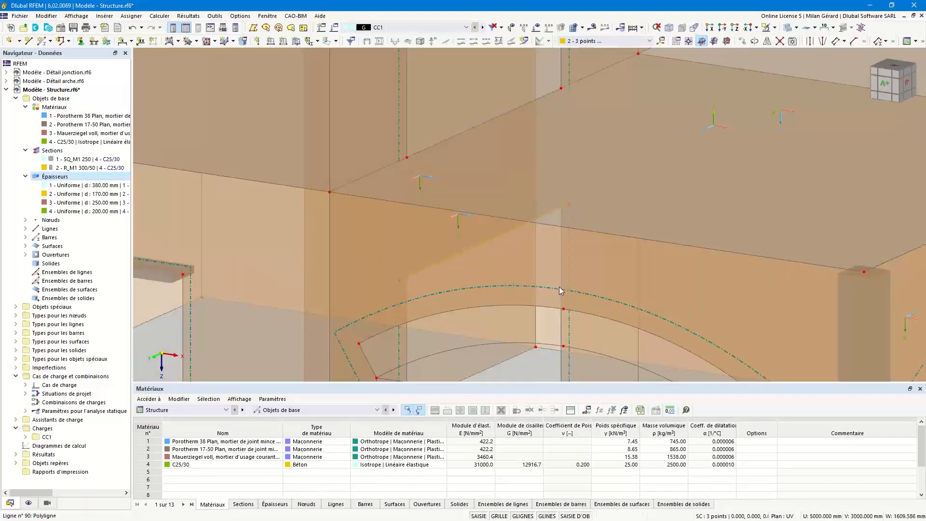
scroll(560, 290, "down", 2)
scroll(543, 207, "down", 2)
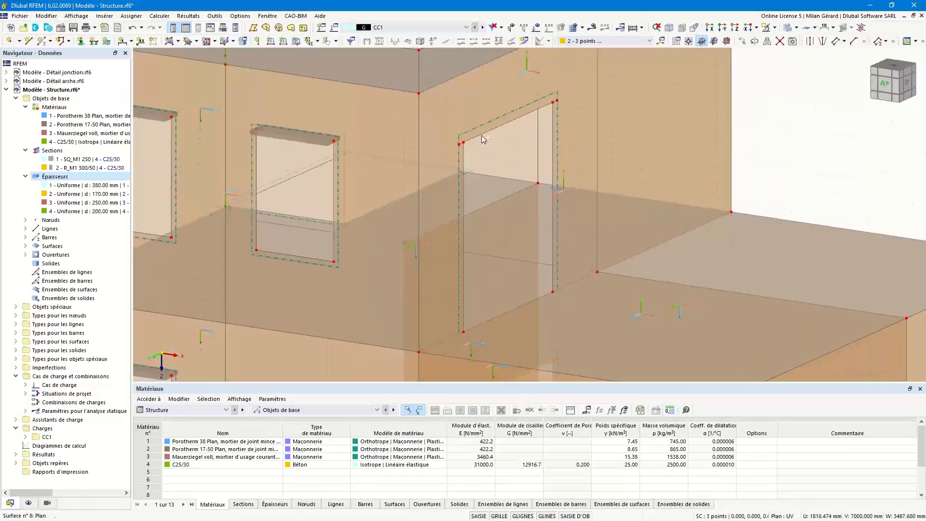
scroll(483, 139, "up", 5)
left_click(442, 152)
middle_click_drag(701, 58, 638, 146)
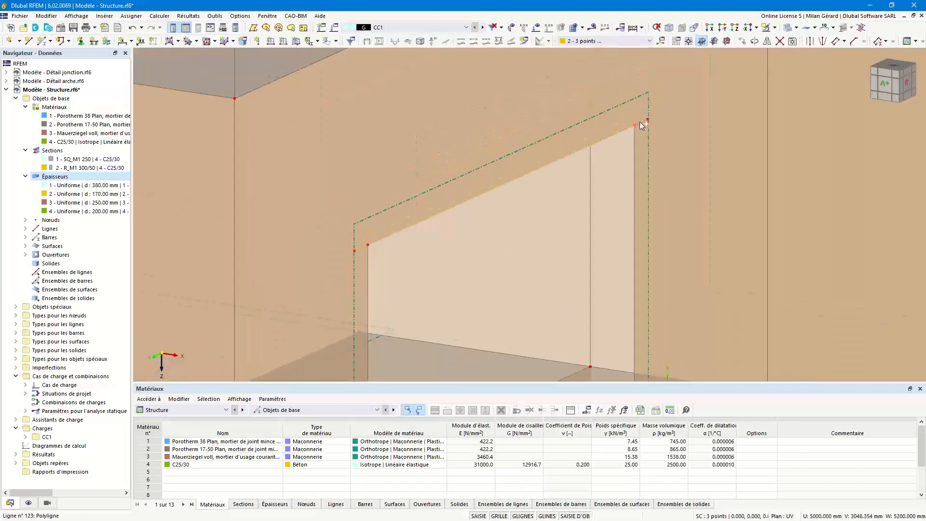
scroll(558, 103, "down", 6)
middle_click_drag(557, 169, 568, 166)
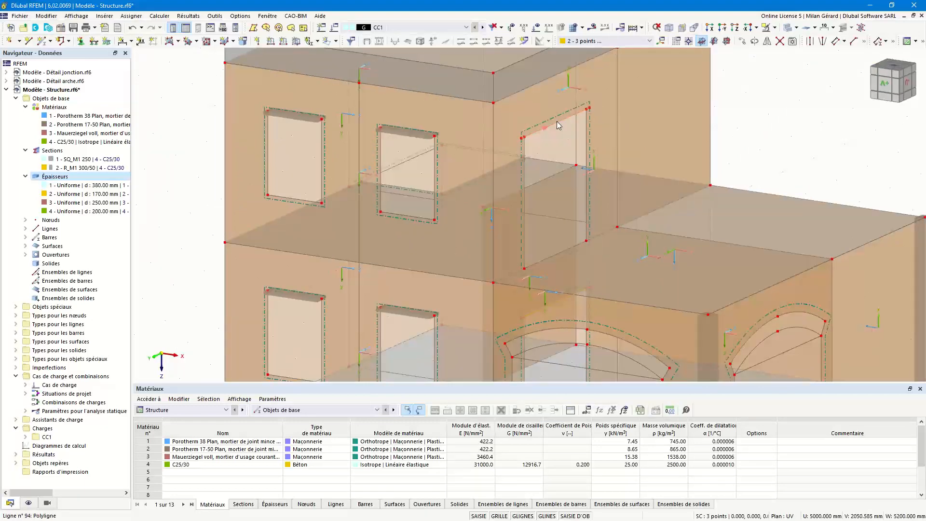
double_click(558, 124)
left_click(202, 191)
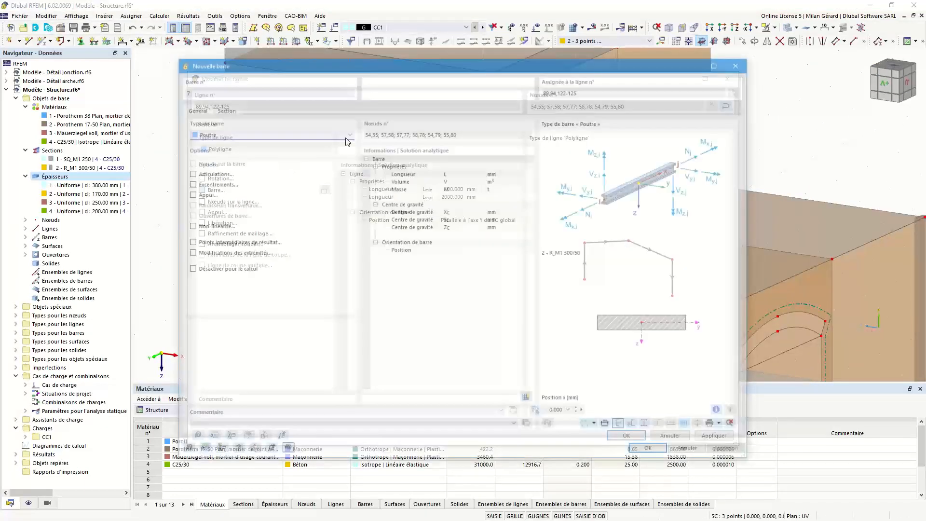
left_click(643, 453)
left_click(626, 435)
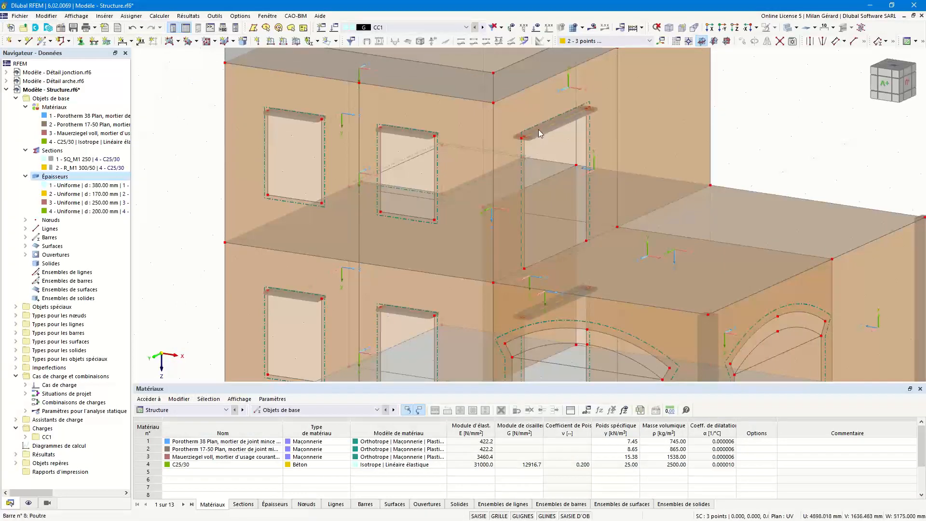
- Show the model in opaque solid display, examine the openings and lintels up close, and restore the default isometric view
scroll(538, 130, "up", 3)
scroll(538, 129, "down", 2)
scroll(538, 129, "down", 3)
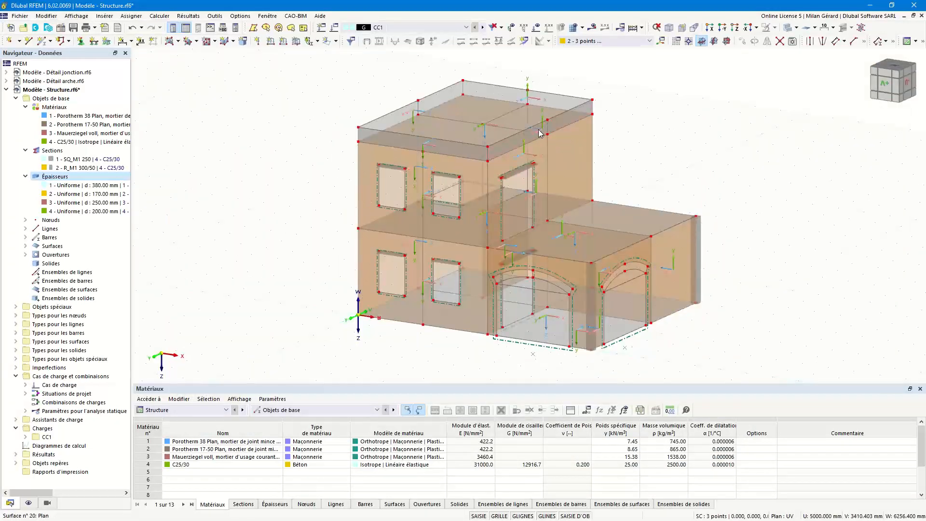
left_click(788, 28)
left_click(788, 28)
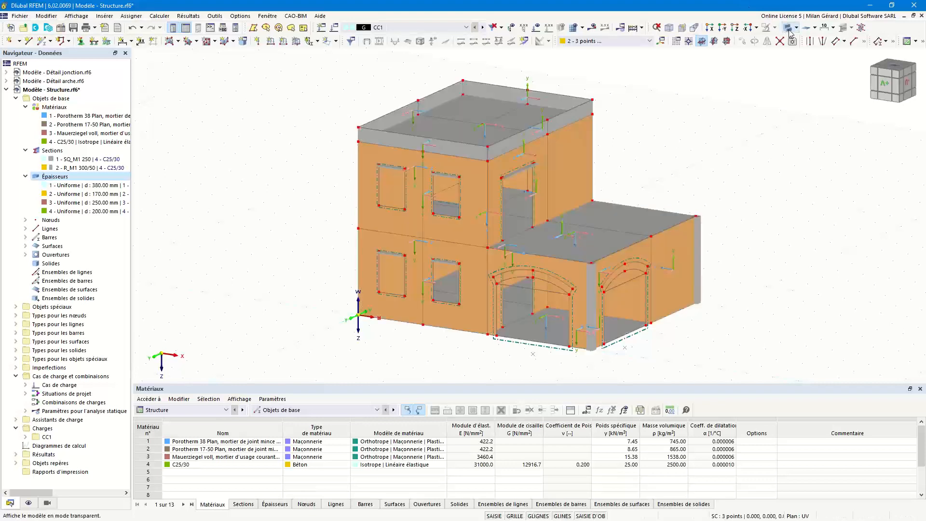
middle_click_drag(678, 175, 591, 231, "ctrl")
scroll(497, 190, "up", 6)
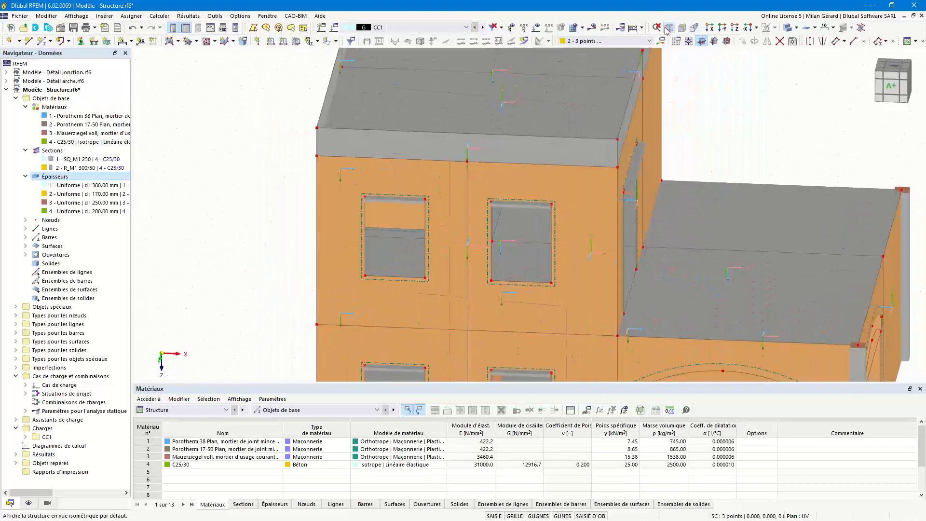
left_click(668, 28)
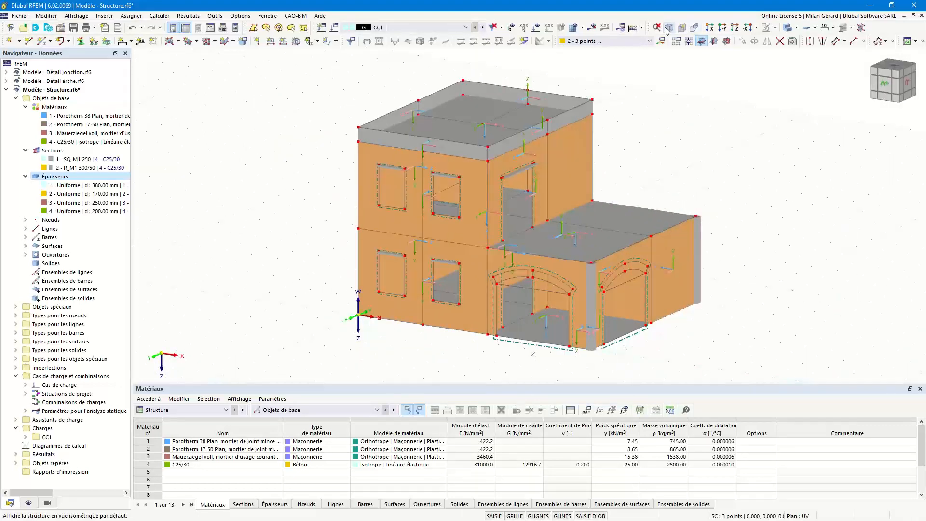
- Create surfaces from the contour lines of both porch arch bands, using the 250 mm thickness in Mauerziegel voll, mortier d'usage courant M10
scroll(522, 284, "up", 5)
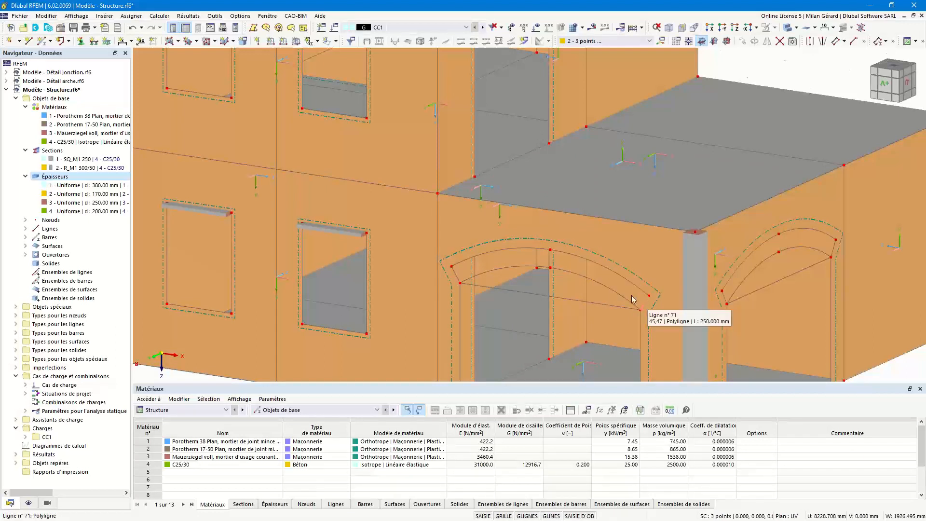
left_click(178, 41)
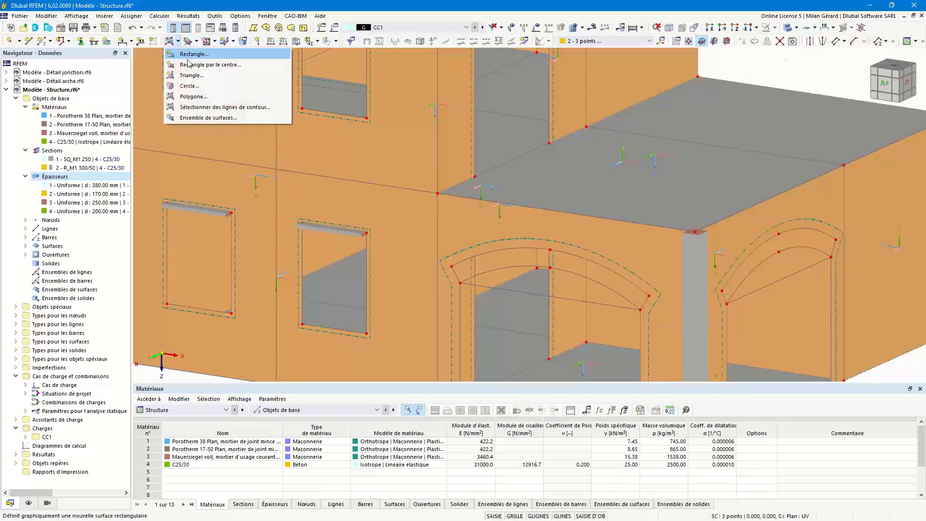
left_click(202, 106)
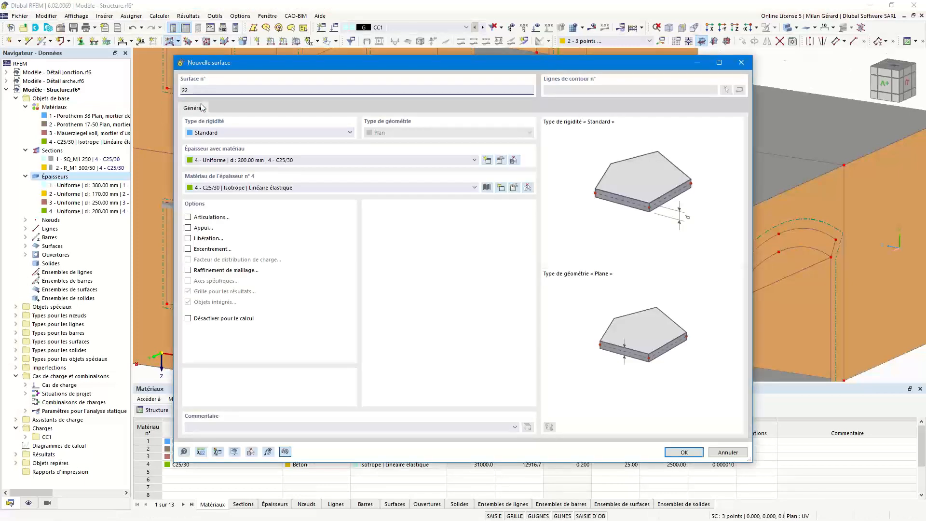
left_click(278, 161)
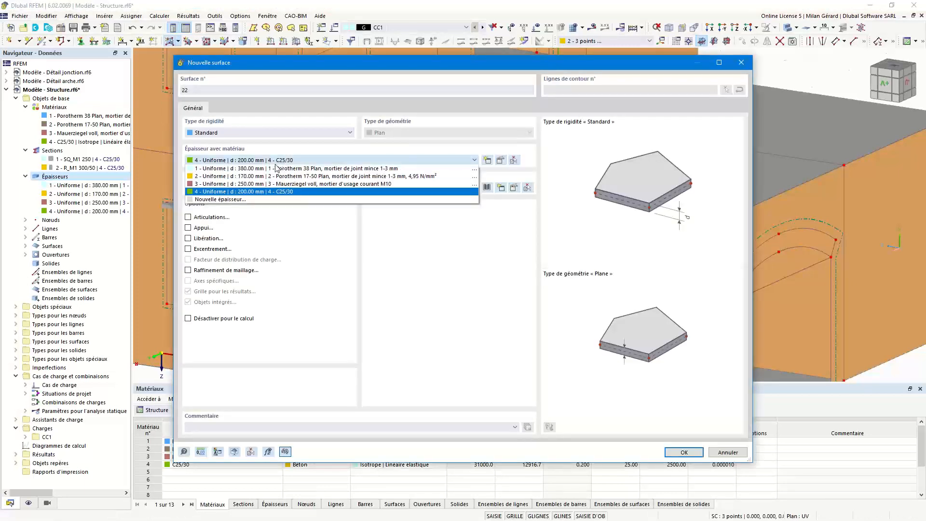
left_click(276, 184)
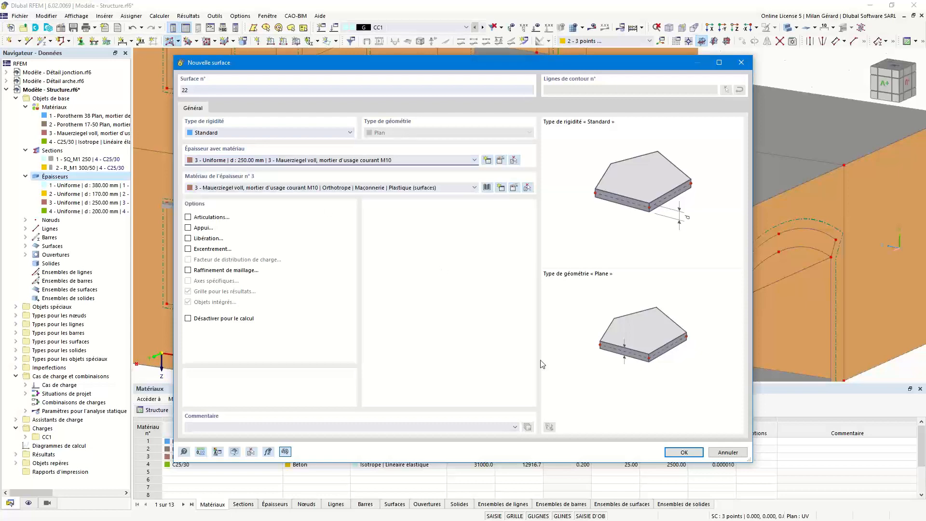
left_click(684, 452)
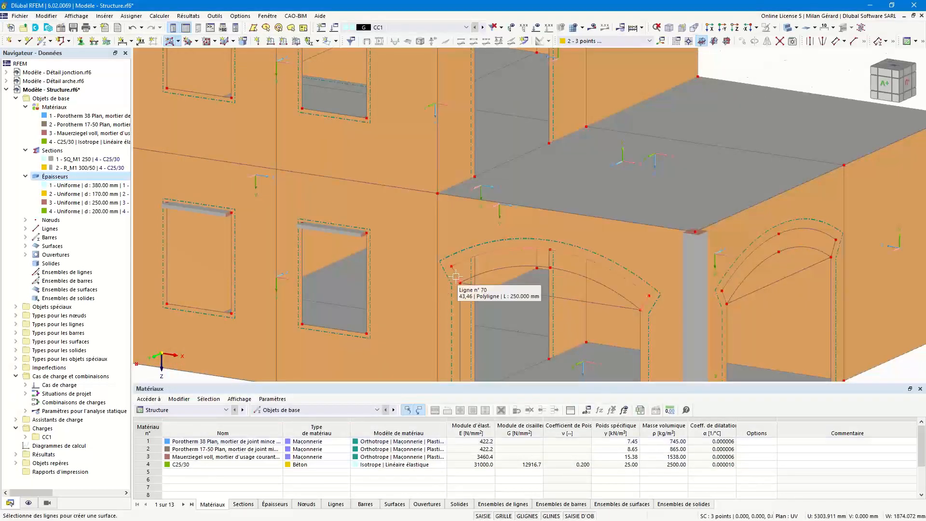
left_click(477, 279)
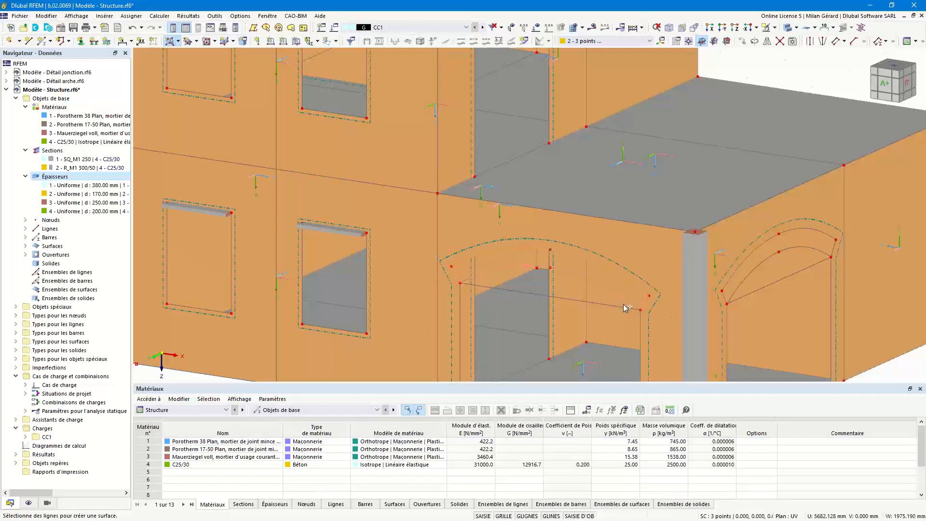
left_click(737, 288)
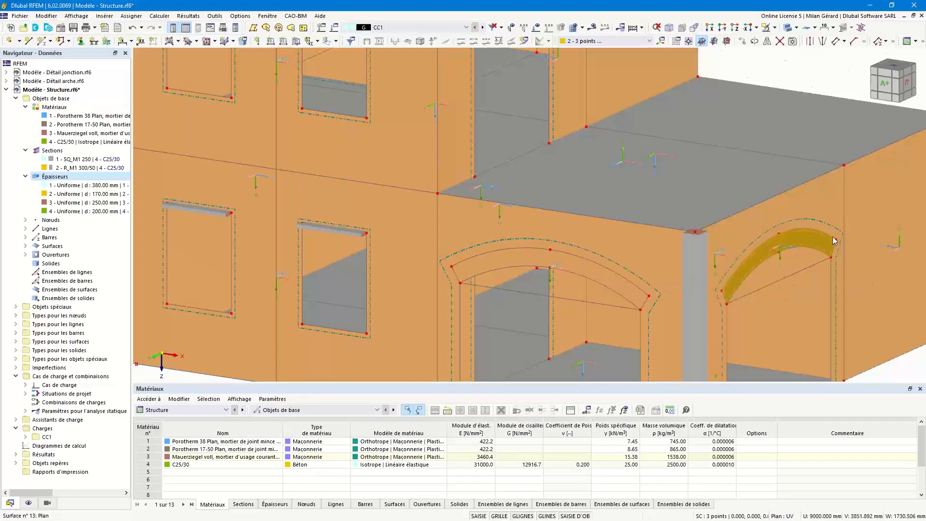
- Reverse the local axis system of the side porch arch surface
right_click(801, 244)
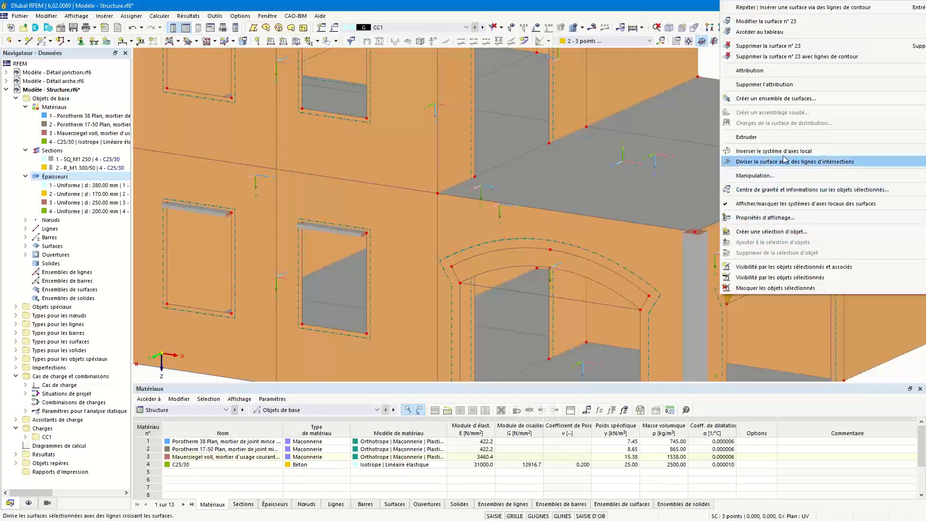
left_click(794, 208)
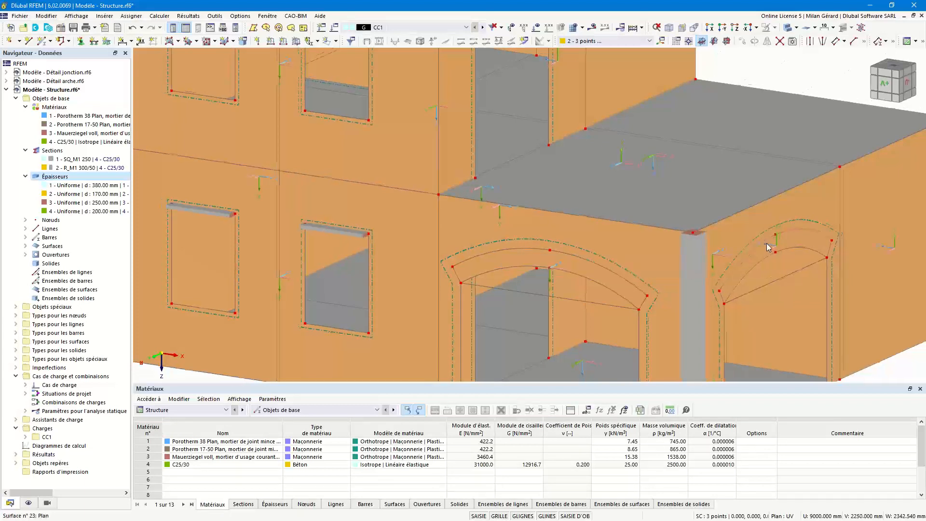
key("F8")
scroll(667, 300, "up", 2)
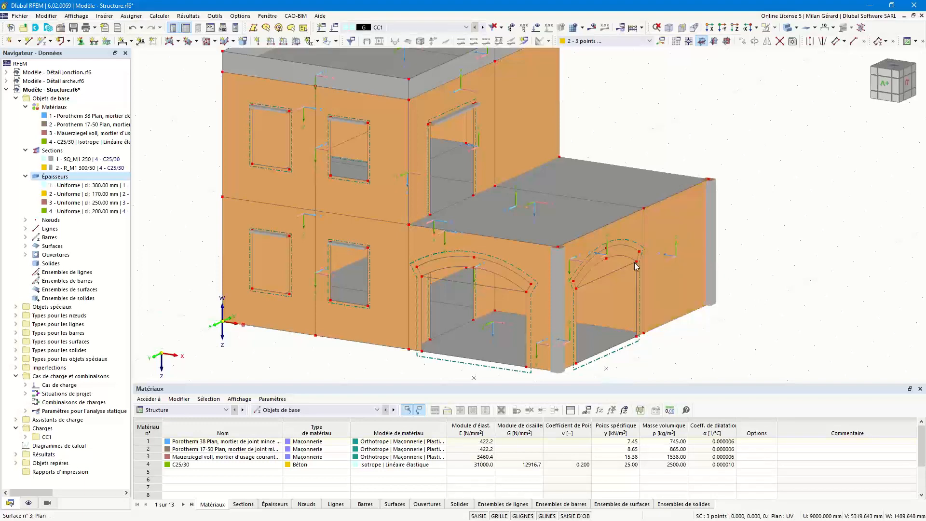
scroll(596, 265, "up", 5)
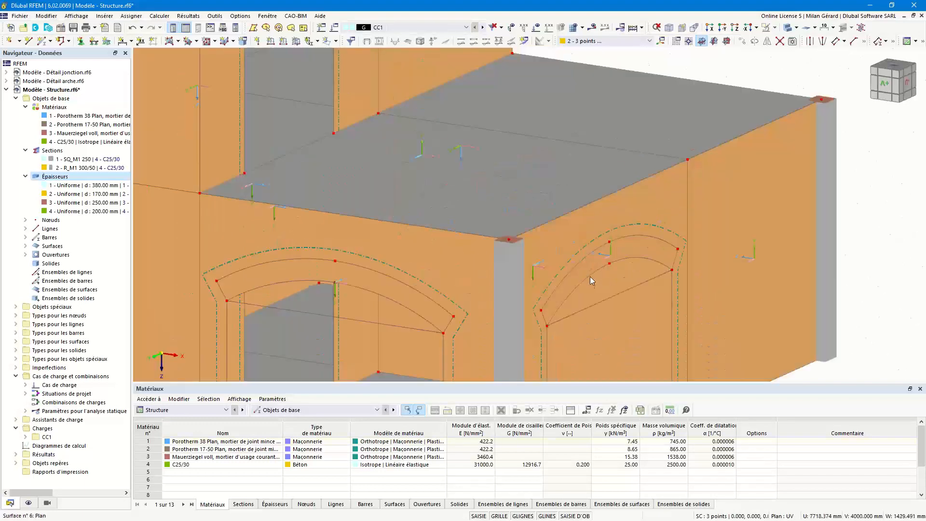
left_click(589, 277)
left_click(356, 283)
key("Escape")
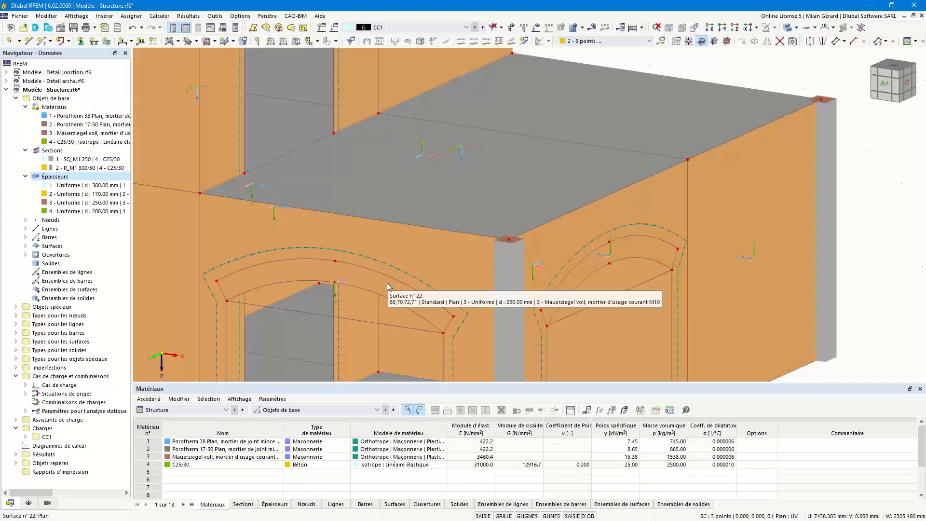
- Enable specific axes for the front arch surface and set its input y-axis parallel to the arch's lower arc, line 69
middle_click_drag(388, 283, 429, 239)
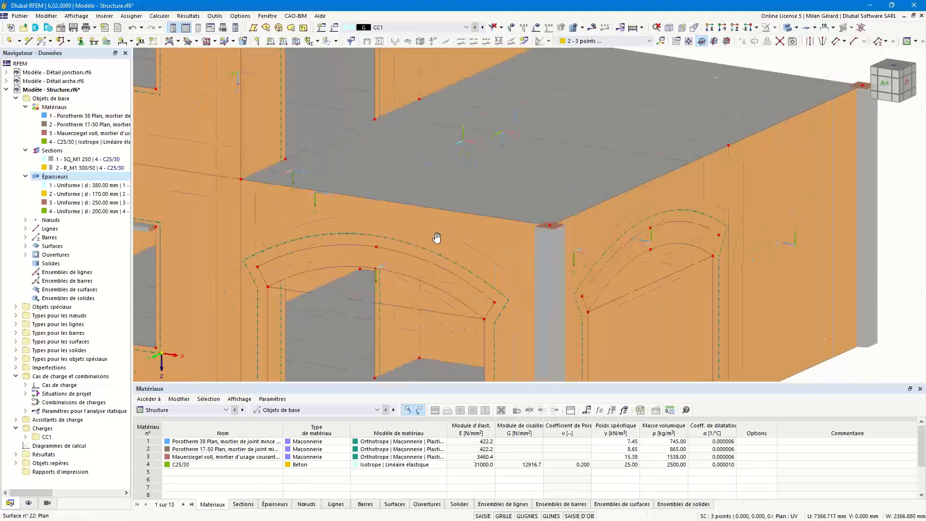
double_click(428, 237)
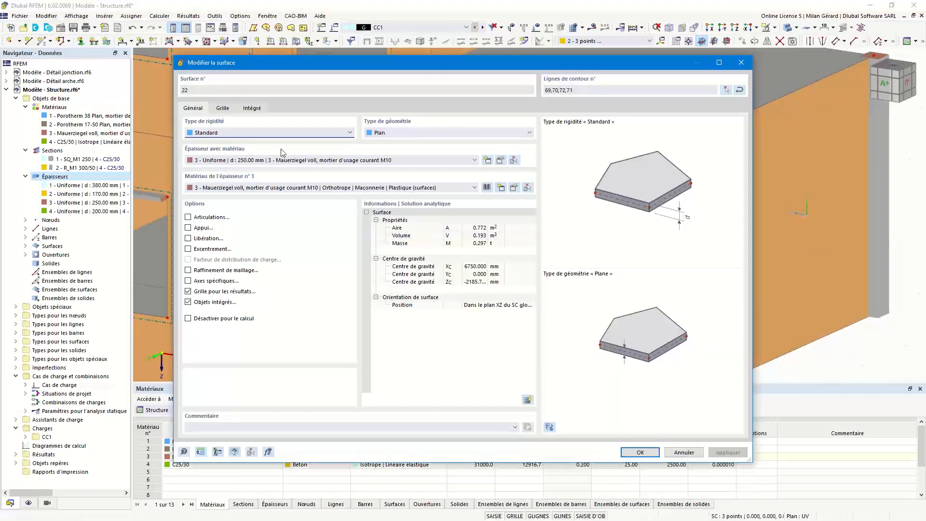
left_click(202, 282)
left_click(233, 109)
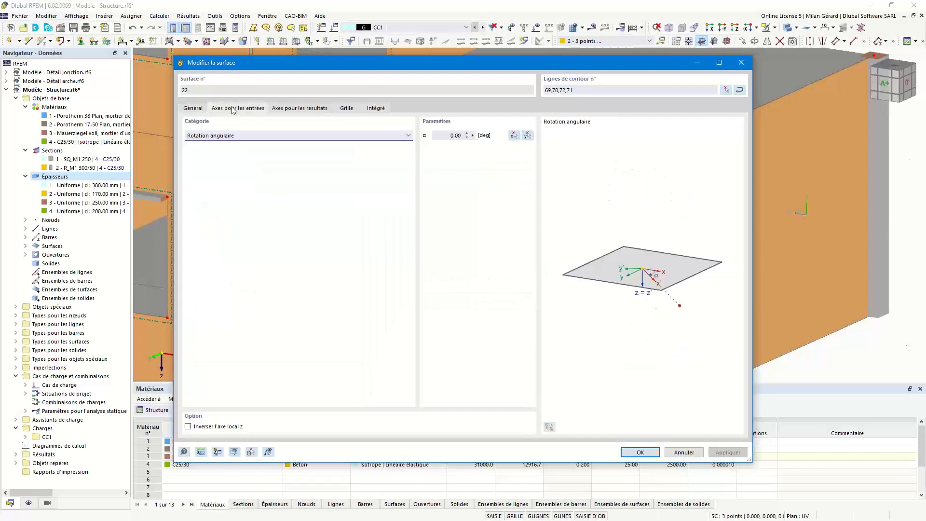
left_click(249, 136)
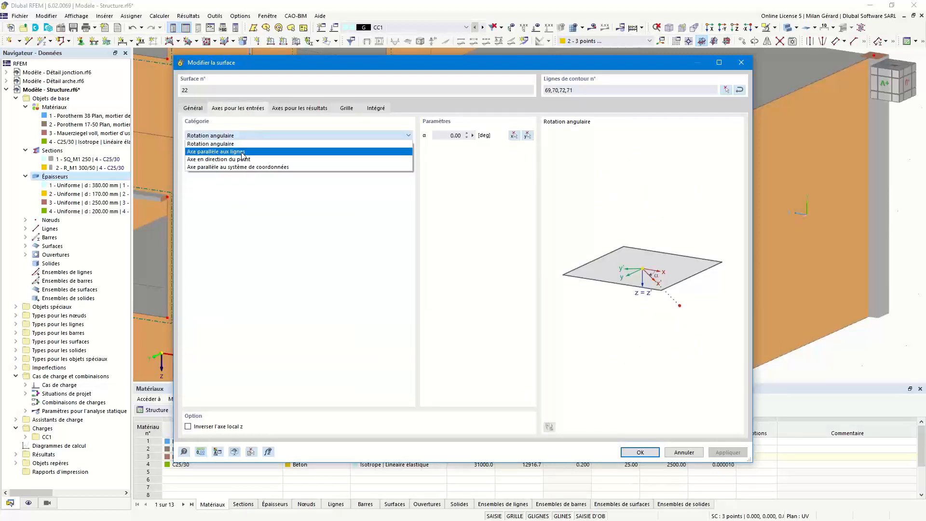
left_click(246, 153)
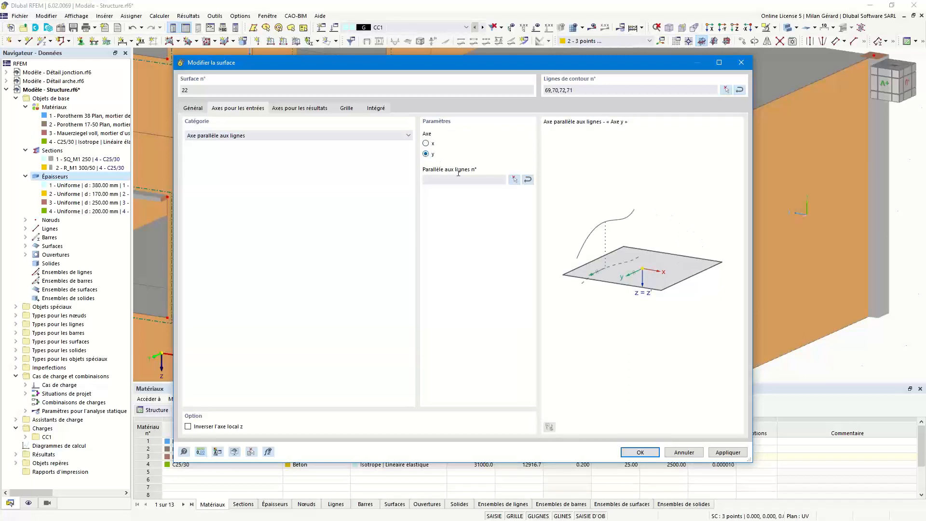
left_click(513, 179)
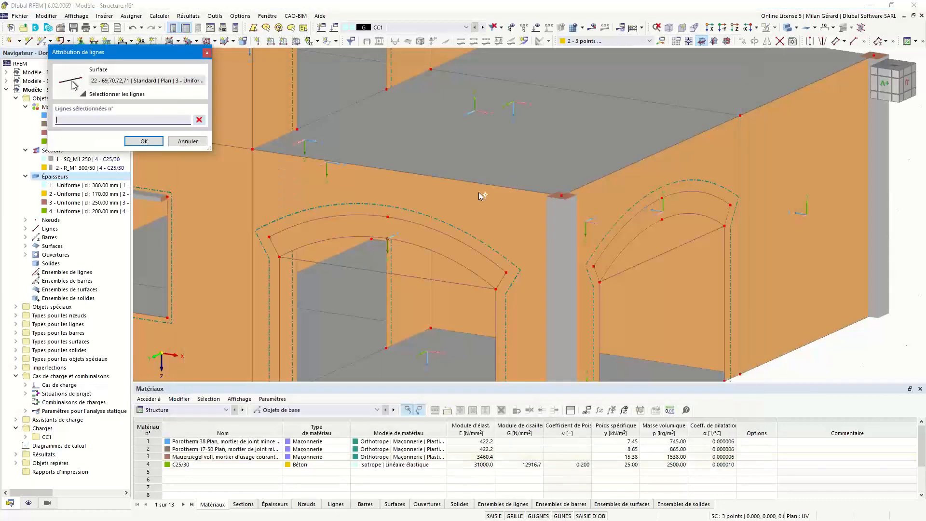
left_click(429, 248)
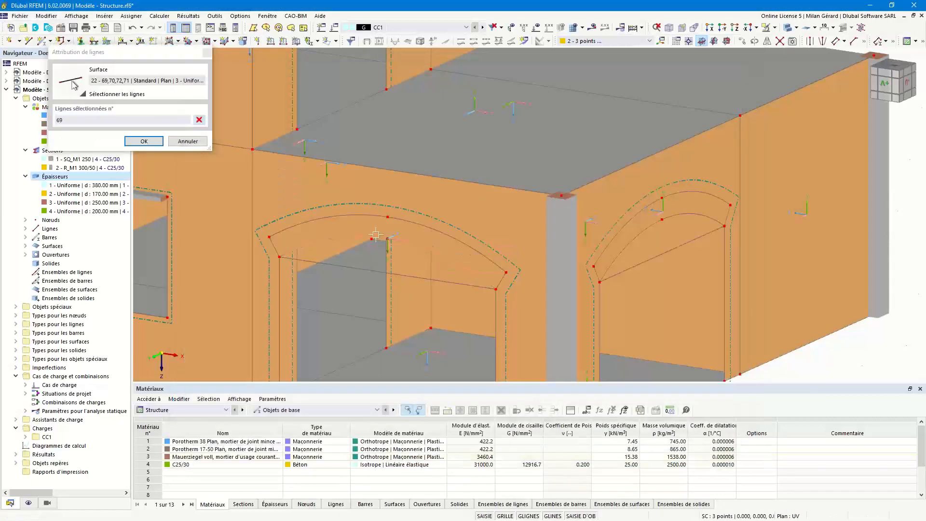
left_click(143, 142)
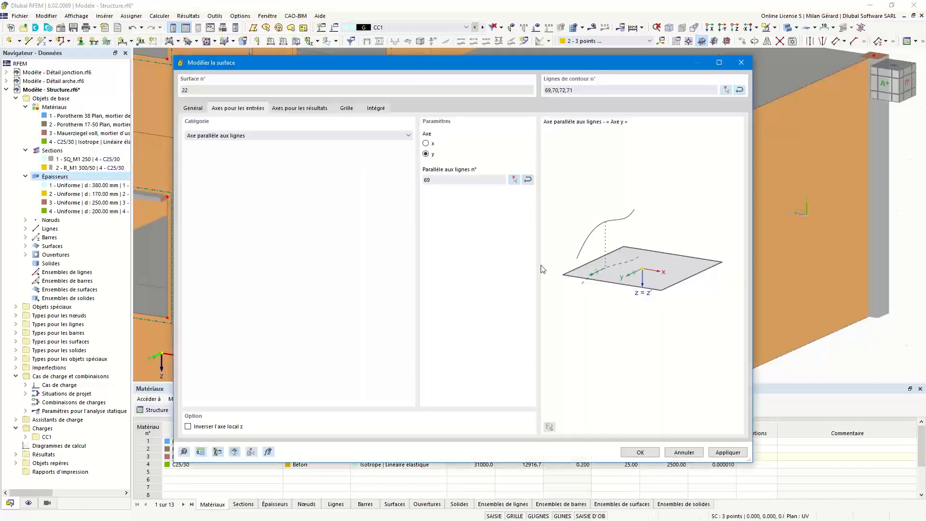
left_click(641, 452)
middle_click_drag(412, 277, 574, 232, "ctrl")
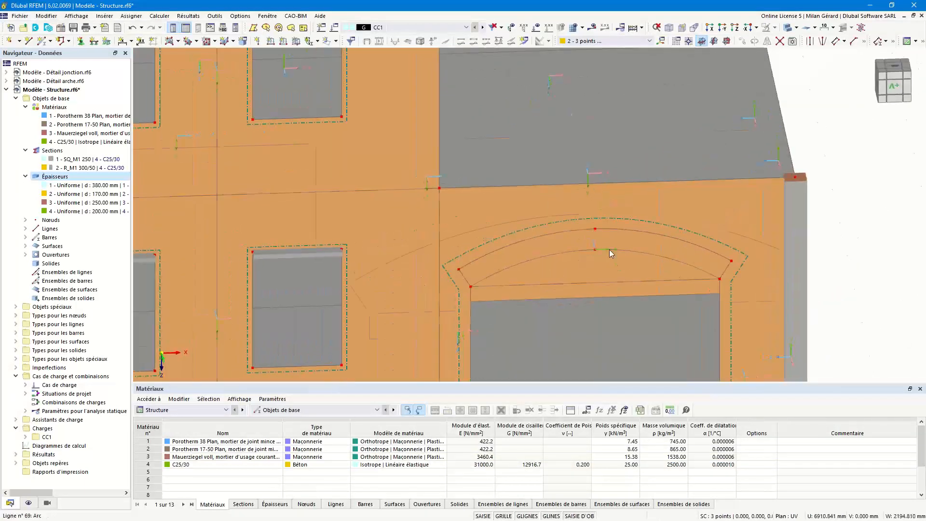
scroll(609, 250, "up", 3)
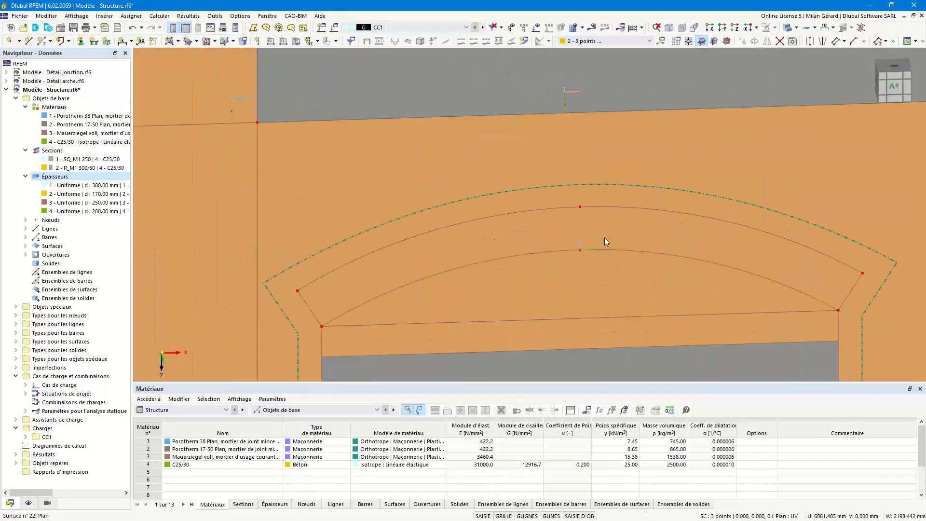
scroll(545, 228, "down", 4)
- Set the side arch surface's input y-axis parallel to the arch's lower arc, line 84
middle_click_drag(678, 227, 542, 220, "ctrl")
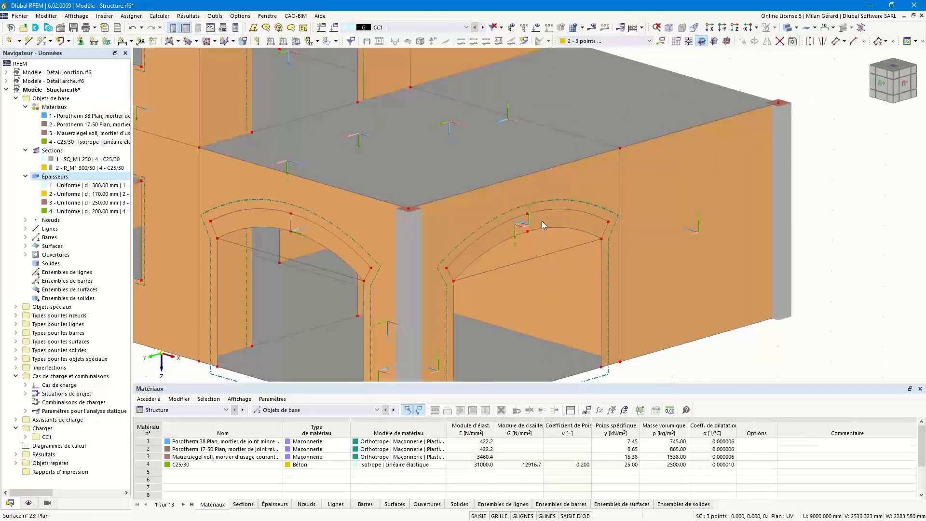
scroll(536, 225, "up", 2)
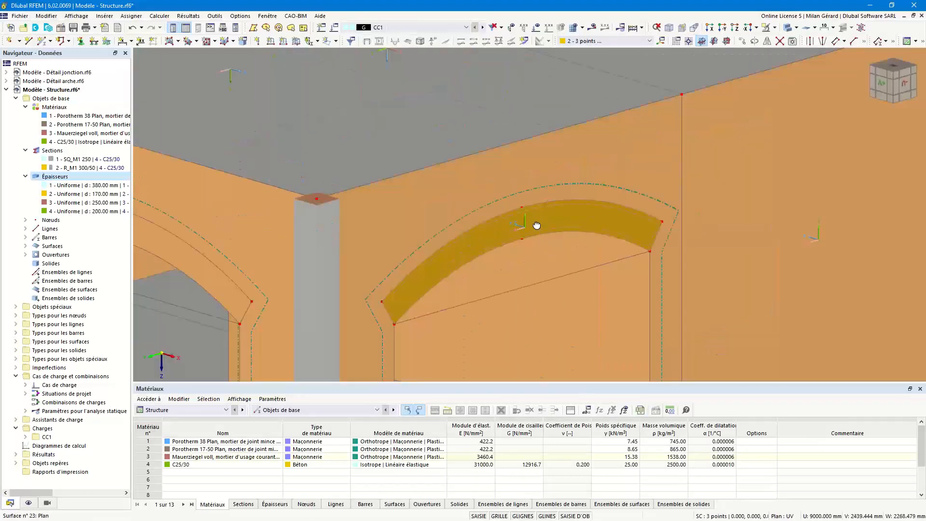
scroll(558, 233, "up", 1)
scroll(613, 244, "up", 1)
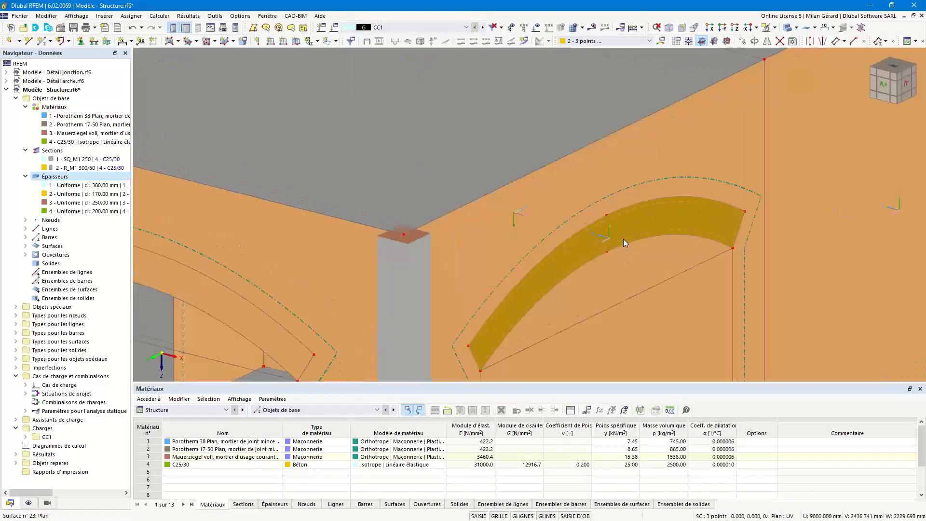
double_click(623, 239)
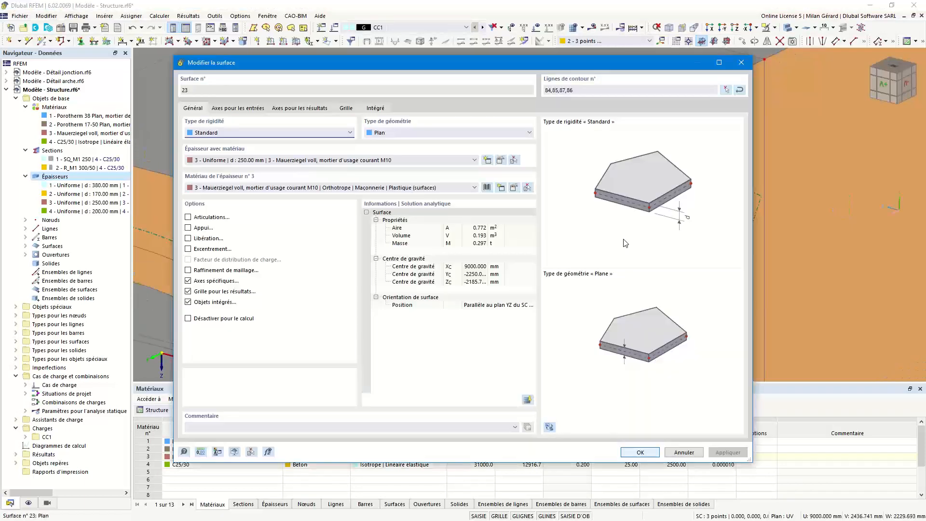
left_click(231, 111)
left_click(341, 136)
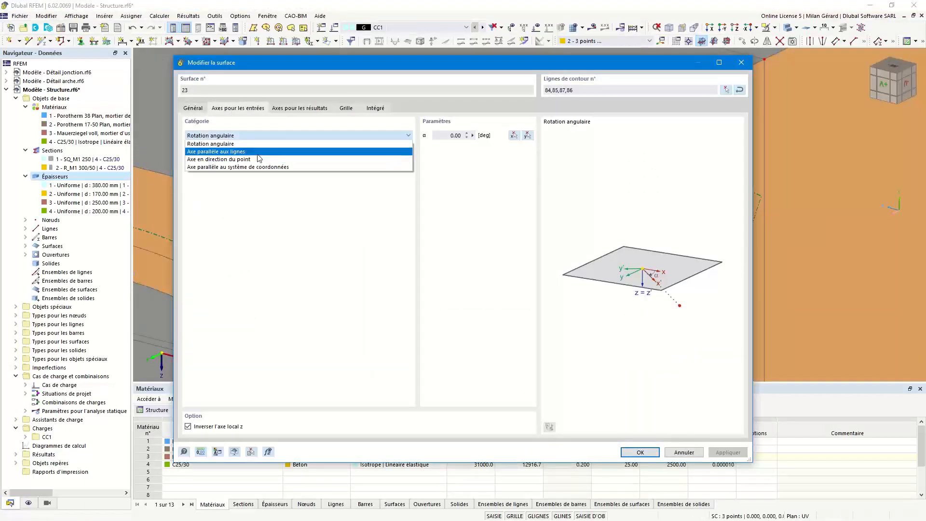
left_click(257, 152)
left_click(426, 154)
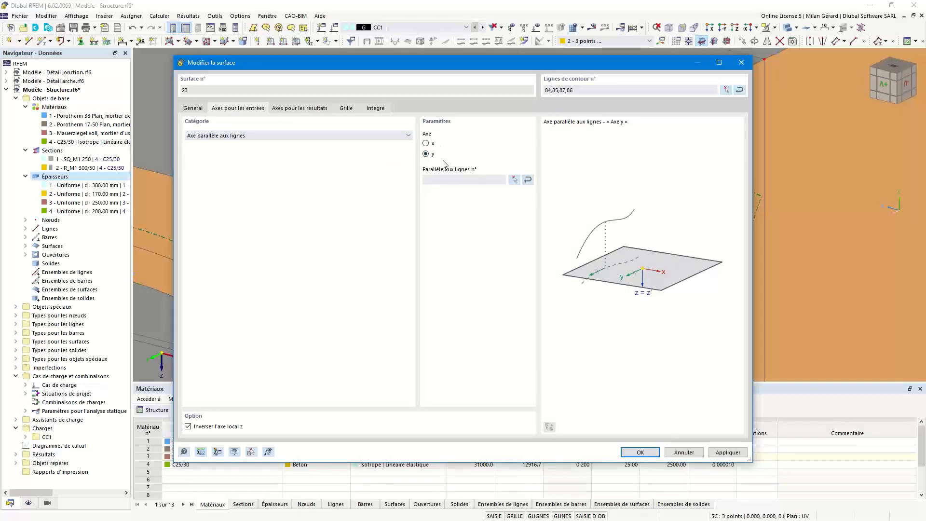
left_click(514, 179)
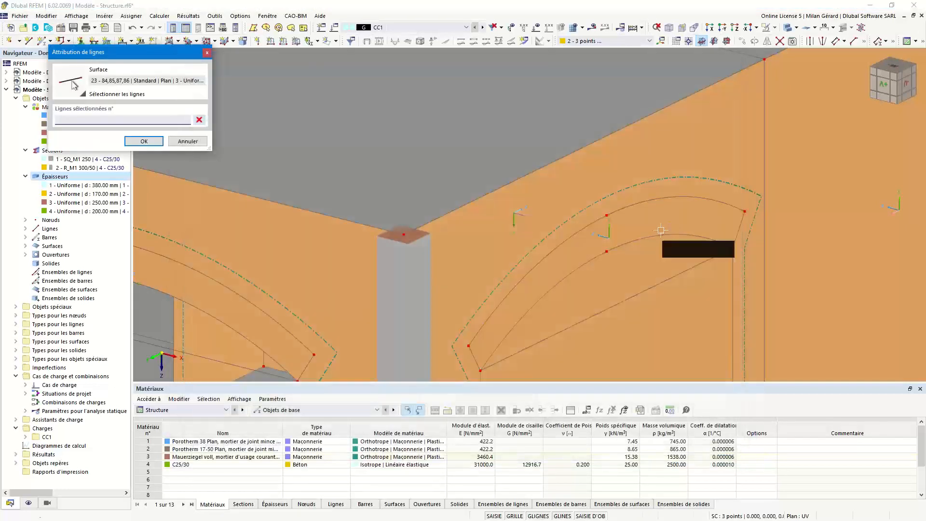
left_click(660, 231)
left_click(144, 140)
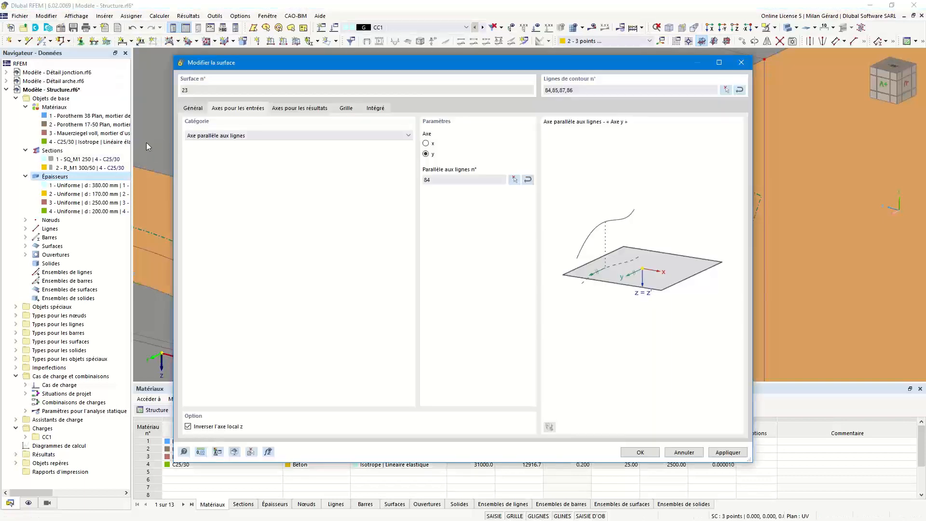
left_click(639, 451)
- Reverse the orientation of the side arch's lower arc, line 84
left_click(891, 348)
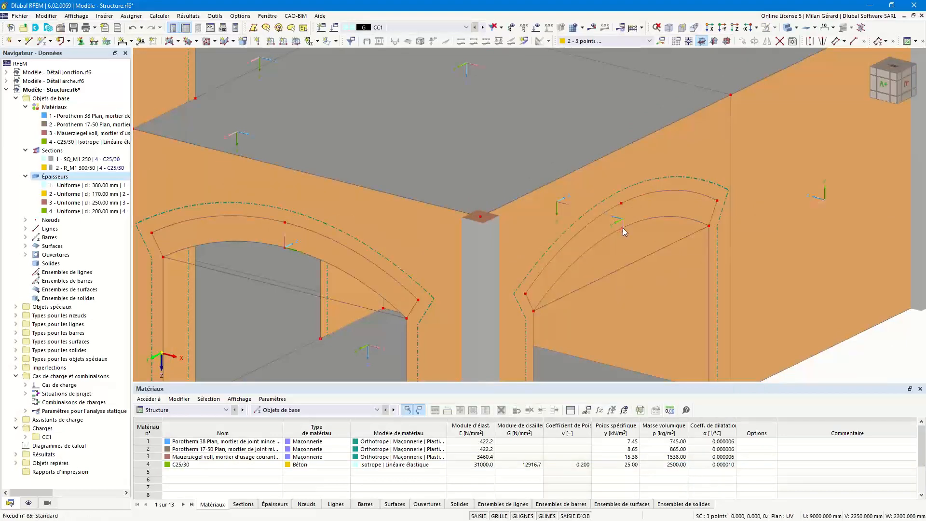
mouse_move(622, 227)
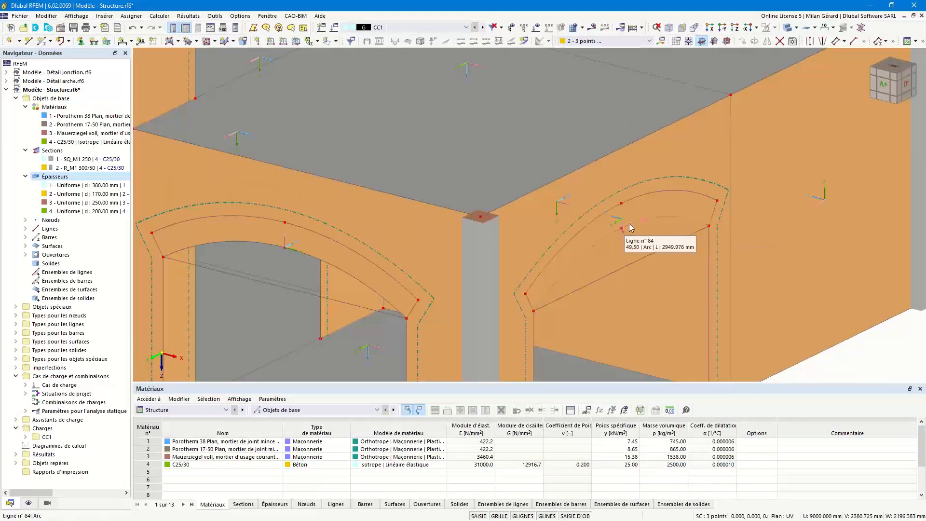
right_click(629, 223)
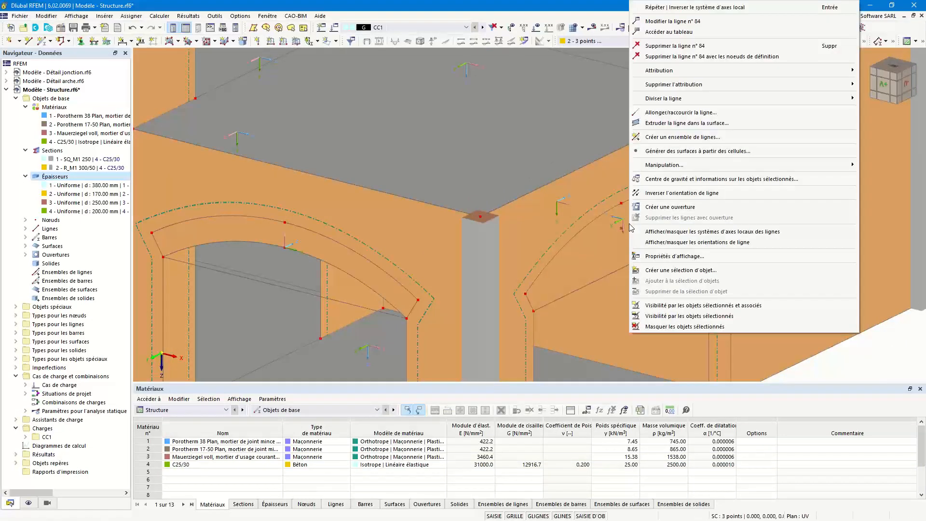
left_click(661, 193)
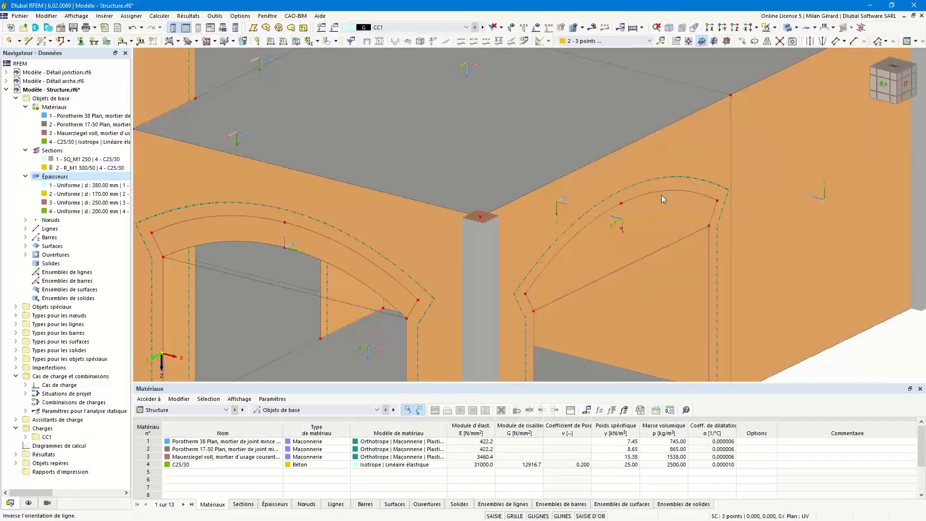
- Hide the surfaces' local axis systems and return to the isometric view of the whole building
left_click(641, 216)
left_click(360, 265)
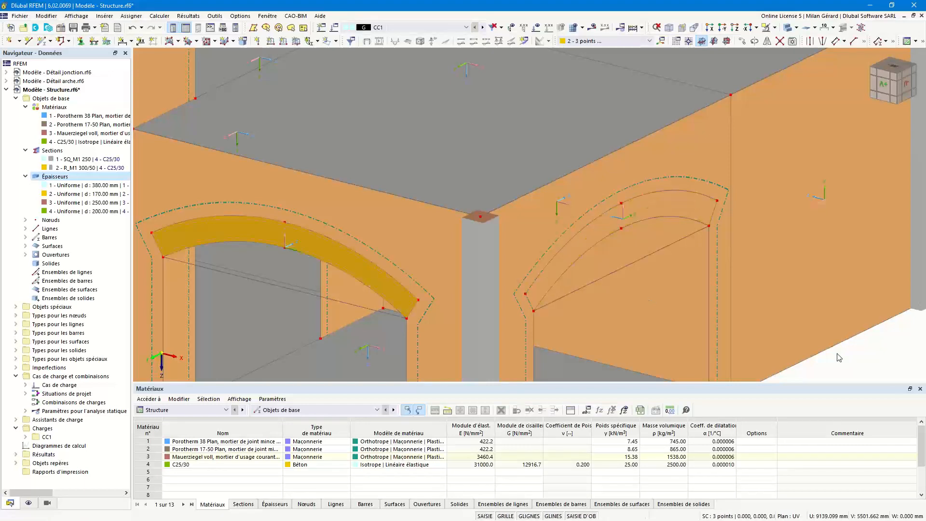
right_click(359, 275)
left_click(396, 209)
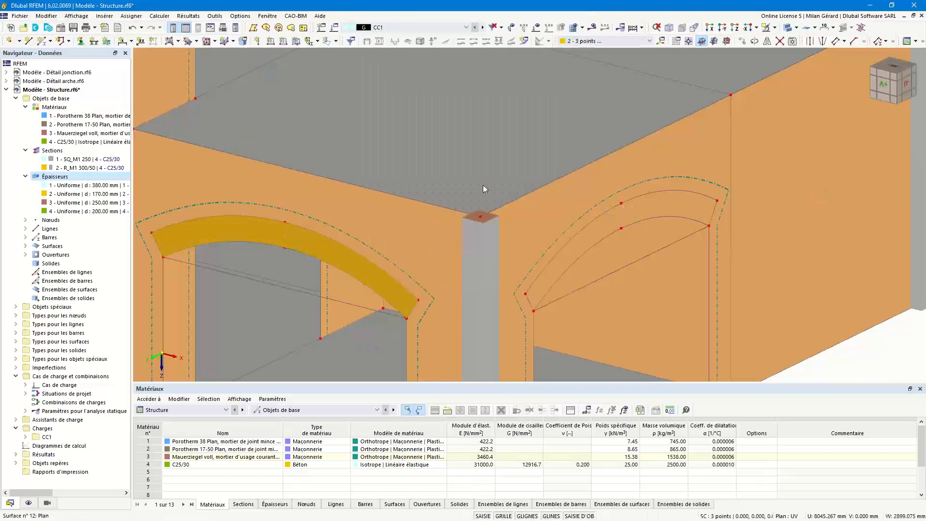
left_click(669, 27)
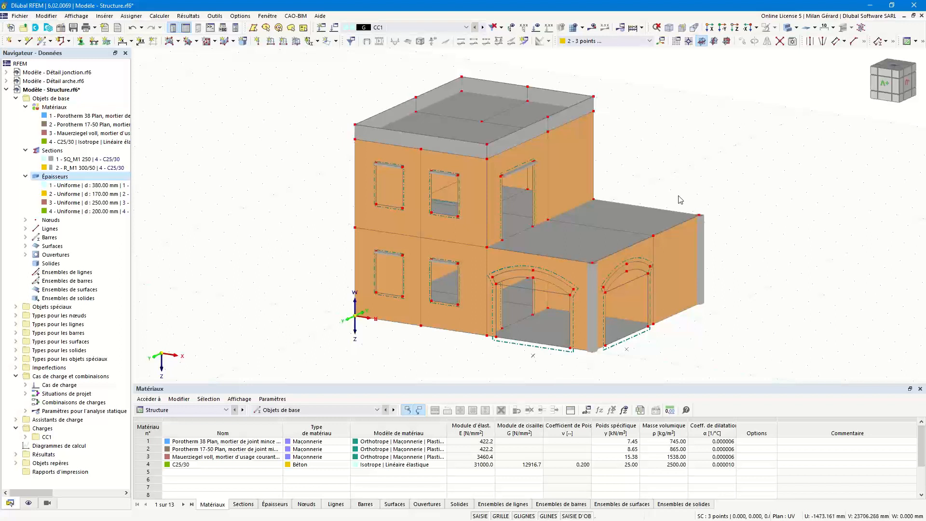
- Create a new line hinge that releases only the ux translation, with the φx rotation not released
mouse_move(591, 295)
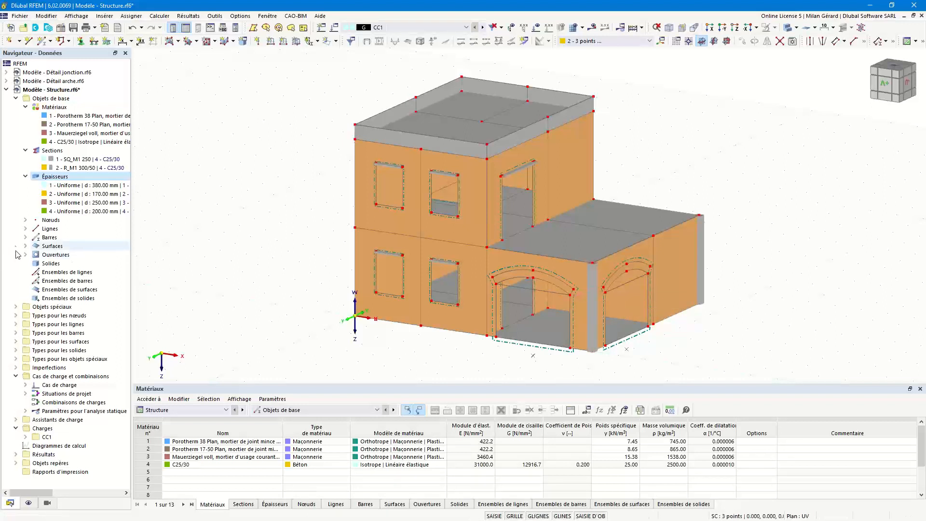
left_click(25, 107)
left_click(25, 115)
left_click(25, 124)
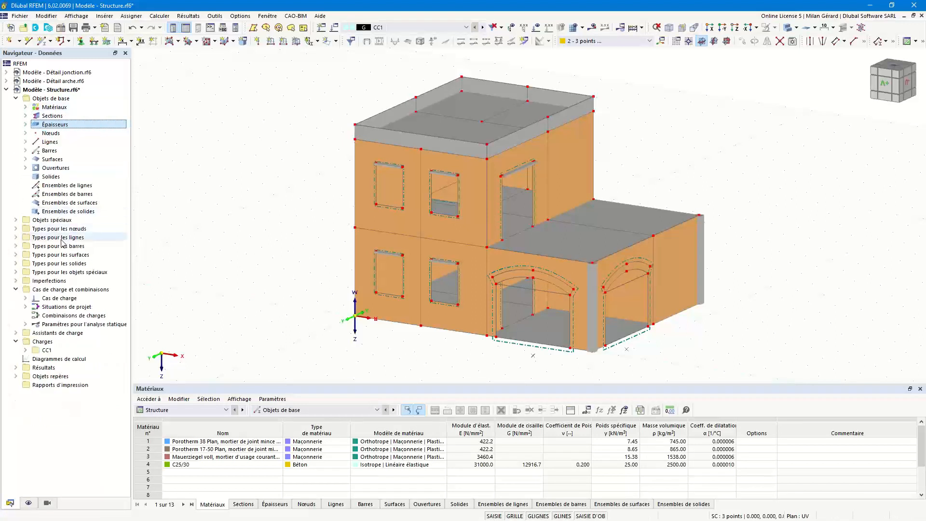
left_click(17, 237)
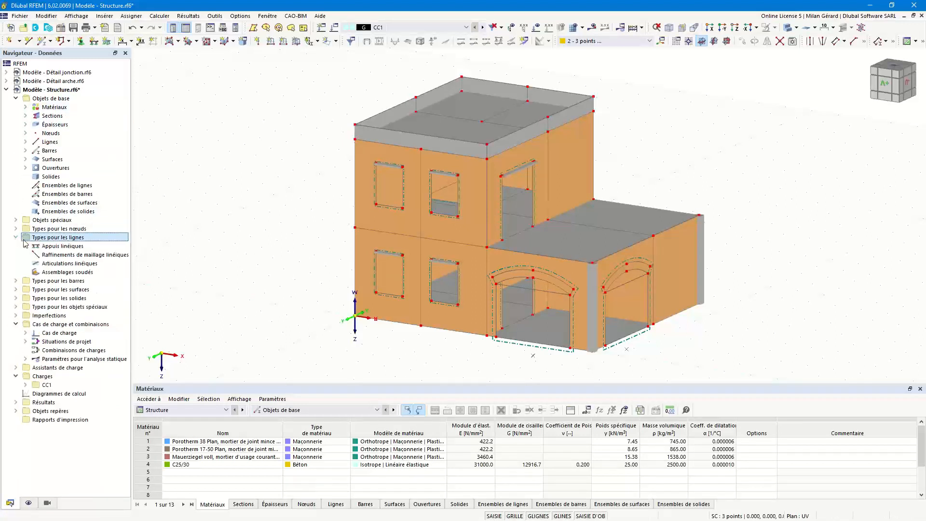
right_click(71, 265)
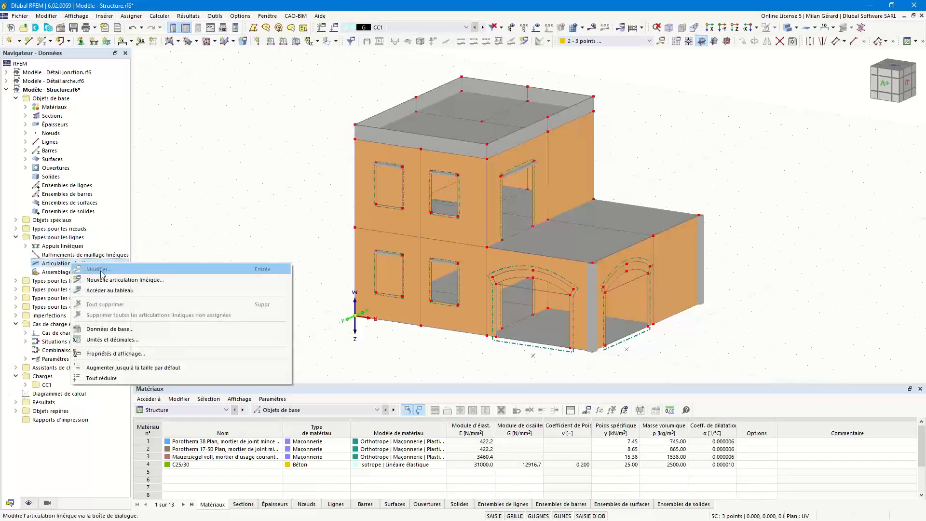
left_click(103, 280)
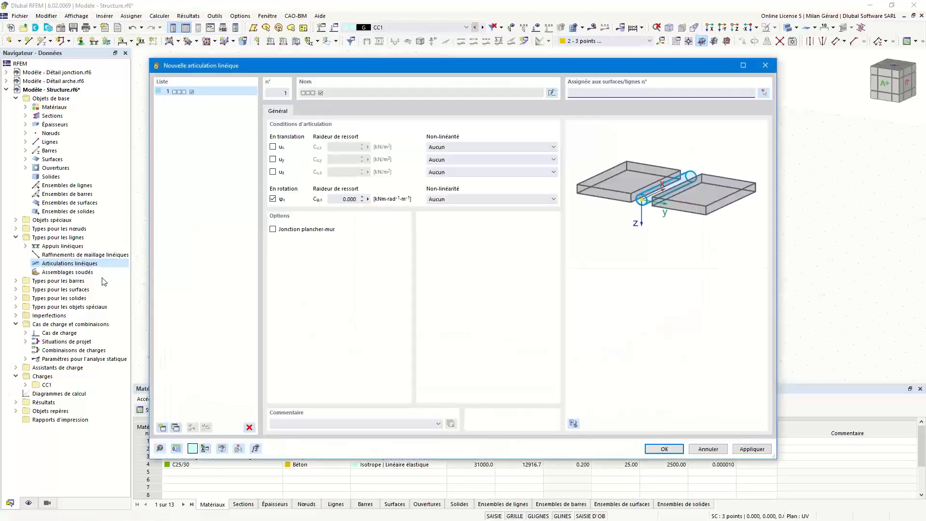
left_click(273, 198)
left_click(273, 147)
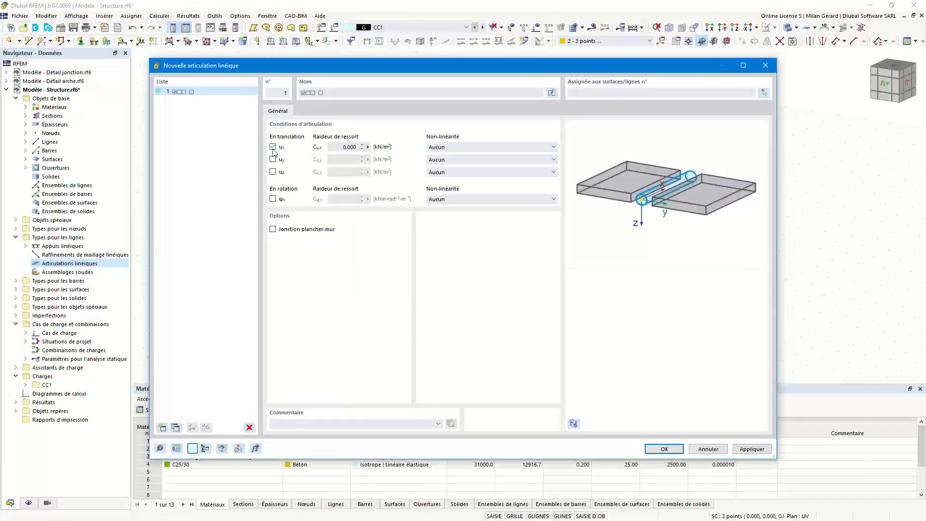
- Assign the new line hinge to surfaces 12 and 13 along line 56 and surfaces 3 and 2 along line 54
left_click(764, 92)
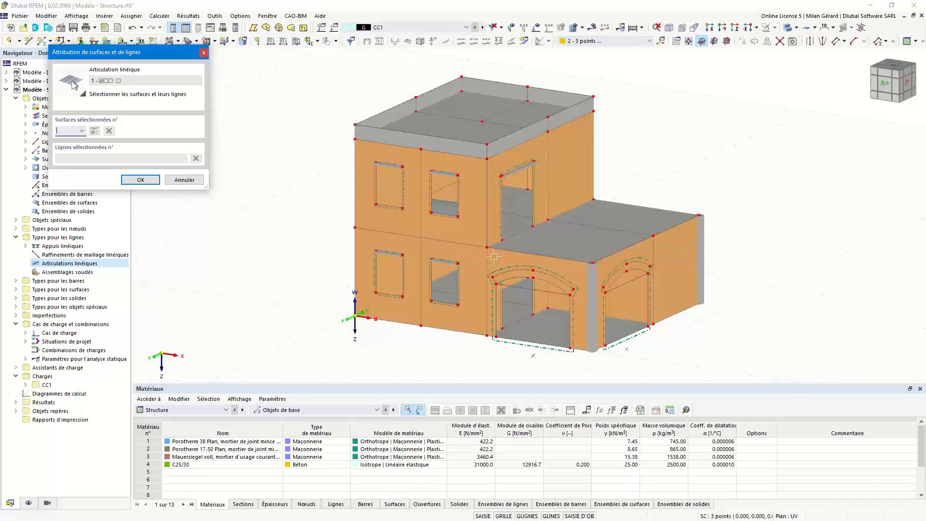
left_click(587, 333)
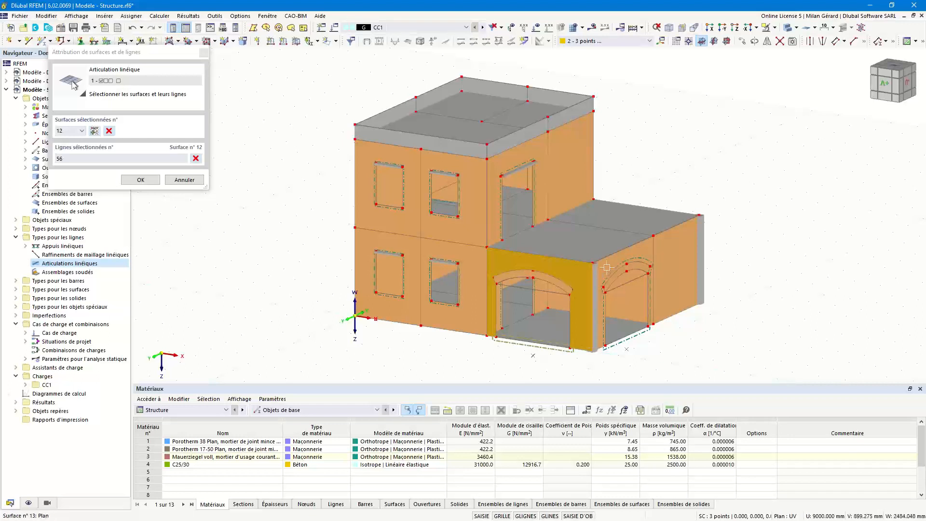
left_click(592, 273)
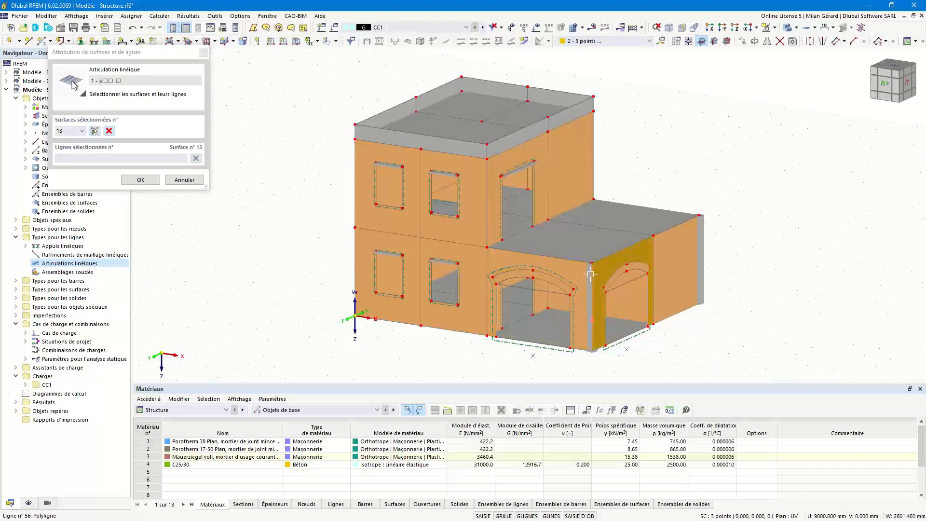
left_click(664, 268)
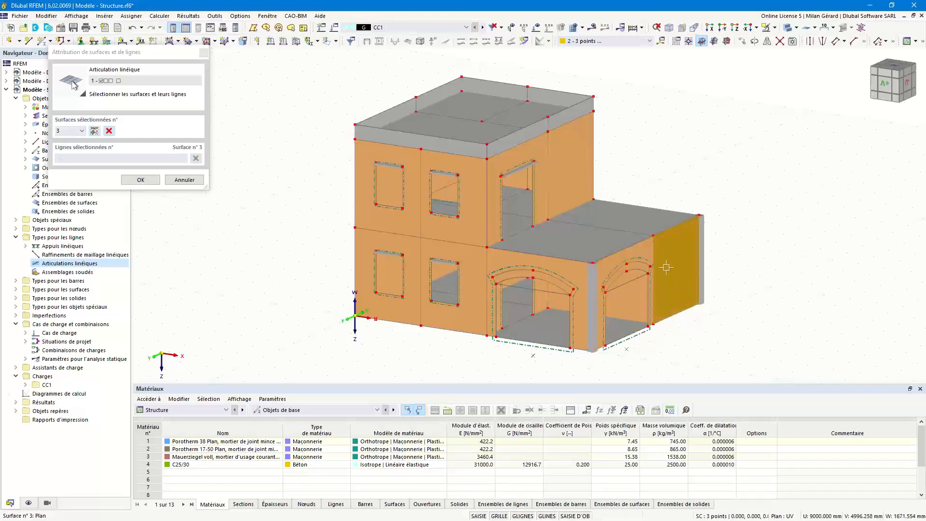
left_click(700, 258)
middle_click_drag(771, 262, 593, 309, "ctrl")
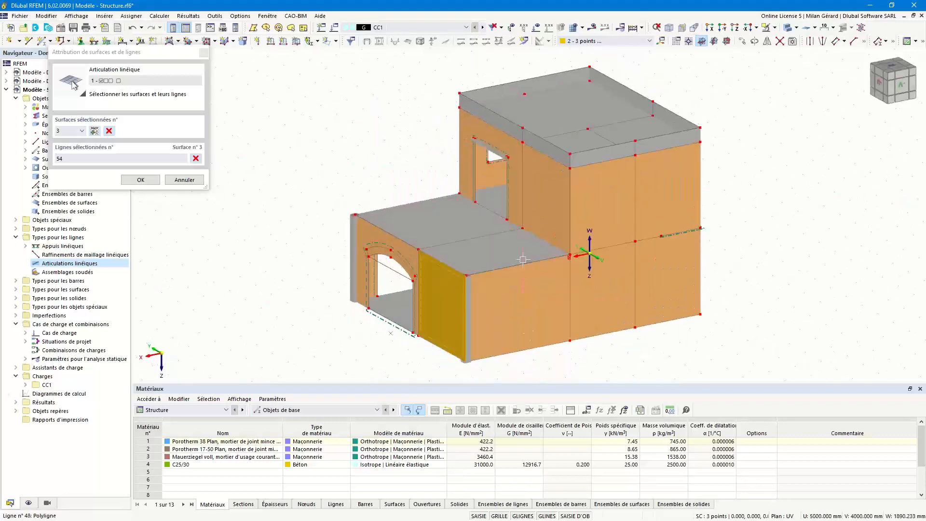
left_click(524, 330)
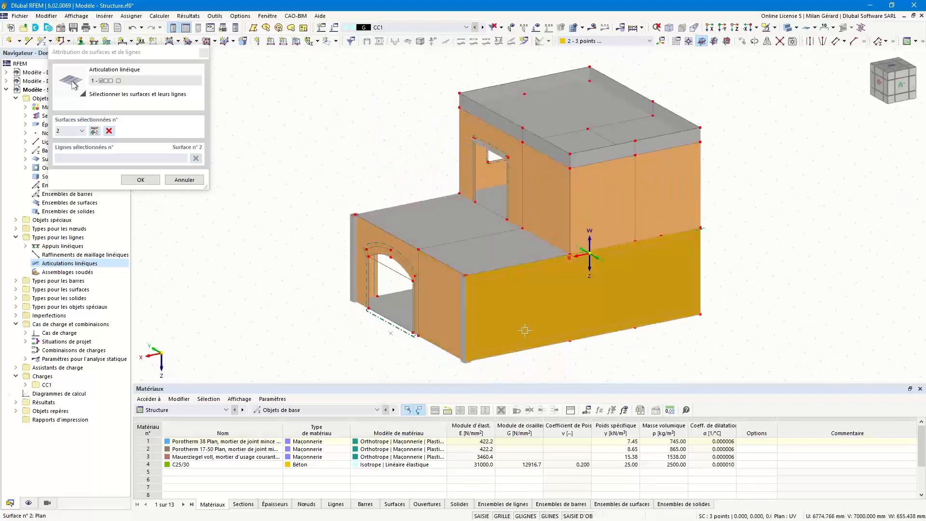
left_click(465, 333)
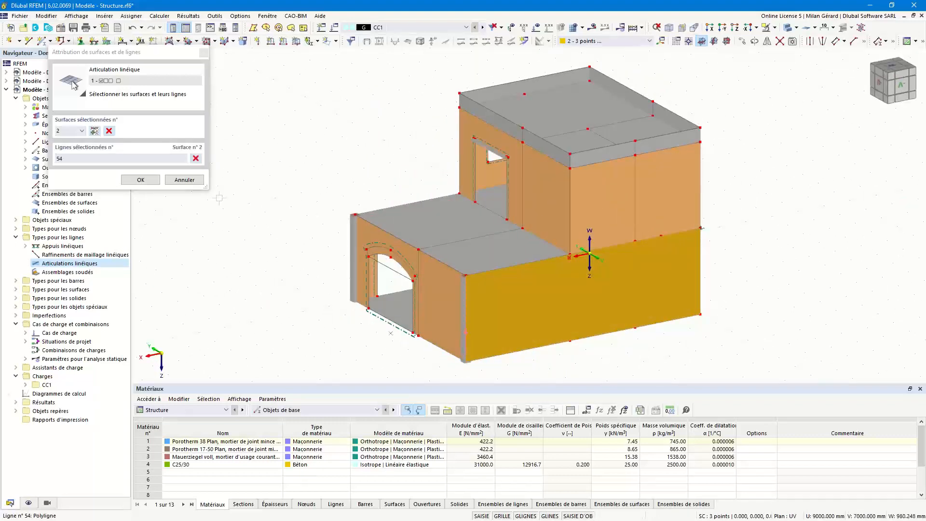
left_click(140, 180)
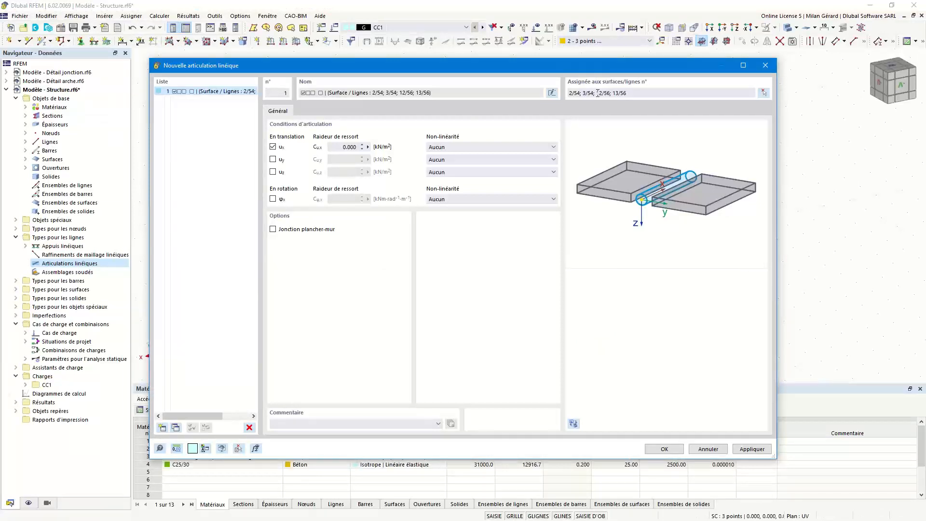
left_click(664, 449)
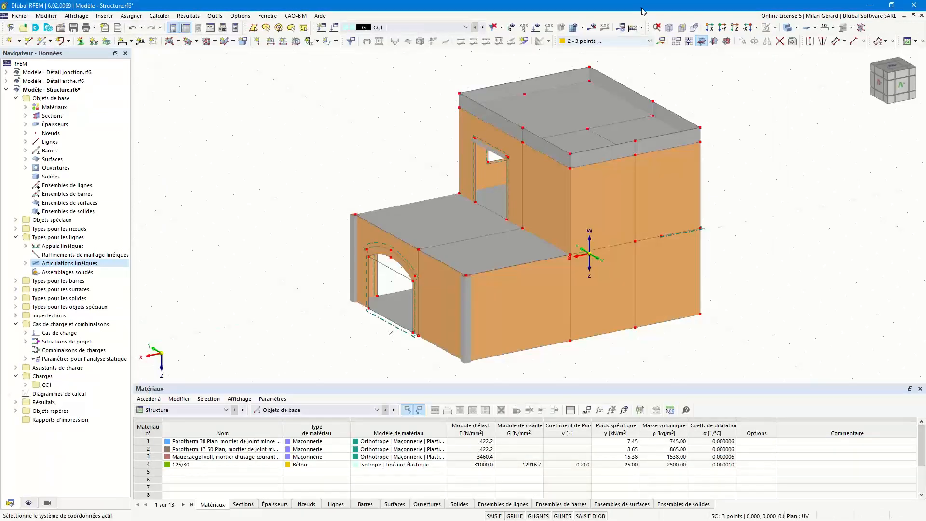
- Display the model as transparent, check the line hinges at the two porch corner columns, and restore the isometric view
left_click(797, 28)
left_click(805, 62)
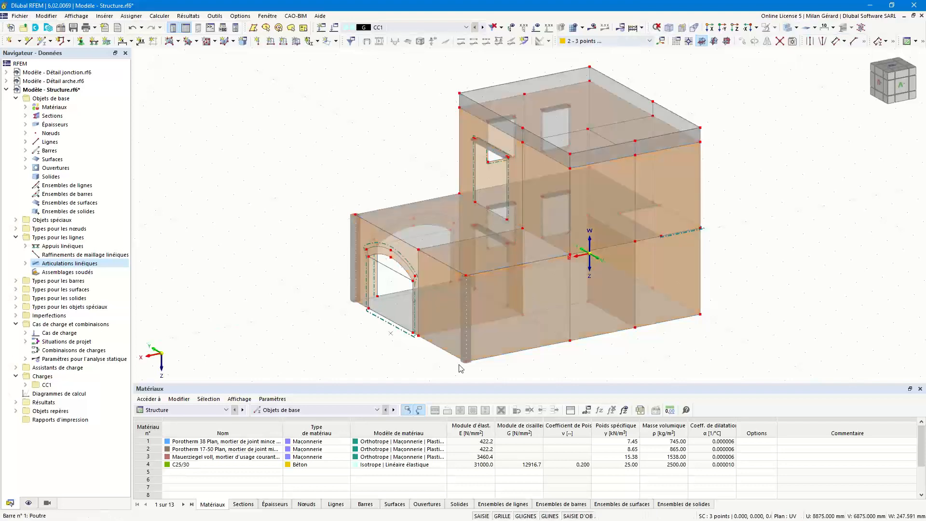
scroll(498, 345, "up", 10)
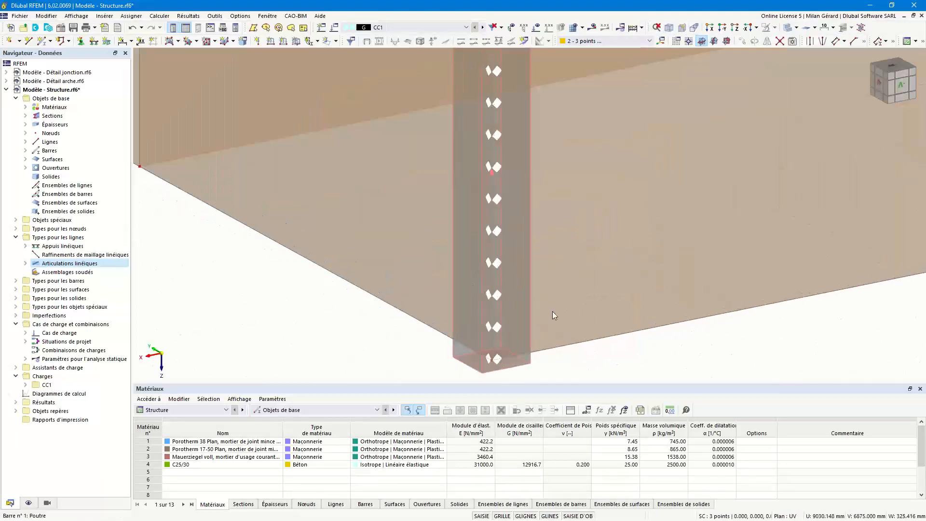
scroll(553, 312, "down", 8)
scroll(306, 145, "up", 3)
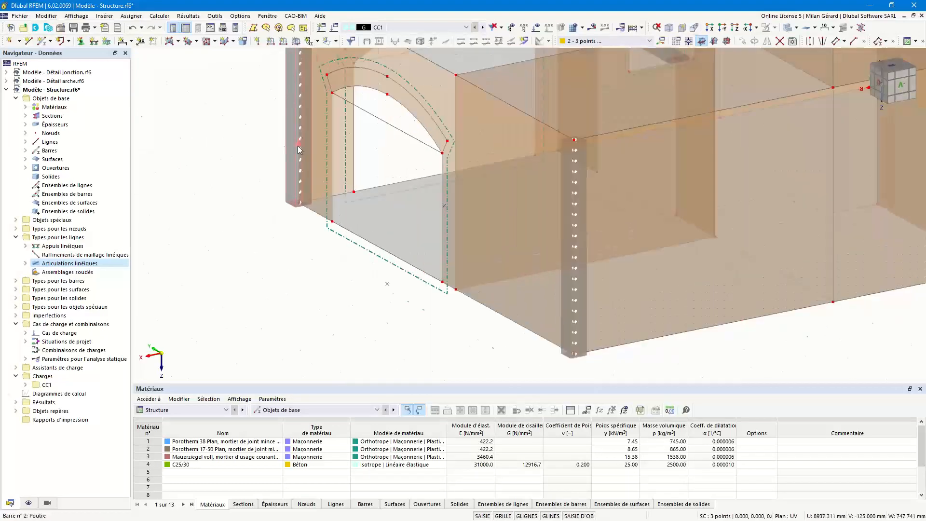
left_click(668, 32)
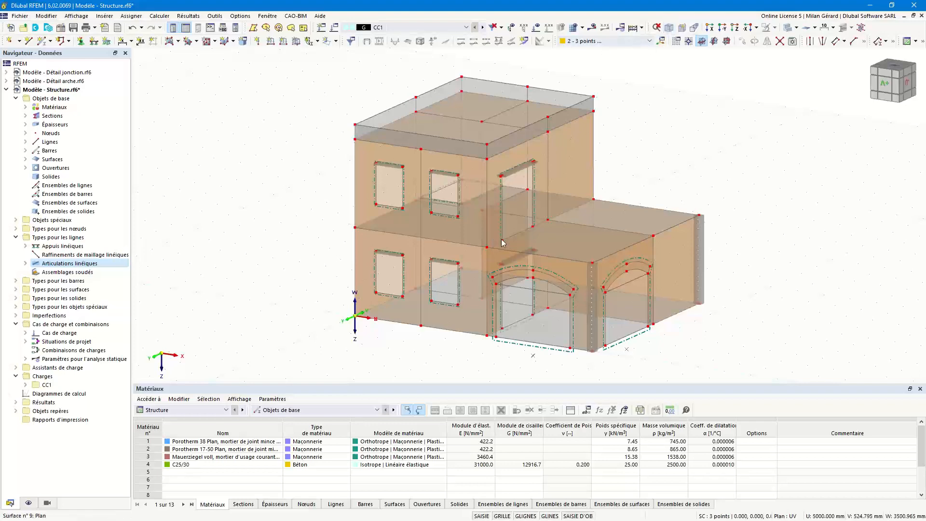
- Enable hinges on the ground-floor interior wall, surface 11, and assign line hinge 1 along its vertical line 46
double_click(513, 283)
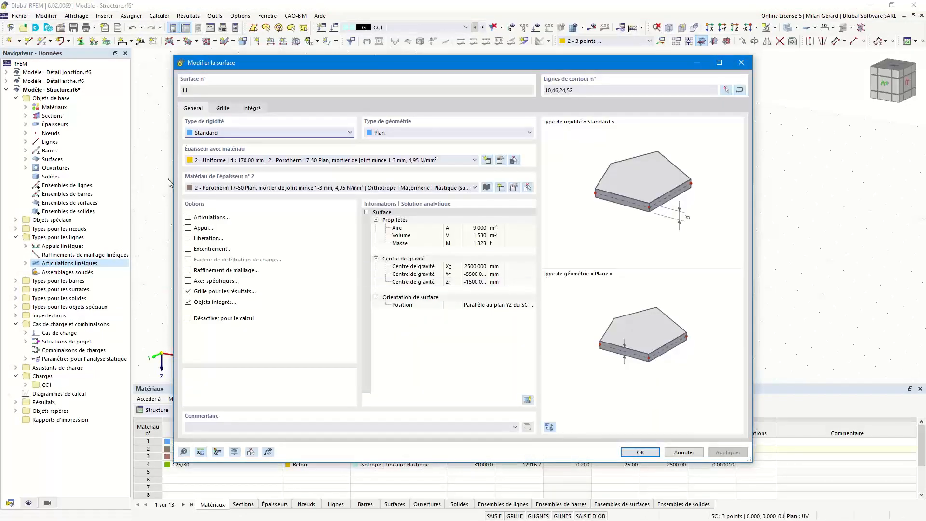
left_click(208, 218)
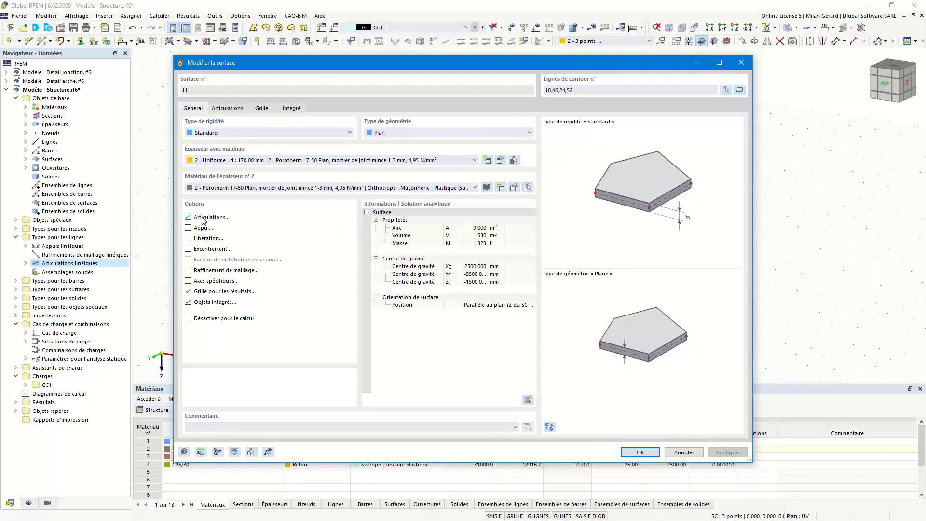
left_click(233, 108)
left_click(351, 159)
left_click(343, 162)
left_click(236, 157)
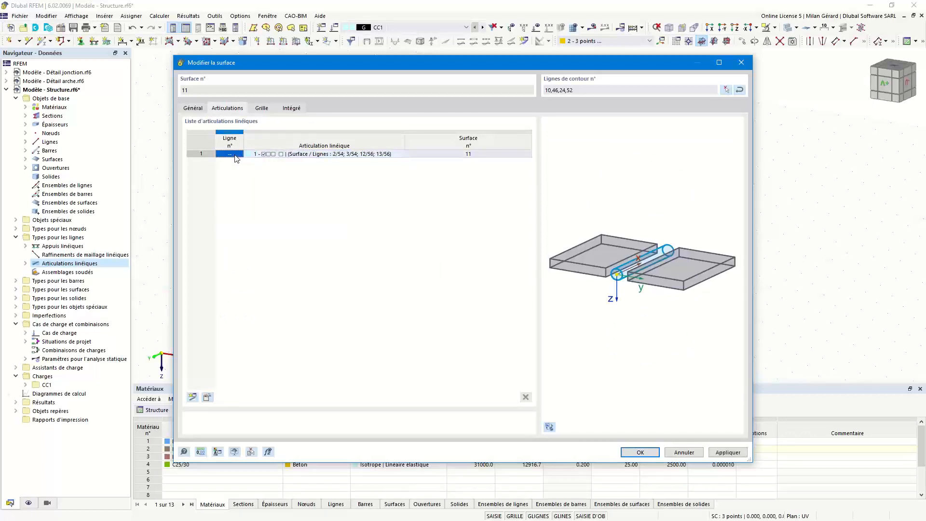
left_click(236, 155)
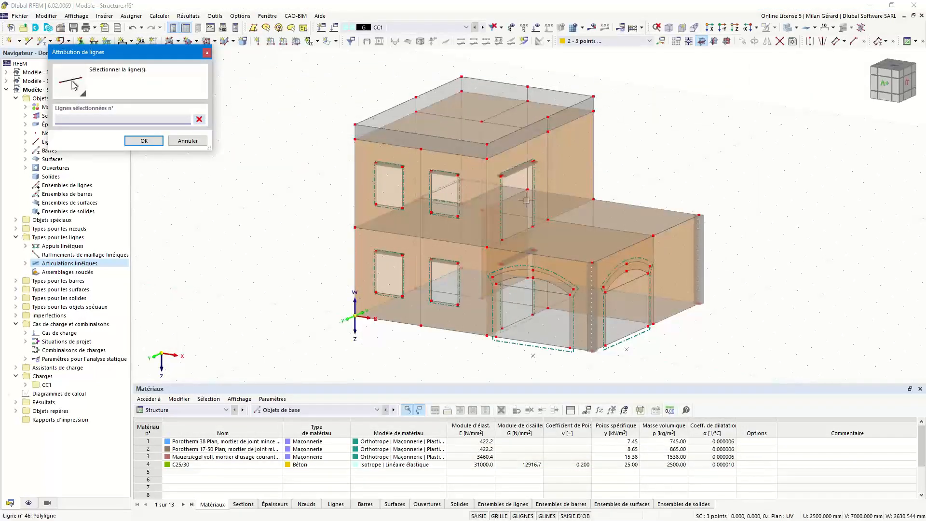
left_click(528, 205)
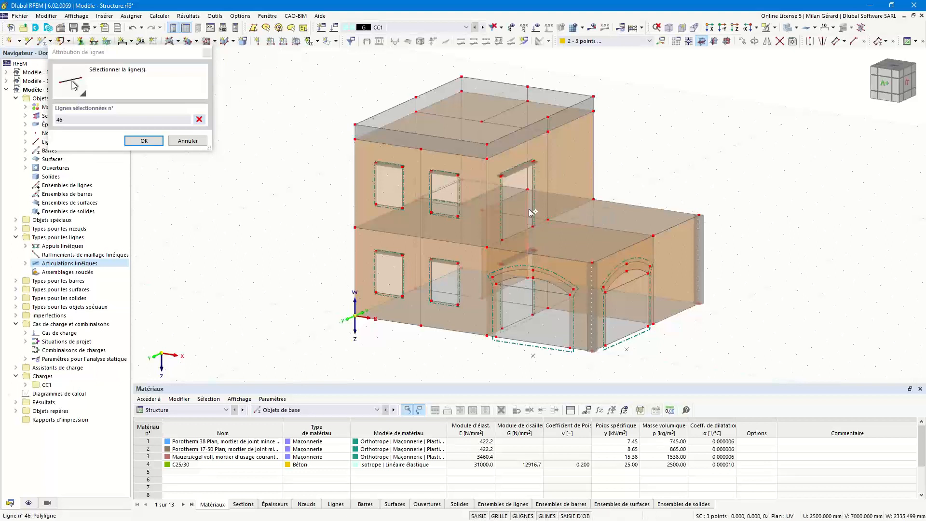
left_click(132, 144)
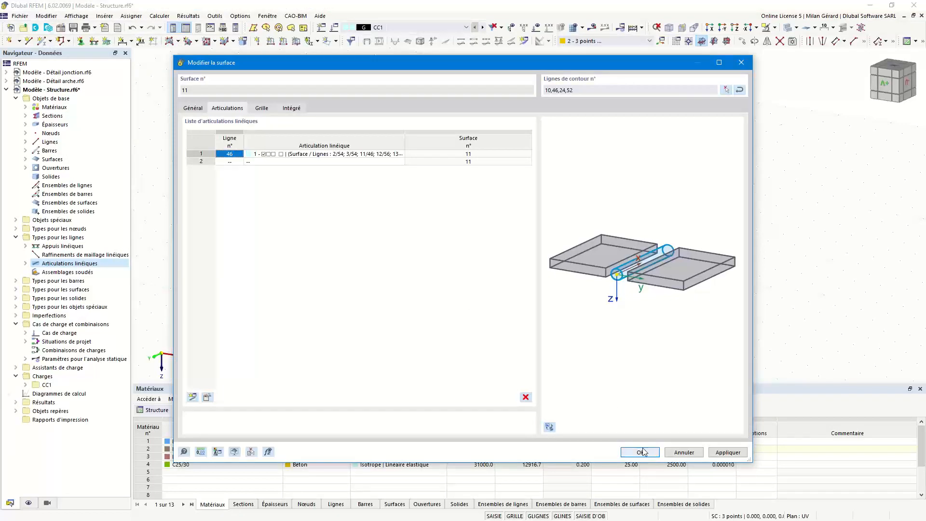
left_click(642, 452)
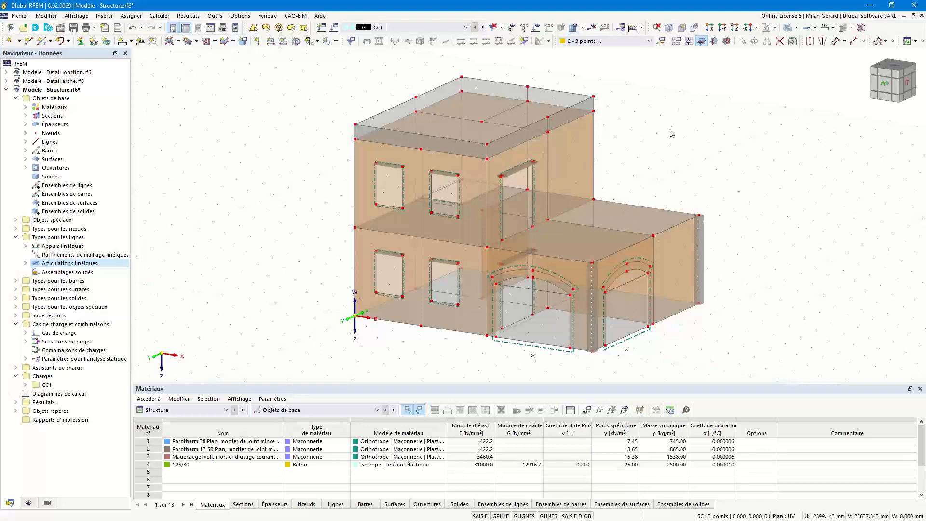
- Enable hinges on the upper roof slab, surface 17, and open its list of line hinges
double_click(477, 105)
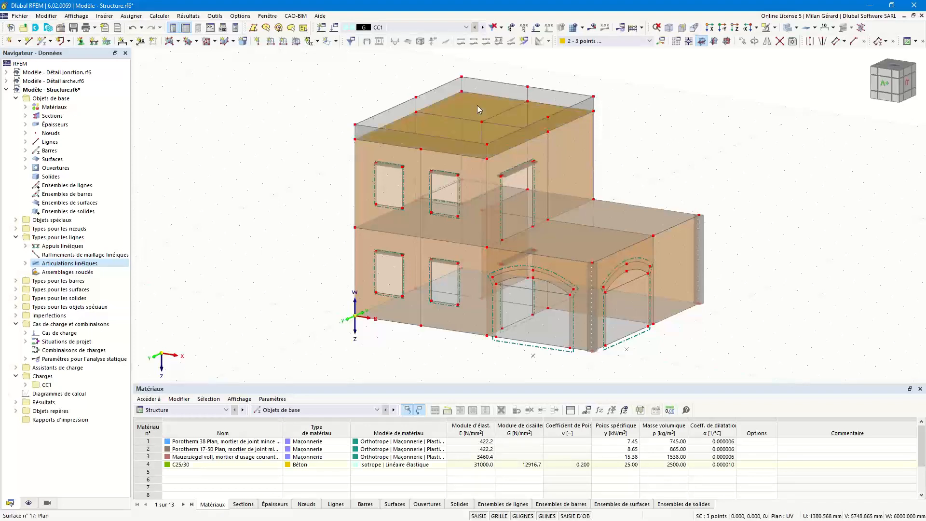
left_click(212, 216)
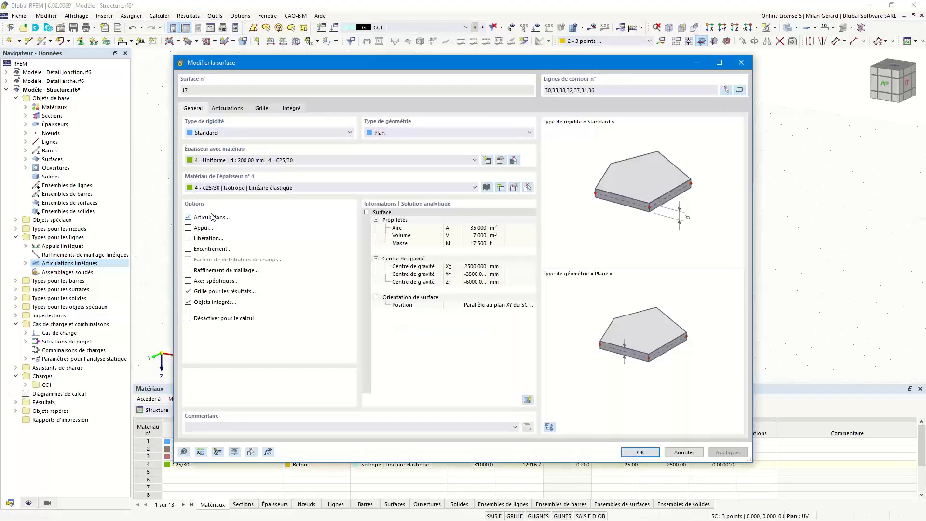
left_click(227, 108)
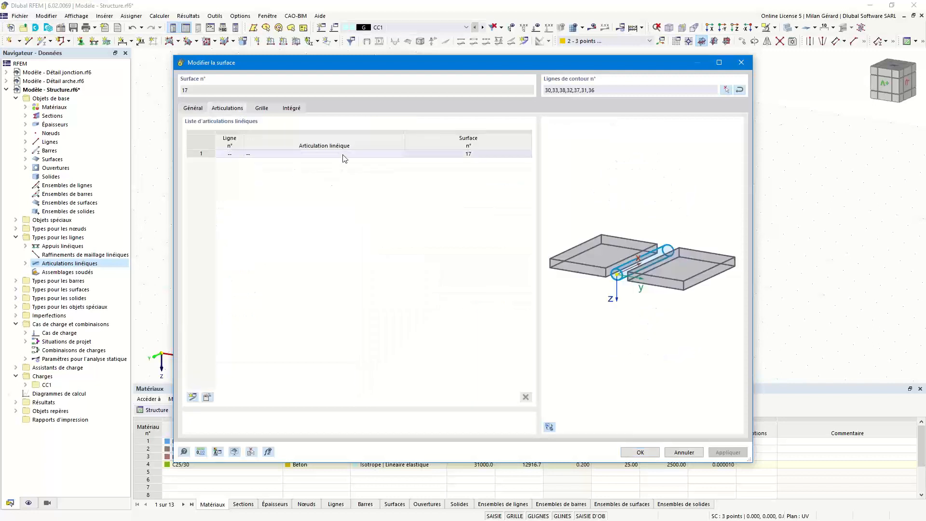
- Create a new line hinge with the slab-wall connection option and set its offset a to 100 mm
left_click(366, 154)
left_click(367, 154)
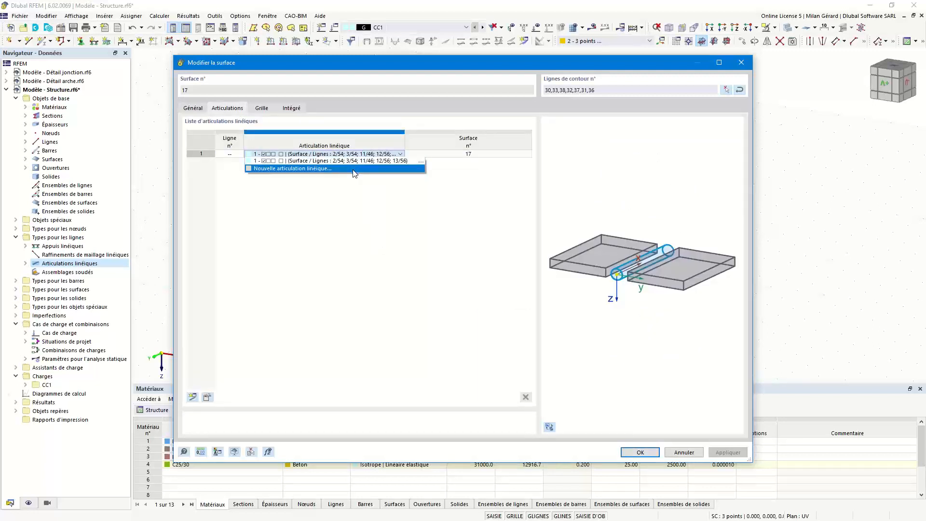
left_click(353, 170)
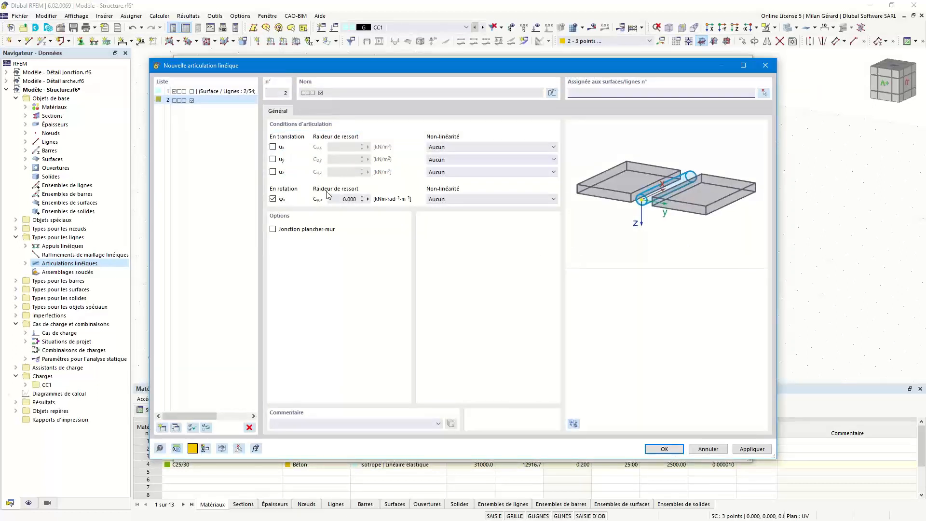
left_click(296, 228)
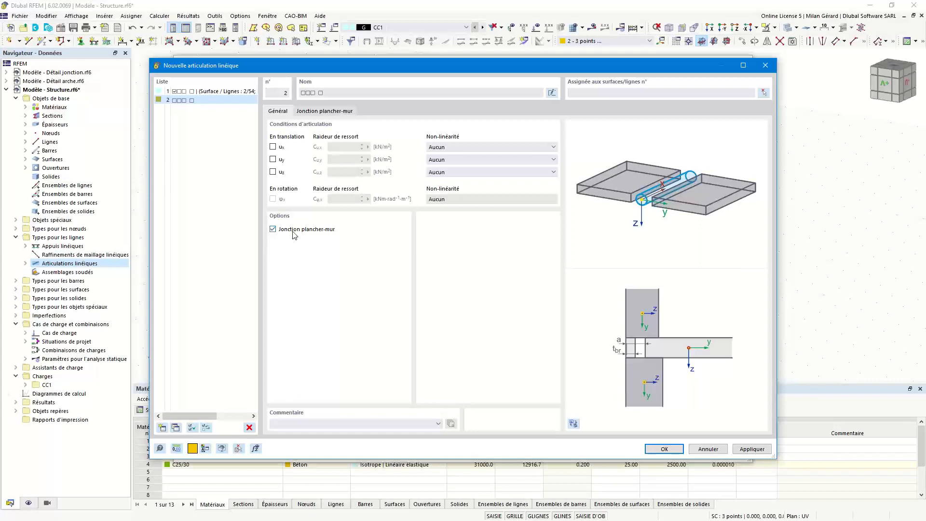
left_click(313, 111)
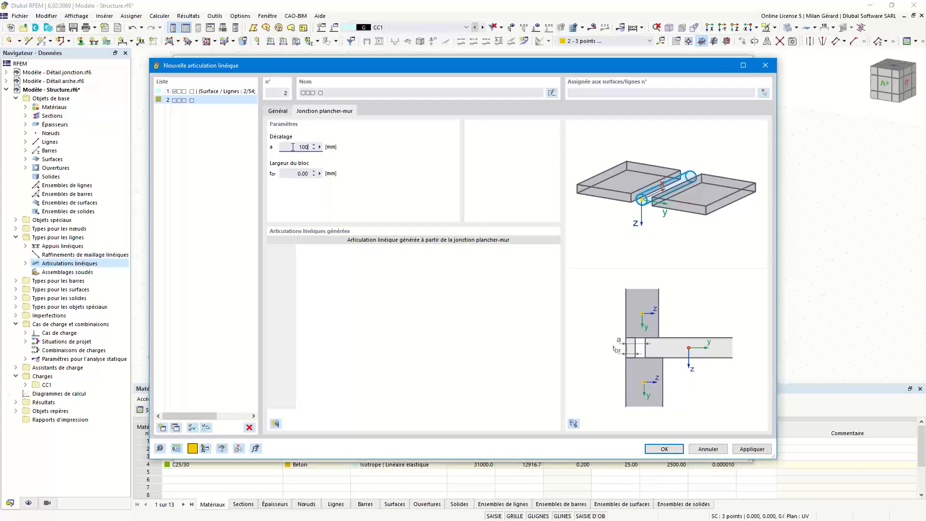
left_click(301, 173)
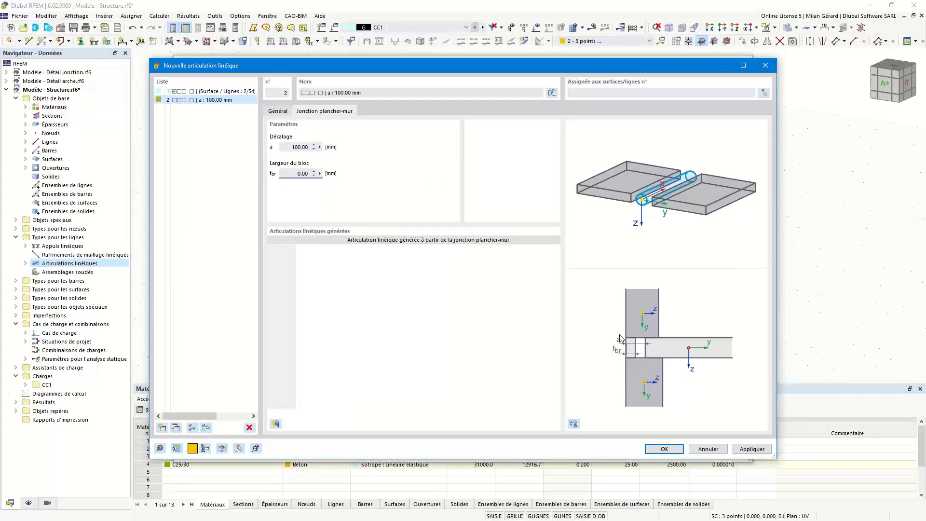
- Assign the slab-wall hinge to the upper roof slab, surface 17, along its contour lines 30-33 and 36-38
left_click(763, 92)
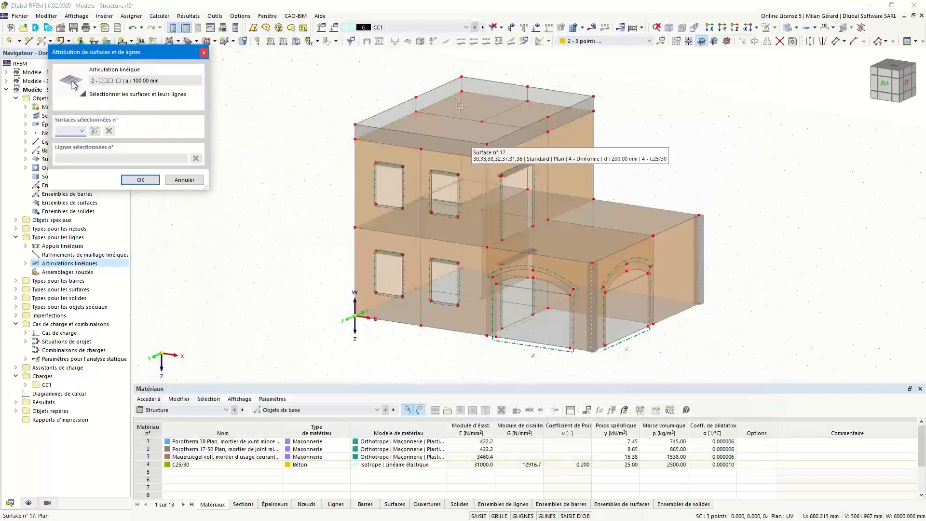
left_click(388, 120)
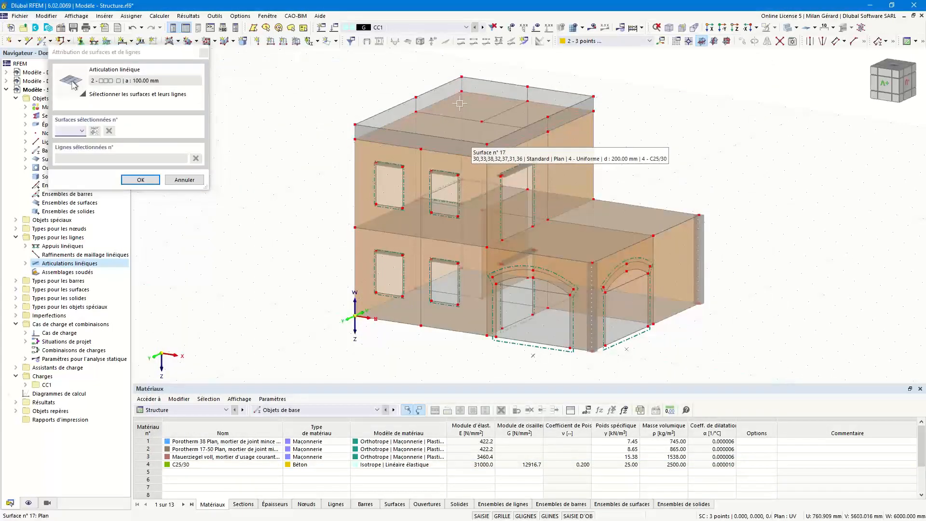
left_click(392, 123)
left_click(440, 101)
left_click(488, 96)
left_click(555, 107)
left_click(564, 124)
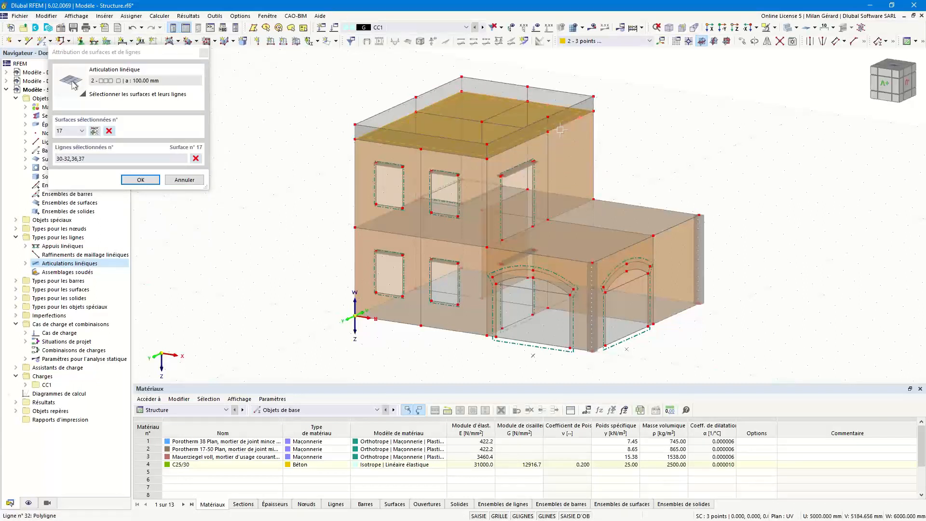
left_click(539, 135)
left_click(413, 148)
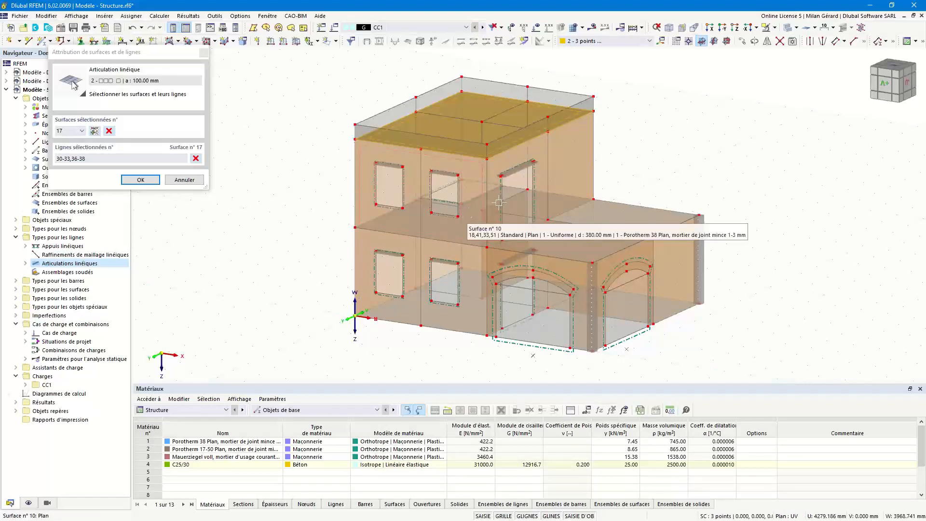
- Assign the slab-wall hinge to the intermediate floor slab, surface 15, along lines 16-18, 25-27, 96, 97 and 117
left_click(511, 194)
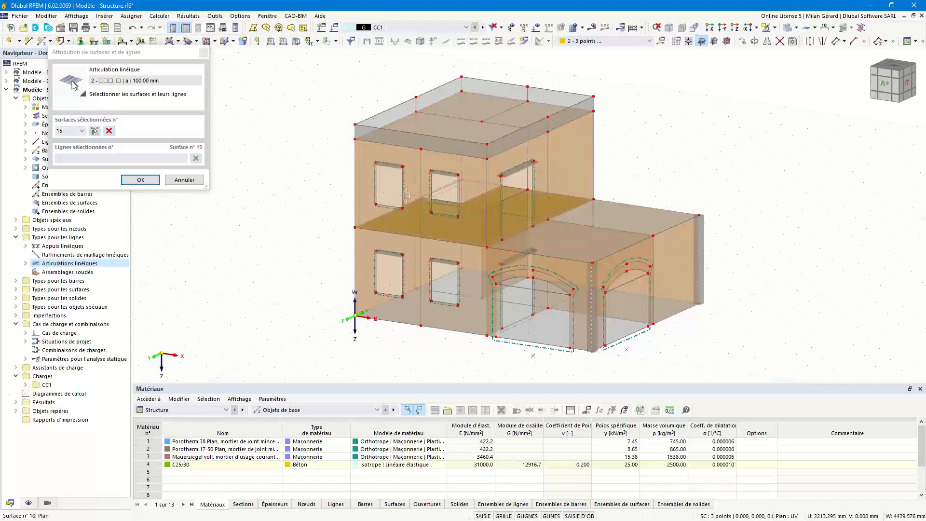
left_click(378, 237)
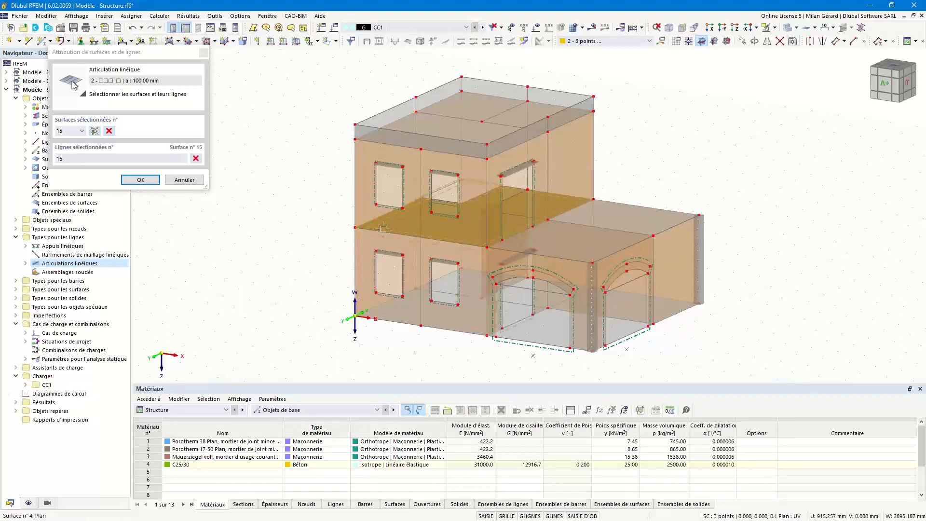
left_click(496, 242)
left_click(514, 232)
left_click(541, 223)
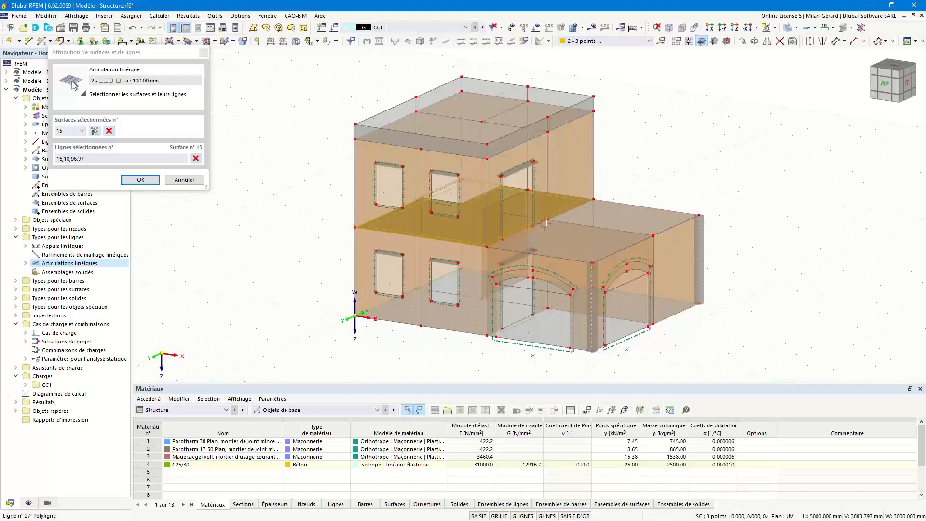
left_click(566, 193)
left_click(565, 192)
scroll(561, 189, "up", 2)
left_click(539, 190)
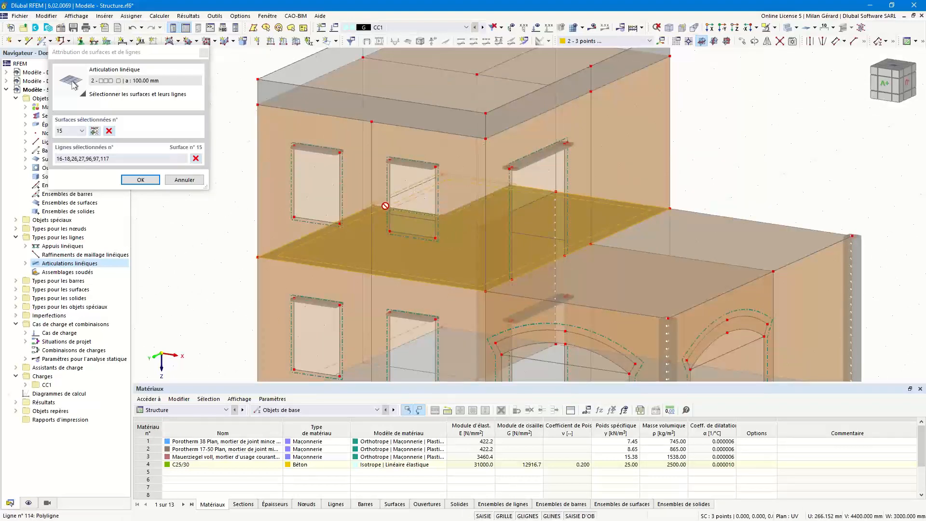
scroll(381, 205, "up", 3)
left_click(359, 204)
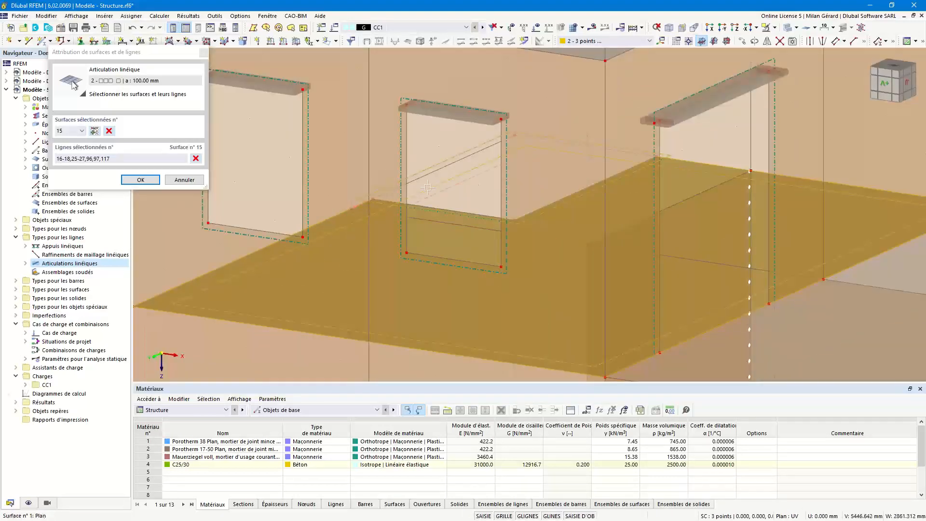
scroll(597, 220, "down", 5)
- Assign the slab-wall hinge to the porch roof slab, surface 16, along lines 17, 27, 96 and 97
left_click(596, 220)
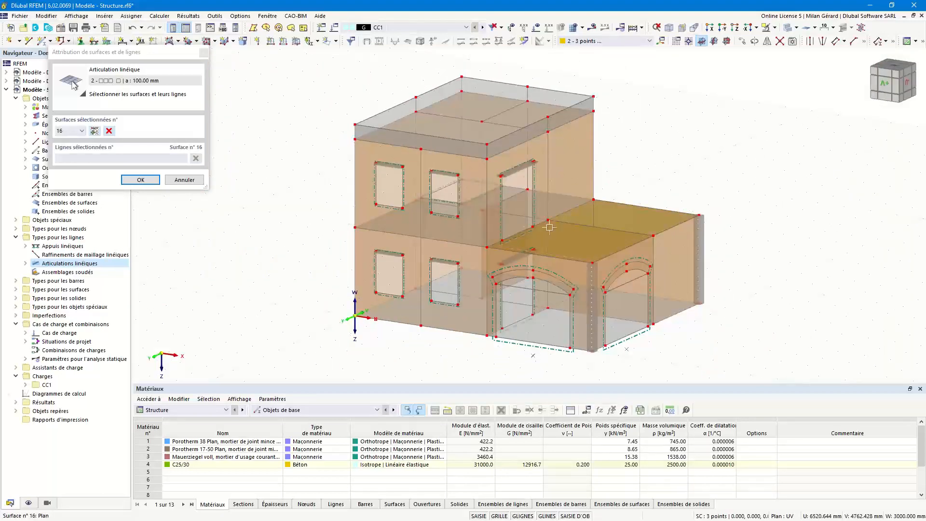
left_click(497, 242)
left_click(514, 235)
left_click(540, 223)
left_click(563, 214)
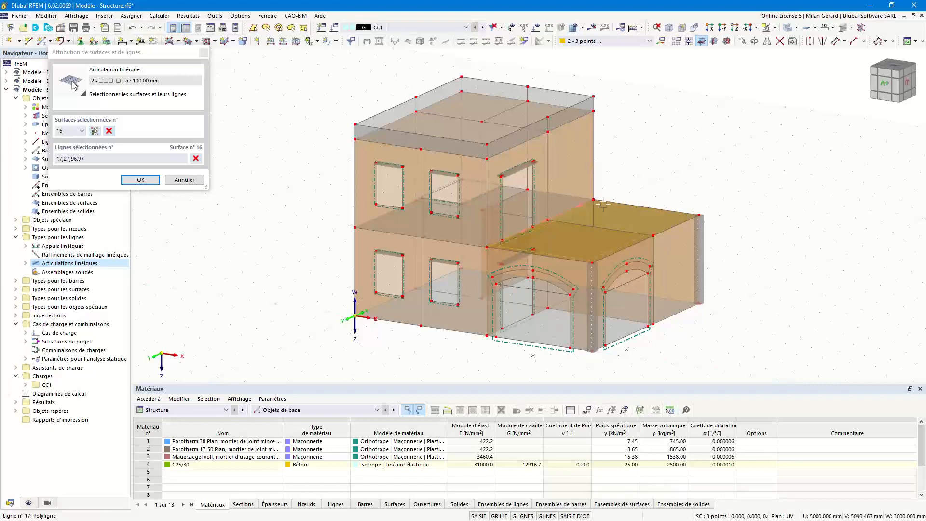
- Add the remaining roof slab edge lines 19, 20, 21 and 28 of surface 16 to line hinge 2's assignment
left_click(661, 210)
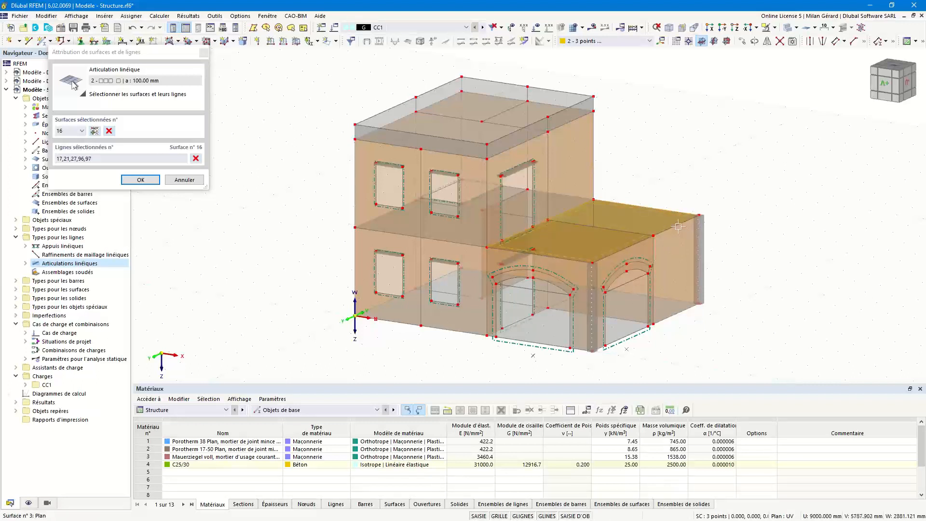
left_click(671, 227)
left_click(606, 254)
left_click(579, 261)
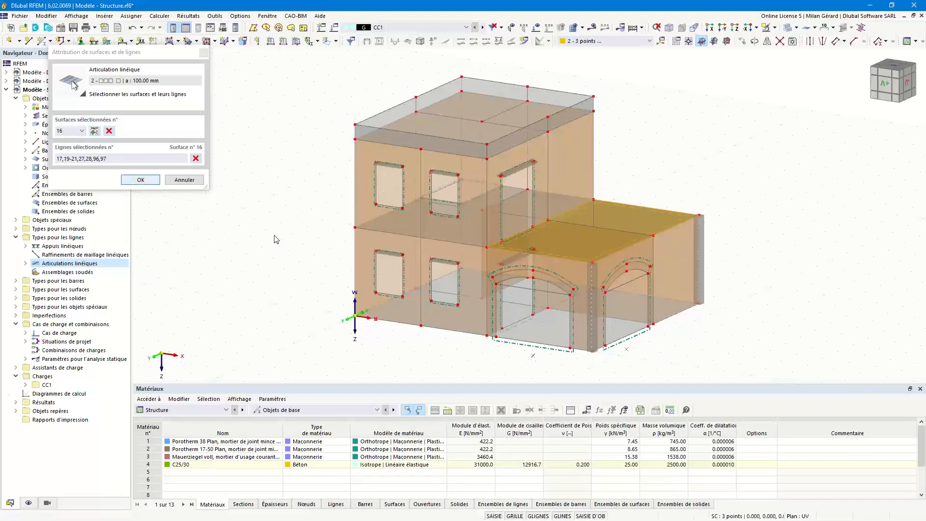
key("Return")
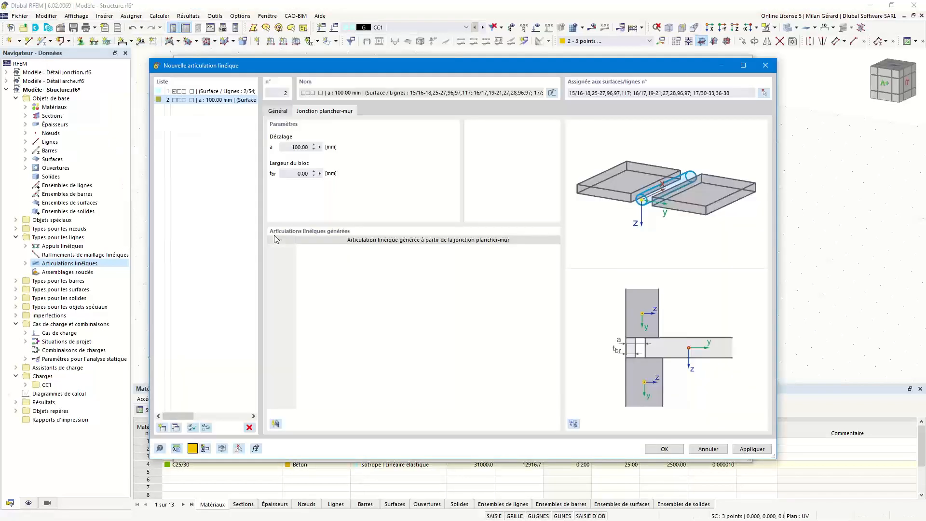
- Generate the line hinges from the slab-wall connection, review the force/moment diagrams of hinges 3 to 6, and save the hinges
left_click(276, 425)
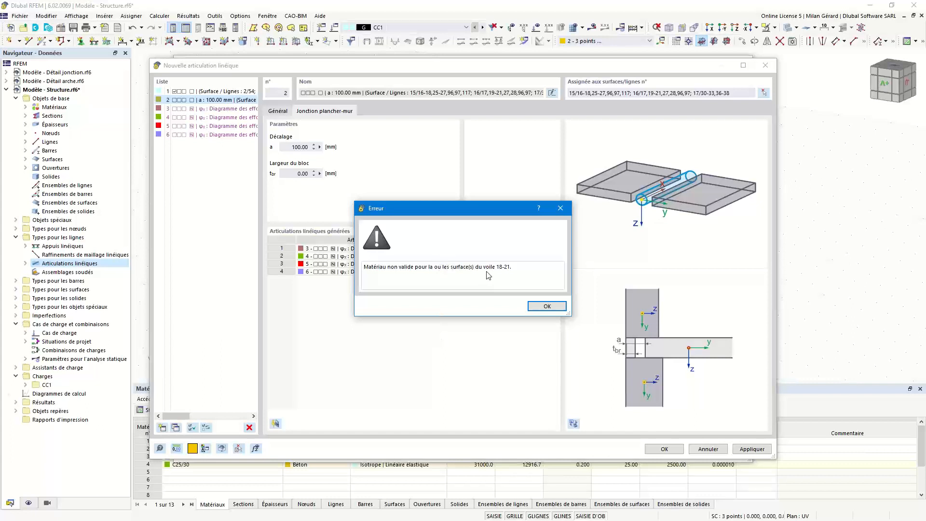
left_click(564, 309)
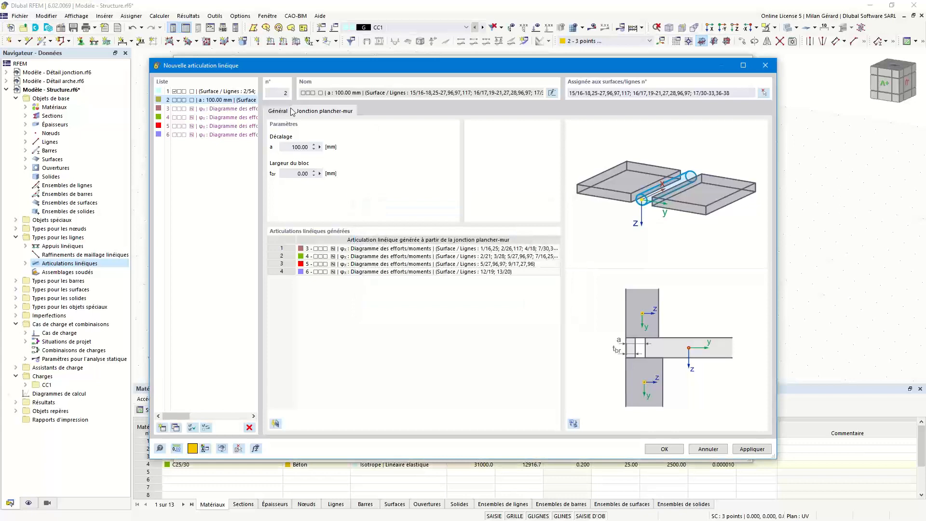
left_click(185, 110)
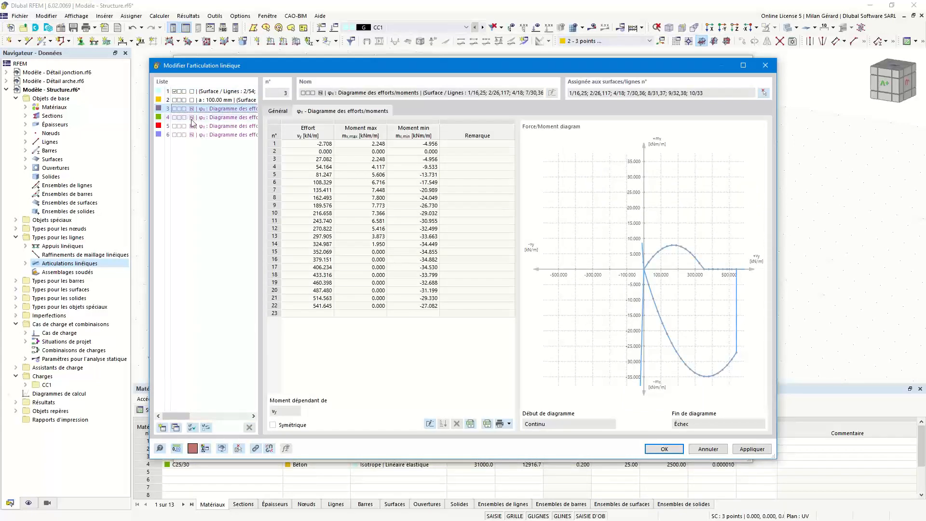
left_click(192, 118)
left_click(197, 127)
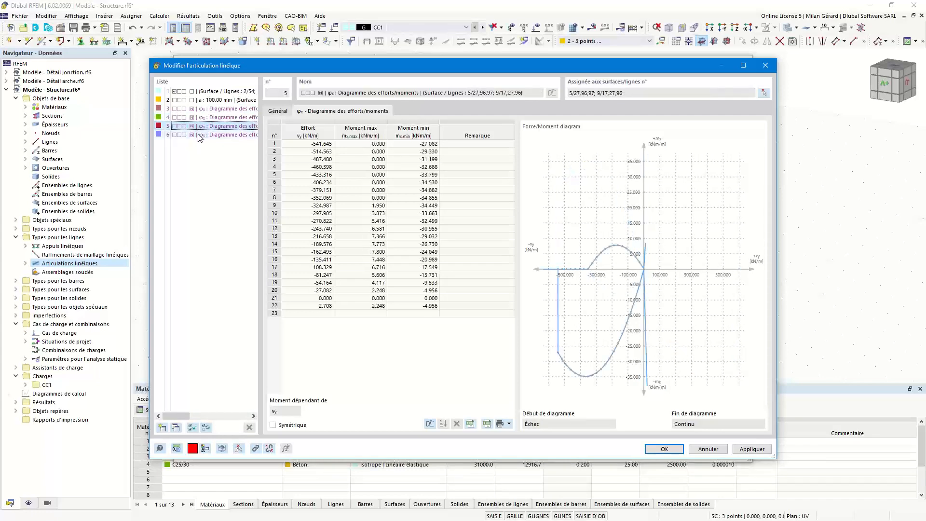
left_click(200, 136)
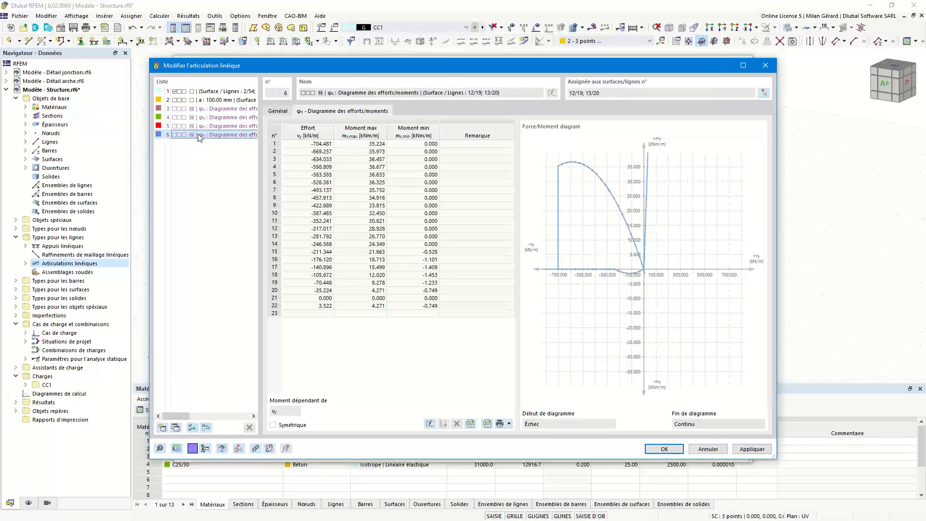
left_click(664, 449)
left_click(643, 451)
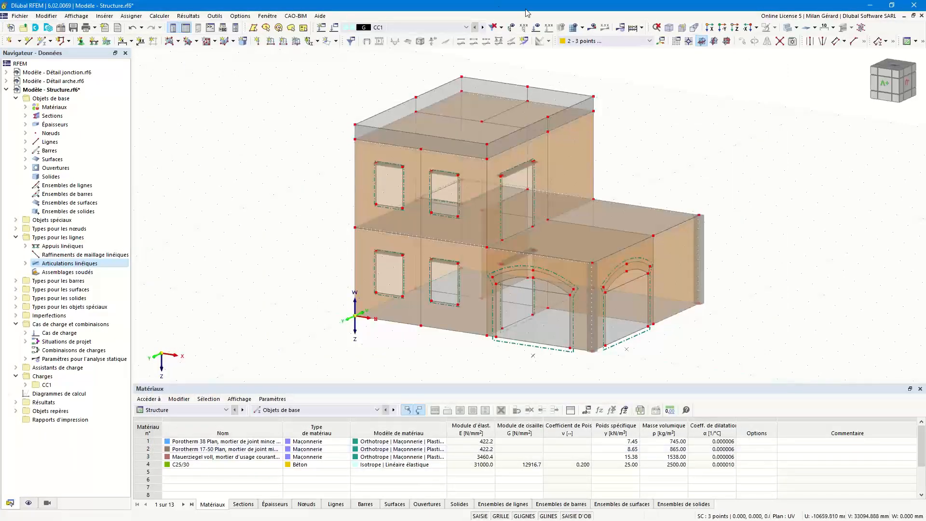
- Switch to the Détail jonction model and examine the principal stresses around the slab-wall junction
left_click(268, 15)
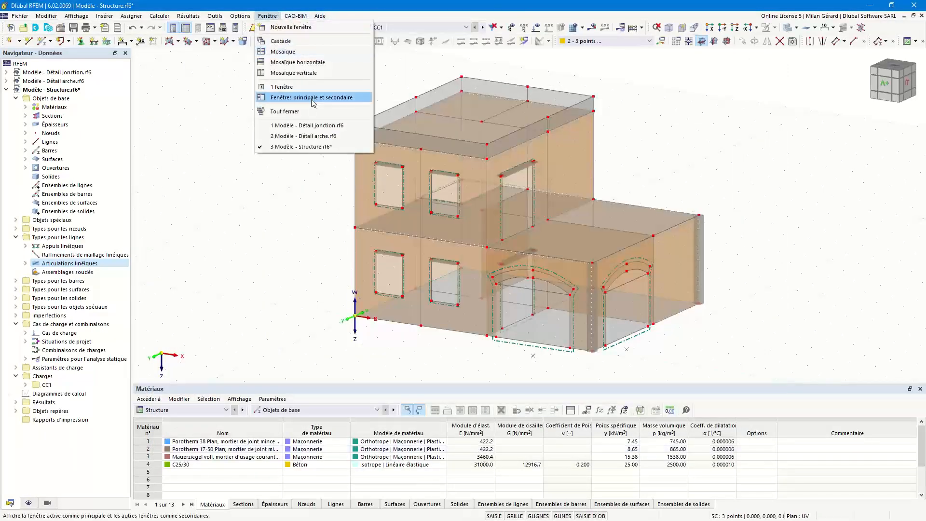
left_click(316, 126)
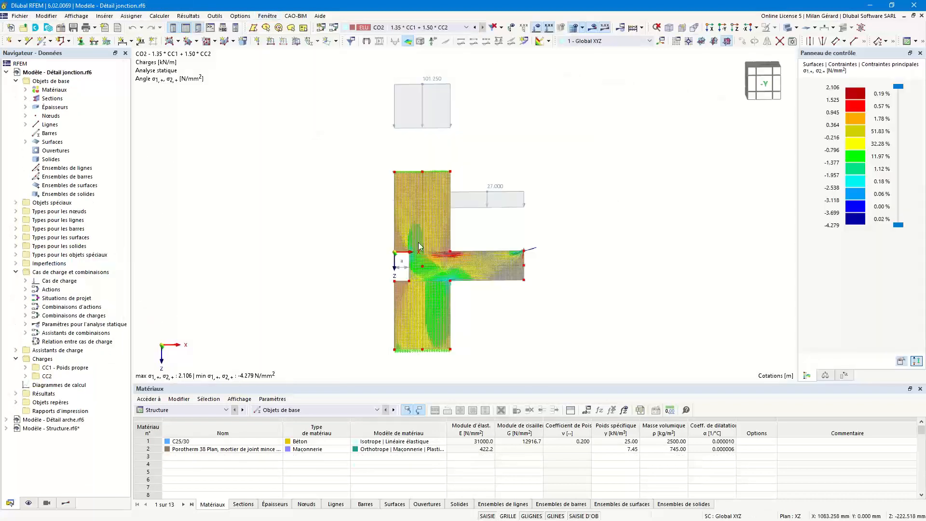
scroll(397, 315, "up", 5)
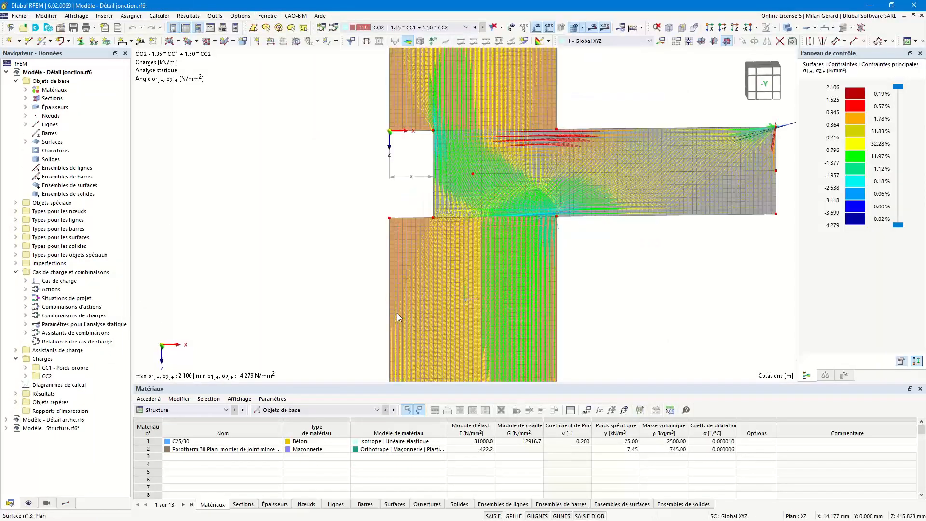
scroll(497, 217, "down", 5)
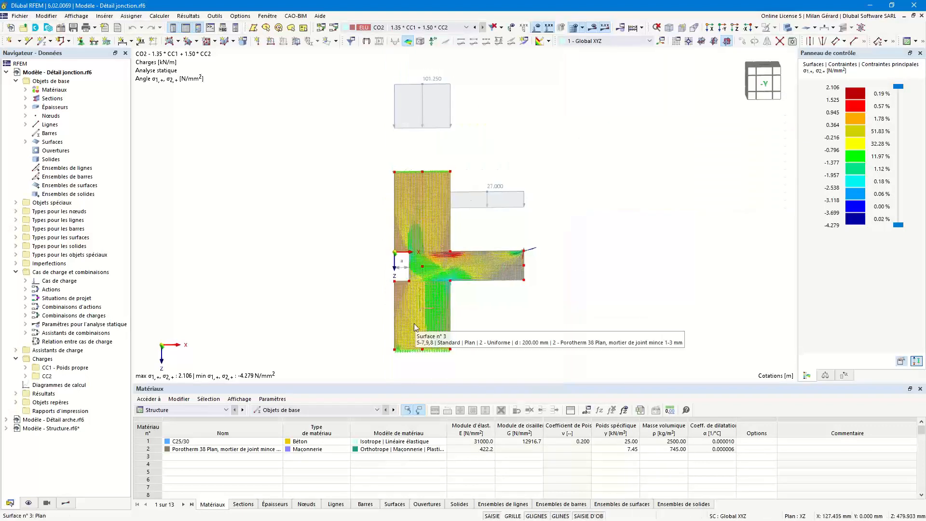
scroll(392, 336, "up", 3)
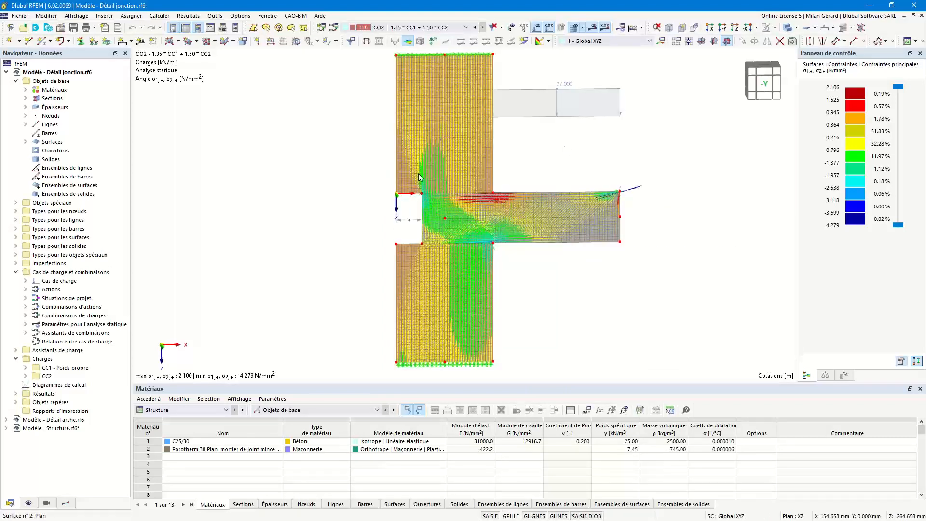
scroll(454, 308, "up", 2)
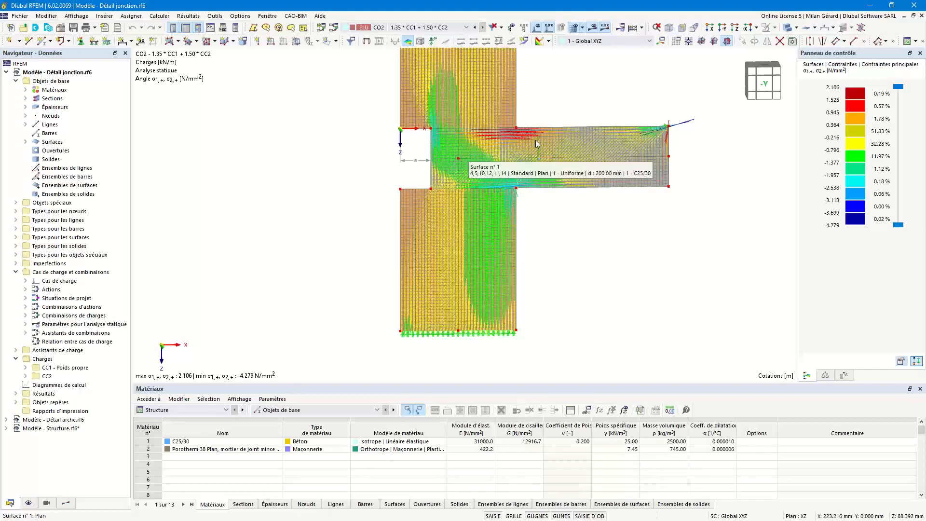
- Return to the Structure model and inspect the force/moment diagram of line hinge 3
left_click(267, 16)
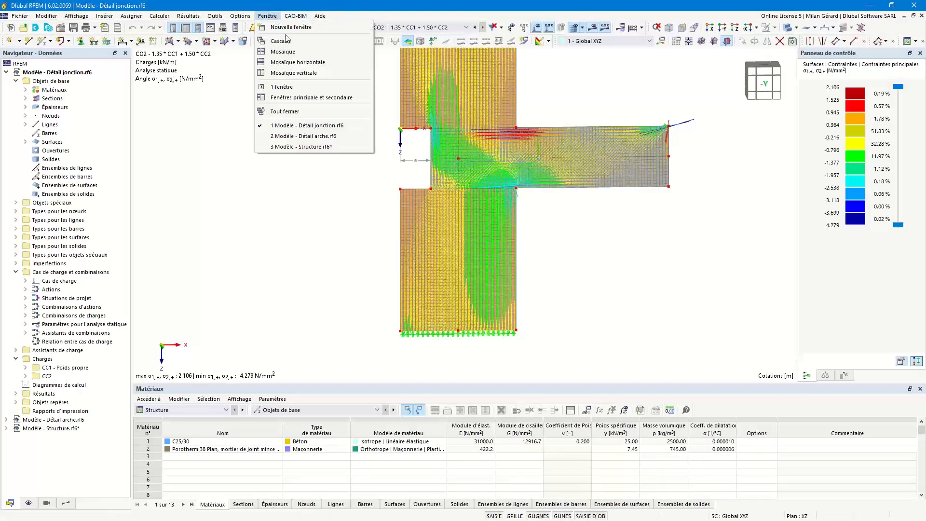
left_click(297, 147)
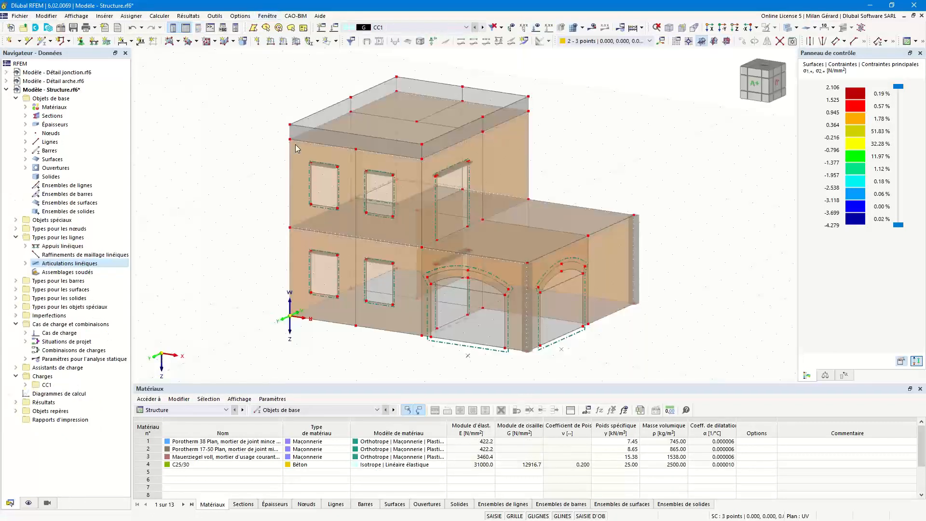
left_click(27, 263)
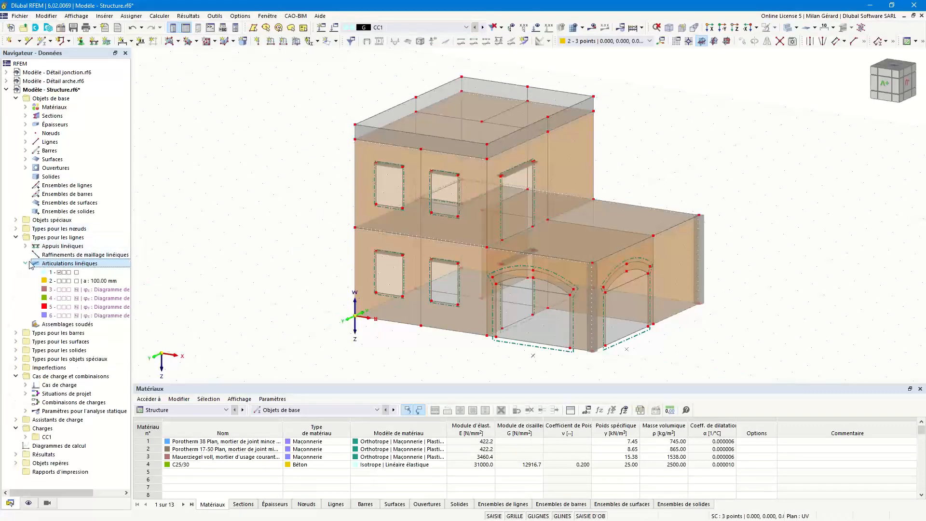
double_click(73, 289)
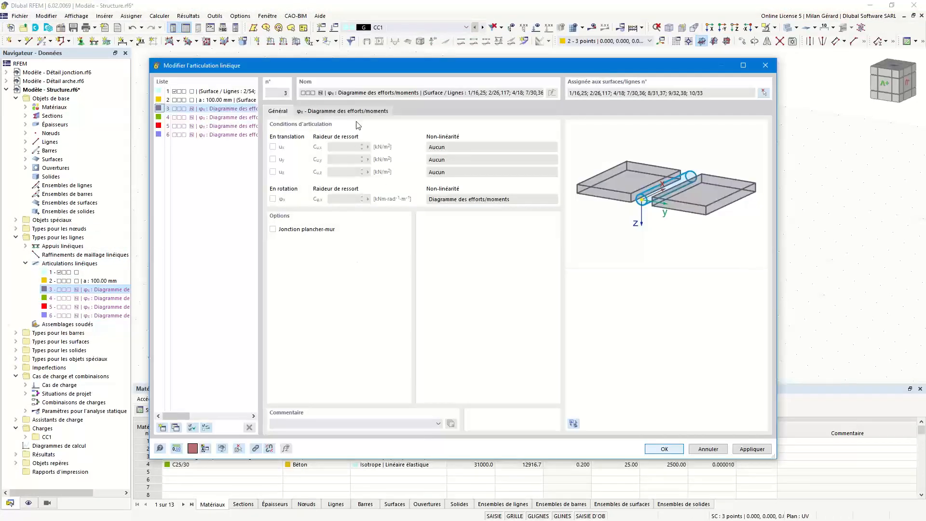
left_click(359, 112)
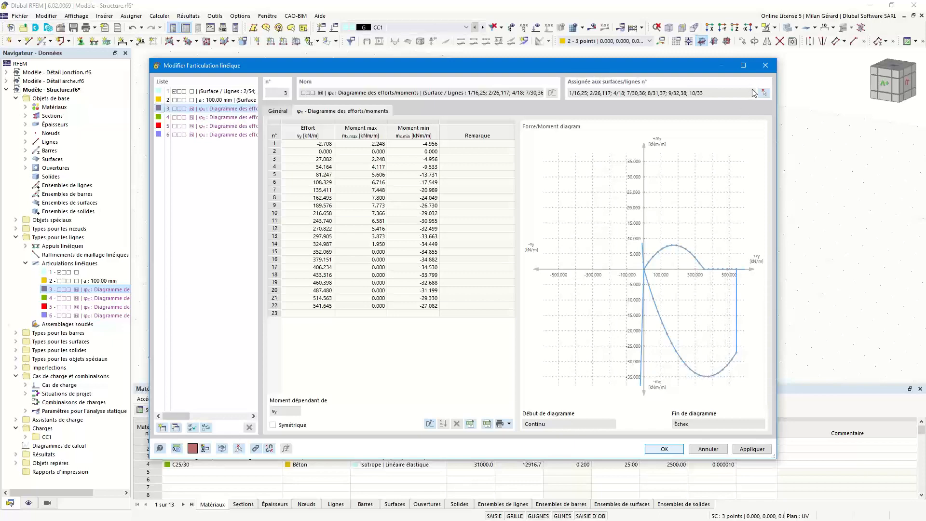
left_click(765, 66)
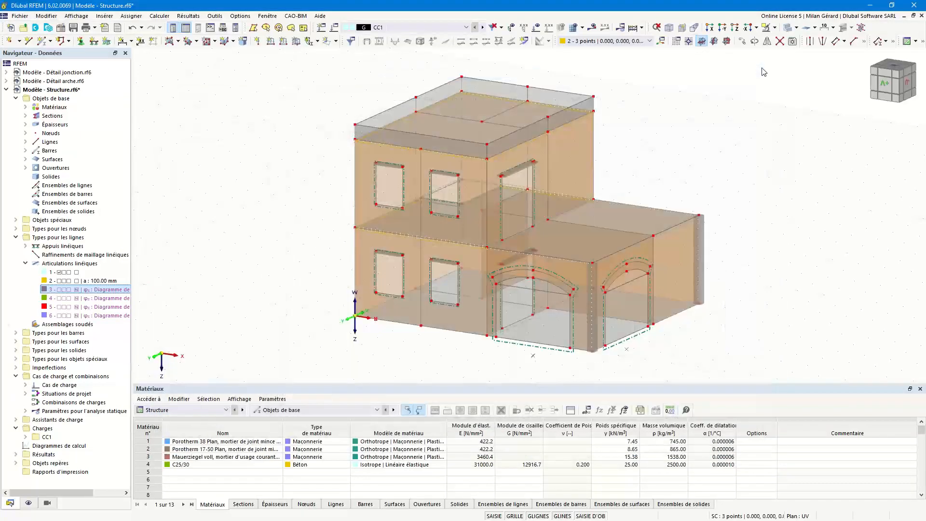
- View the Jonction plancher-mur slide in the presentation, and return to the Structure model in RFEM
key("alt+Tab")
left_click(527, 244)
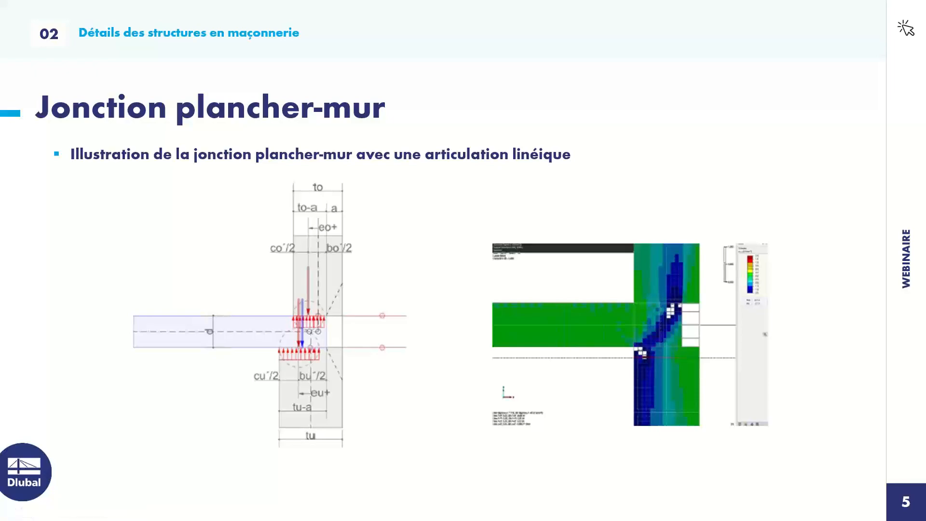
key("alt+Tab")
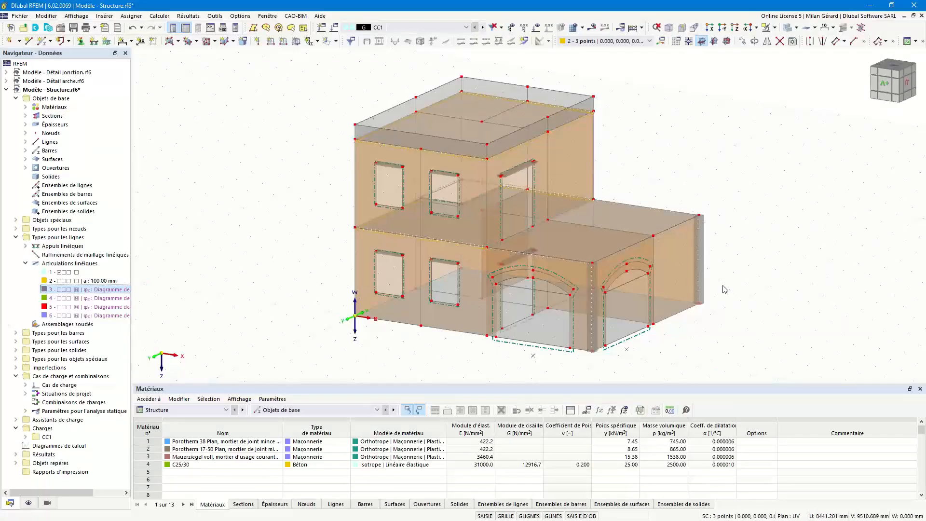
- Open the load cases and combinations settings and name load case CC1 "Poids propre"
left_click(335, 28)
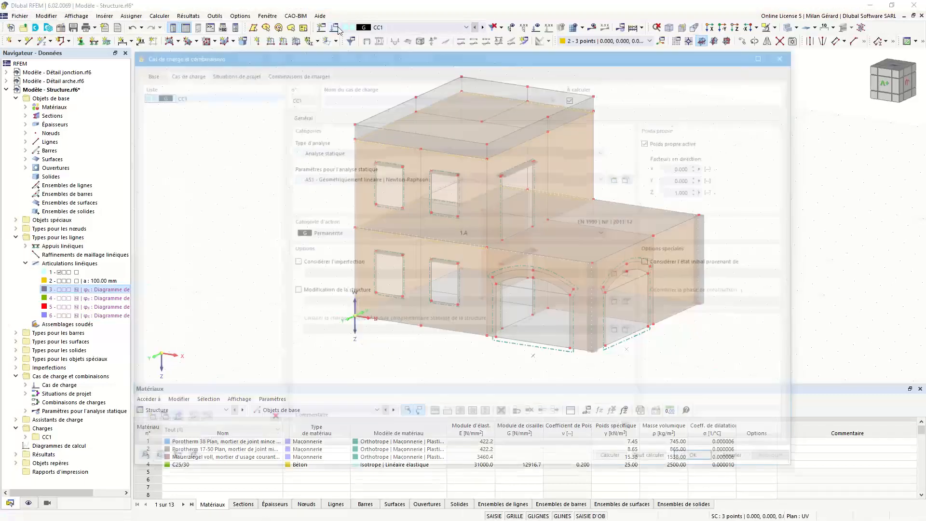
left_click(354, 98)
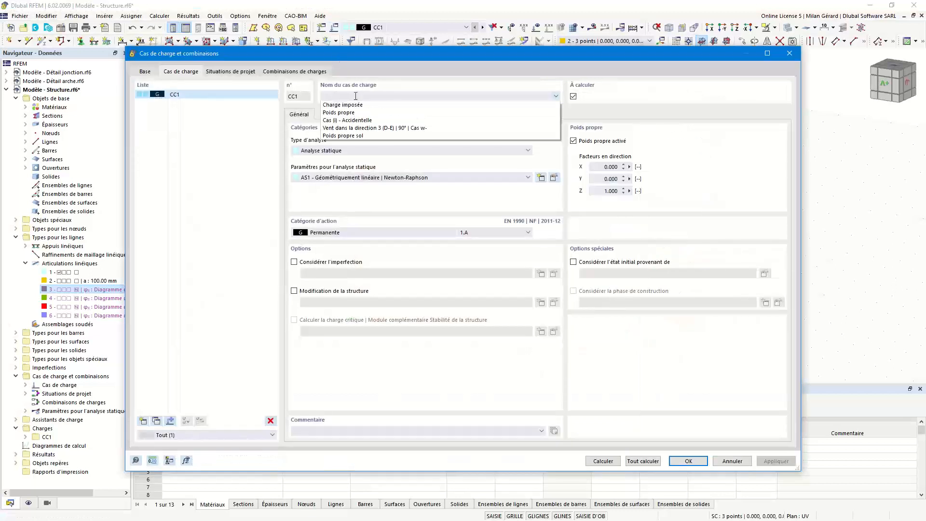
left_click(355, 96)
type("Poids propre")
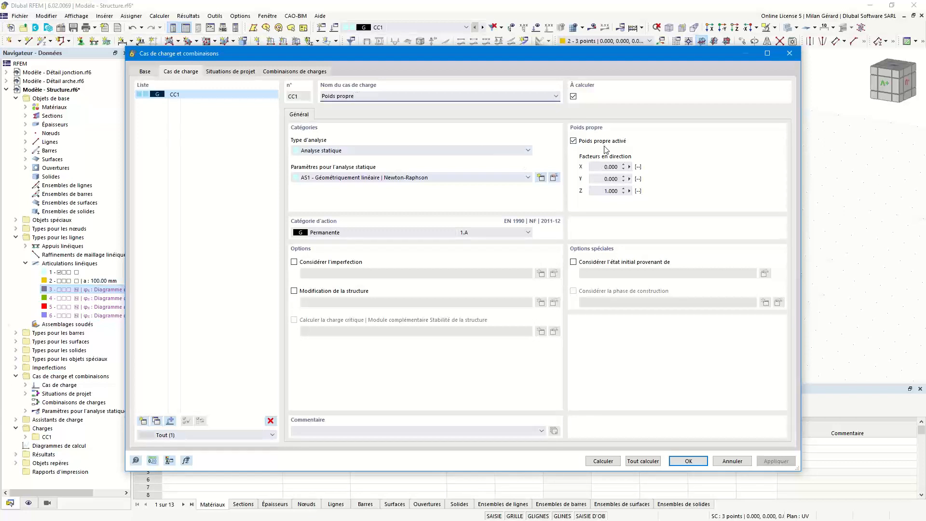
- Add load case CC2 named "Charge imposée" with the action category "Imposée - catégorie A : habitation et résidentiel"
left_click(144, 419)
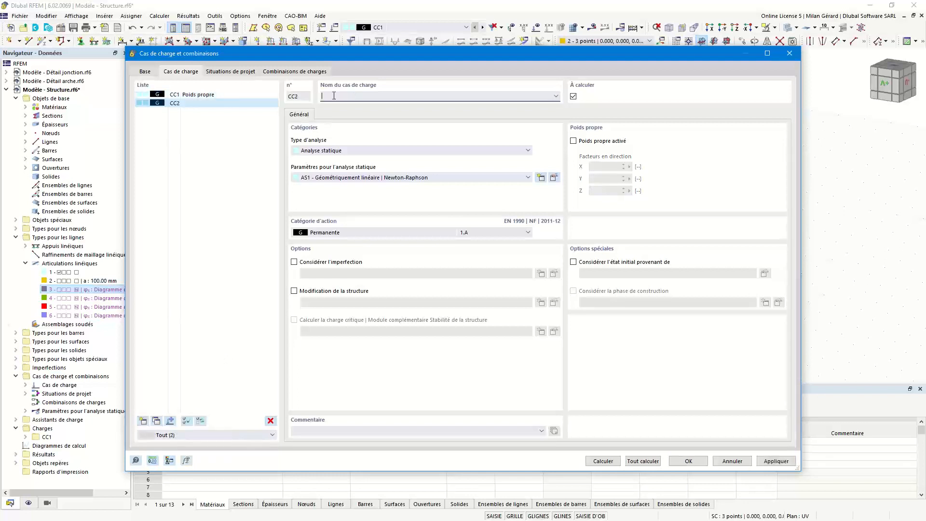
type("Charge imposée")
left_click(357, 232)
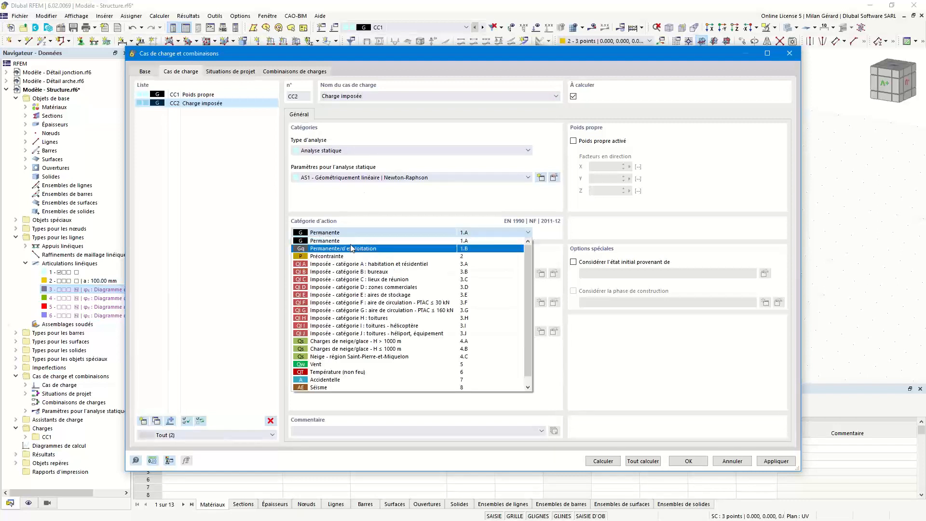
left_click(345, 264)
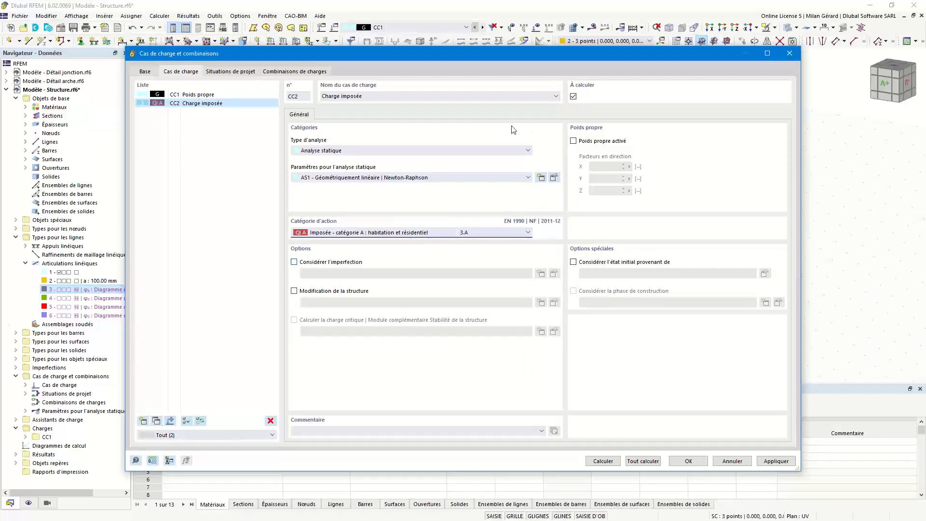
- Set static analysis settings AS1 to Grandes déformations with a maximum of 1000 iterations and 3 load increments
left_click(553, 178)
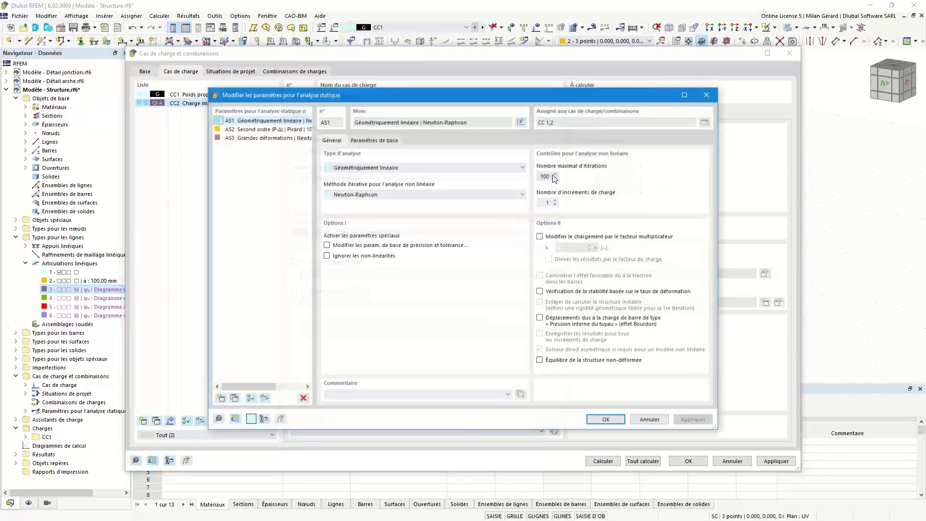
left_click(369, 168)
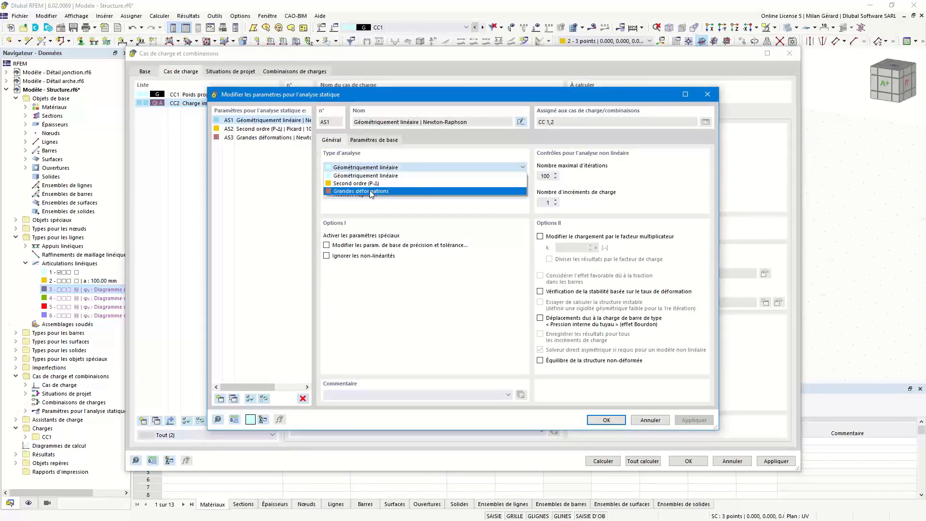
left_click(371, 192)
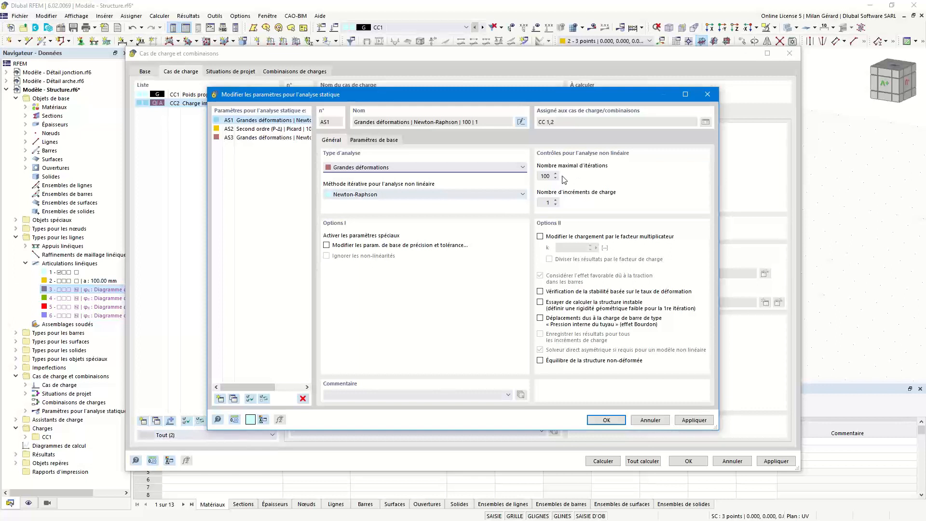
double_click(544, 176)
type("100")
key("Tab")
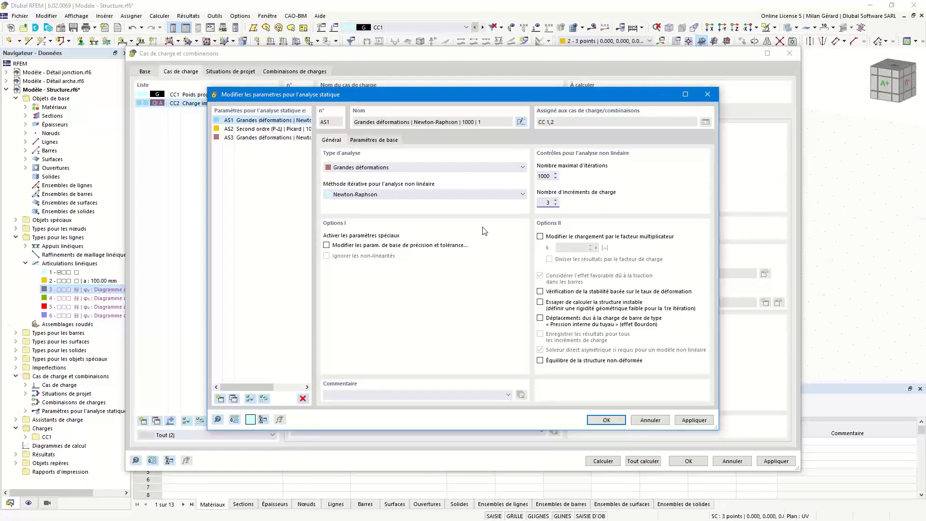
- Toggle the option to save results for all load increments in AS1 and accept the static analysis settings
left_click(469, 170)
left_click(469, 170)
left_click(576, 337)
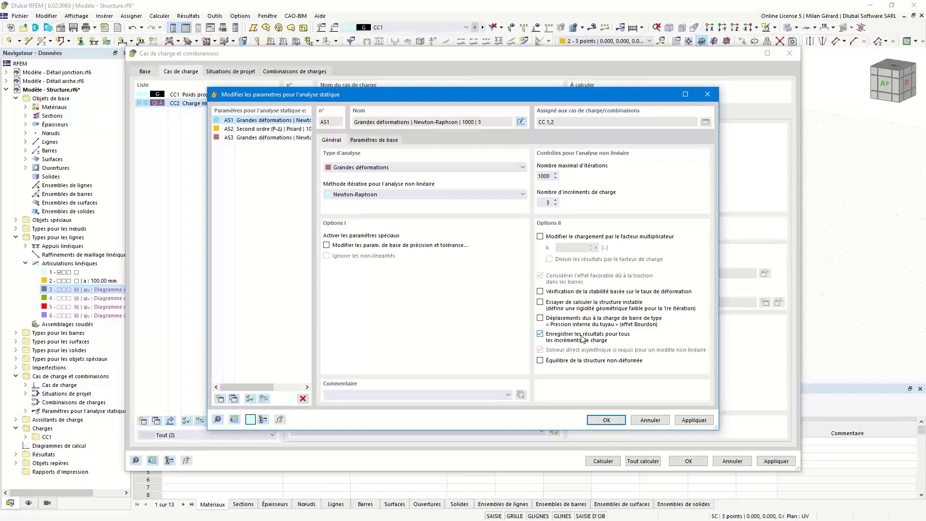
left_click(553, 339)
left_click(606, 420)
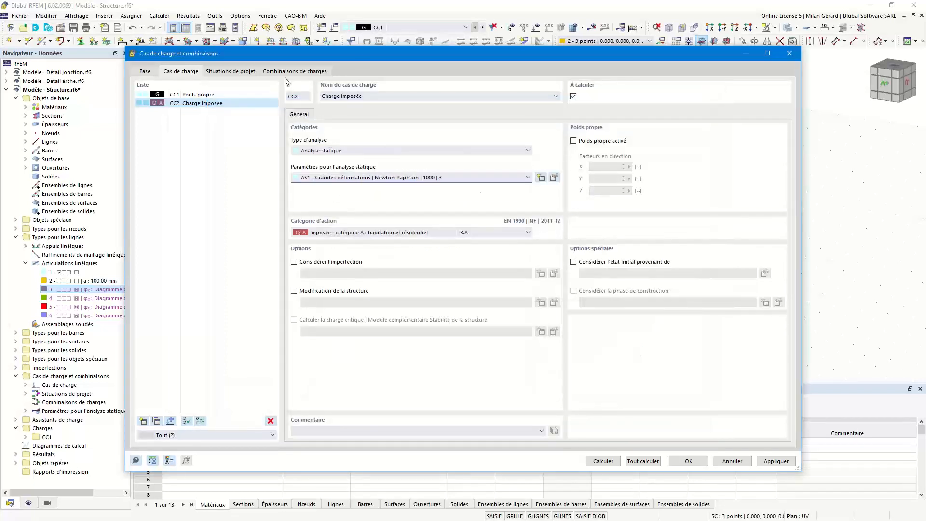
- Enable the combination assistant in the base settings, accepting that the changes made in the load case dialog are saved
left_click(150, 70)
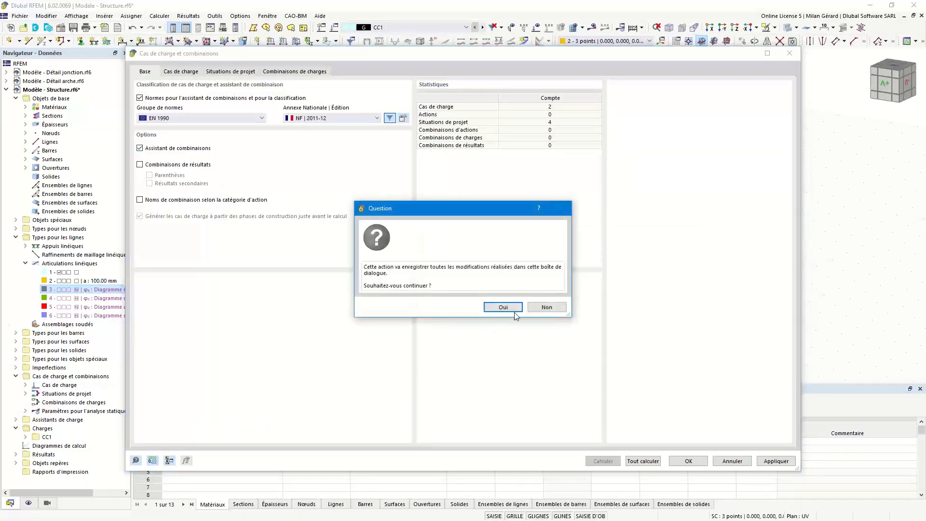
left_click(513, 310)
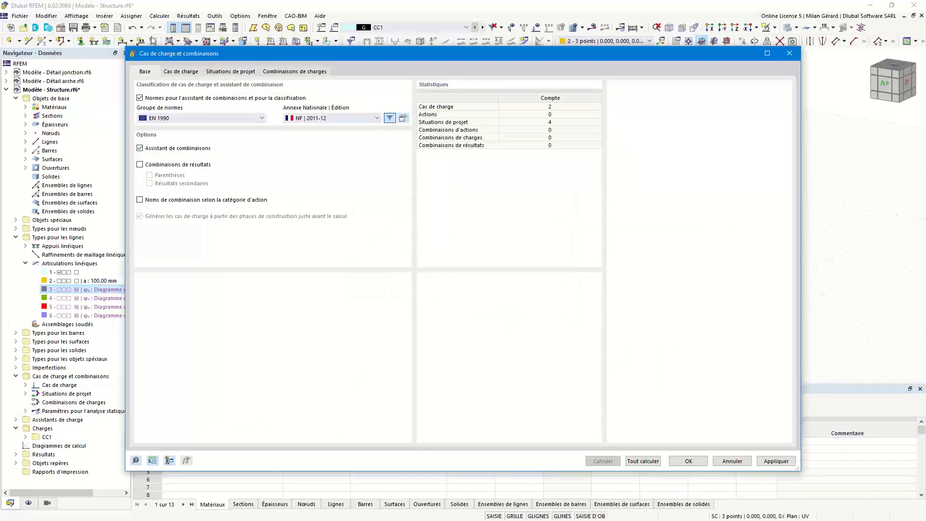
left_click(182, 71)
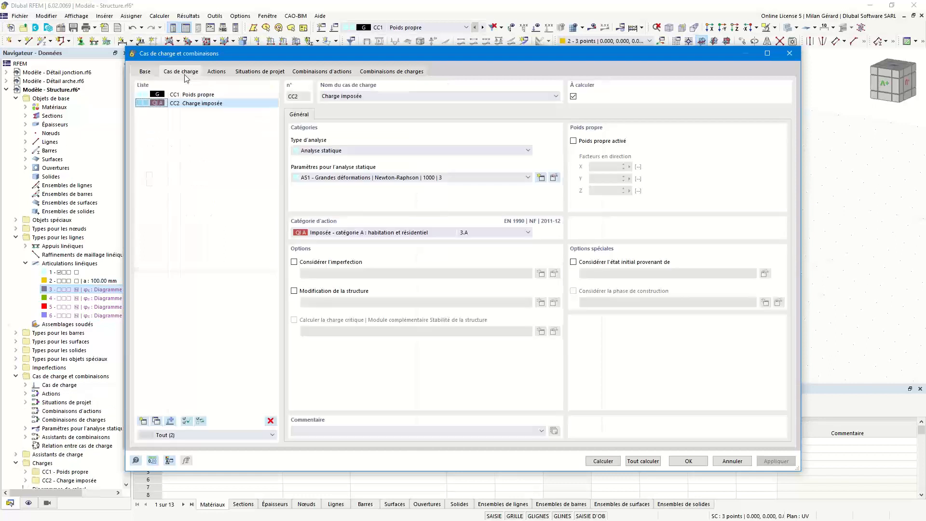
- Assign AS1 - Grandes déformations to combination assistant 1 of the design situations, generate the load combinations and accept the settings
left_click(263, 72)
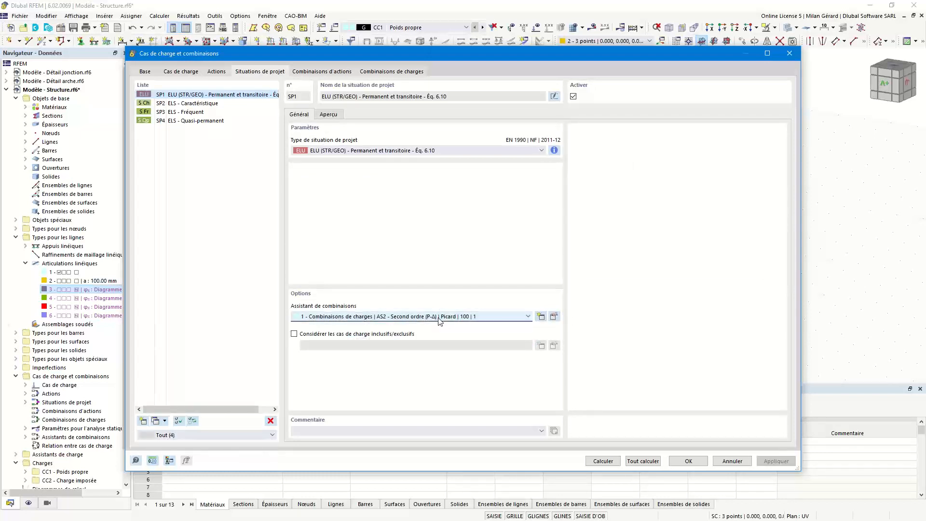
left_click(554, 318)
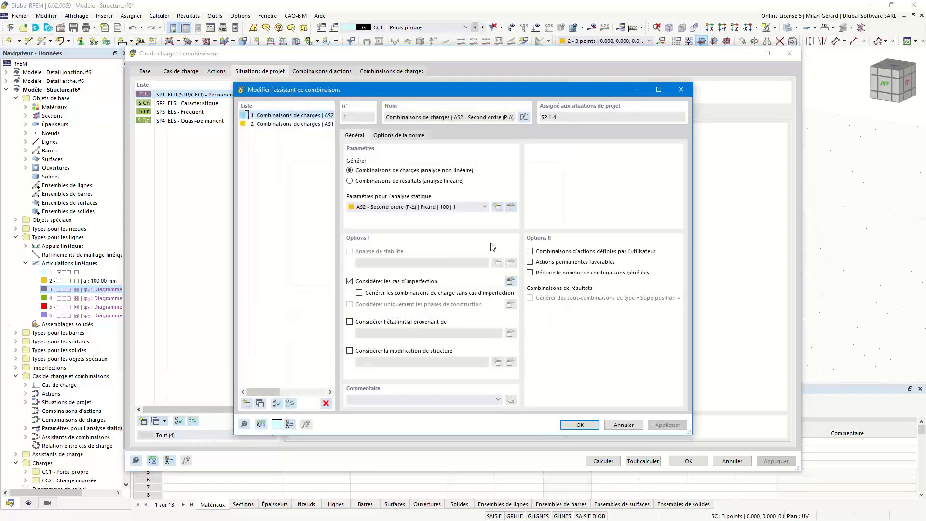
left_click(456, 207)
left_click(420, 218)
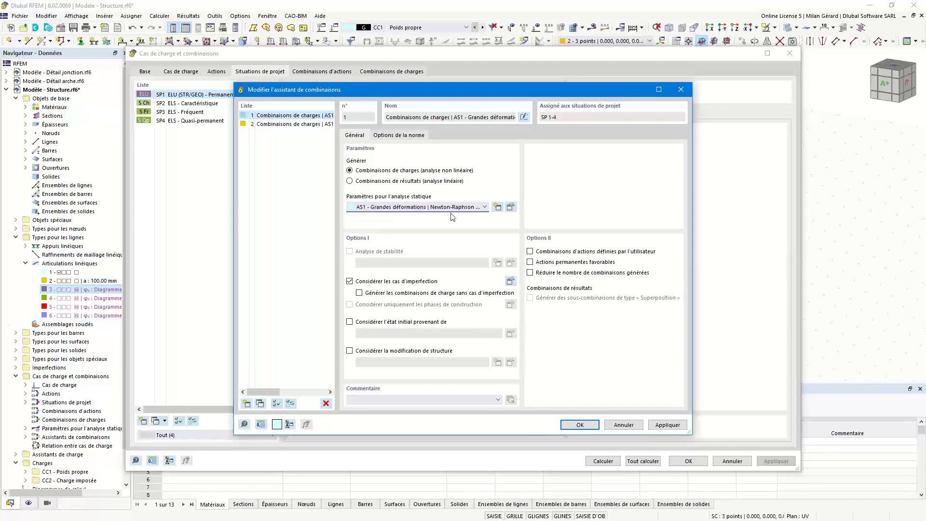
left_click(579, 427)
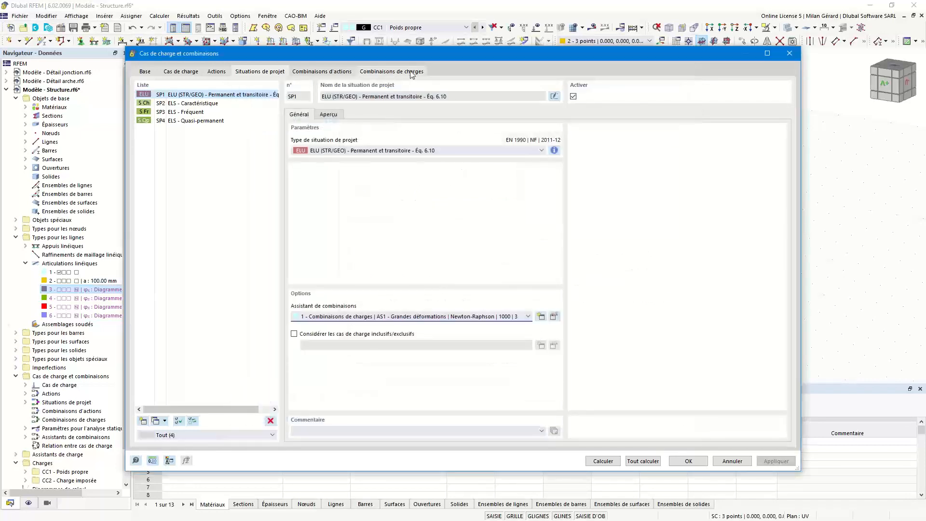
left_click(407, 74)
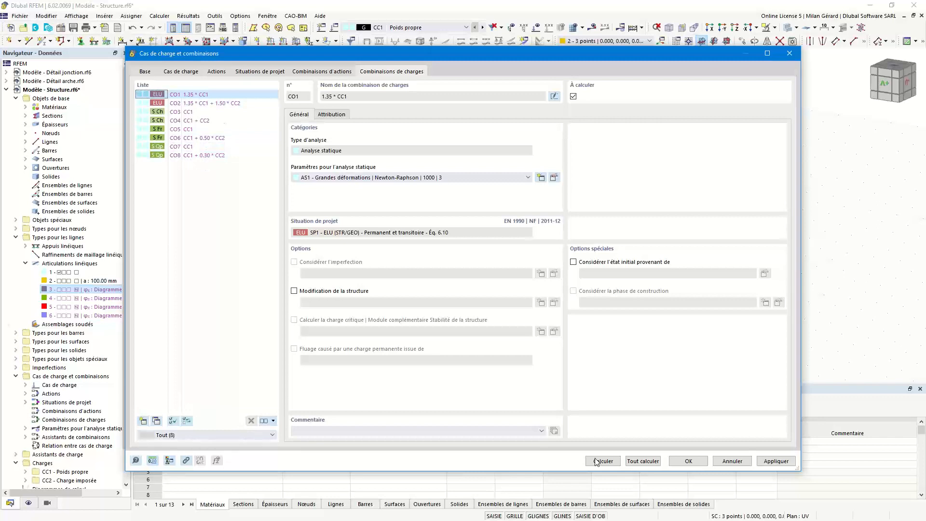
left_click(694, 460)
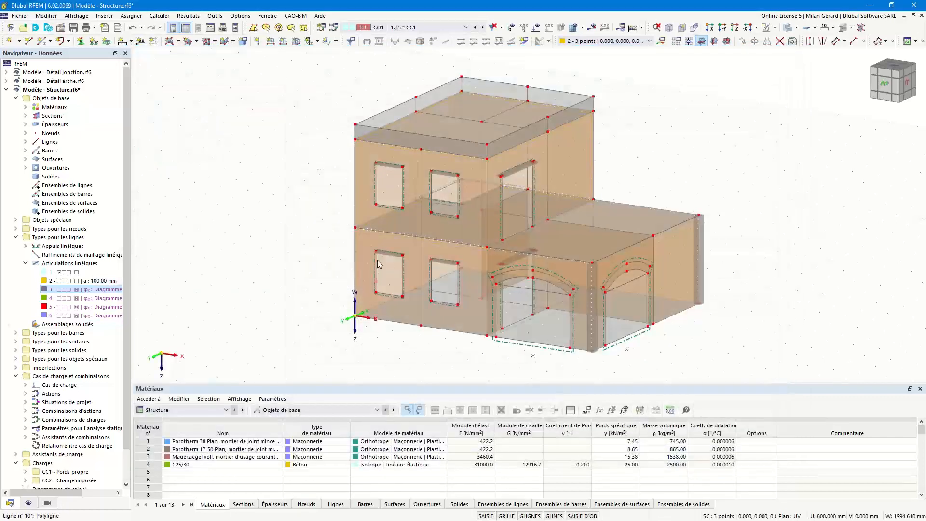
- Apply a uniform surface load of 2 kN/m² in load case CC1 to the floor and roof slabs, surfaces 14 to 17
left_click(396, 27)
left_click(405, 37)
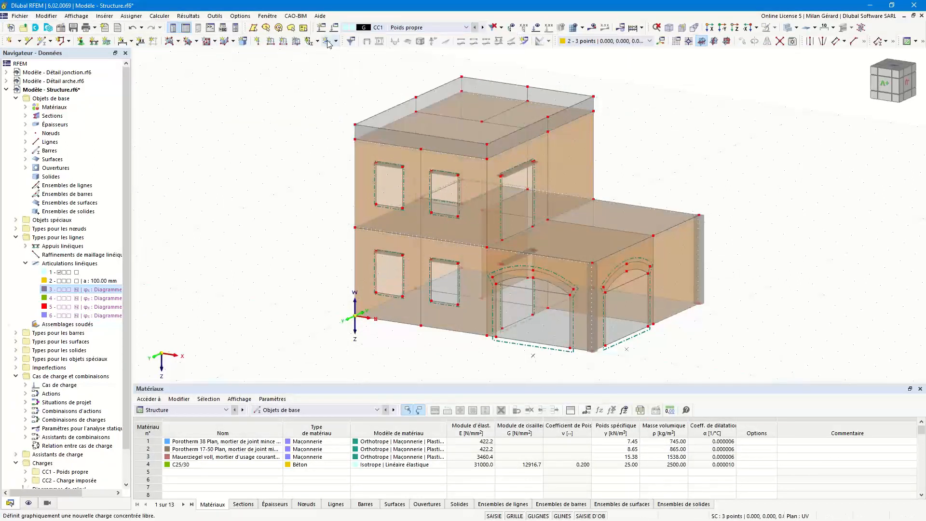
left_click(300, 45)
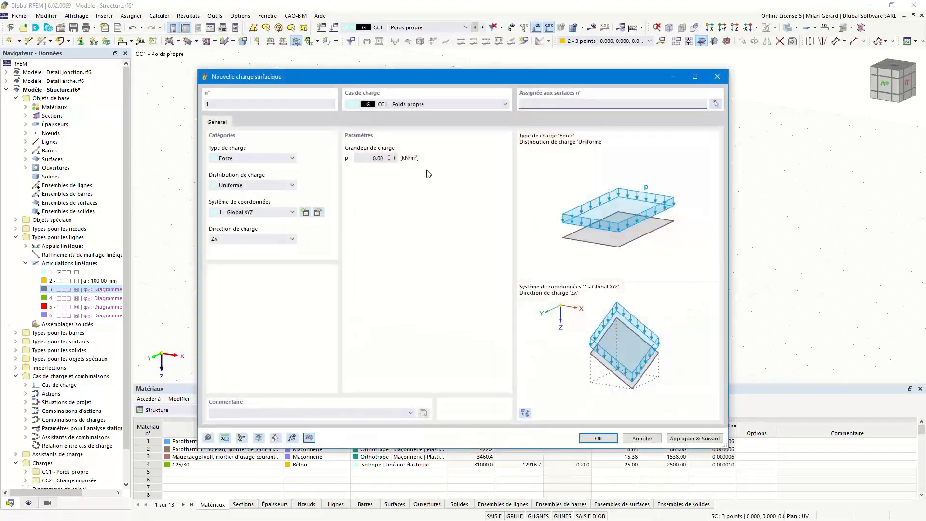
left_click(376, 159)
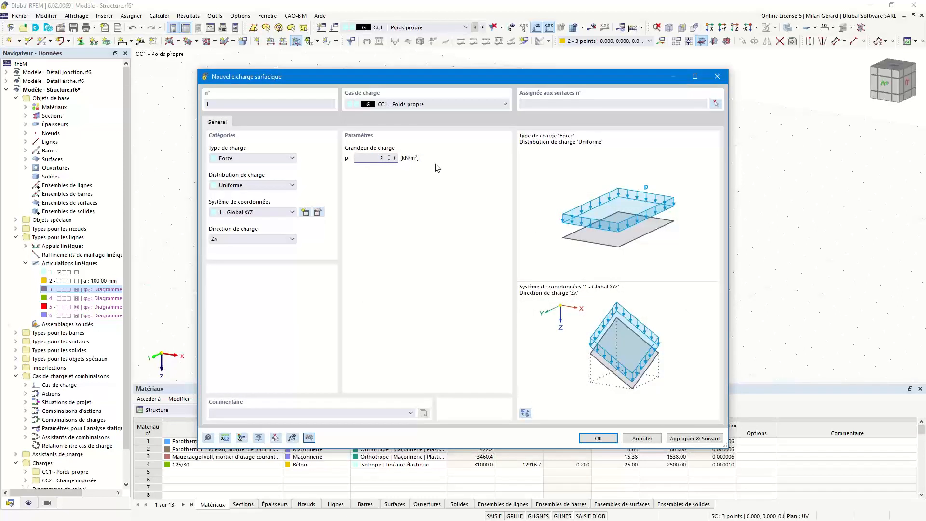
left_click(712, 103)
left_click(716, 104)
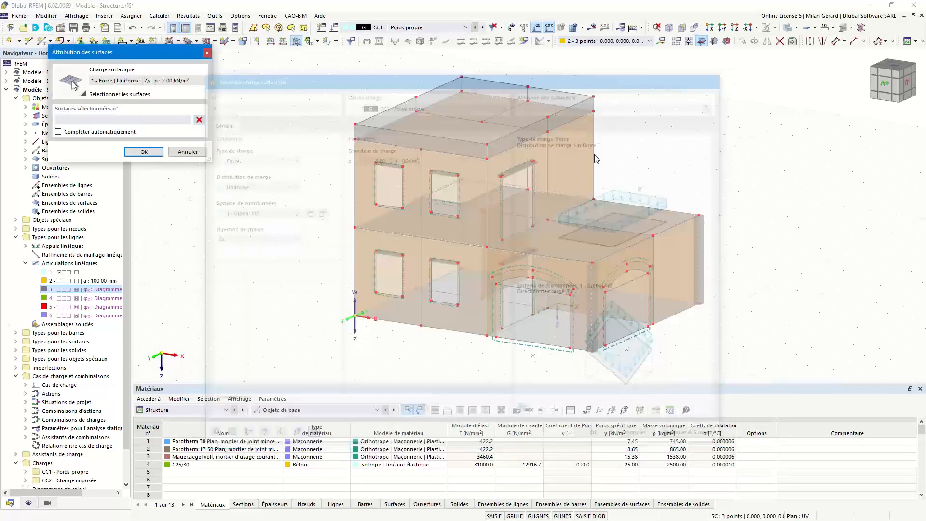
left_click(607, 214)
left_click(574, 202)
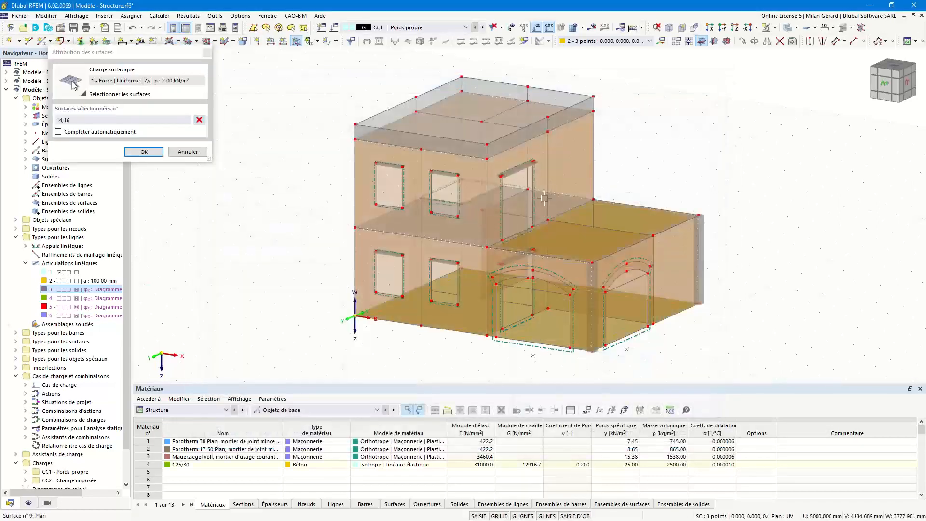
left_click(511, 190)
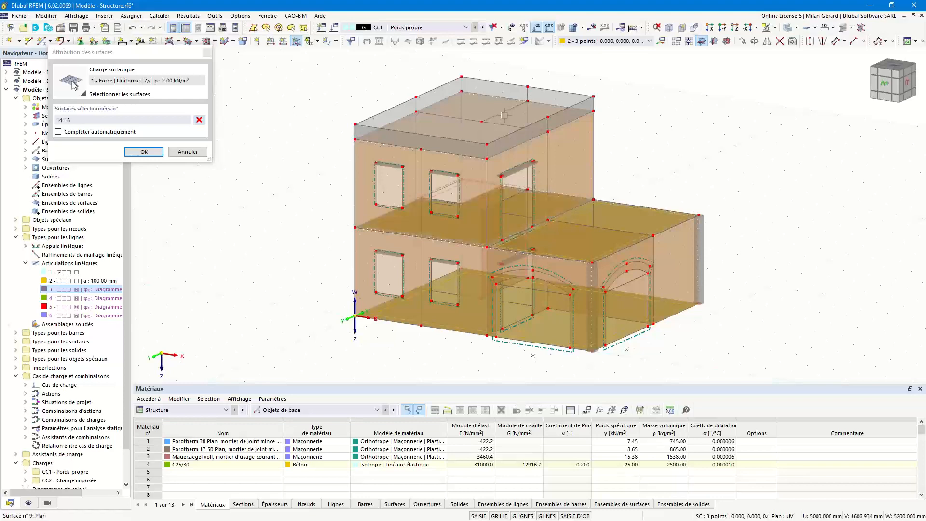
left_click(497, 103)
left_click(153, 152)
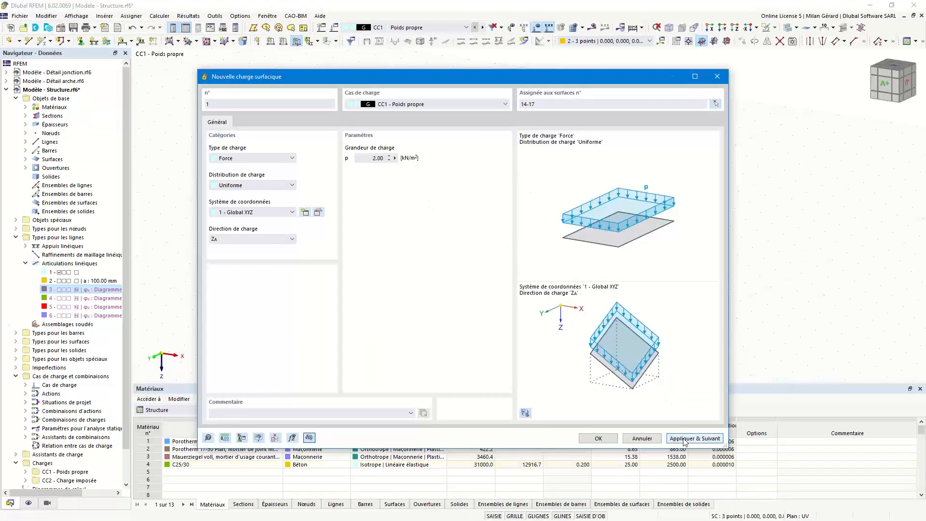
left_click(680, 438)
- Apply a uniform surface load of 2 kN/m² in load case CC2 - Charge imposée to surfaces 14, 15 and 17
left_click(403, 104)
left_click(401, 119)
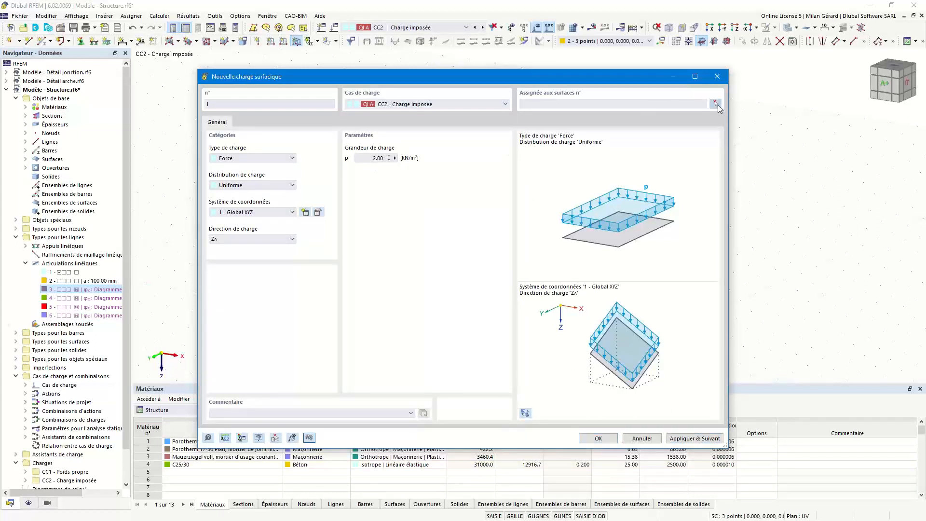
left_click(716, 104)
left_click(530, 309)
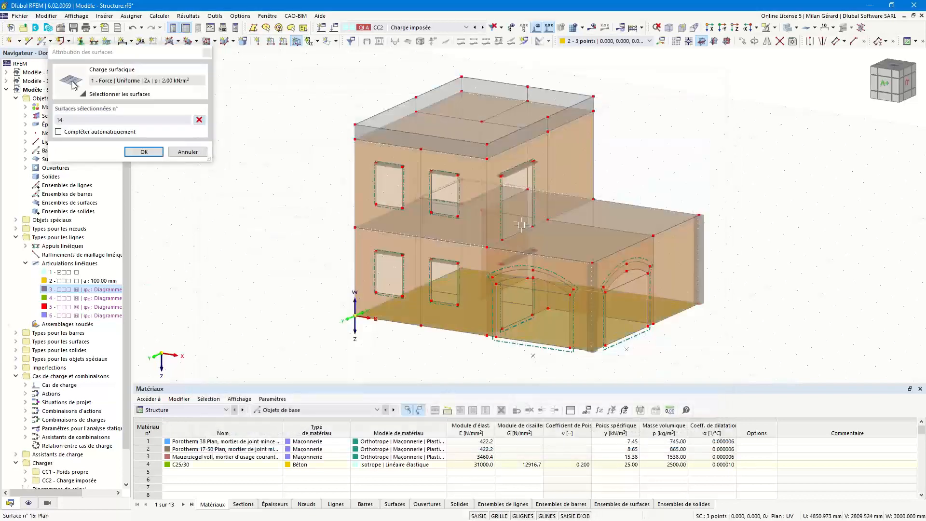
left_click(482, 217)
left_click(500, 115)
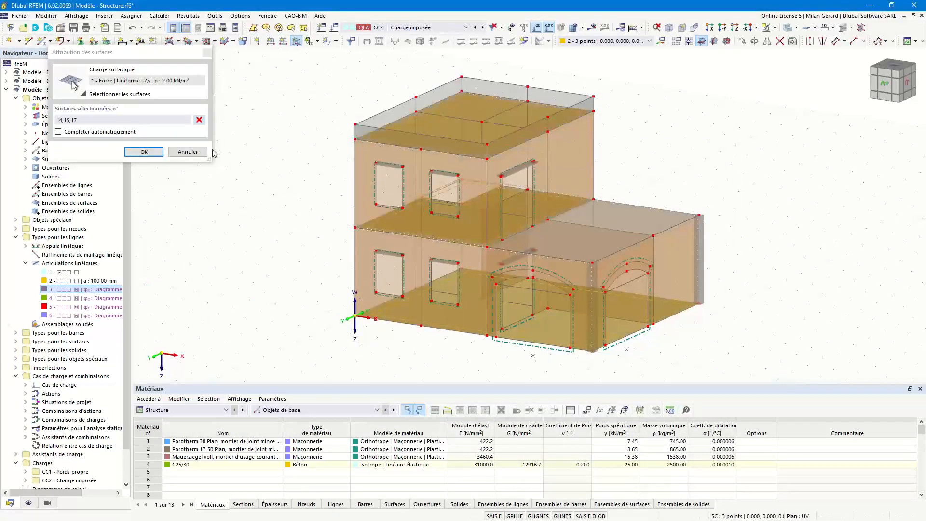
left_click(147, 152)
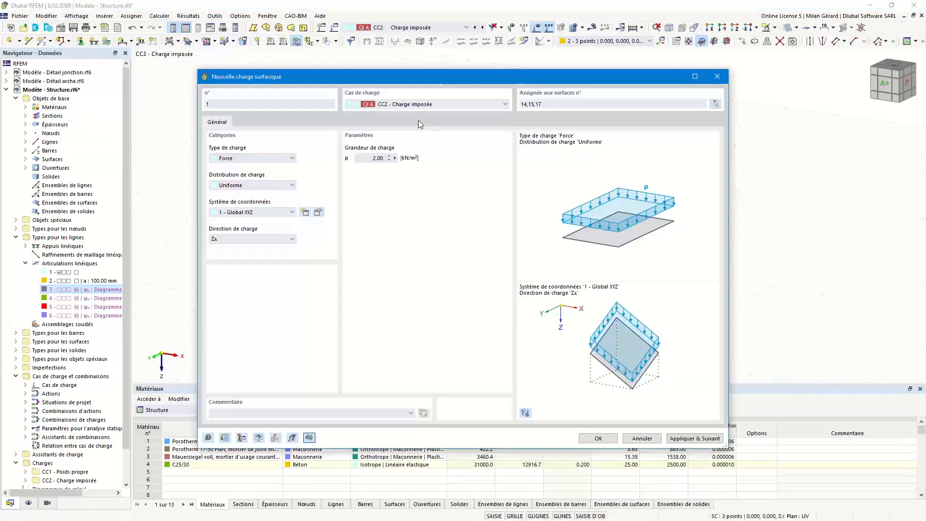
left_click(695, 438)
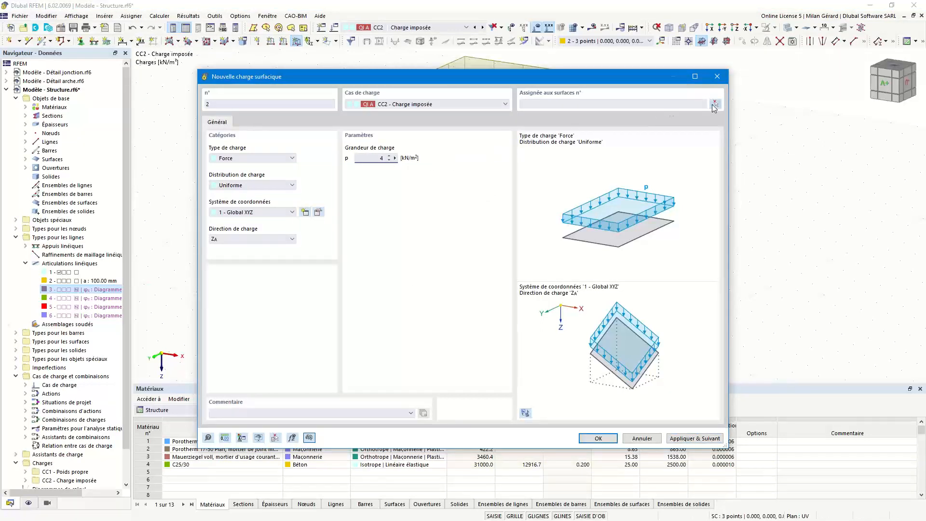
- Add a uniform surface load of 4 kN/m² in CC2 on the lower terrace slab, surface 16
left_click(714, 106)
left_click(629, 224)
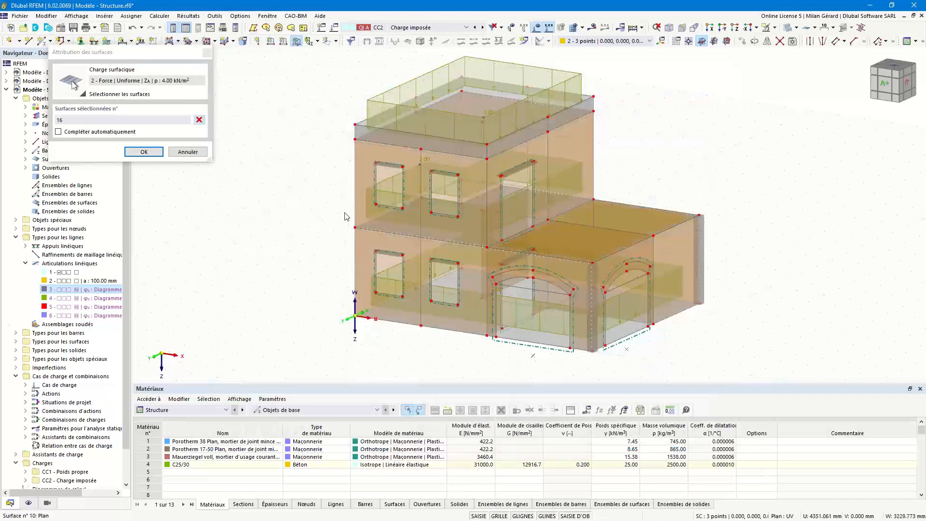
left_click(146, 151)
left_click(585, 437)
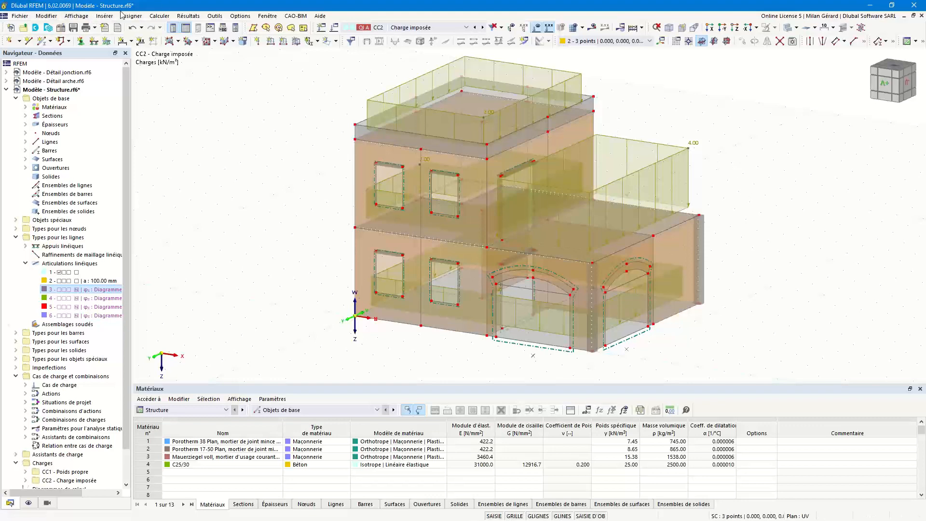
- Set the target finite element length to 200 mm in the mesh settings and generate the mesh
left_click(157, 18)
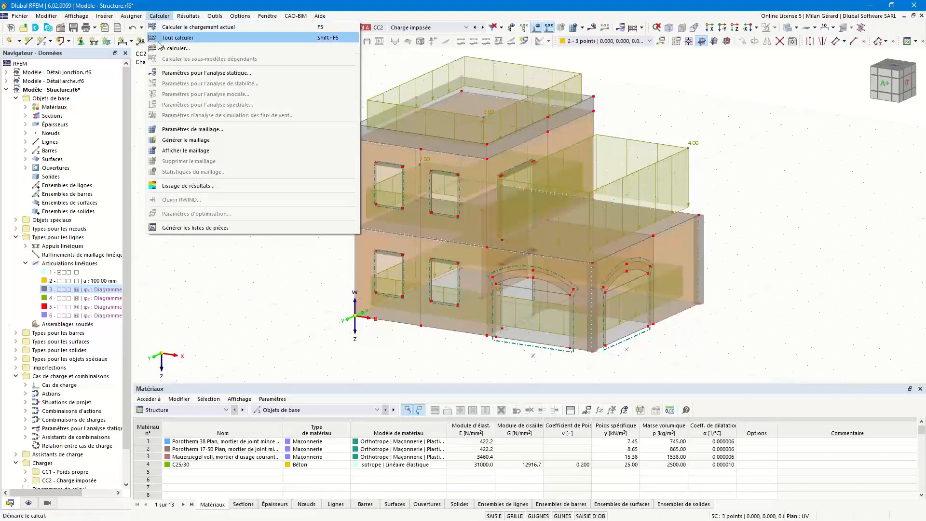
left_click(192, 129)
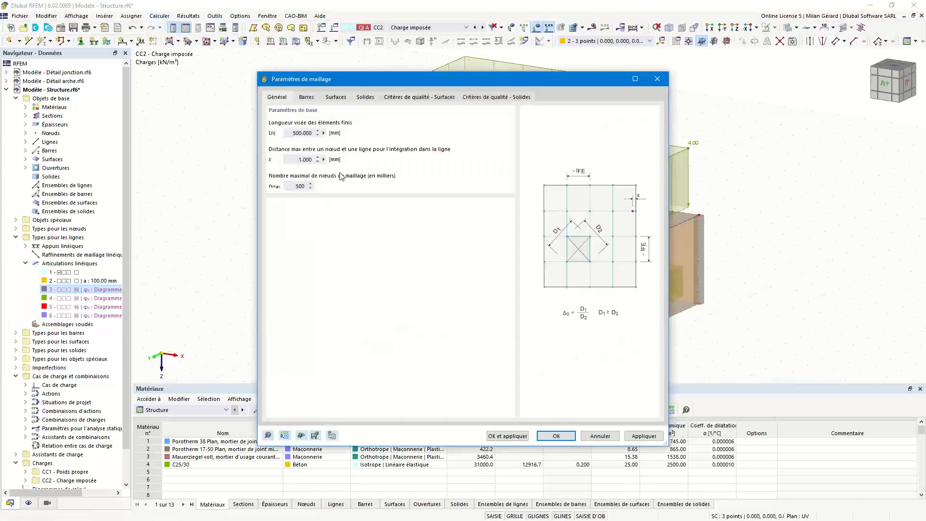
type("200")
left_click(504, 435)
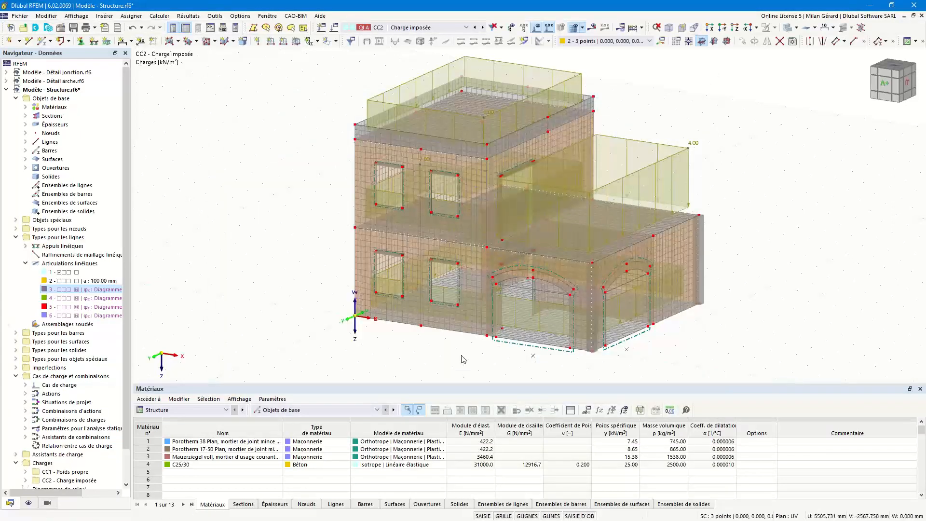
- Activate the support option for the ground-floor slab, surface 14, and start a new surface support for it
scroll(453, 285, "up", 5)
scroll(454, 285, "down", 5)
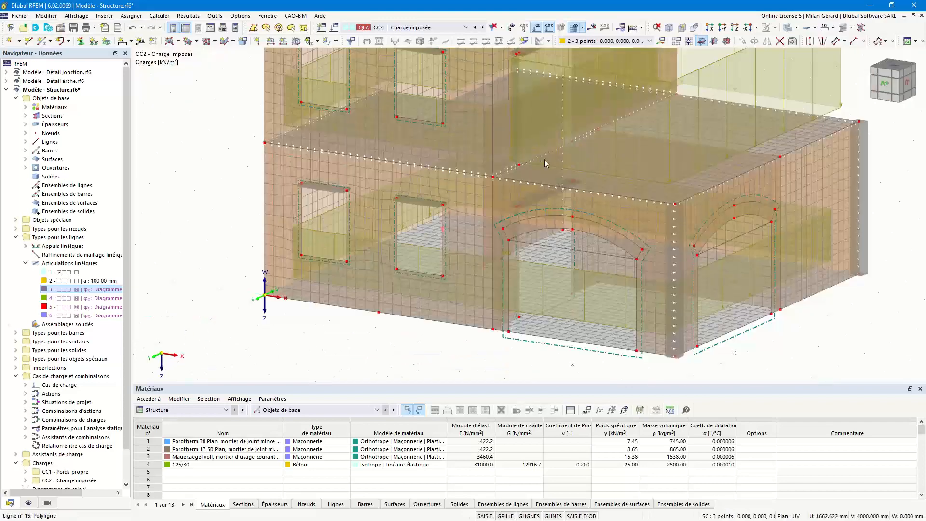
middle_click(747, 241)
middle_click(747, 241)
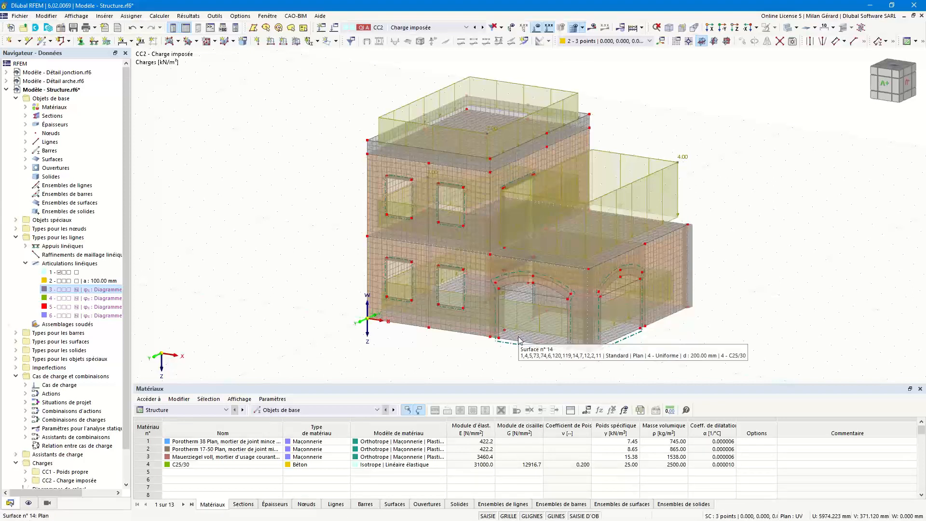
double_click(519, 339)
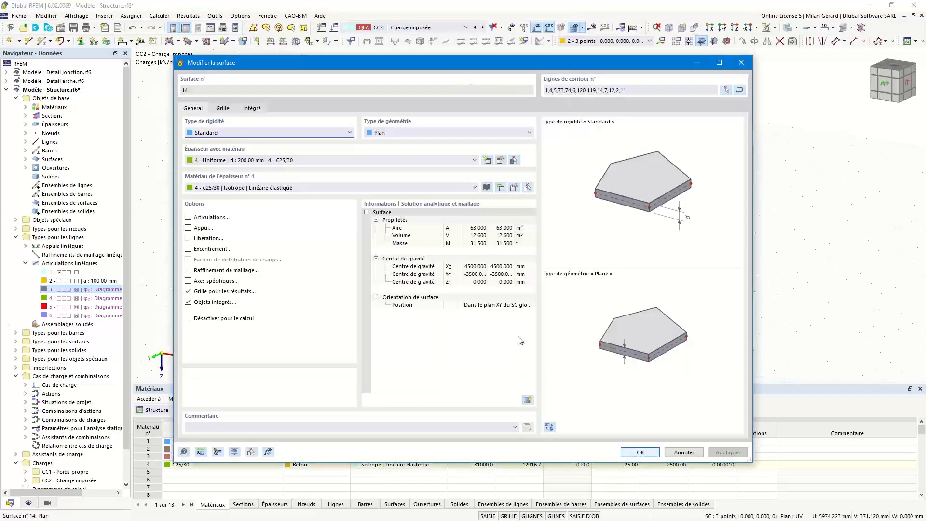
left_click(193, 230)
left_click(231, 109)
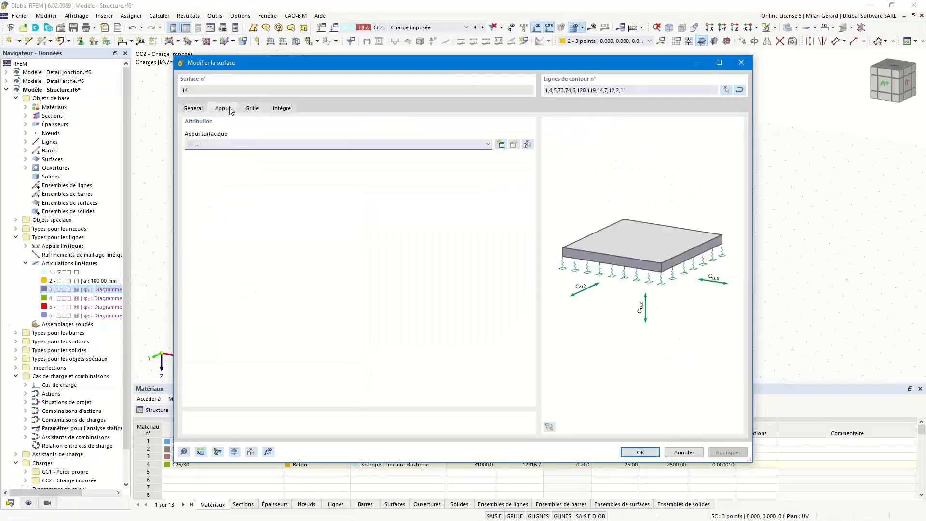
left_click(500, 144)
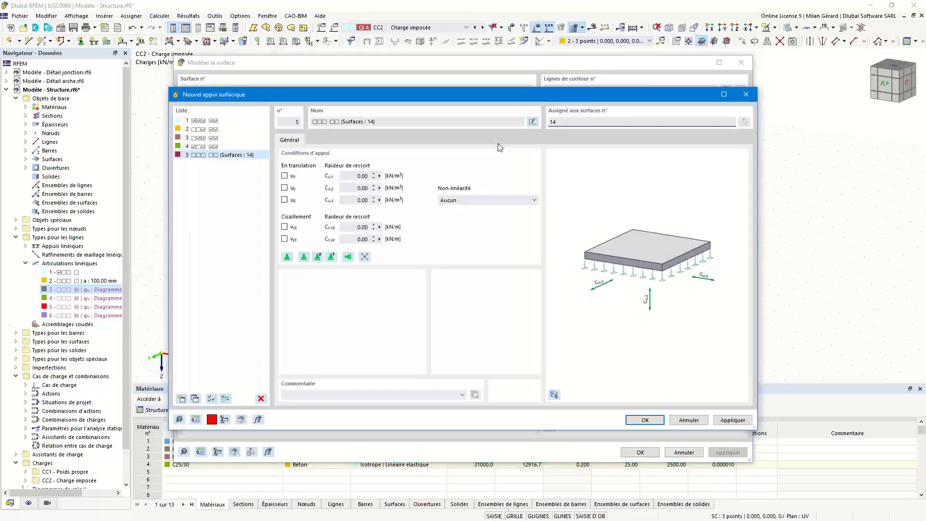
- Set the support's spring stiffnesses Cu,x and Cu,y to 20000 kN/m³ and Cu,z to 2000000 kN/m³, and accept the surface support
left_click(354, 174)
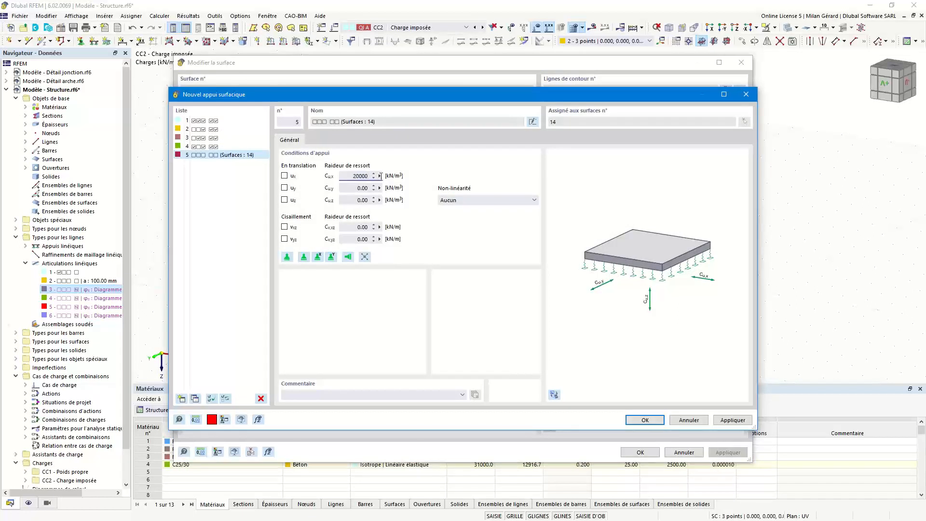
type("20000")
key("Tab")
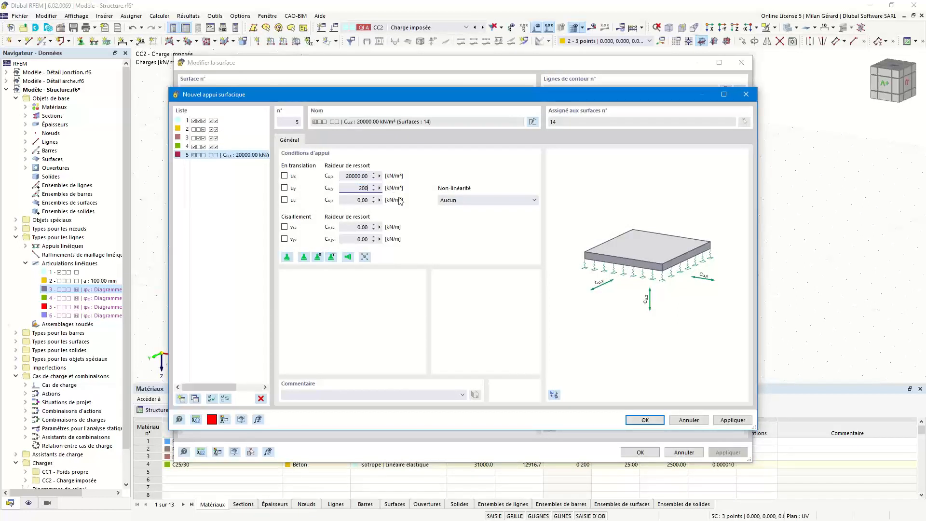
key("Tab")
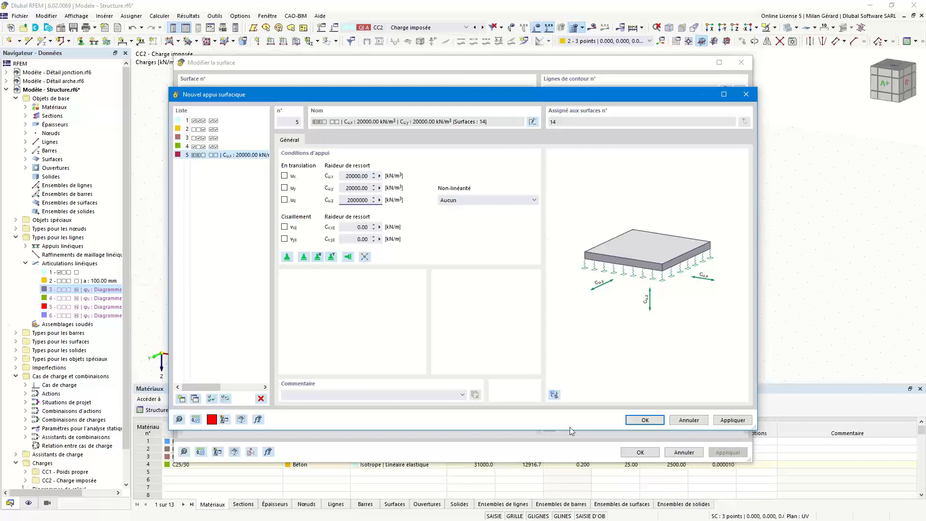
left_click(644, 420)
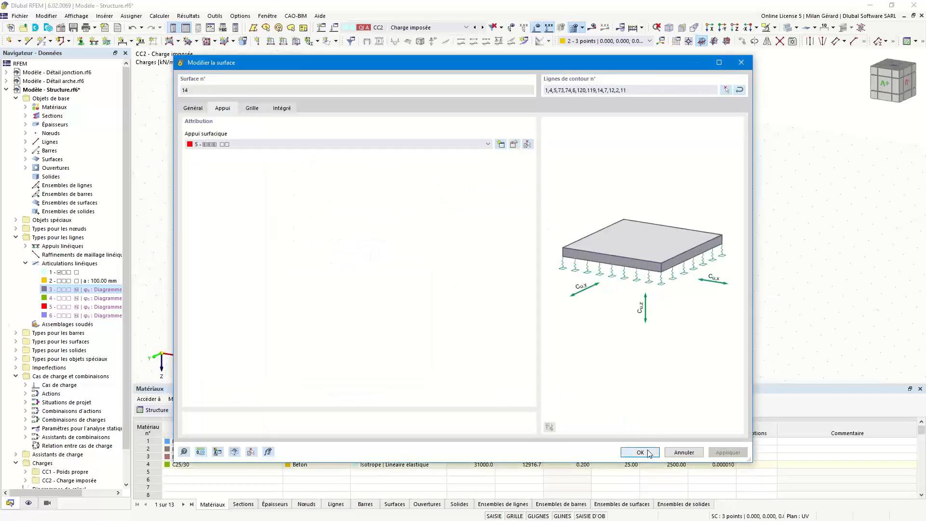
- Apply the surface support to the ground-floor slab, surface 14, and check the model
left_click(639, 452)
scroll(593, 317, "up", 5)
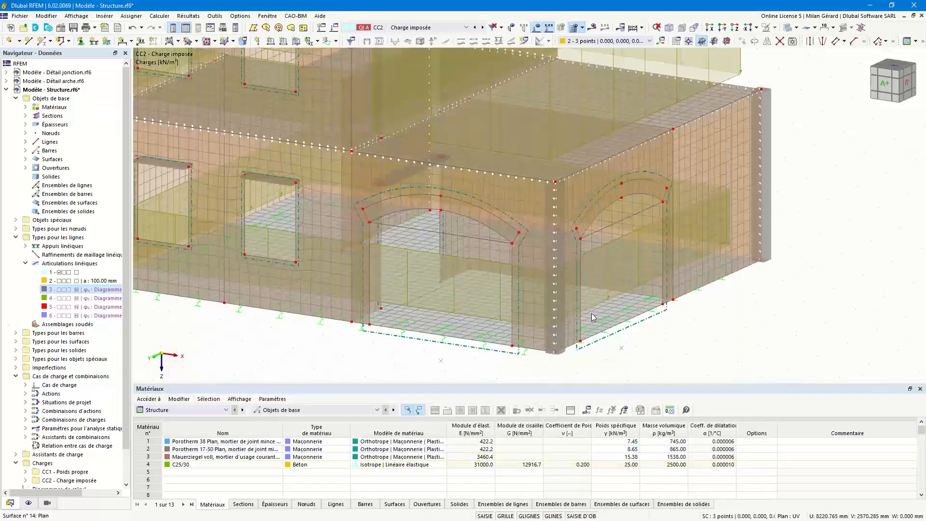
scroll(593, 317, "up", 2)
scroll(596, 347, "down", 5)
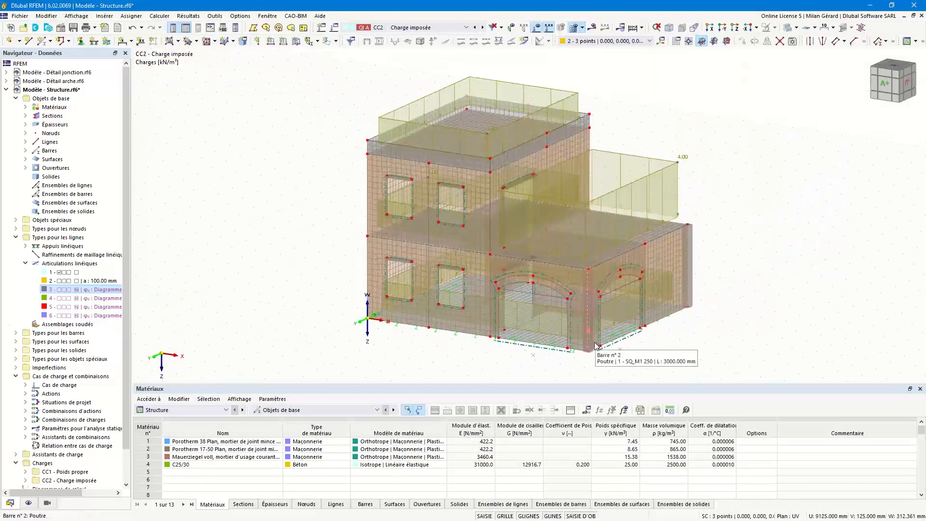
- Select load combination CO2 (1.35 * CC1 + 1.50 * CC2) and run its calculation to get the results
left_click(443, 28)
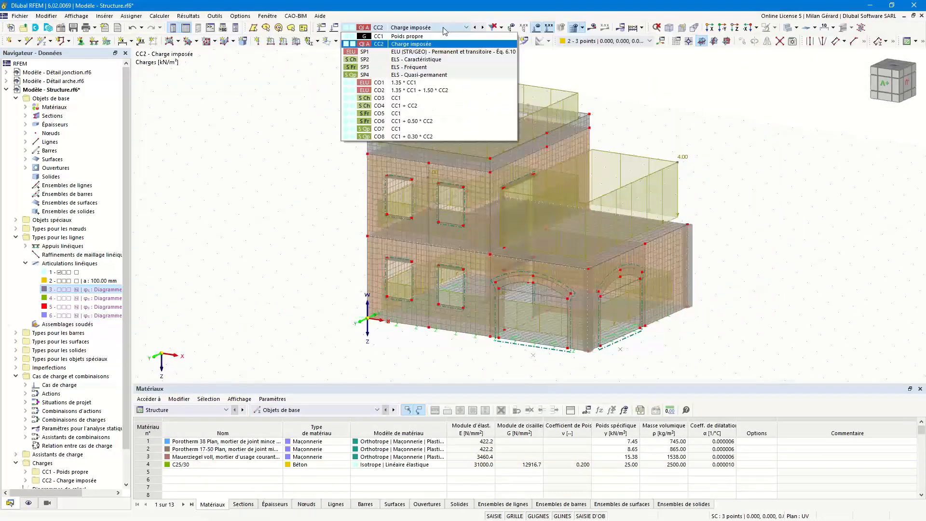
left_click(409, 90)
left_click(594, 28)
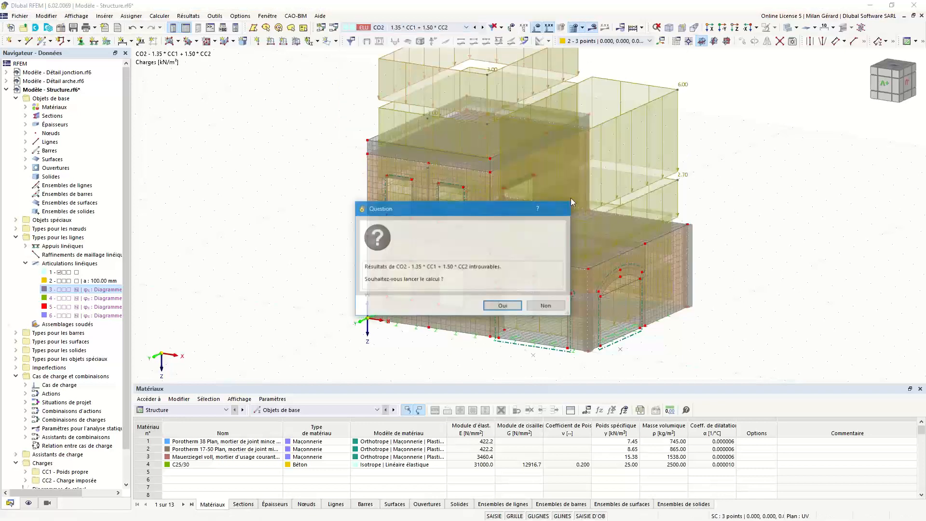
left_click(505, 304)
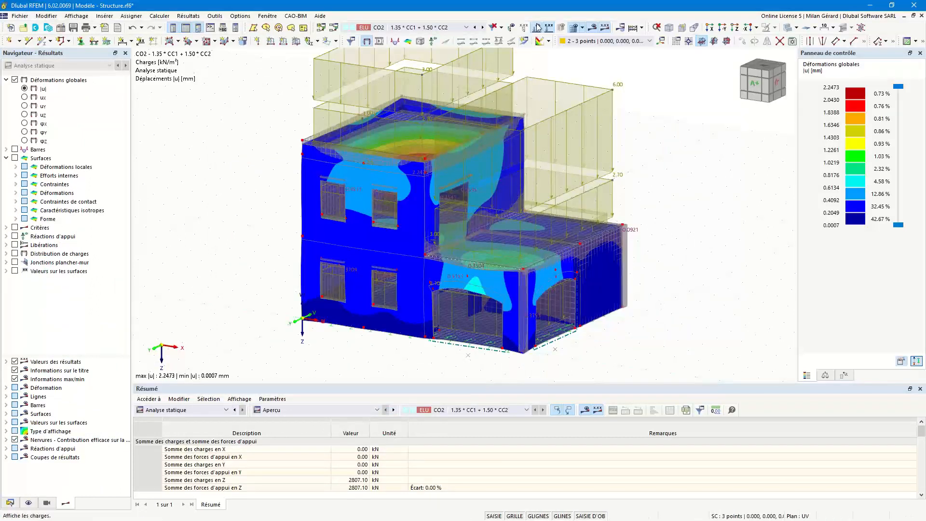
- Hide the loads and the finite element mesh in the CO2 deformation display
left_click(573, 29)
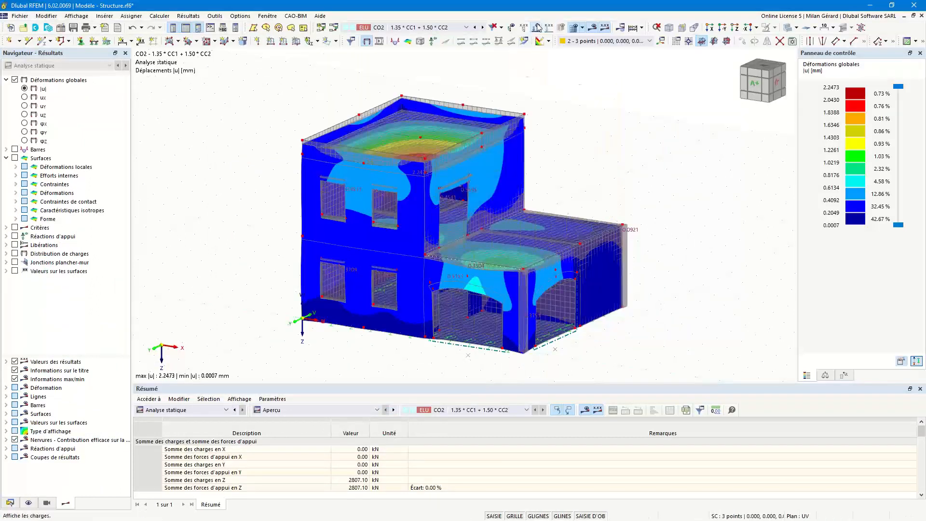
left_click(574, 29)
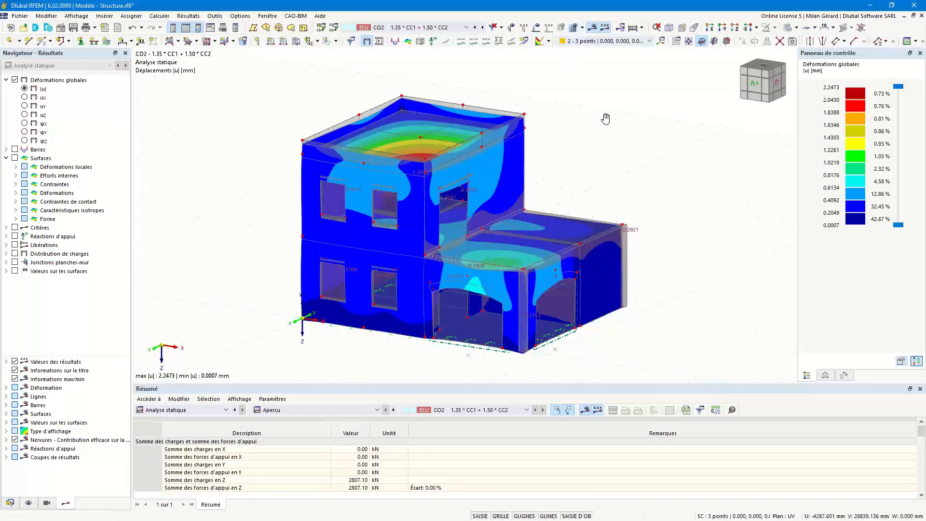
scroll(608, 125, "up", 1)
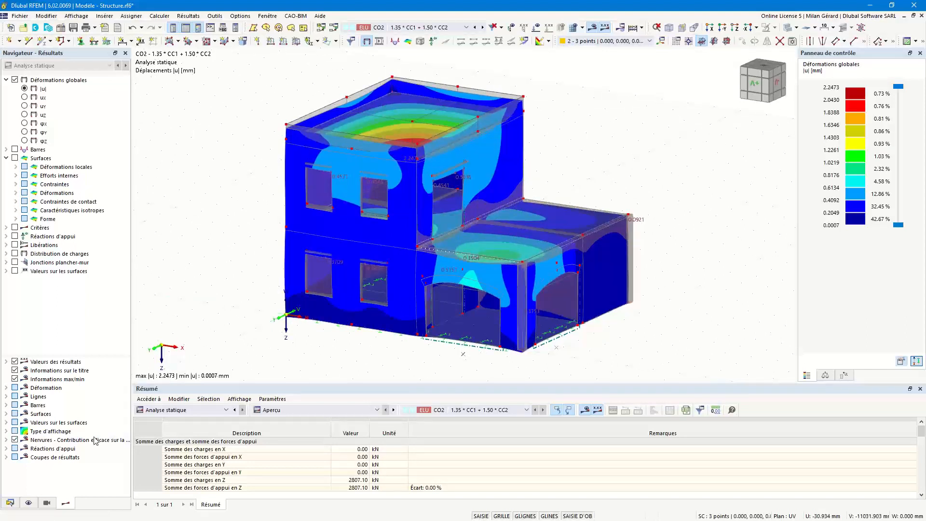
- Limit the visible surfaces to those made of material 1, Porotherm 38 Plan
left_click(46, 503)
left_click(16, 378)
left_click(26, 388)
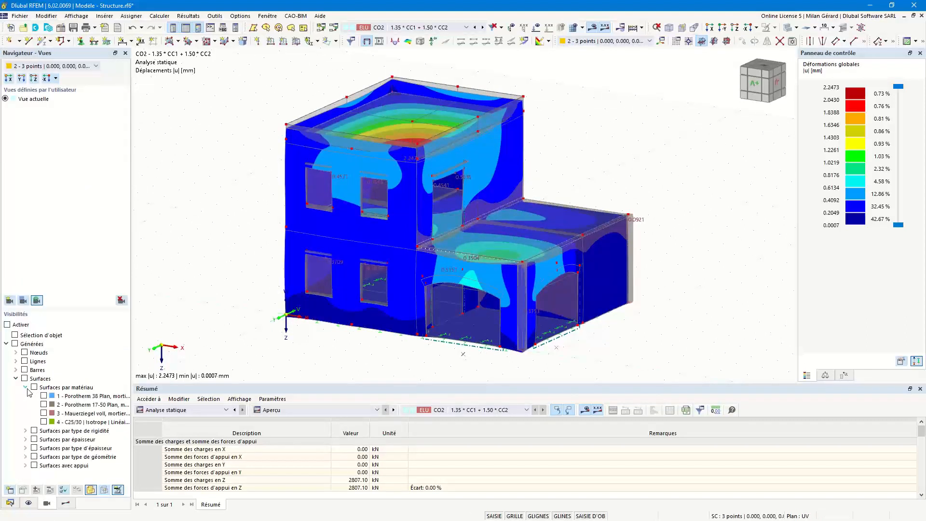
left_click(44, 396)
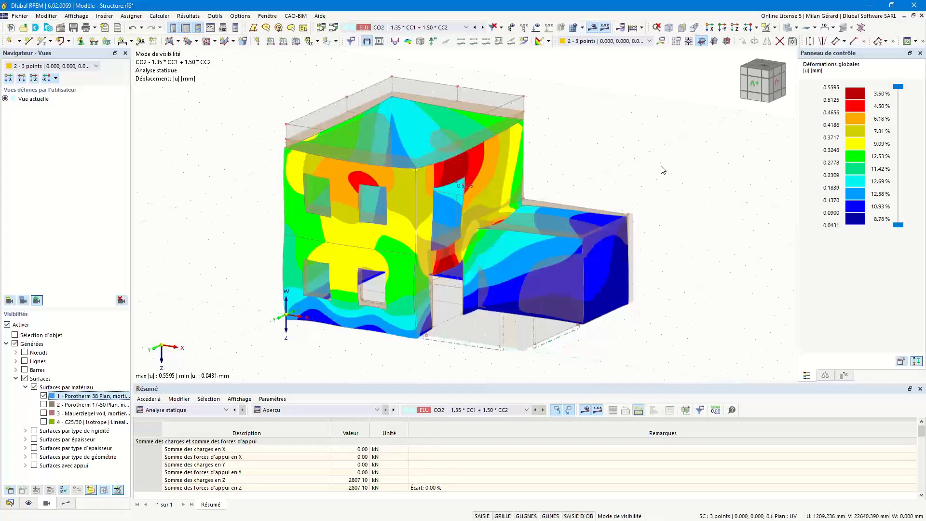
- Display the basic surface stresses σy,- on the Porotherm 38 walls instead of the global deformations
left_click(66, 502)
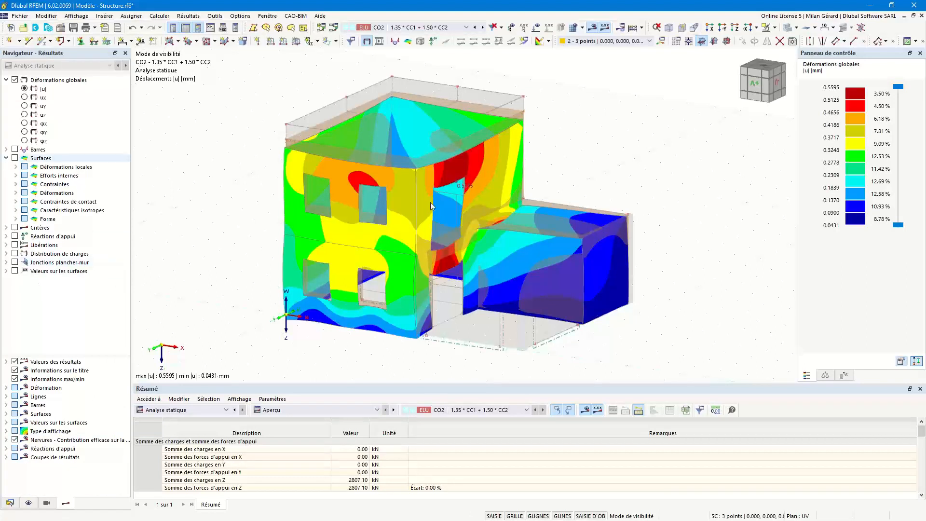
left_click(16, 184)
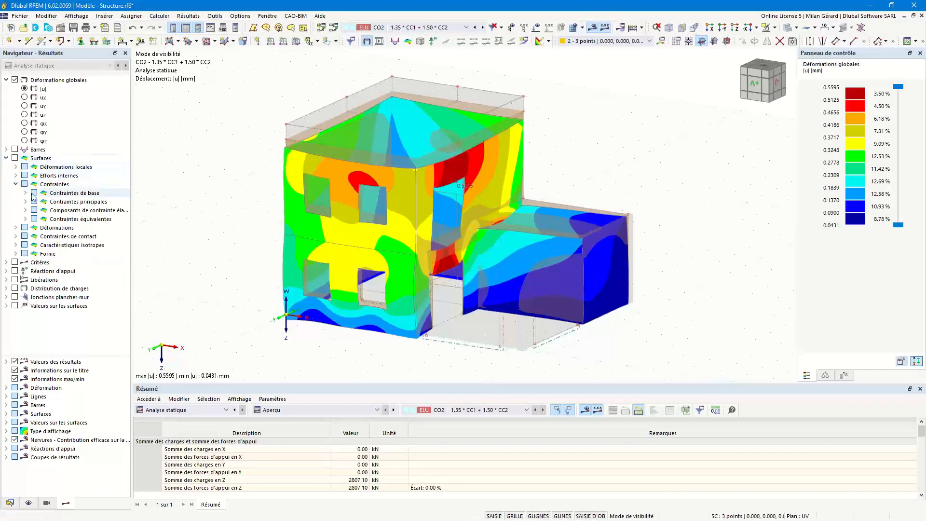
left_click(25, 193)
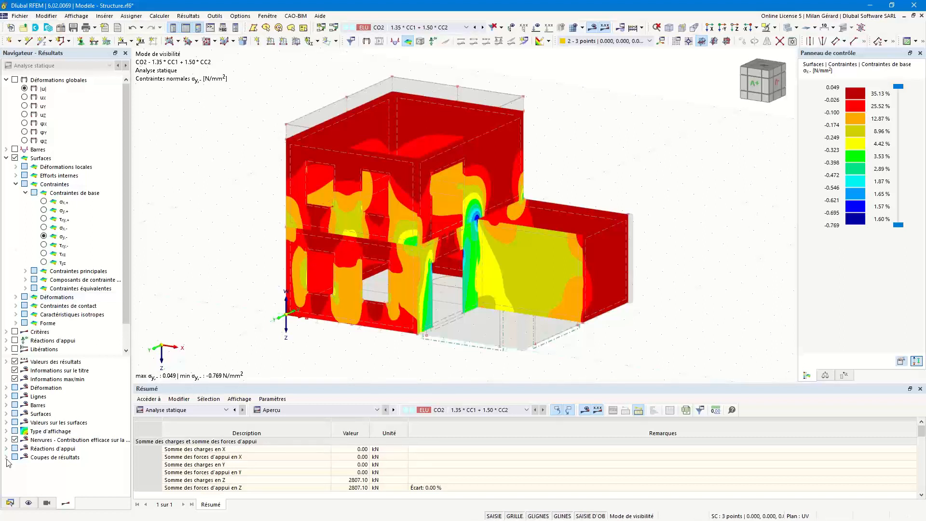
- Examine the ultimate compressive and tensile strengths of material 1, Porotherm 38 Plan, for comparison with the wall stresses, and close its properties without changes
left_click(9, 502)
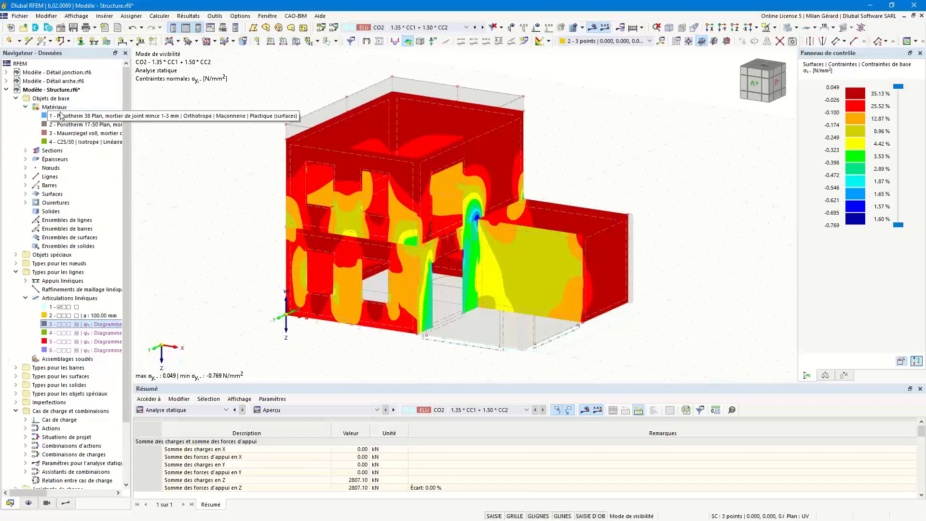
double_click(61, 116)
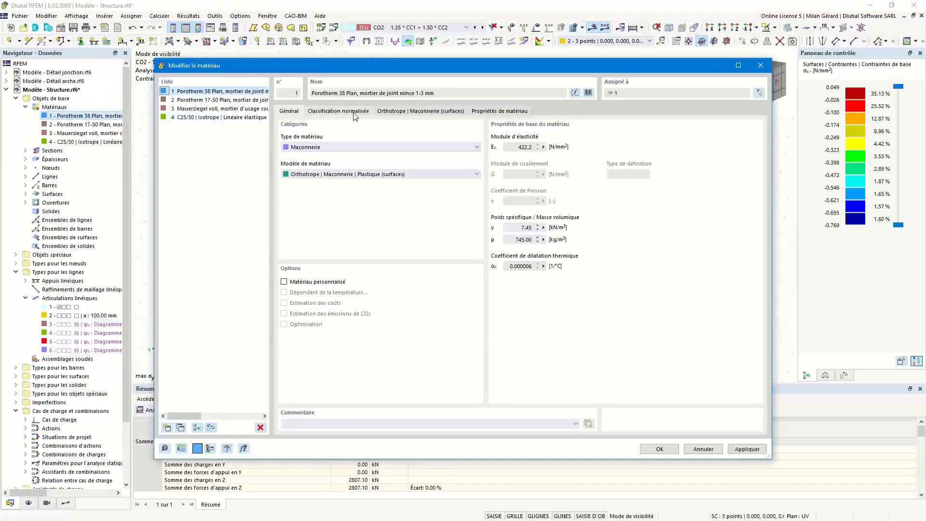
left_click(411, 111)
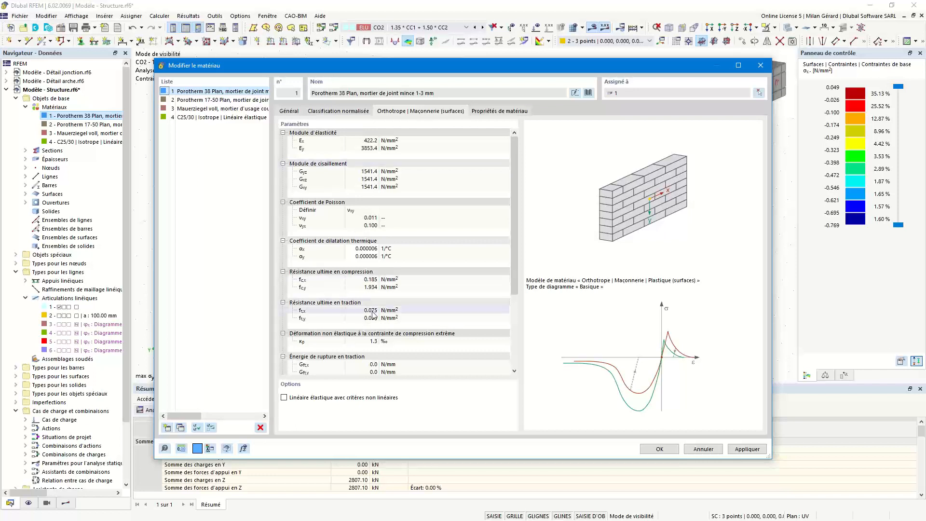
left_click(345, 271)
left_click(344, 302)
key("Down")
key("Down")
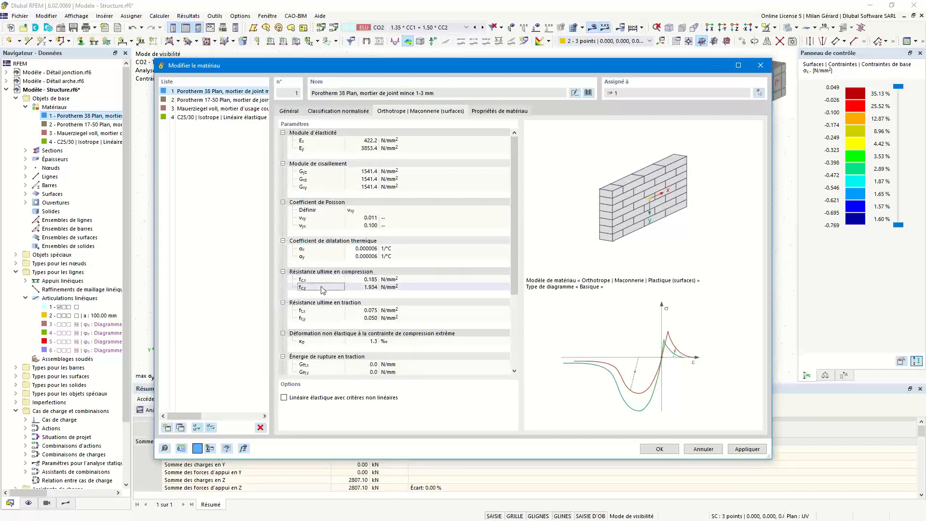
left_click(357, 320)
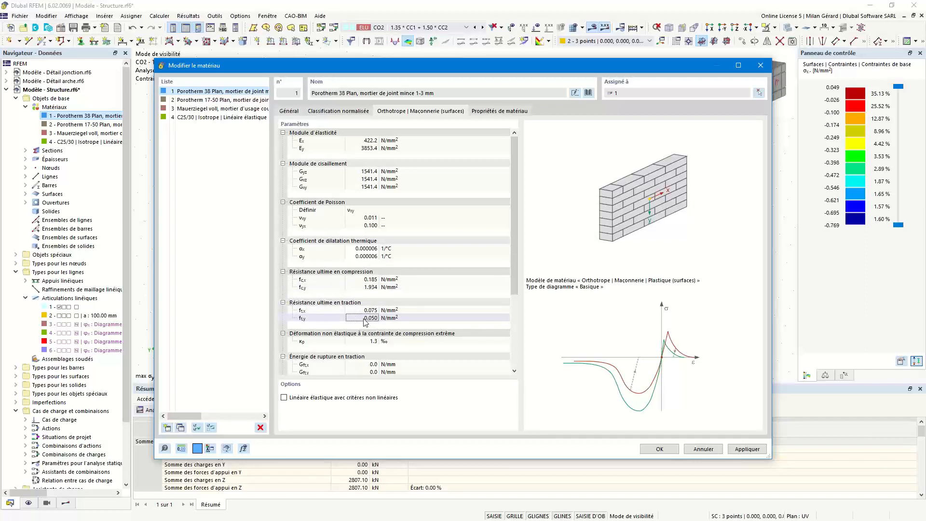
left_click_drag(401, 70, 493, 65)
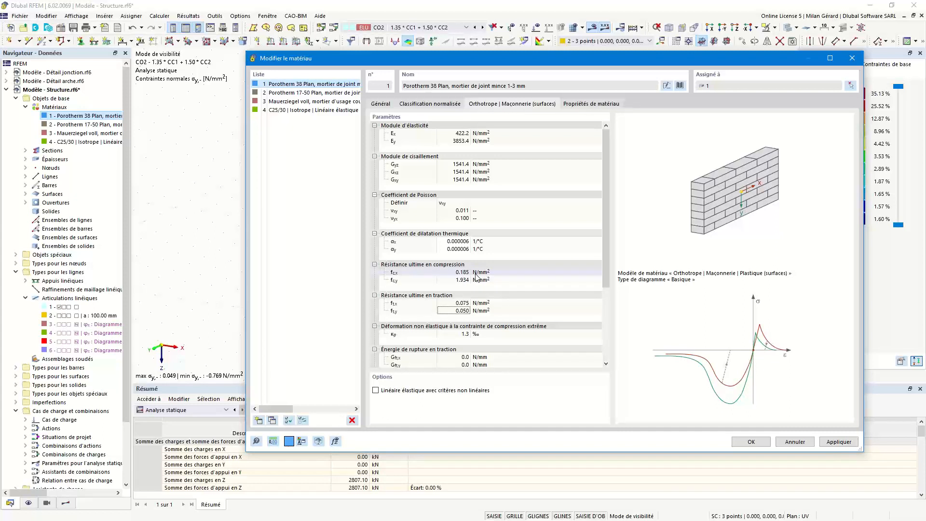
left_click(457, 280)
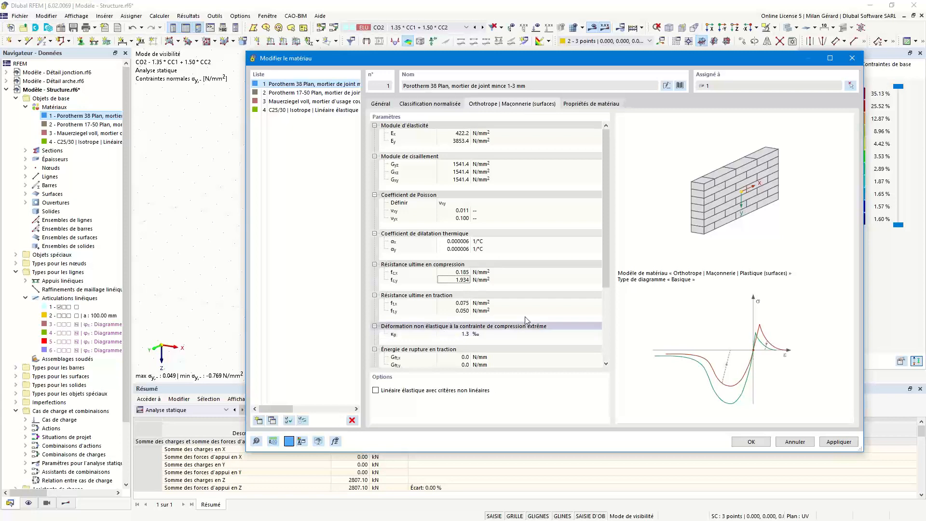
left_click(852, 58)
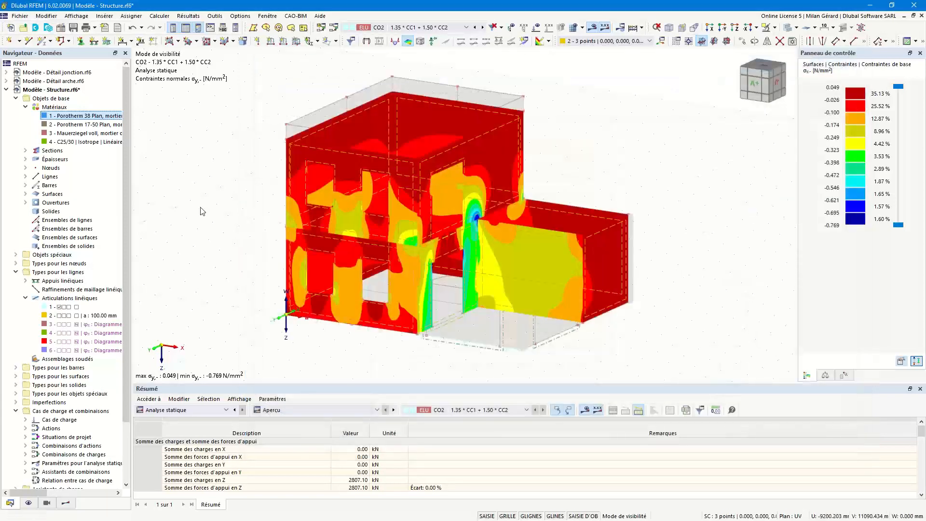
- Save the current display as a user-defined view named "Contraintes murs 38cm"
left_click(46, 503)
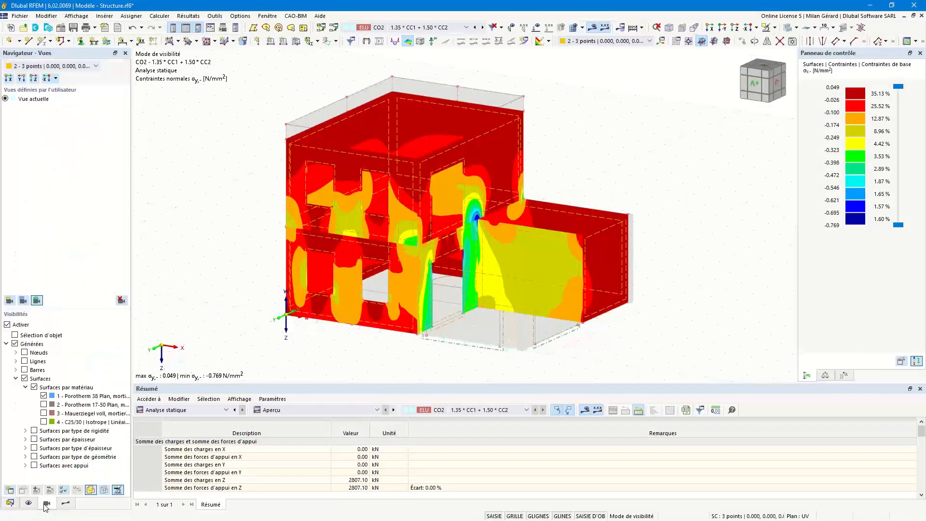
left_click(10, 300)
type("Contrainte")
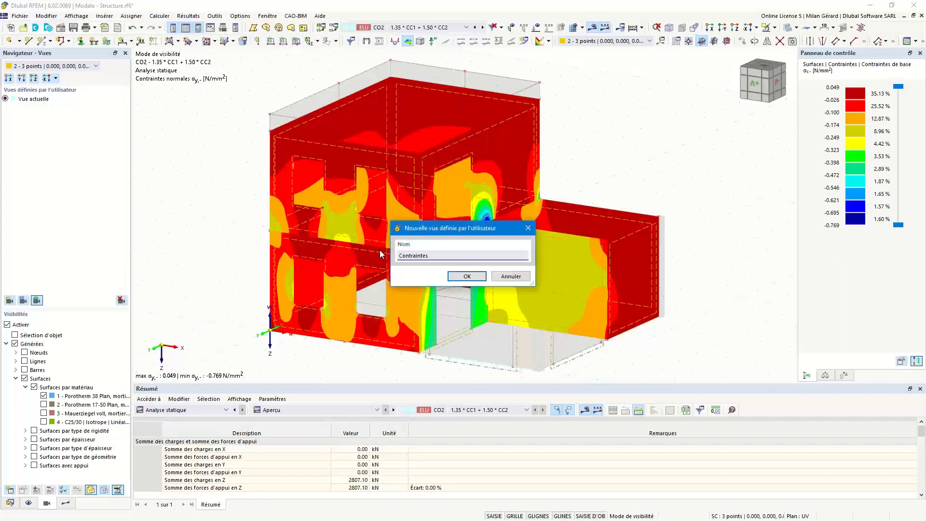
type("s murs 38cm")
left_click(463, 278)
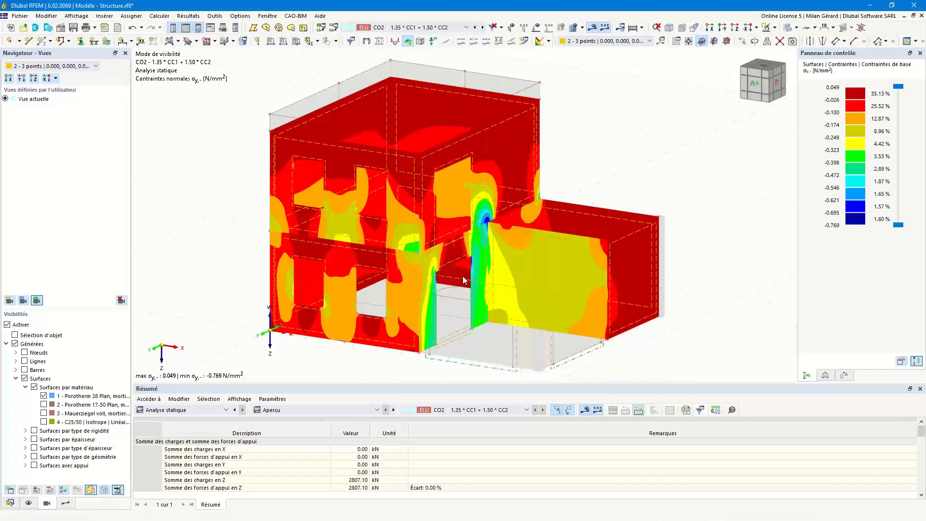
- Show only the surfaces of material 3, Mauerziegel voll, and hide those of material 1
left_click(44, 413)
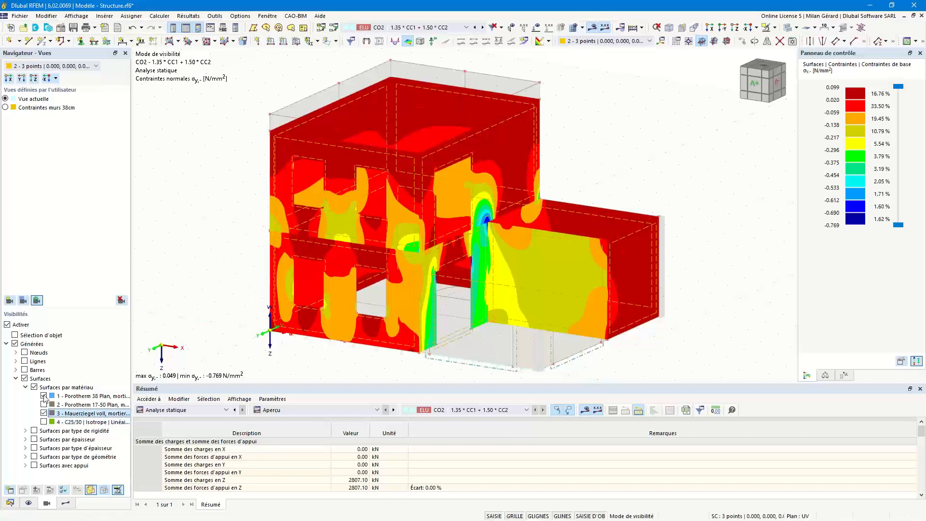
left_click(44, 395)
left_click(44, 396)
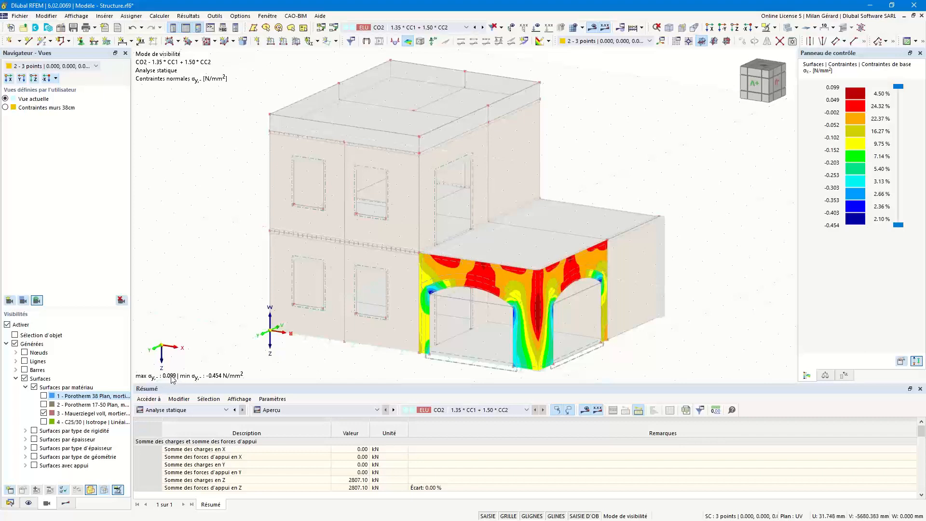
- Examine the ultimate compressive and tensile strengths of material 3, Mauerziegel voll, and close its properties without changes
left_click(10, 503)
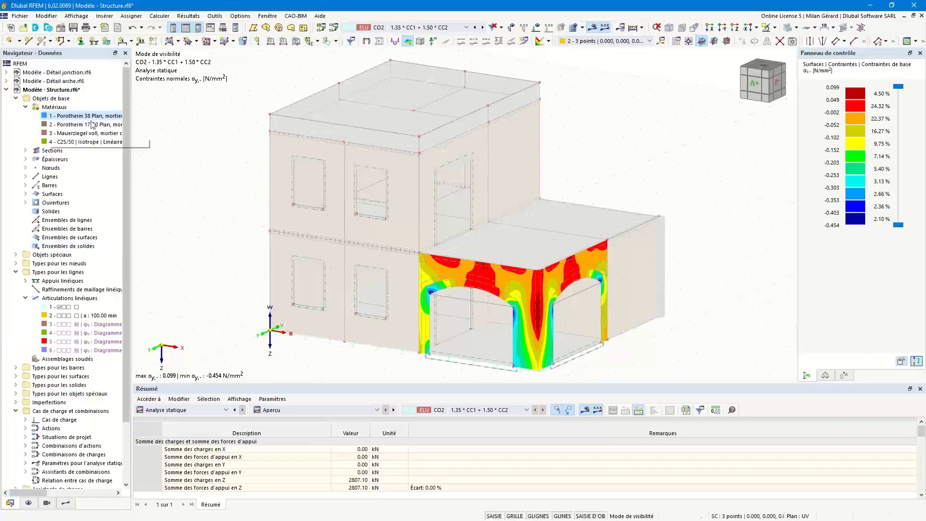
double_click(69, 136)
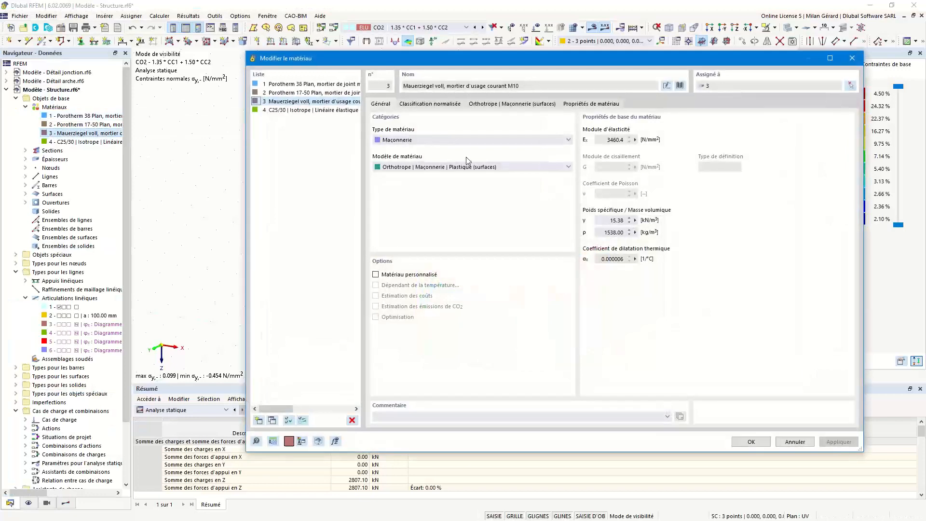
left_click(496, 104)
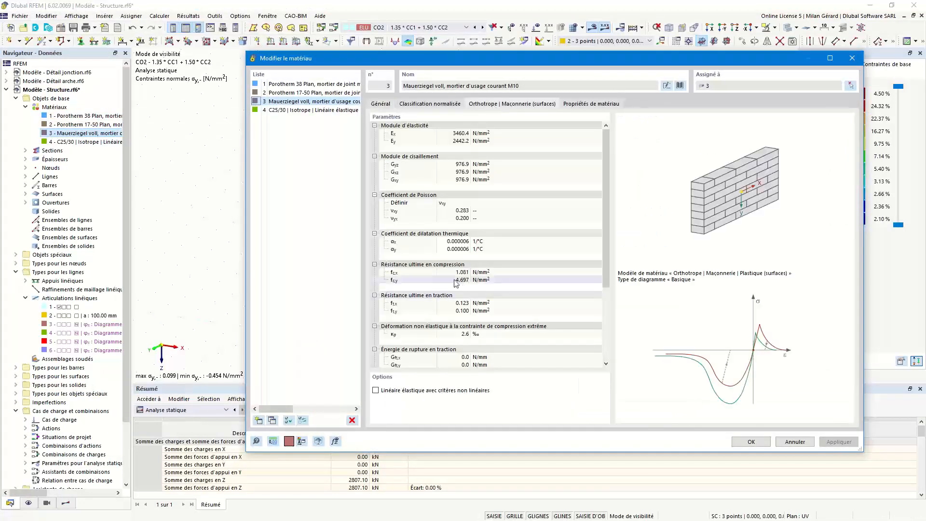
left_click(452, 310)
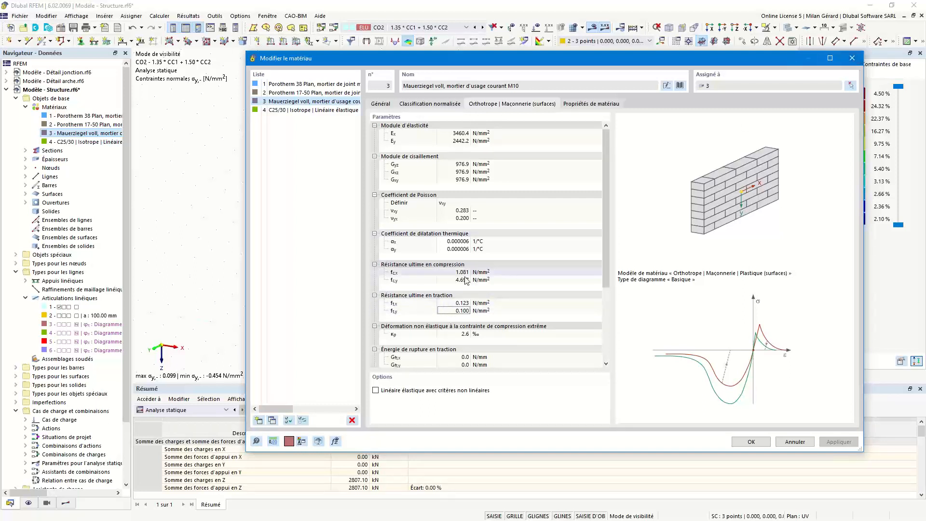
left_click(850, 58)
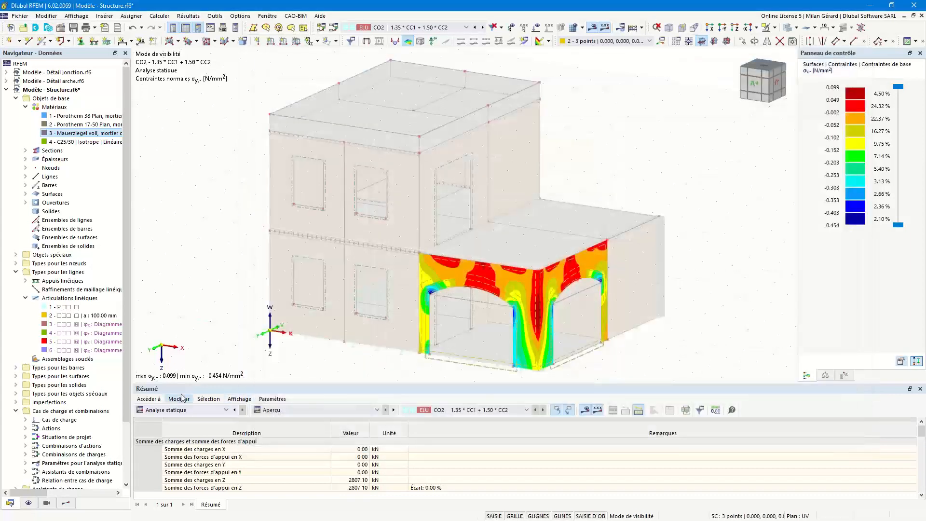
- Save the current stress display of the brick walls as a user-defined view named "Contraintes murs 25cm"
left_click(46, 502)
left_click(9, 300)
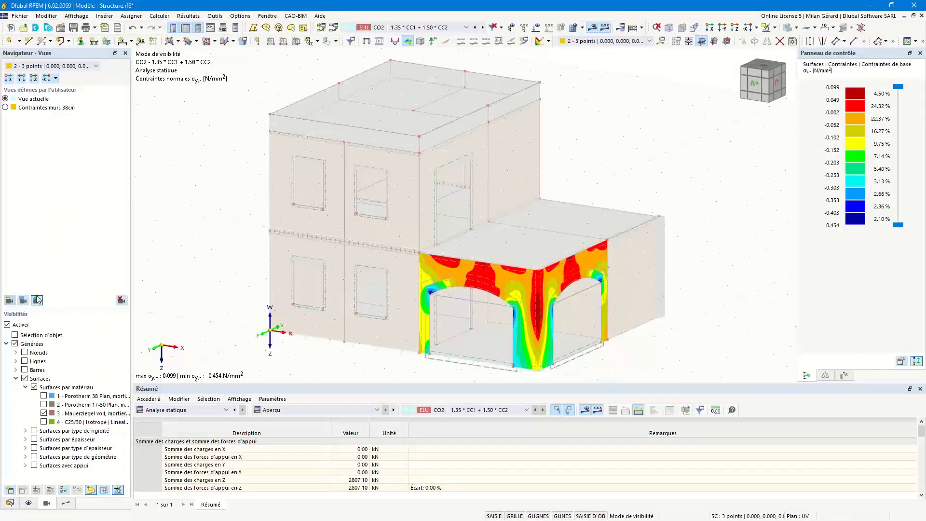
type("Contraintes murs 25cm")
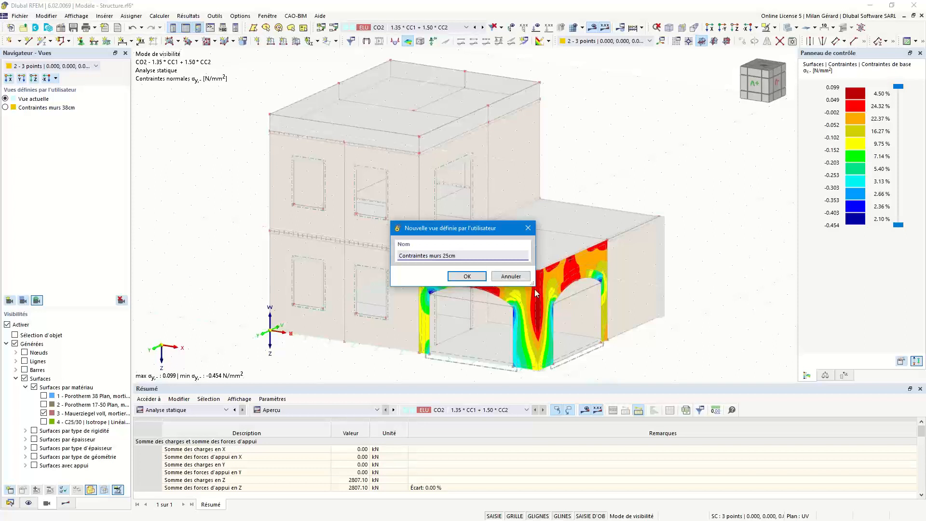
left_click(477, 277)
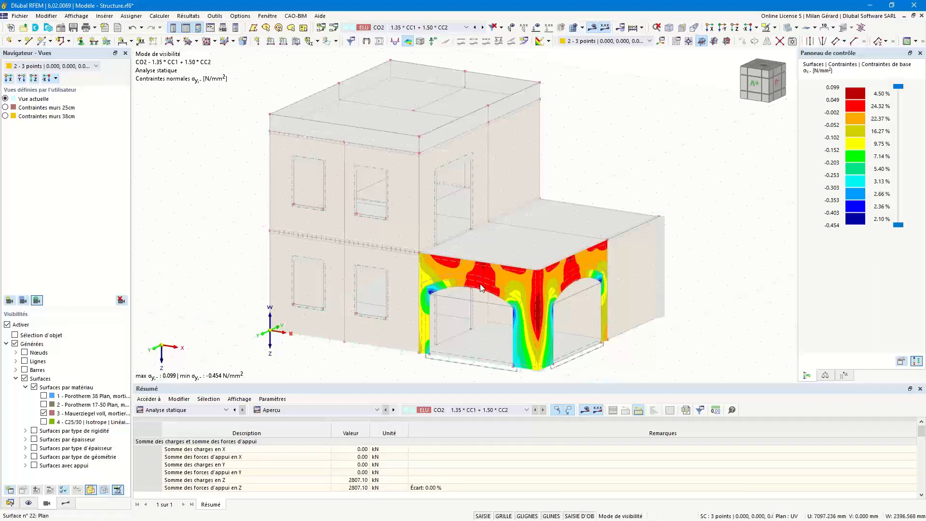
- Isolate the front arch surface so that only its σy,- stresses are displayed
left_click(765, 27)
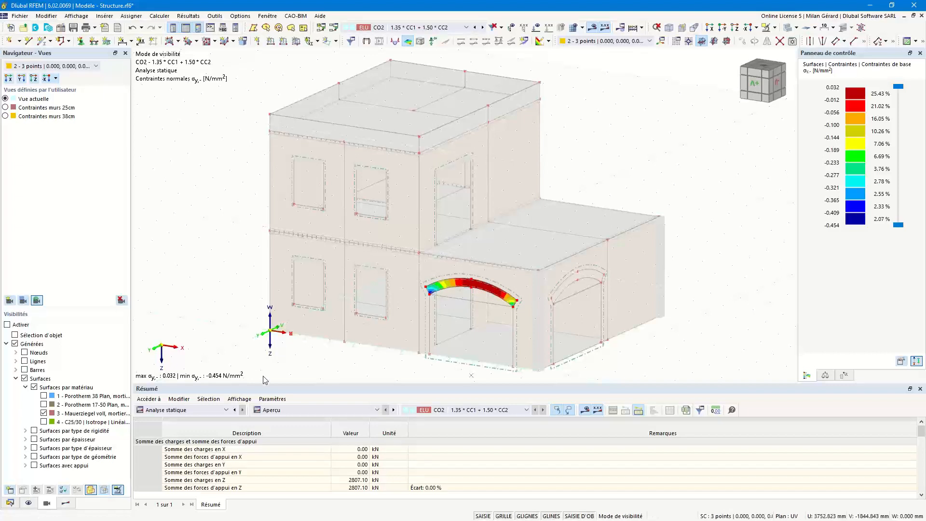
- Display the finite element axis systems x, y, z on the arch surface and view them closely with its stresses
left_click(27, 503)
scroll(53, 294, "down", 10)
scroll(53, 292, "up", 7)
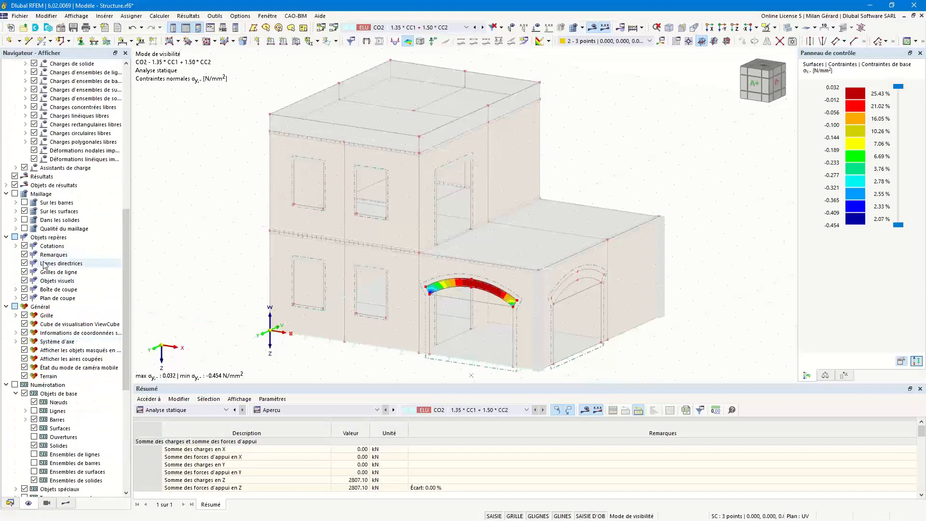
scroll(42, 258, "up", 4)
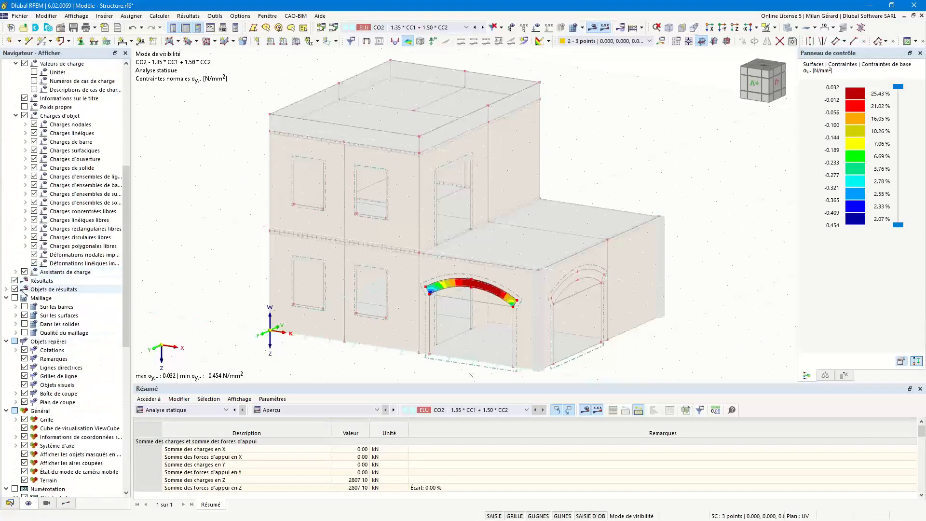
left_click(16, 316)
left_click(34, 341)
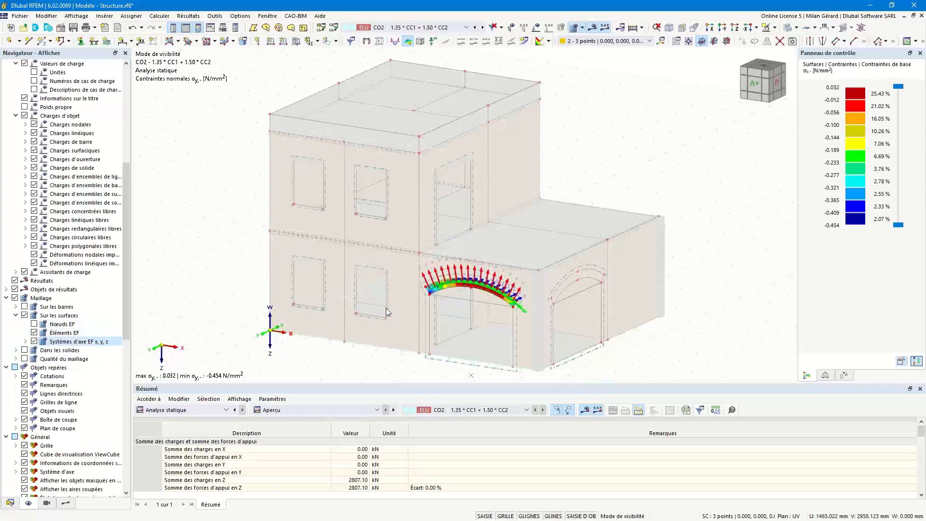
scroll(427, 299, "up", 6)
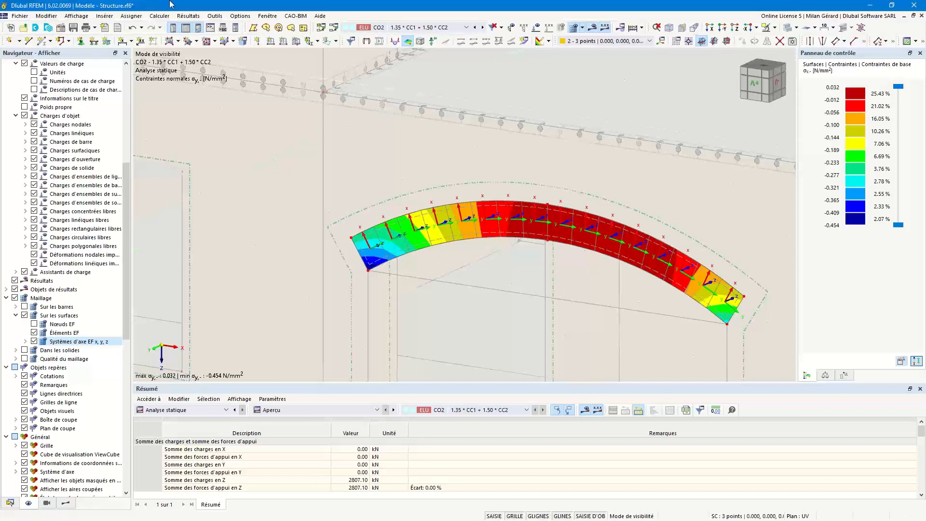
- Switch to the model Détail arche.rf6, showing the Arc / Voûte slide with the thrust calculation on the way
left_click(267, 16)
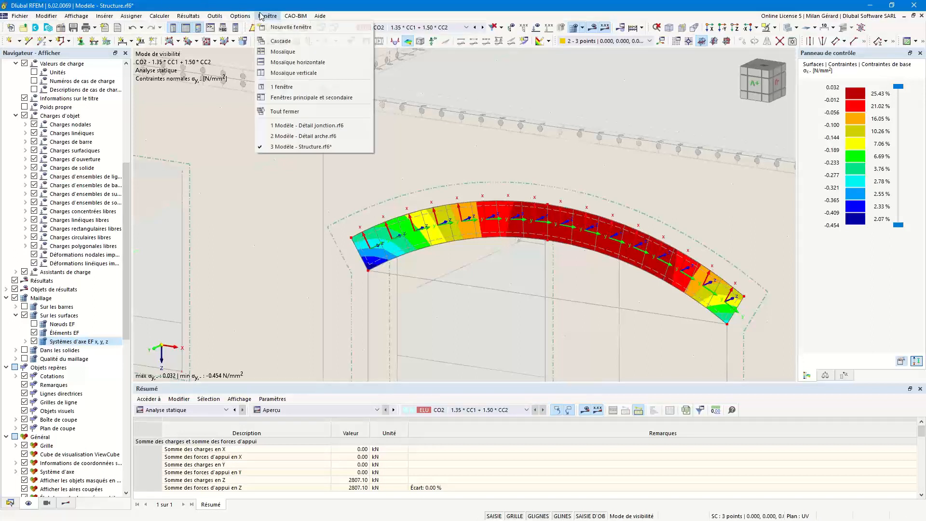
left_click(307, 136)
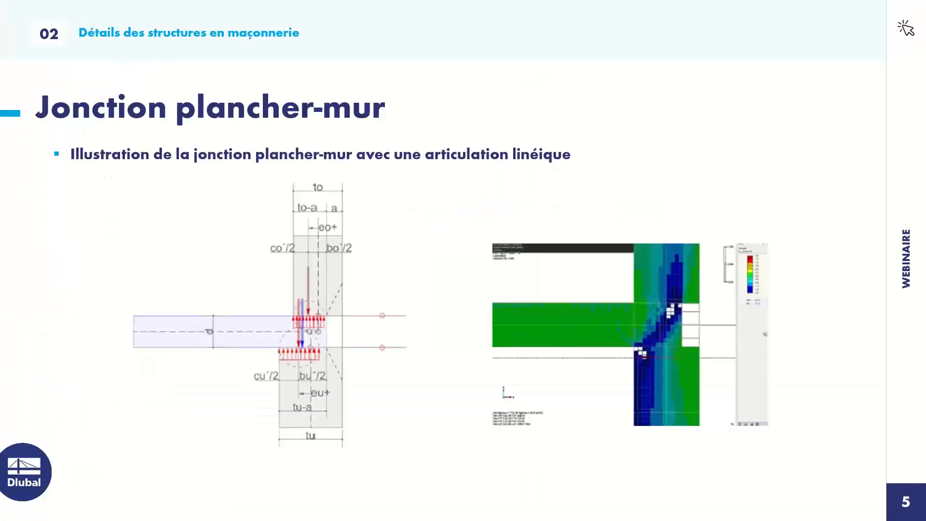
key("Right")
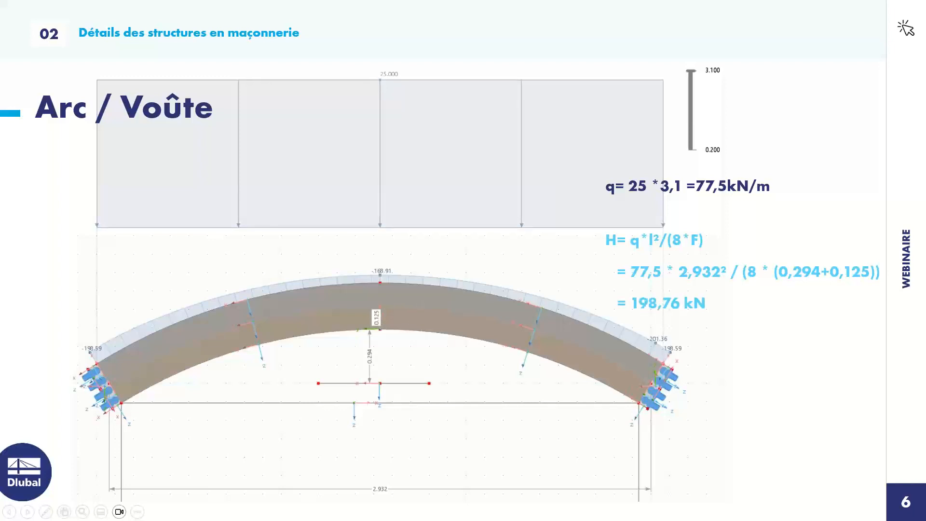
key("alt+Tab")
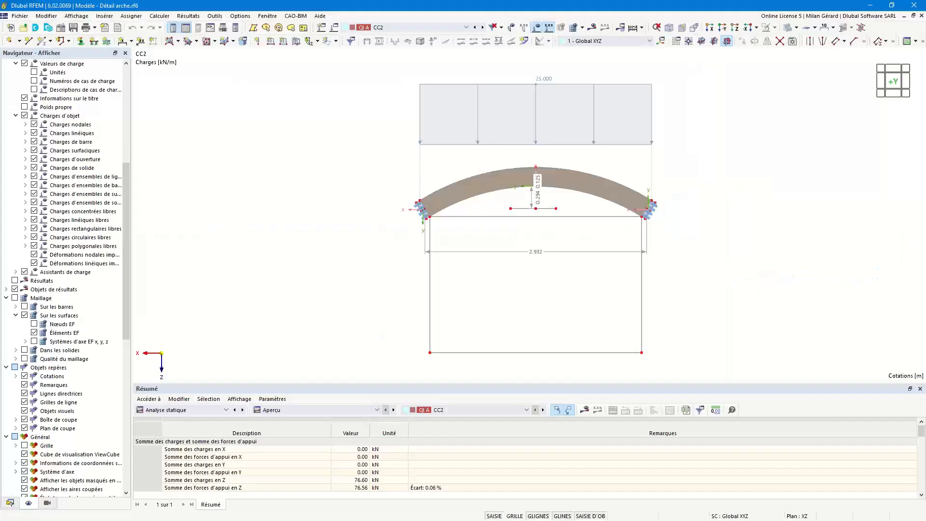
- Hide the members and examine the arch surface, its centre line, and its rise and span dimensions
middle_click_drag(657, 194, 629, 224, "ctrl")
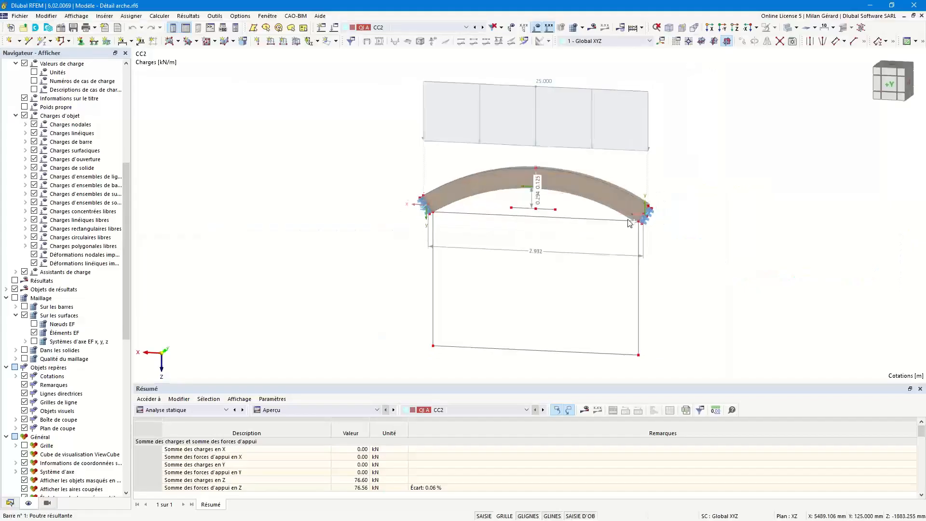
scroll(96, 328, "up", 9)
left_click(34, 98)
scroll(597, 195, "up", 4)
mouse_move(587, 213)
middle_mouse_down("ctrl")
mouse_move(540, 212)
mouse_move(568, 223)
mouse_move(589, 195)
middle_mouse_up("ctrl")
scroll(354, 176, "up", 5)
scroll(267, 181, "down", 4)
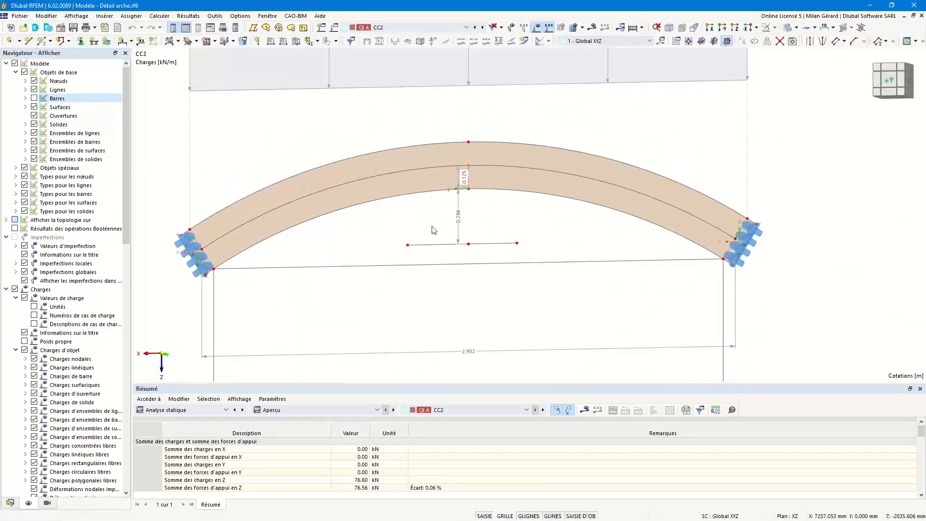
scroll(448, 226, "up", 3)
middle_click_drag(480, 217, 491, 251, "ctrl")
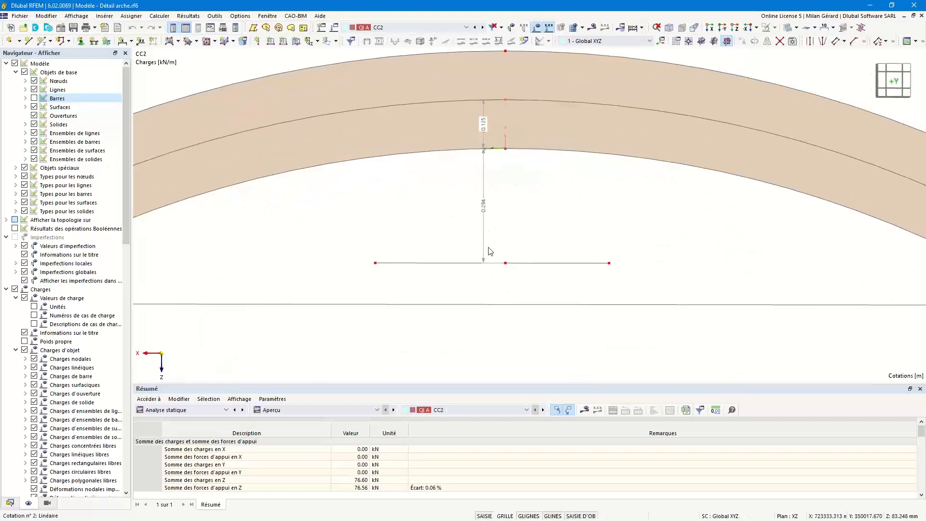
scroll(489, 258, "down", 1)
scroll(424, 261, "down", 1)
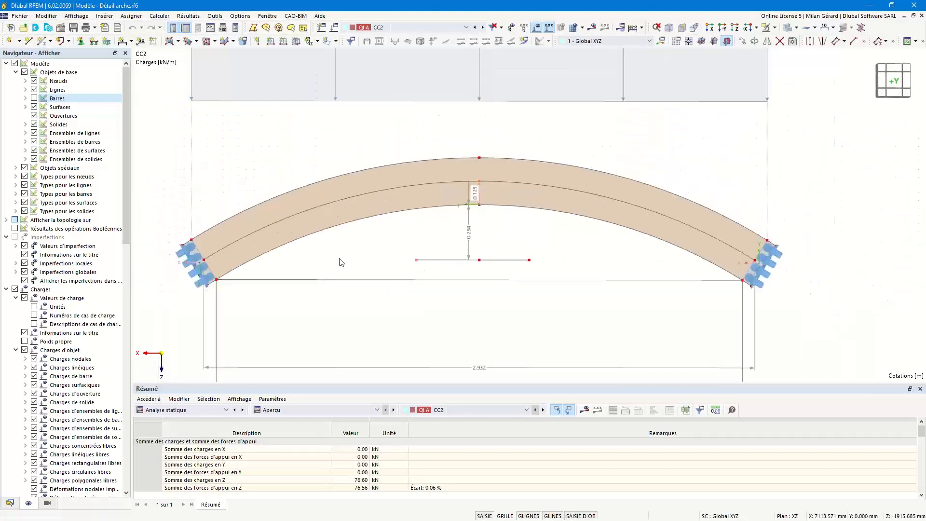
left_click_drag(416, 260, 204, 262)
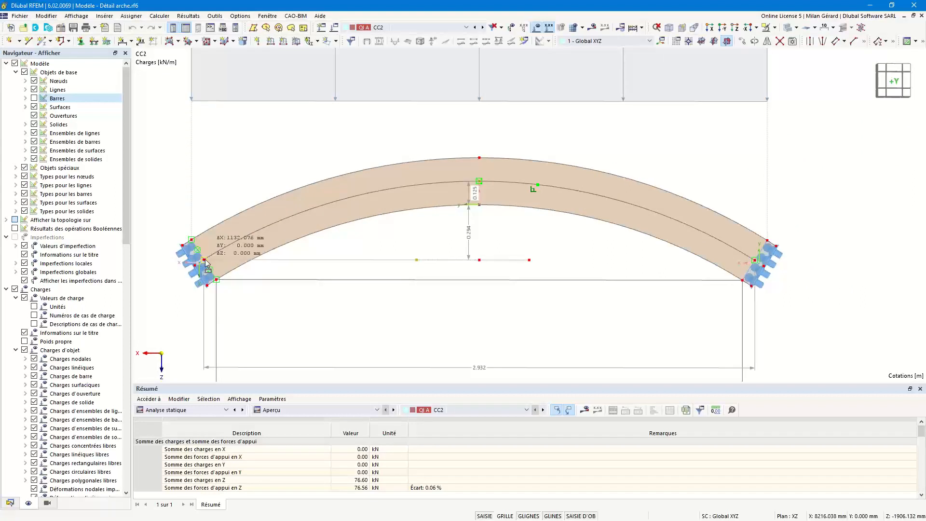
key("Escape")
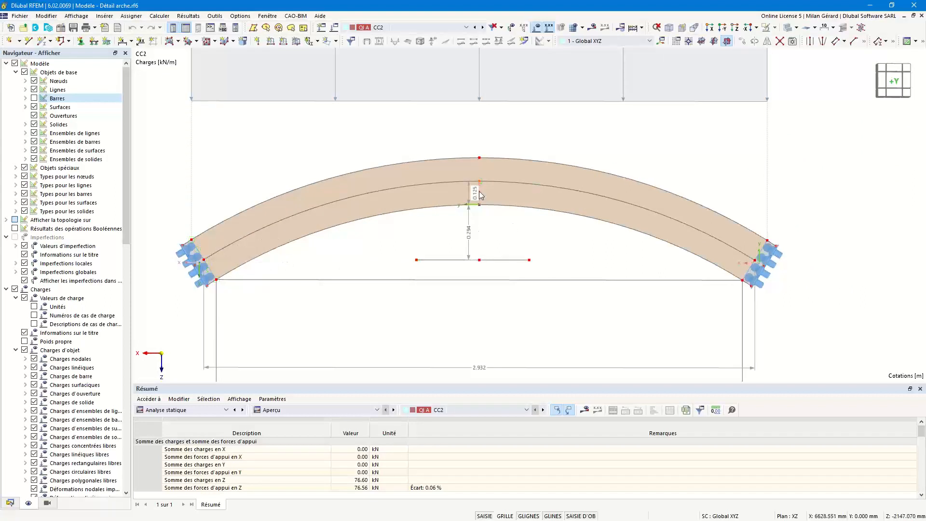
scroll(604, 275, "down", 1)
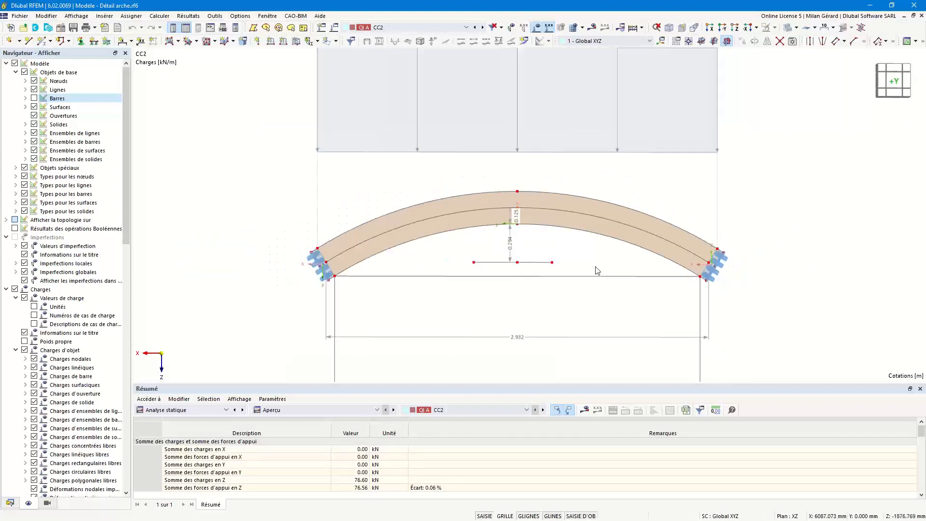
- Redisplay the members and inspect the arch's result beam properties with the surfaces temporarily hidden, closing them without changes
left_click(34, 98)
left_click(34, 107)
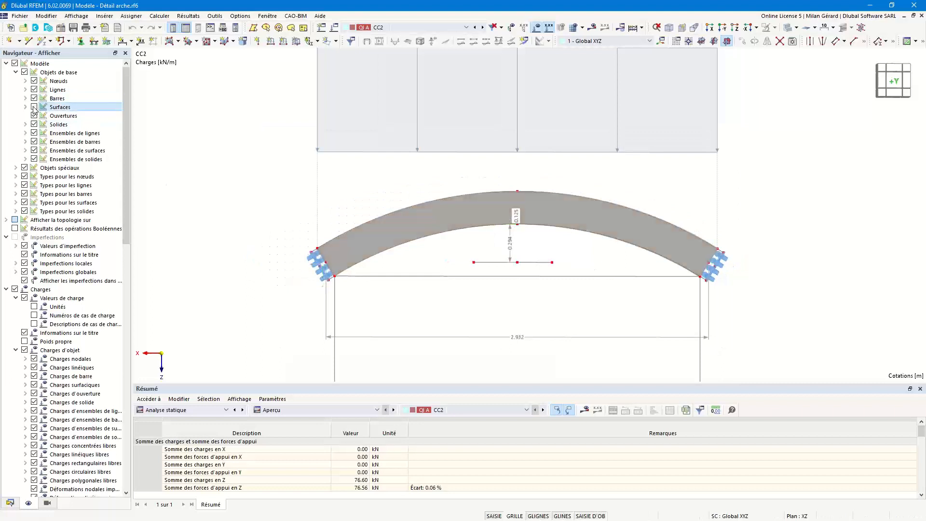
middle_click_drag(384, 198, 491, 220, "ctrl")
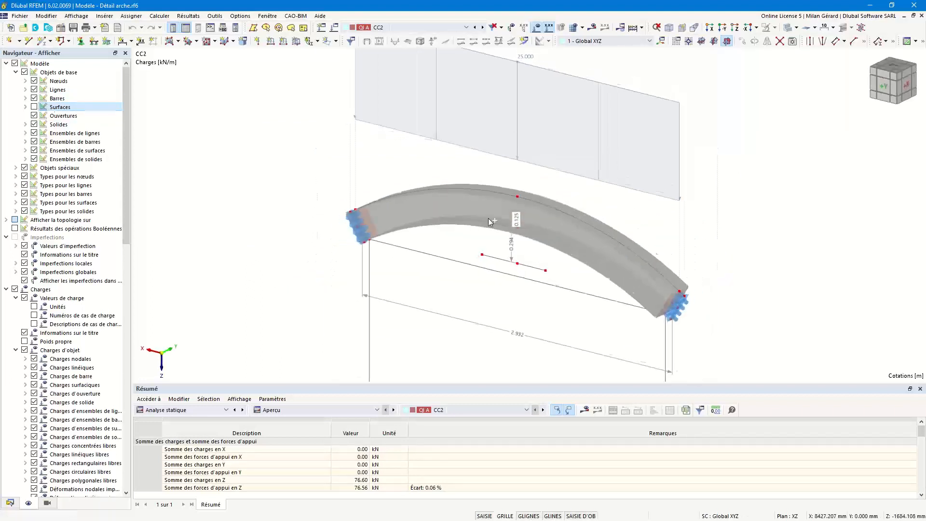
double_click(554, 220)
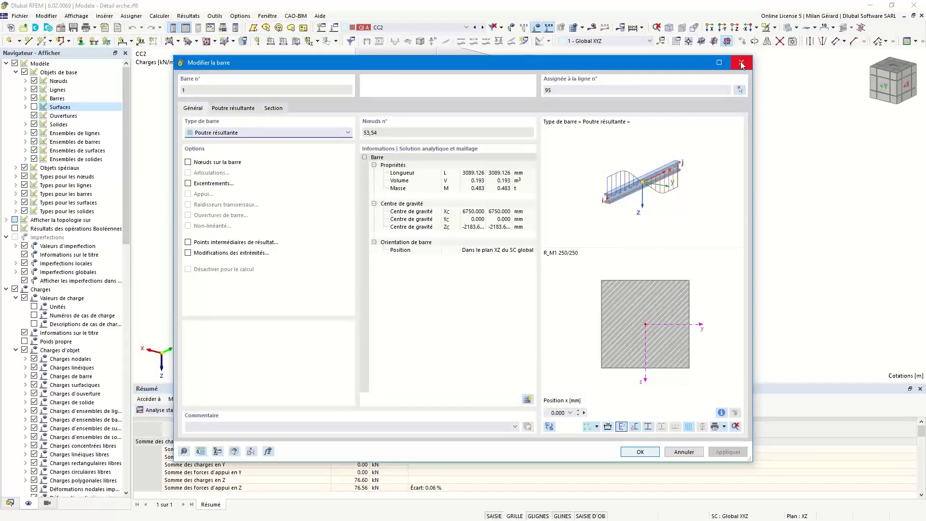
left_click(741, 64)
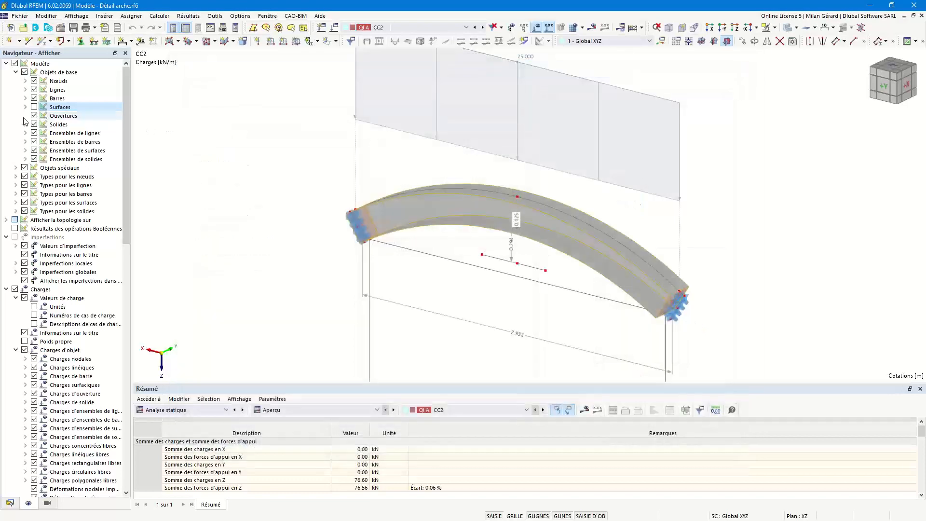
left_click(34, 106)
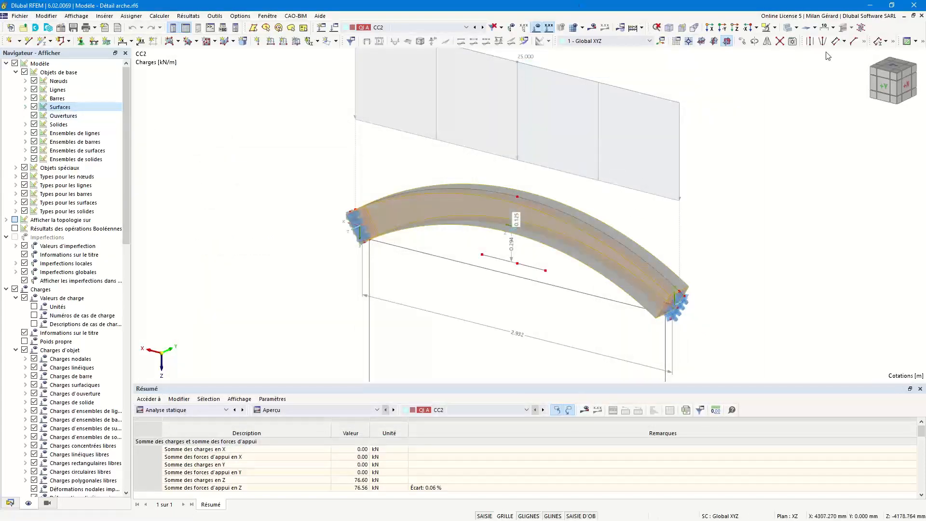
- Display the static analysis normal forces N of the arch's result beam for CC2, viewed along +Y
left_click(882, 87)
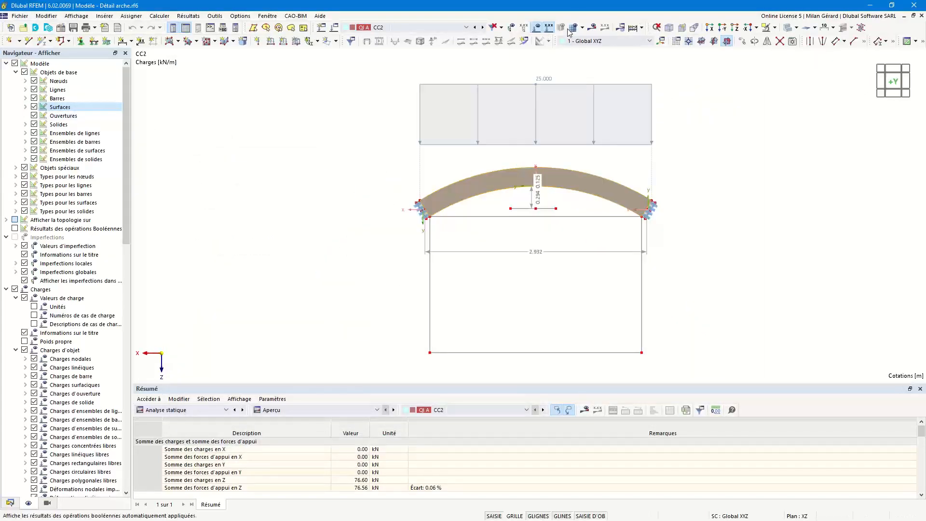
left_click(593, 29)
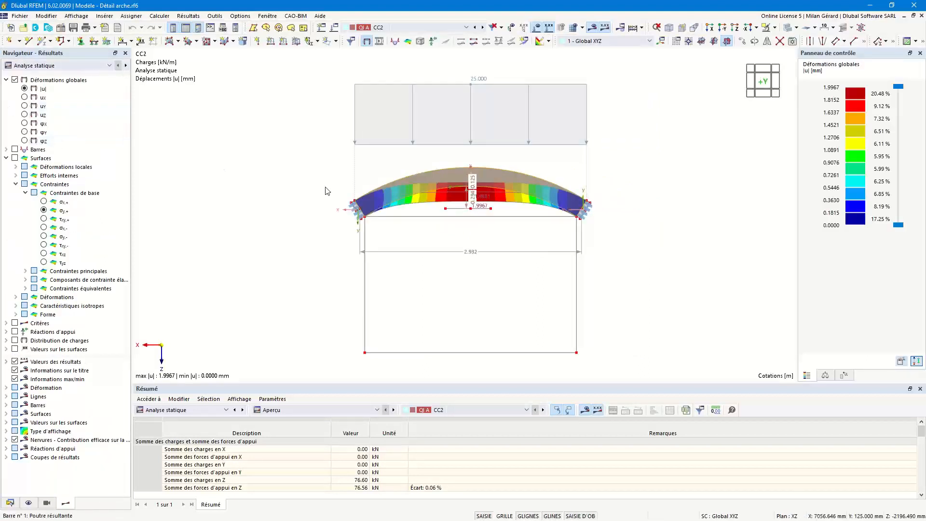
left_click(6, 149)
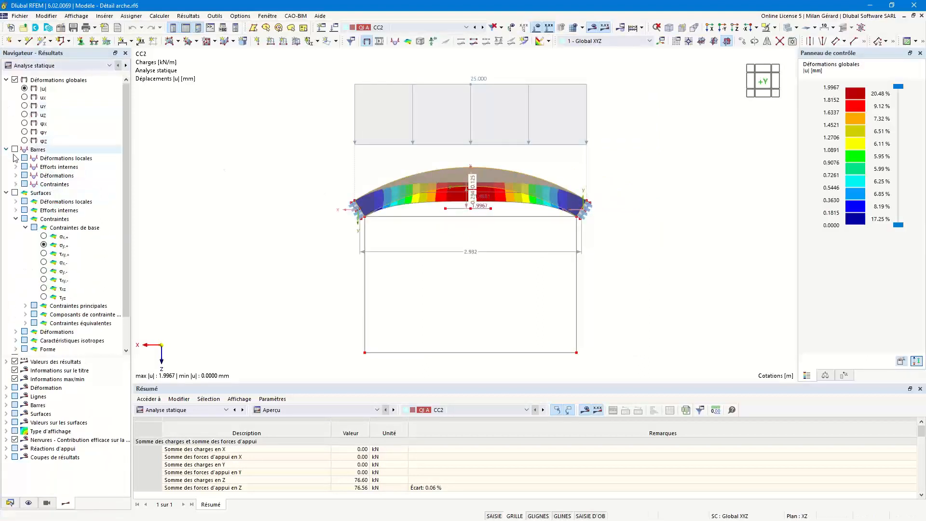
left_click(15, 166)
left_click(35, 175)
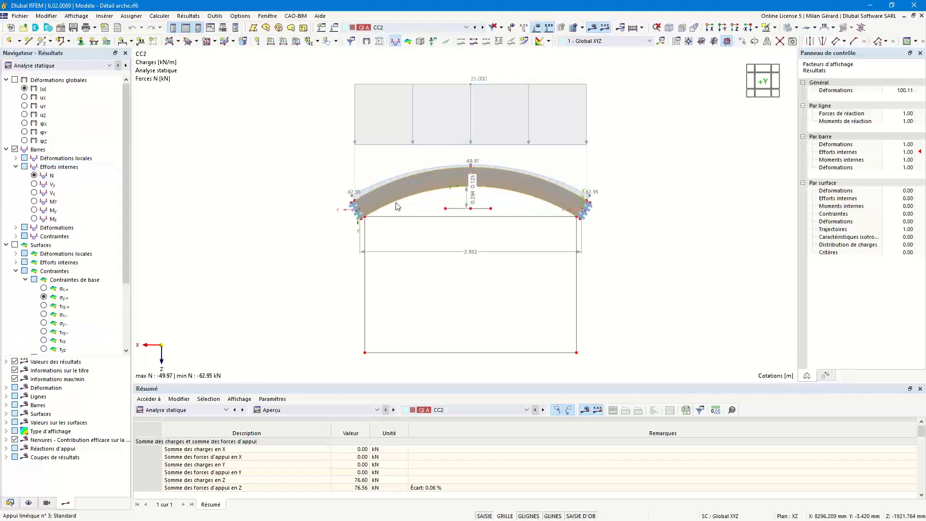
scroll(479, 177, "up", 4)
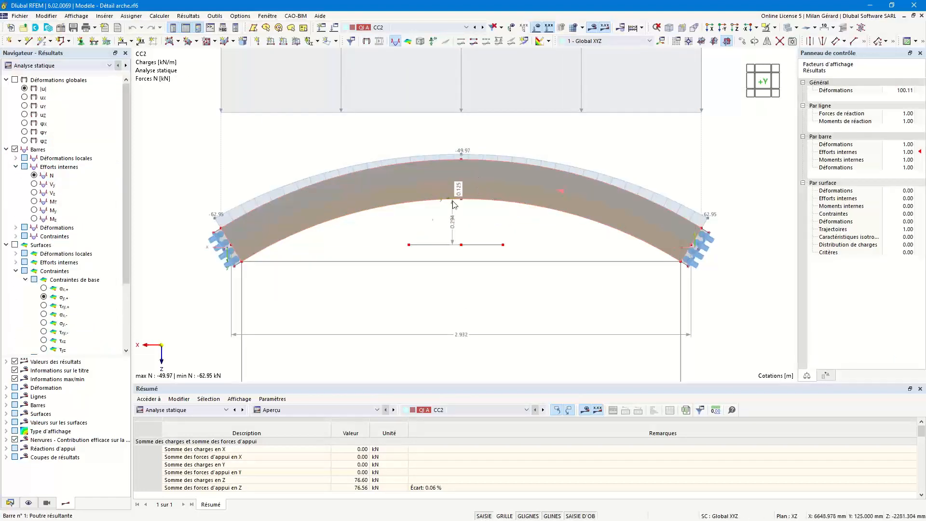
- Switch the CC2 results to the incremental stability analysis and examine the normal forces N along the arch
left_click(243, 410)
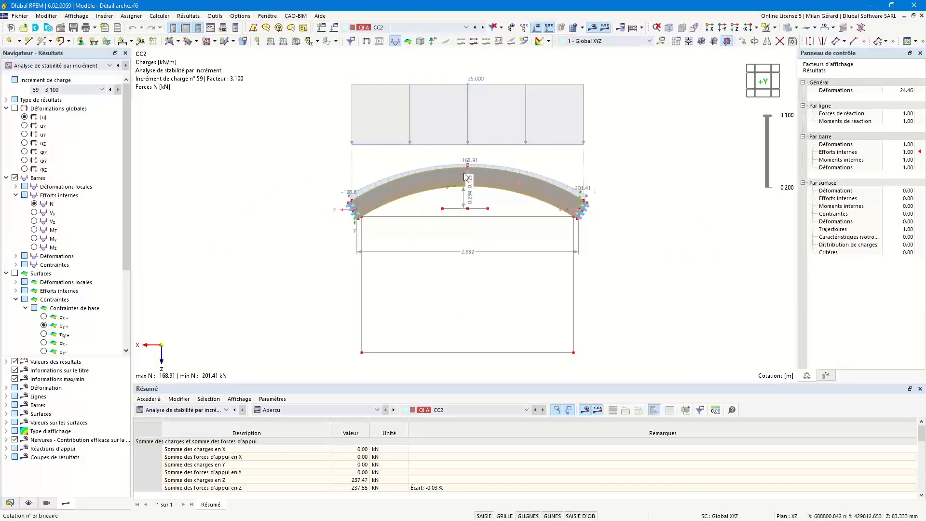
scroll(445, 165, "up", 3)
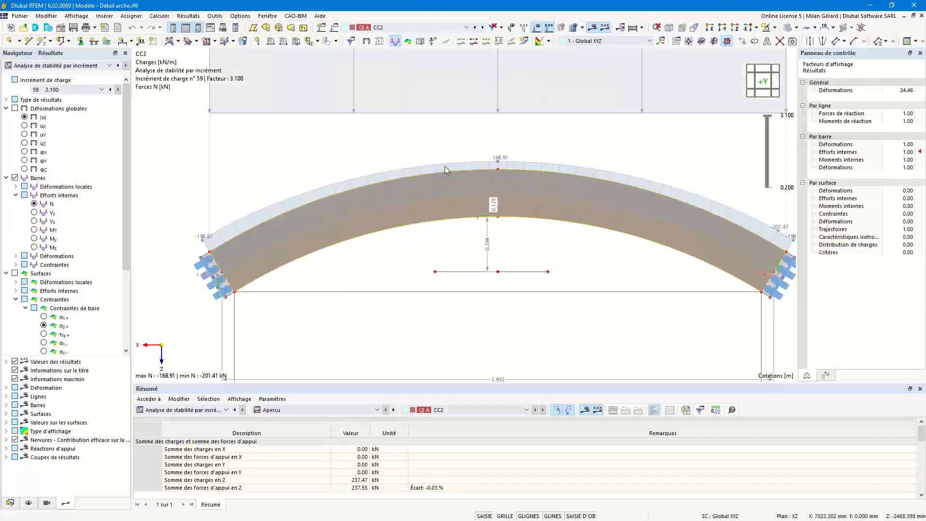
scroll(583, 216, "down", 1)
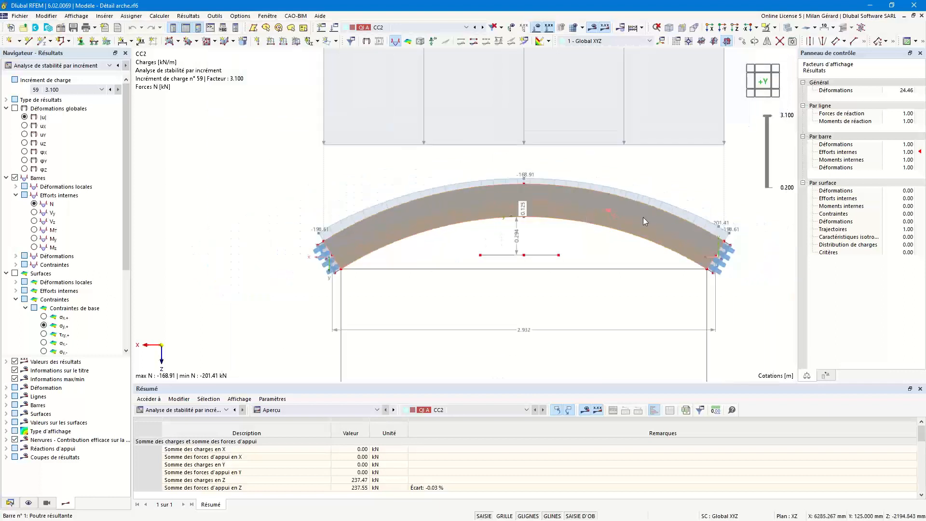
key("F8")
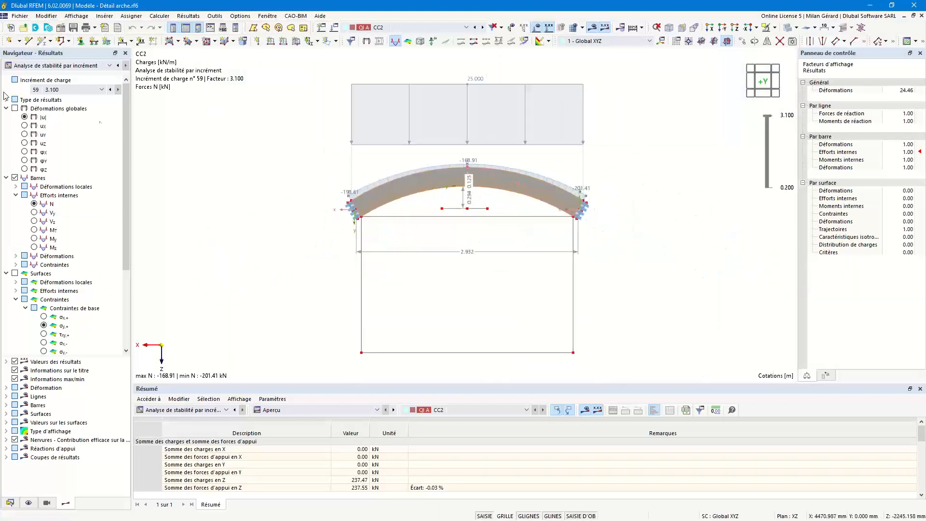
- Show the global deformations |u| of the arch for the incremental stability analysis and examine the deformed shape
left_click(24, 109)
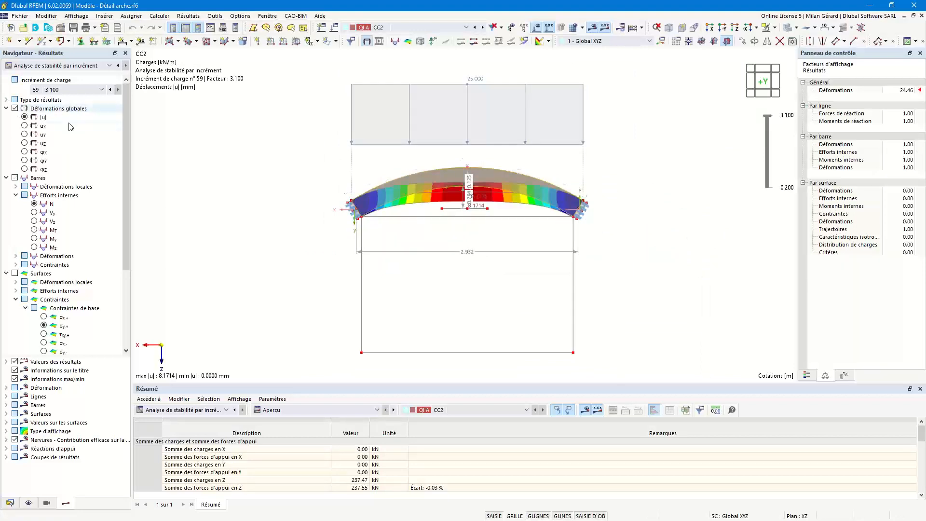
scroll(495, 199, "up", 2)
middle_click_drag(495, 199, 488, 260, "ctrl")
scroll(502, 173, "down", 3)
- Switch to load case CC3 and examine the arch's global deformations under the load on one half of the span
left_click(482, 27)
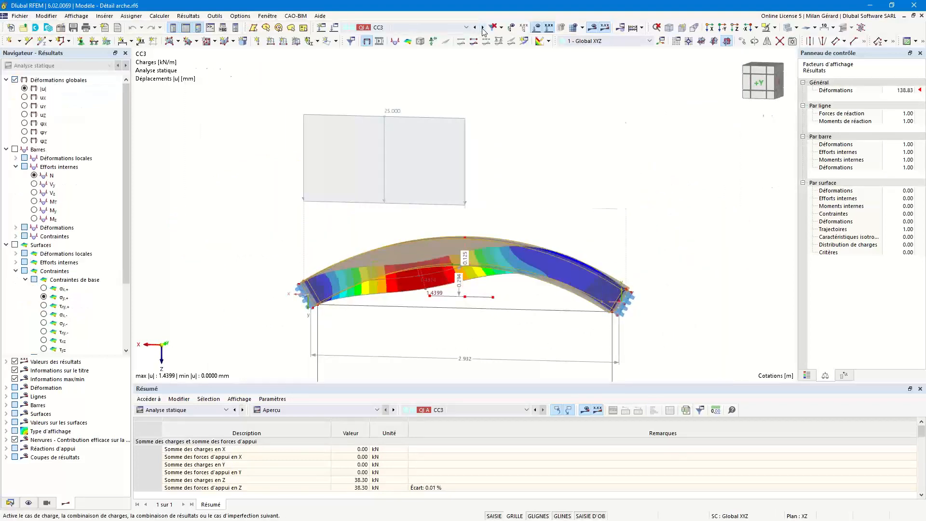
scroll(431, 293, "up", 2)
middle_click_drag(432, 292, 435, 276, "ctrl")
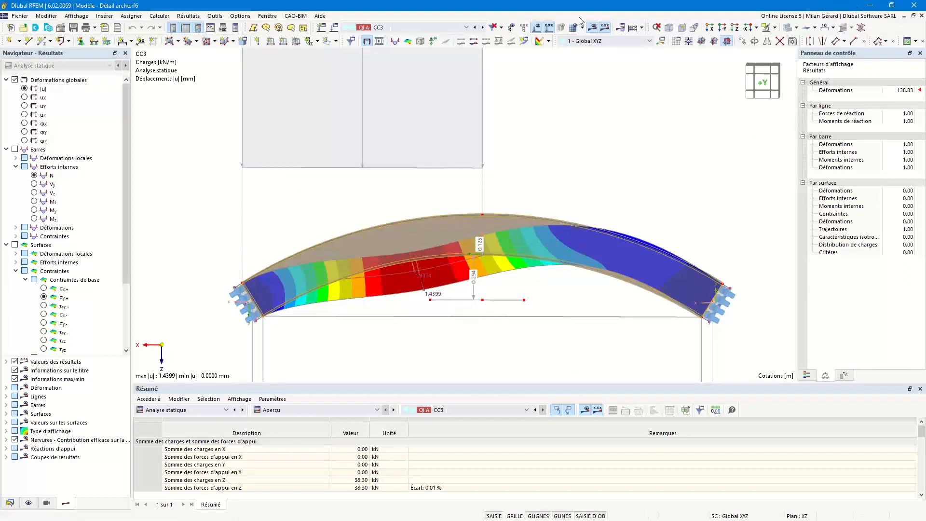
- Switch to the model Modèle - Structure.rf6 and hide the surface axes on the arch
left_click(267, 16)
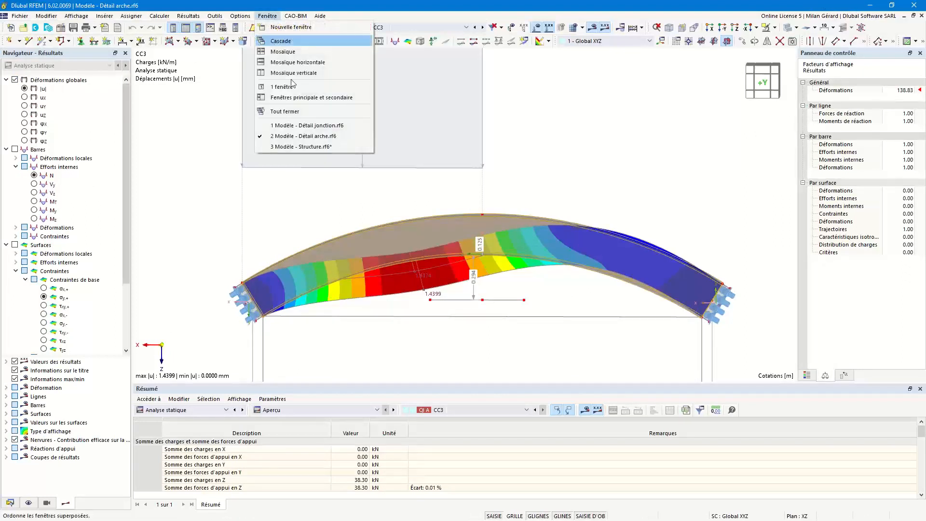
left_click(294, 145)
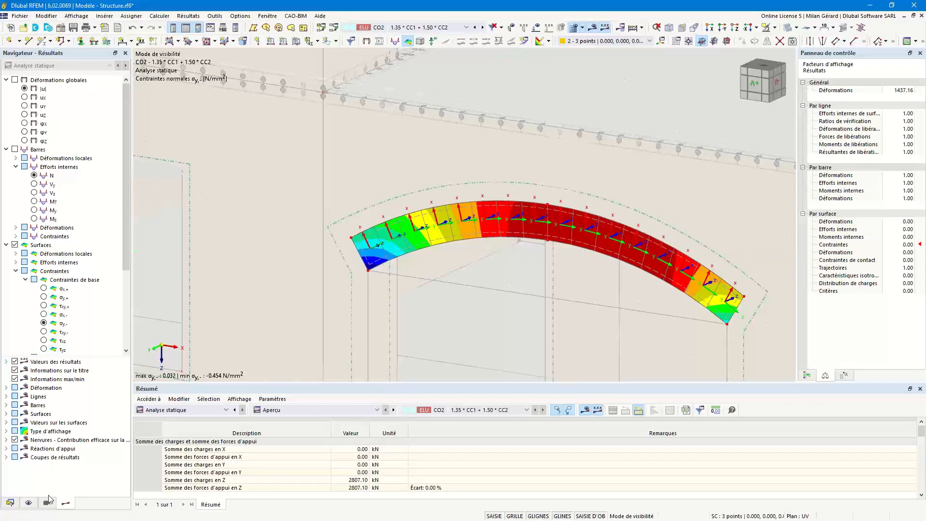
left_click(32, 503)
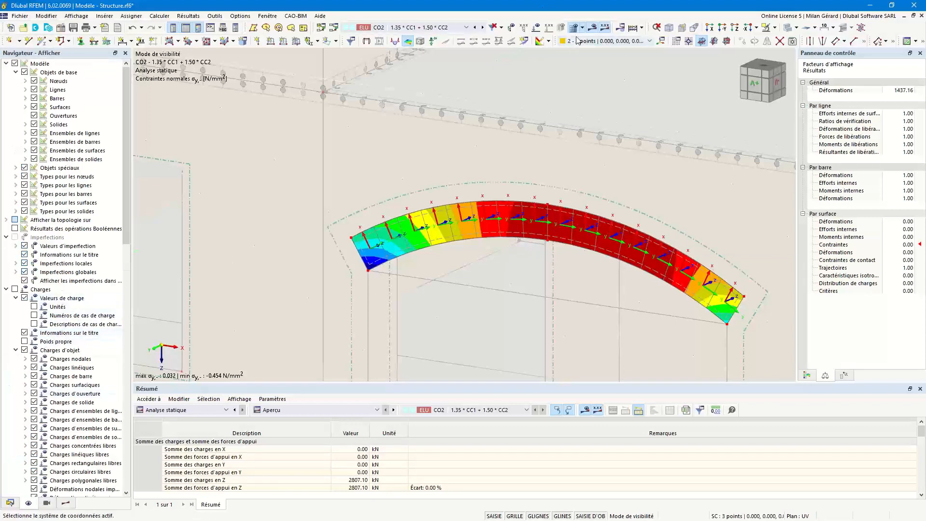
left_click(66, 503)
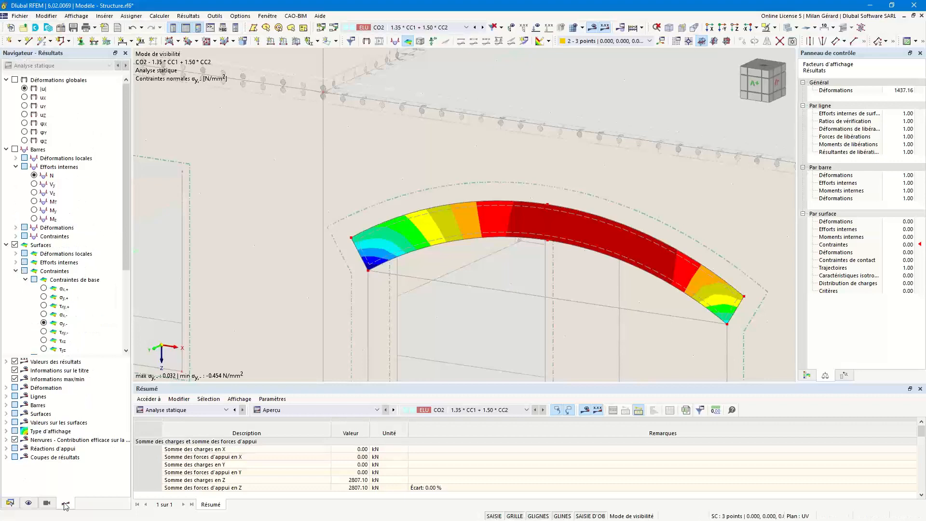
- Create a new printout report for the structure model
left_click(10, 503)
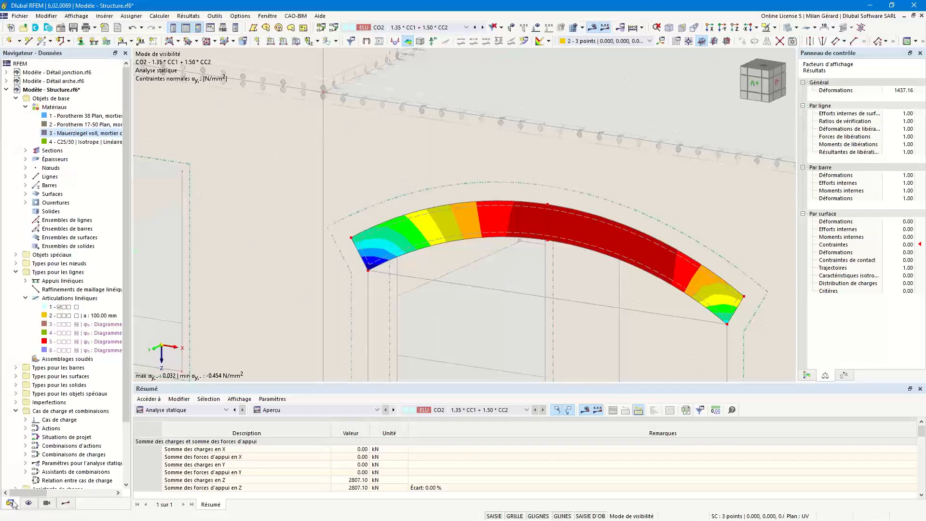
scroll(52, 436, "down", 3)
right_click(60, 480)
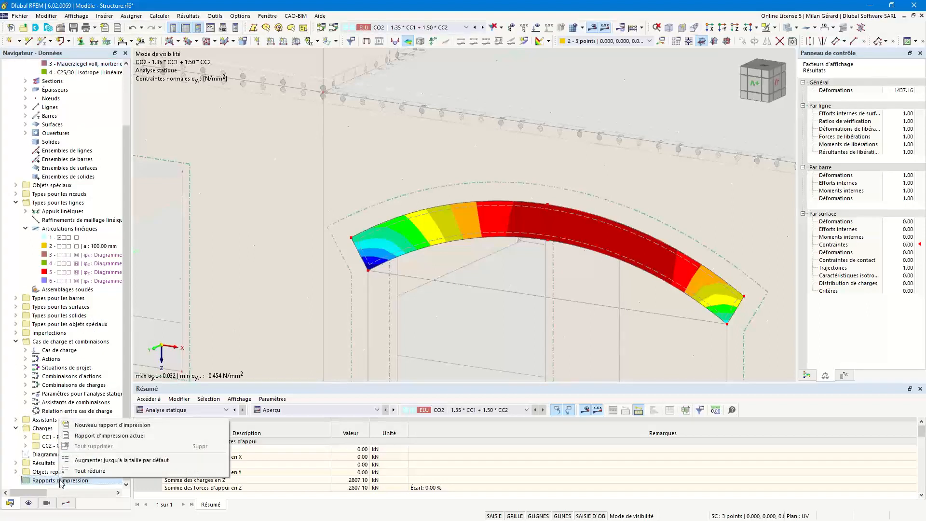
left_click(84, 425)
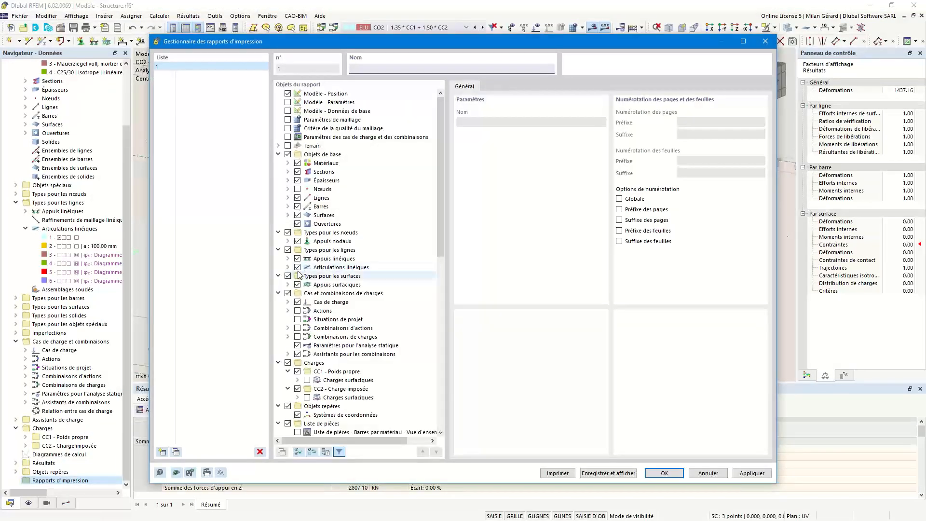
- Exclude the lines, node types, line types, static analysis parameters and combination wizards from the report contents
left_click(297, 198)
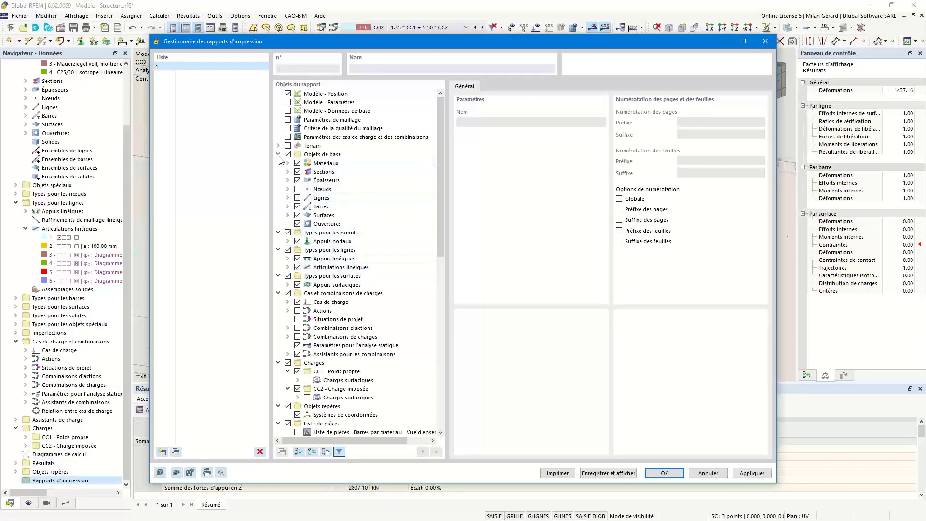
left_click(278, 154)
left_click(287, 163)
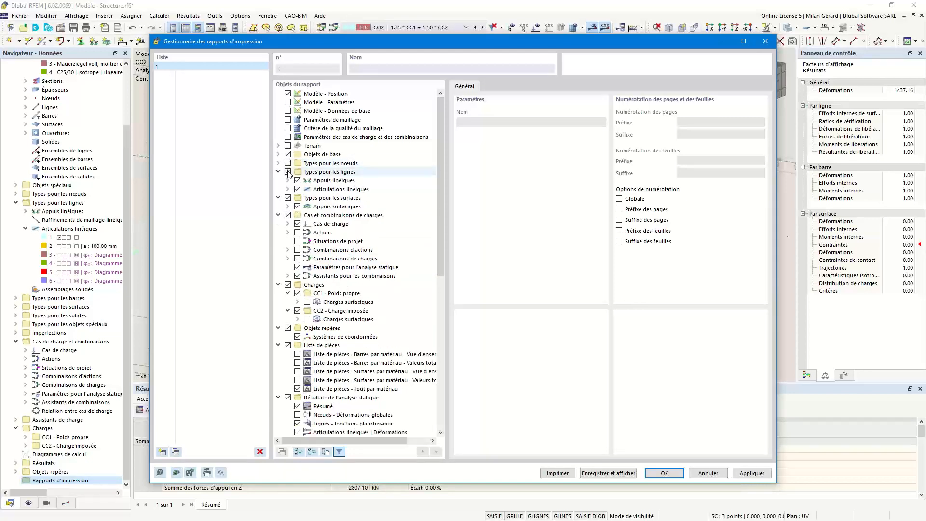
left_click(278, 171)
left_click(278, 181)
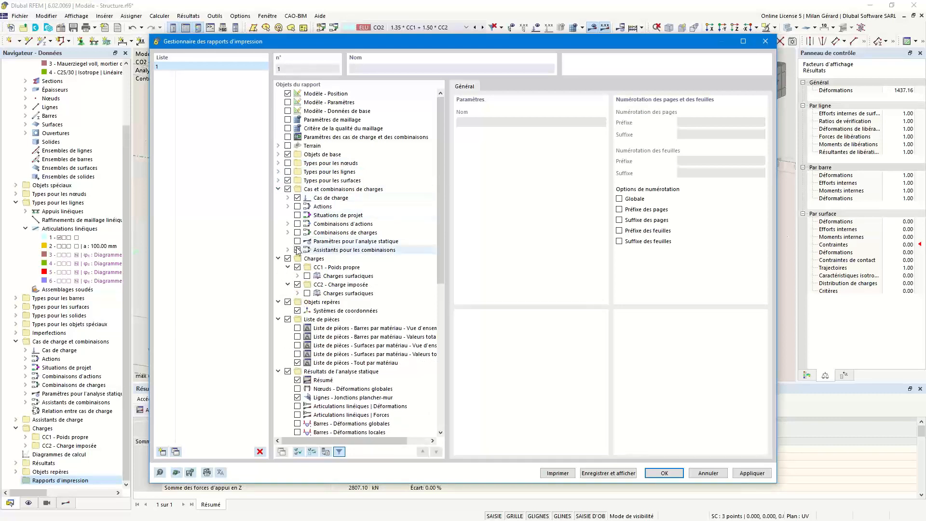
- Exclude the guide objects and parts lists from the report contents, and save and display the report
left_click(278, 189)
left_click(278, 197)
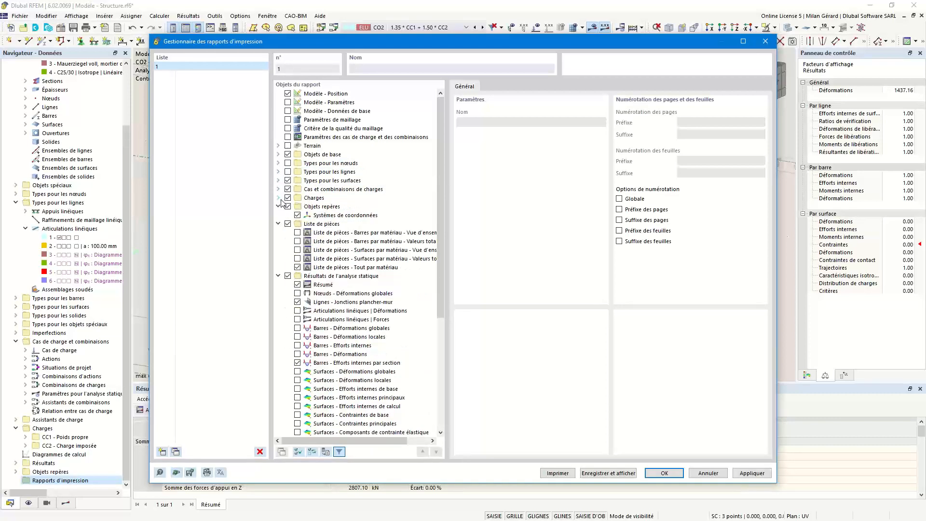
left_click(278, 206)
left_click(279, 215)
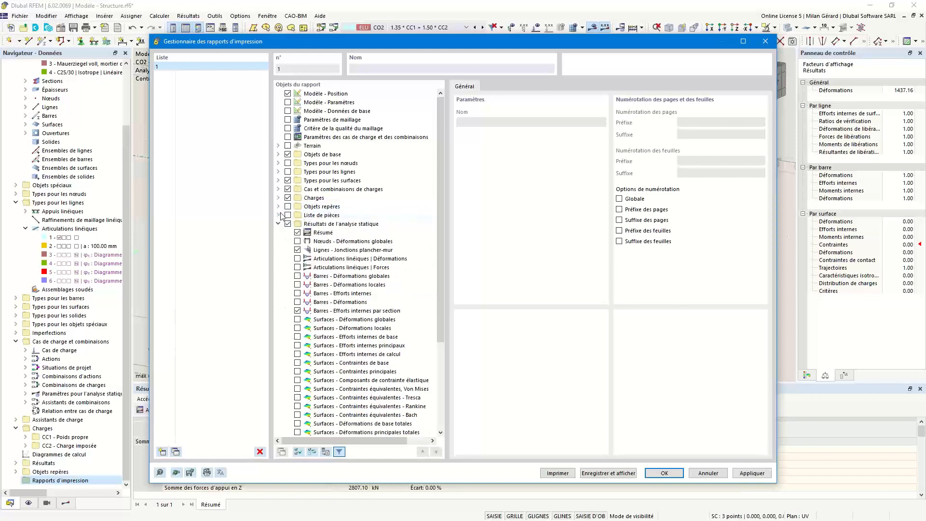
left_click(278, 223)
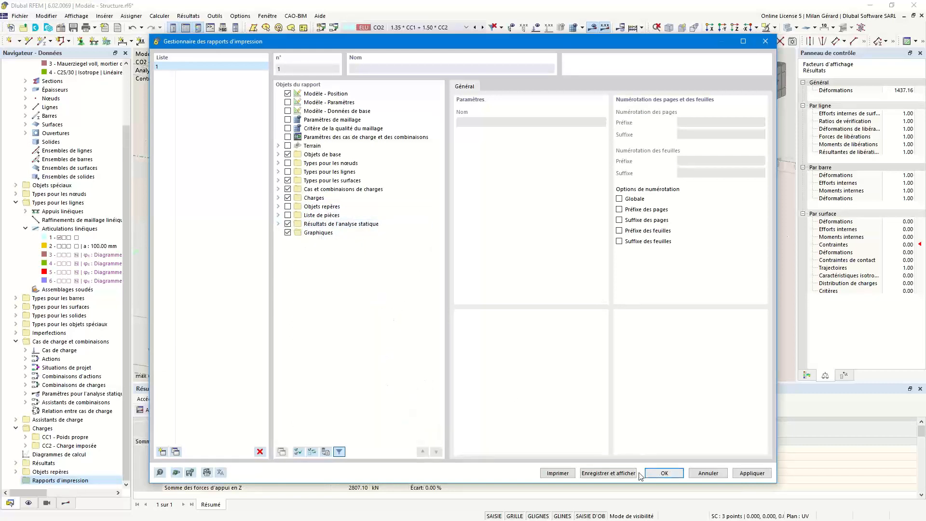
left_click(623, 474)
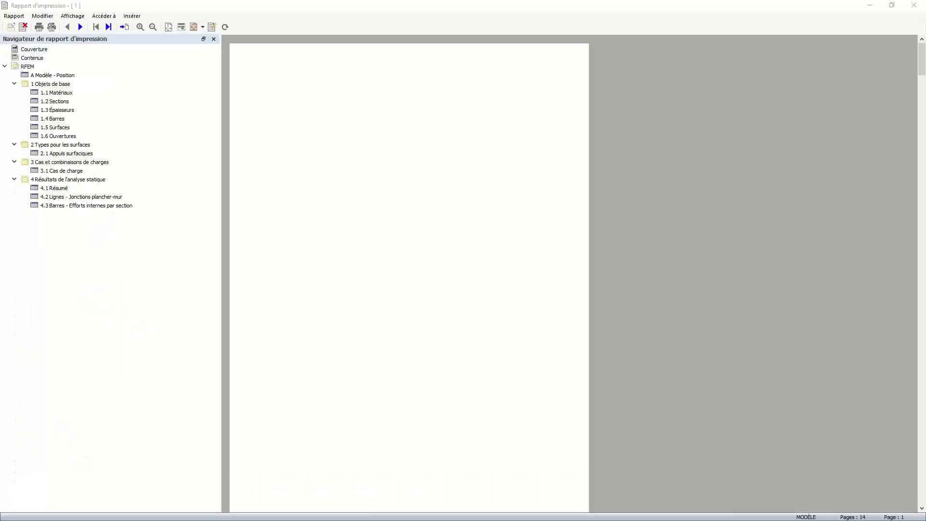
- Enlarge the report page and look through the cover, the contents page and the first chapters
left_click(202, 27)
left_click(220, 51)
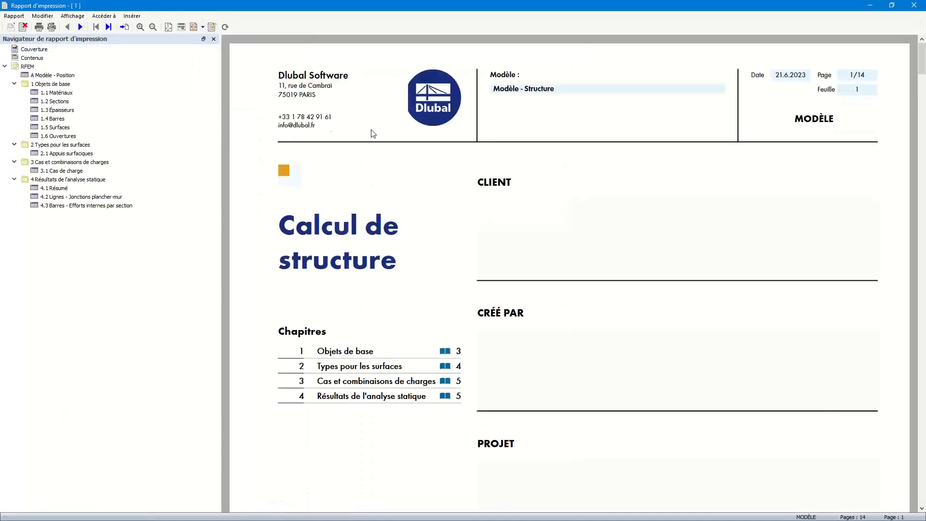
scroll(570, 152, "down", 3)
scroll(569, 152, "down", 10)
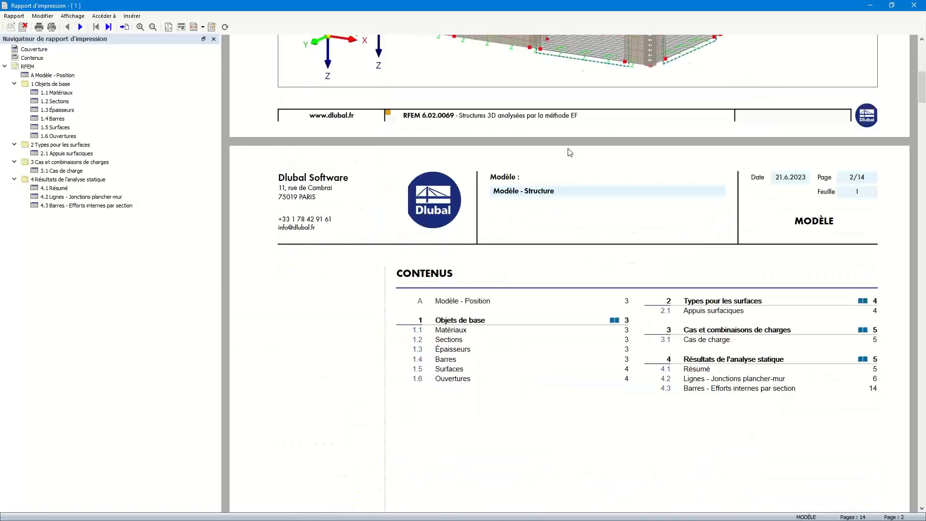
scroll(488, 195, "down", 10)
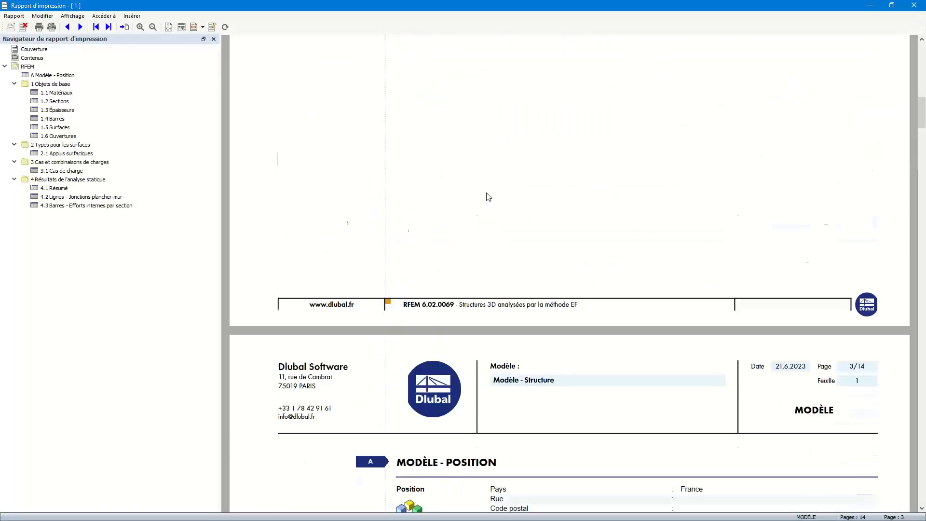
scroll(530, 217, "down", 3)
- Remove the chapter "Modèle - Position" from the printout report
left_click(58, 76)
right_click(63, 78)
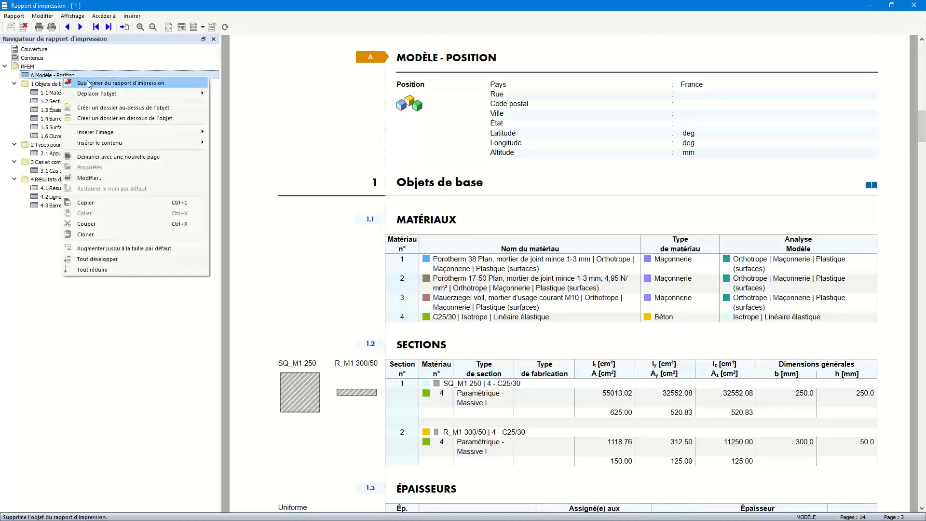
left_click(89, 84)
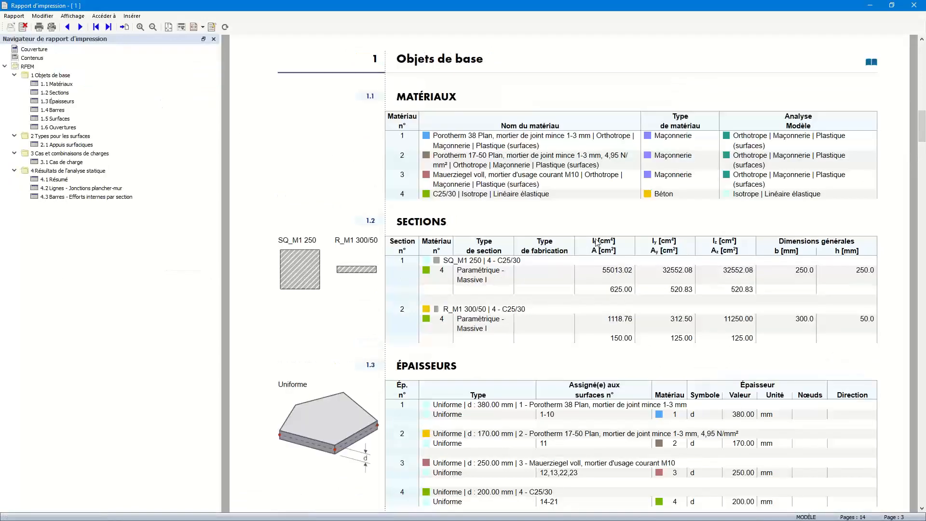
- Review the report chapters through 4.3 Barres - Efforts internes par section, and minimise the report
scroll(591, 251, "down", 15)
scroll(598, 242, "down", 8)
left_click(86, 196)
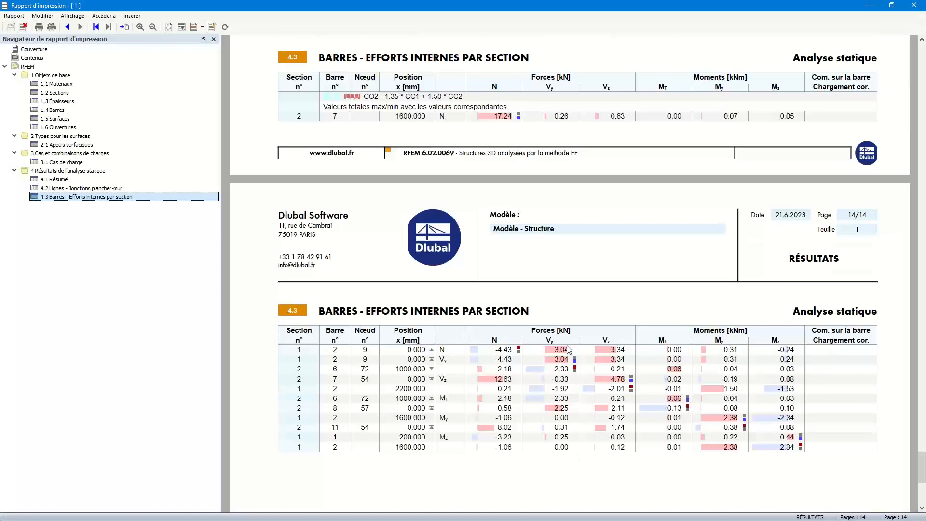
scroll(567, 346, "down", 5)
scroll(566, 346, "up", 3)
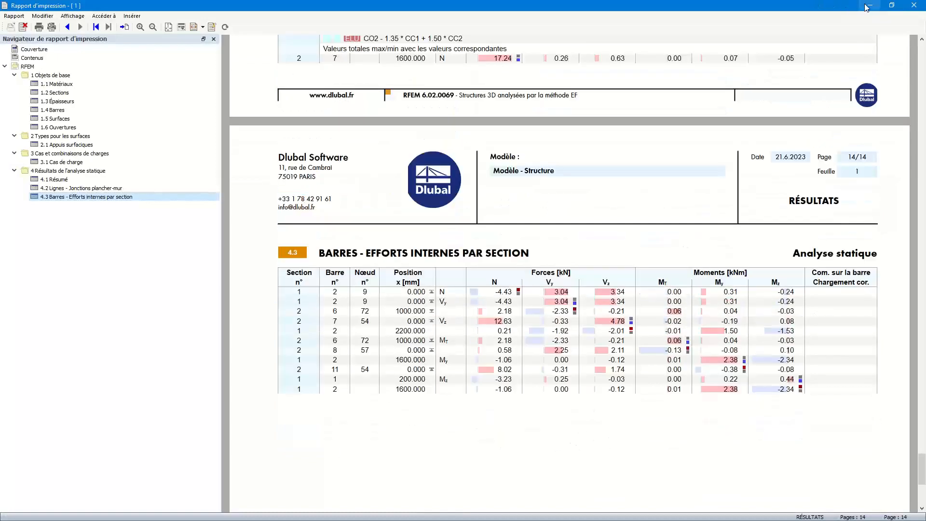
left_click(868, 6)
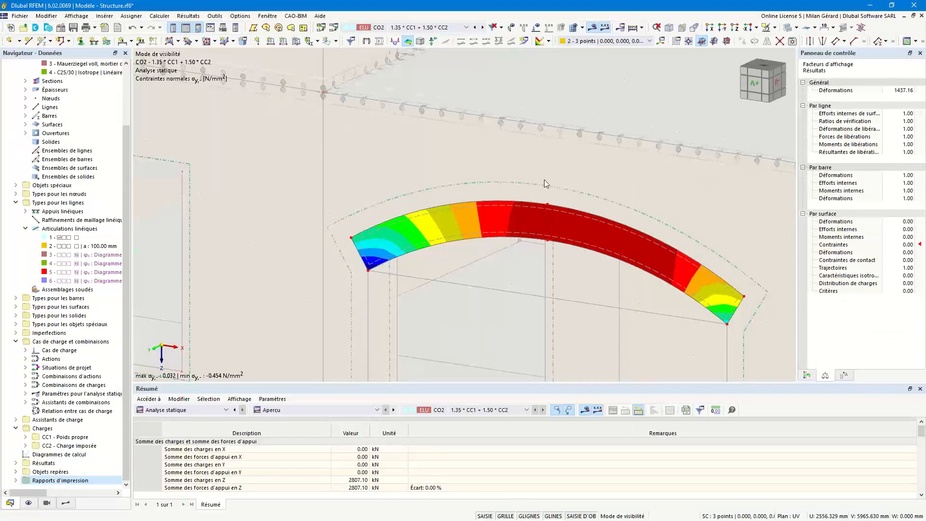
- Show the stresses only on the surfaces made of material 1 - Porotherm 38 Plan, with the whole building in view
scroll(510, 169, "up", 3)
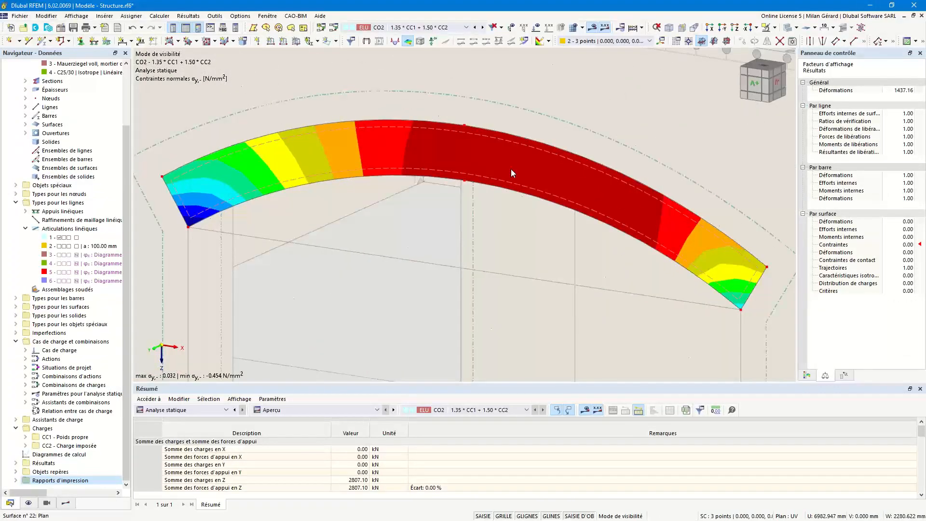
left_click(46, 503)
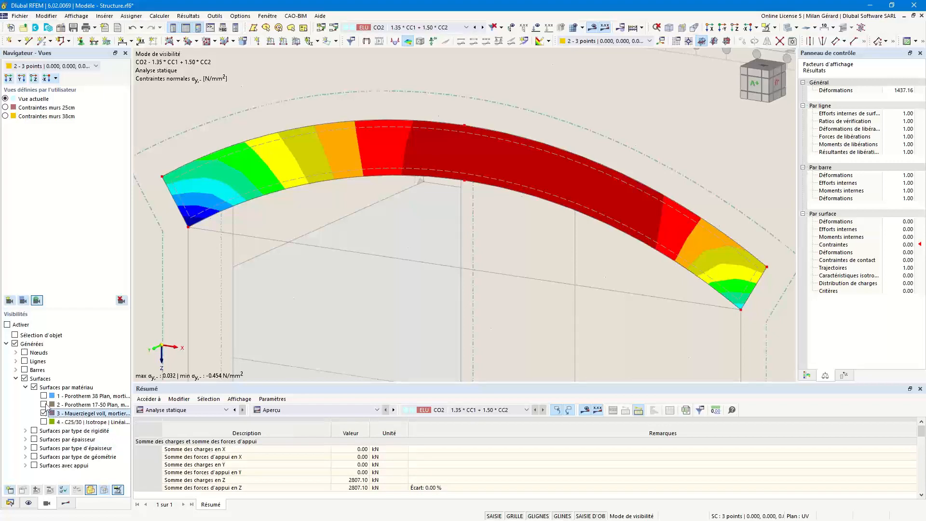
left_click(44, 396)
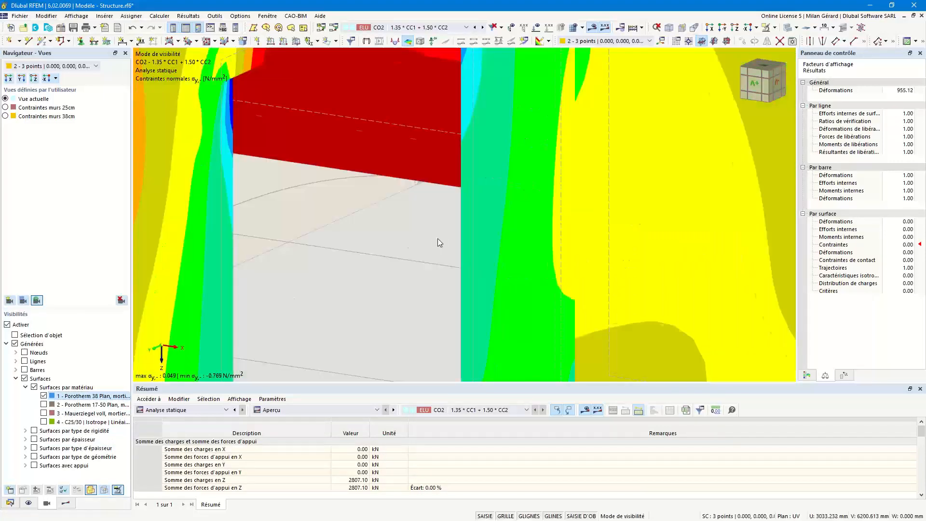
key("F8")
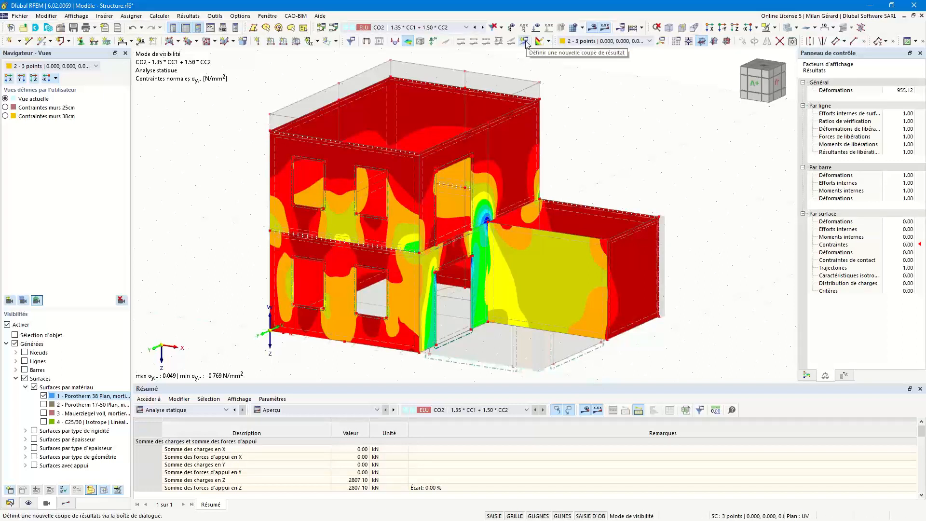
- Define a result section projected along global Z through the points (2500, 0, -6000) and (2500, -7000, -6000) mm
left_click(525, 42)
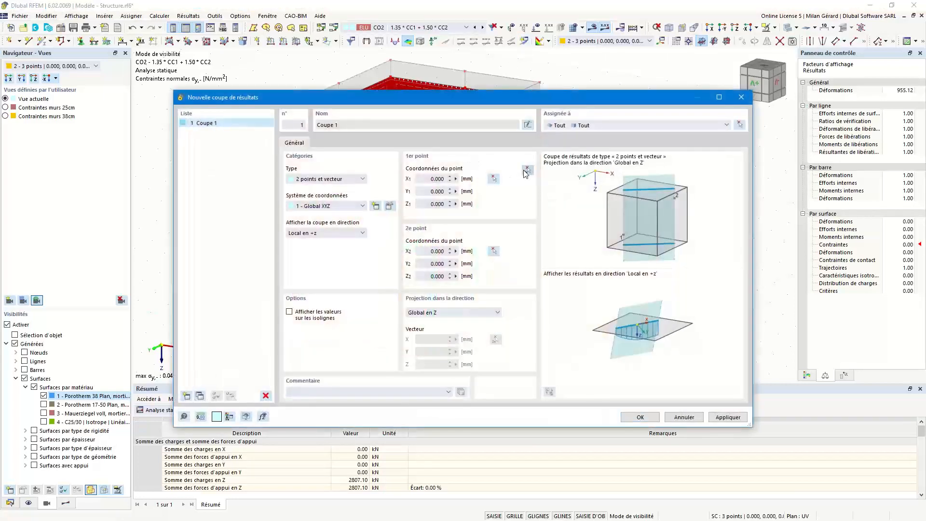
left_click(527, 170)
left_click(344, 142)
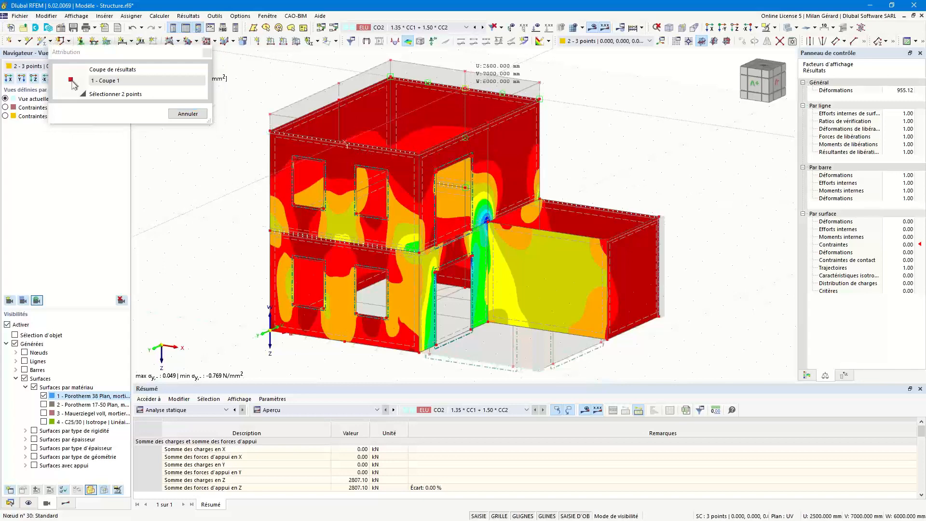
left_click(464, 88)
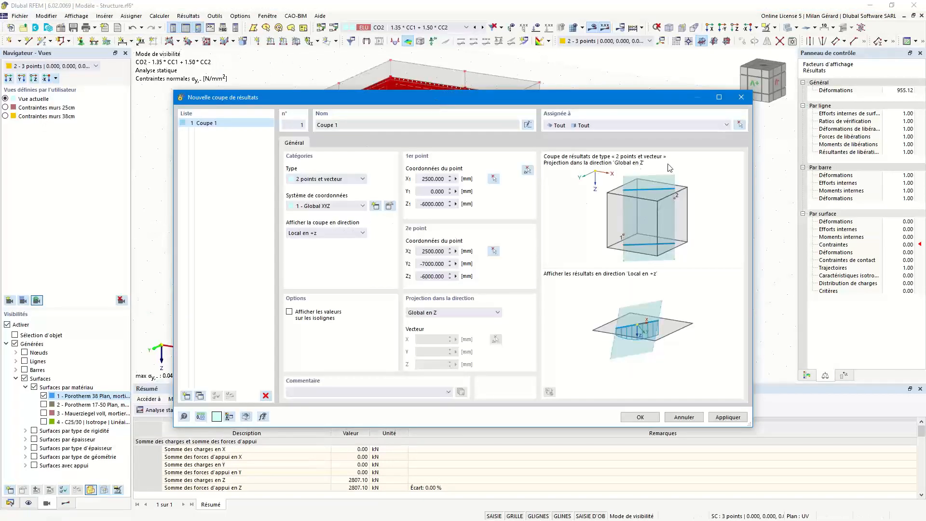
- Assign the result section to wall surfaces 2, 4, 8 and 10 only, without any solids, and create it
left_click(739, 125)
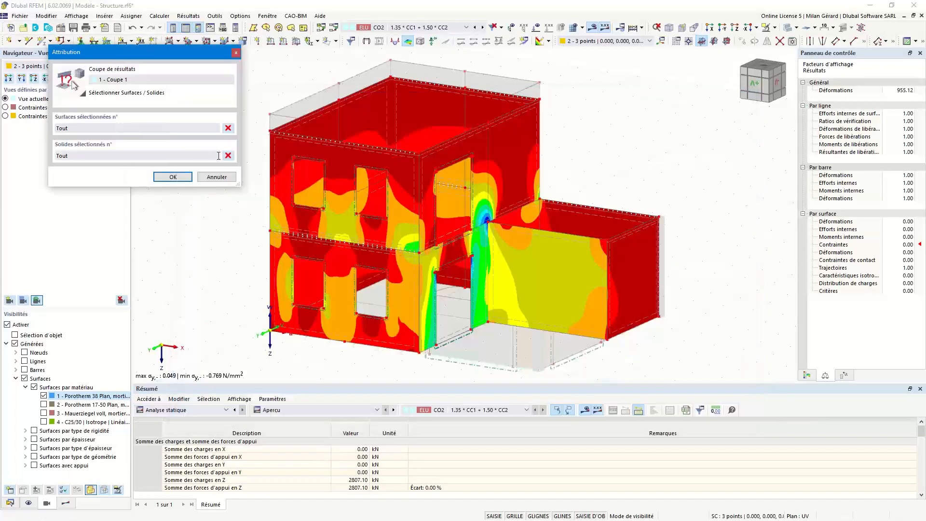
left_click(228, 155)
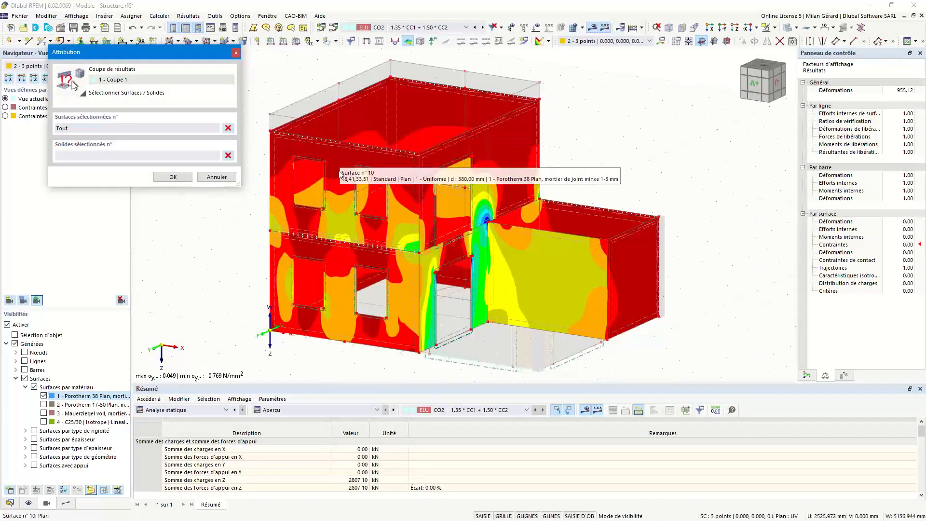
left_click(312, 296)
left_click(343, 167)
middle_click_drag(539, 124, 601, 303, "ctrl")
left_click(600, 303)
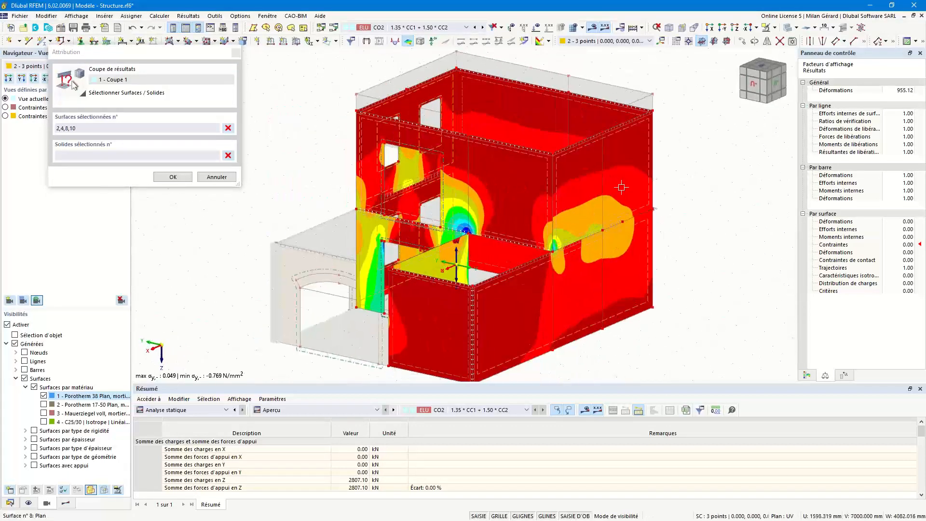
left_click(669, 28)
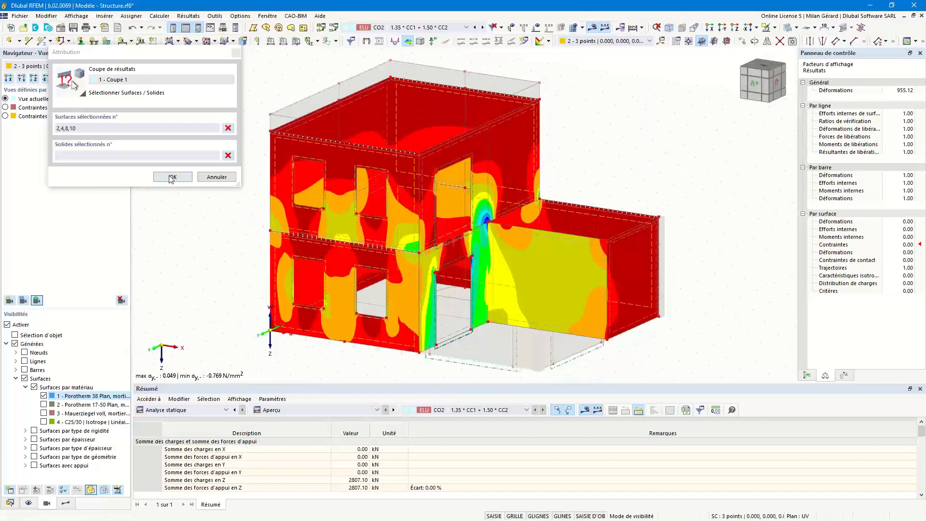
left_click(172, 177)
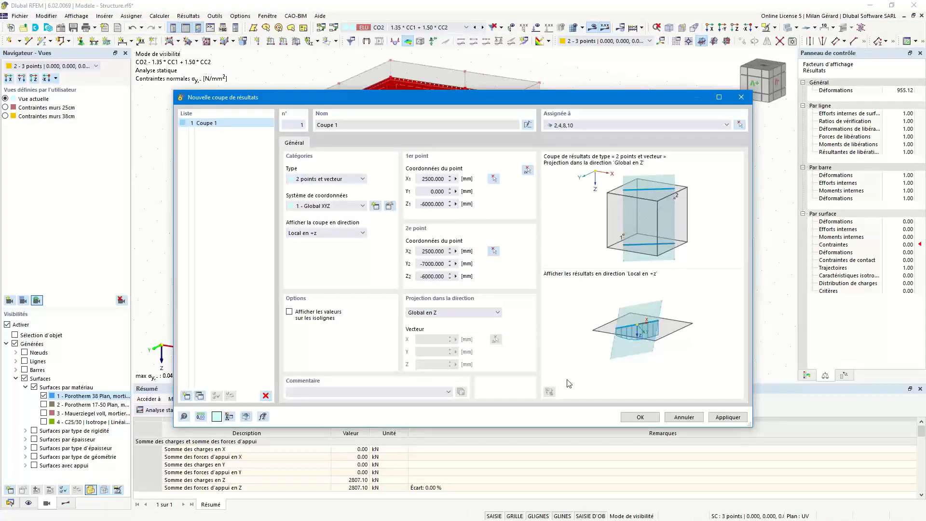
left_click(641, 416)
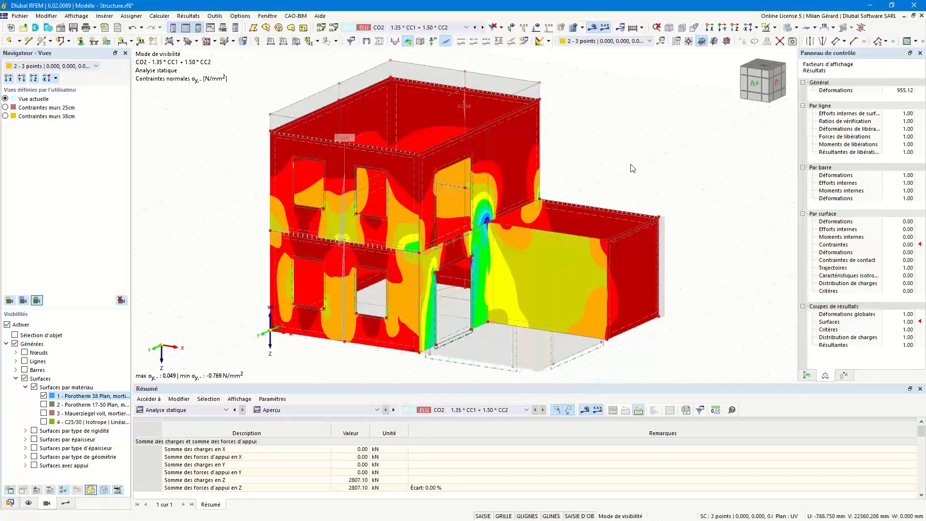
- Display the surface moments m-y on the Porotherm 38 walls and inspect their distribution along the result section
middle_click_drag(676, 217, 549, 196, "ctrl")
middle_click_drag(277, 219, 320, 236, "ctrl")
left_click(66, 502)
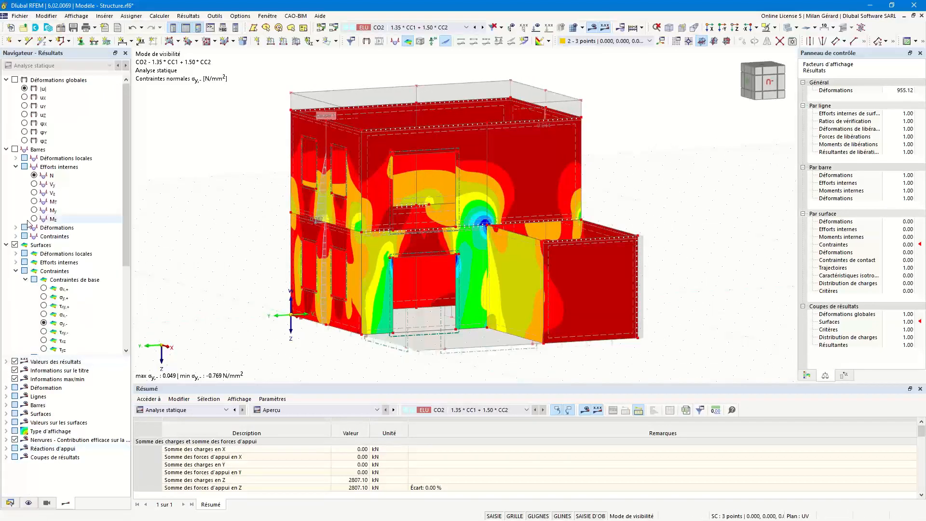
left_click(16, 271)
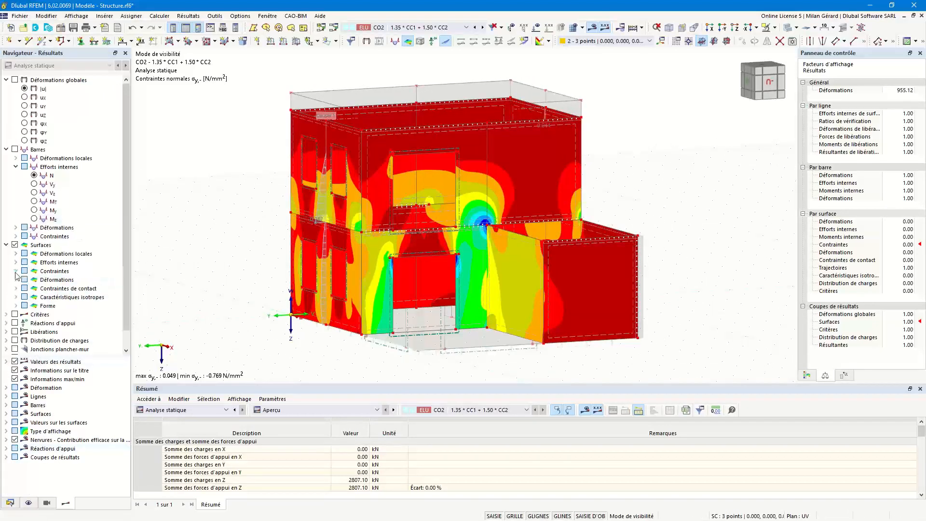
left_click(16, 262)
left_click(44, 289)
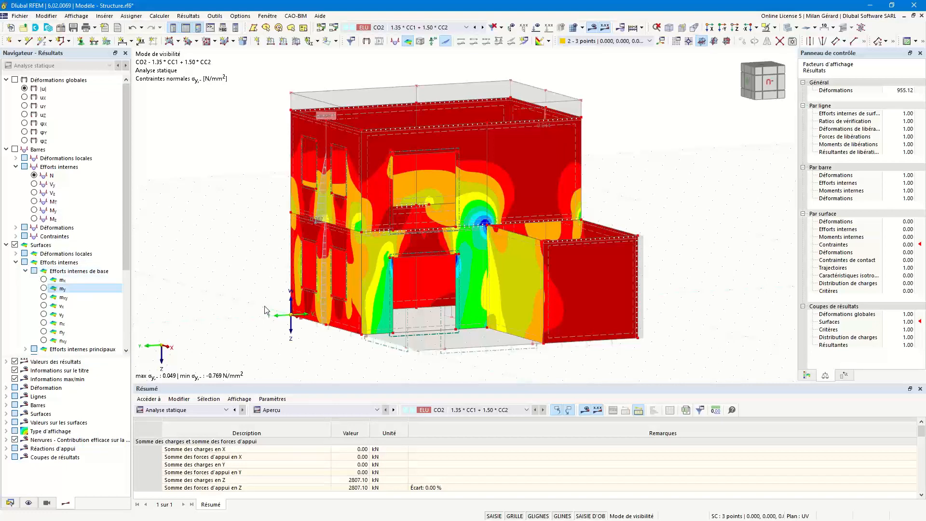
middle_click_drag(568, 194, 567, 133, "ctrl")
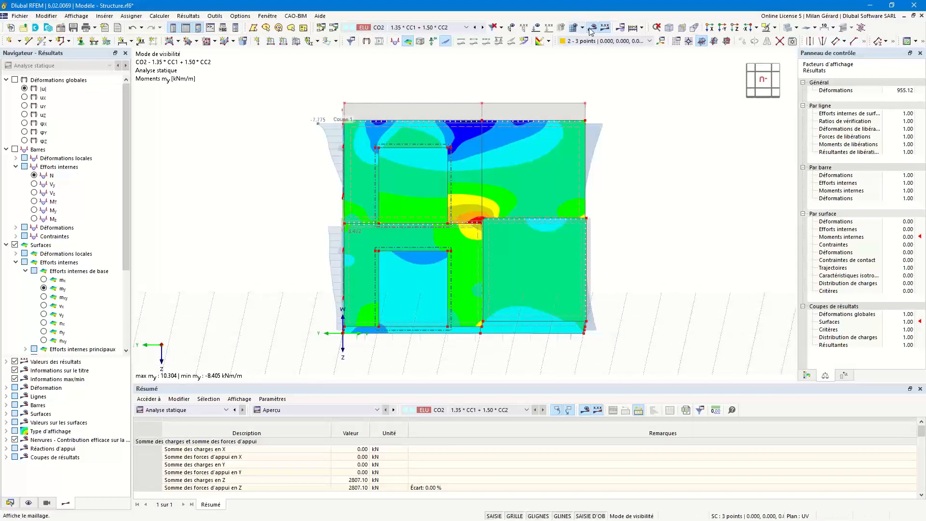
left_click(666, 29)
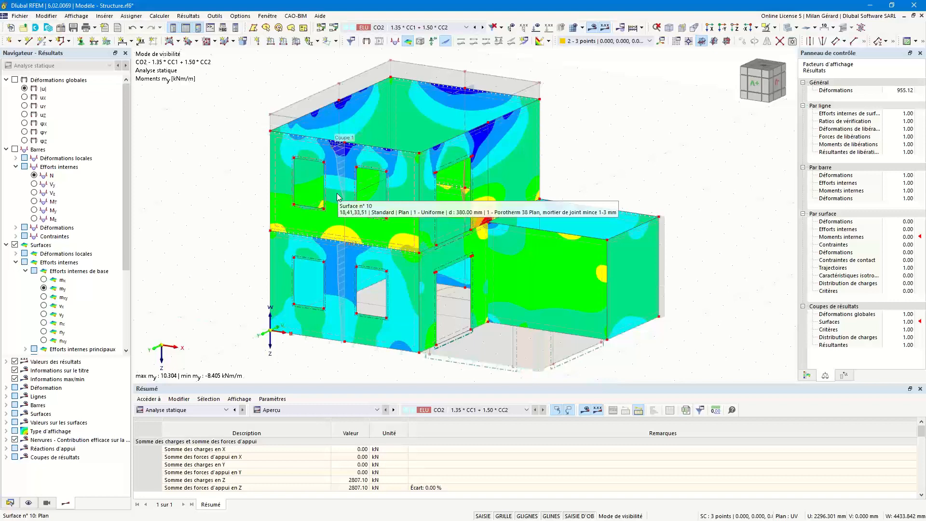
- Hide the surface results and the result section diagrams on the model
left_click(15, 245)
left_click(6, 245)
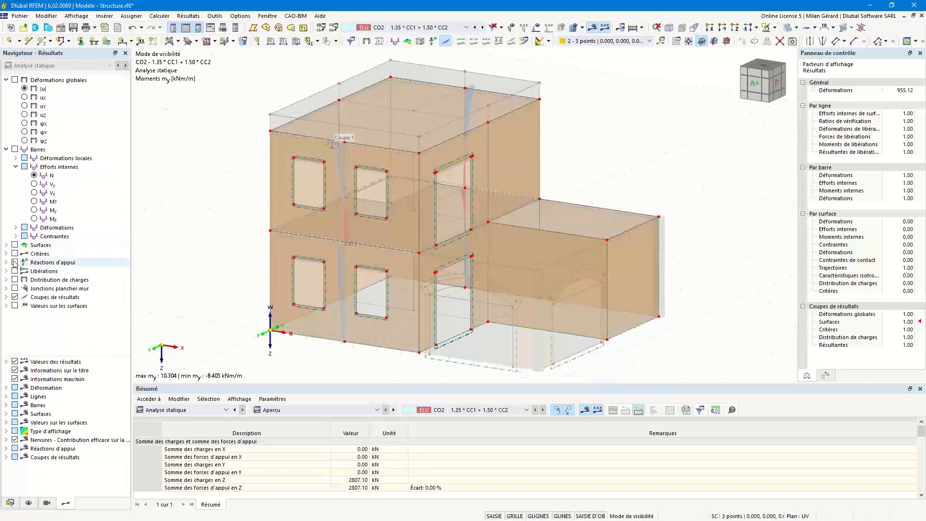
left_click(15, 297)
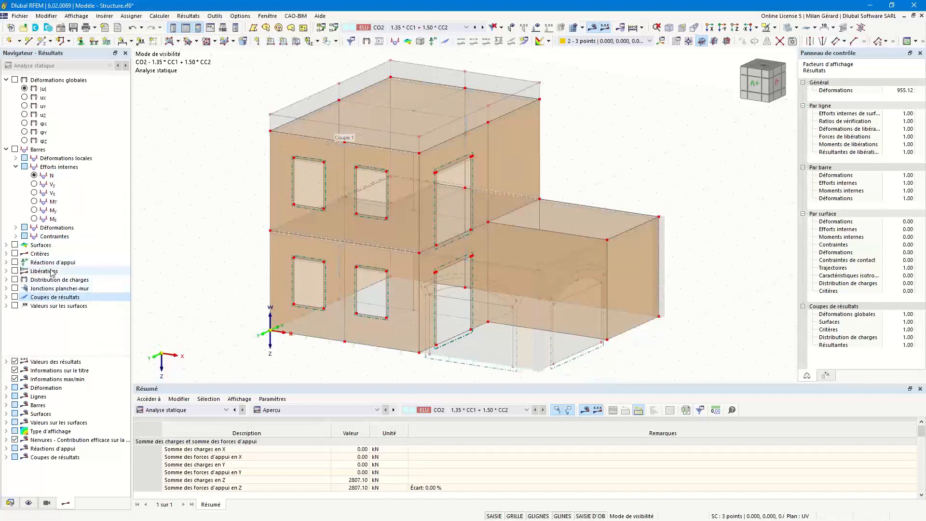
- Define new members on vertical wall lines 57 and 58 as Poutre résultante with an integration dimension Yz of 1000 mm
middle_click_drag(279, 179, 368, 260, "ctrl")
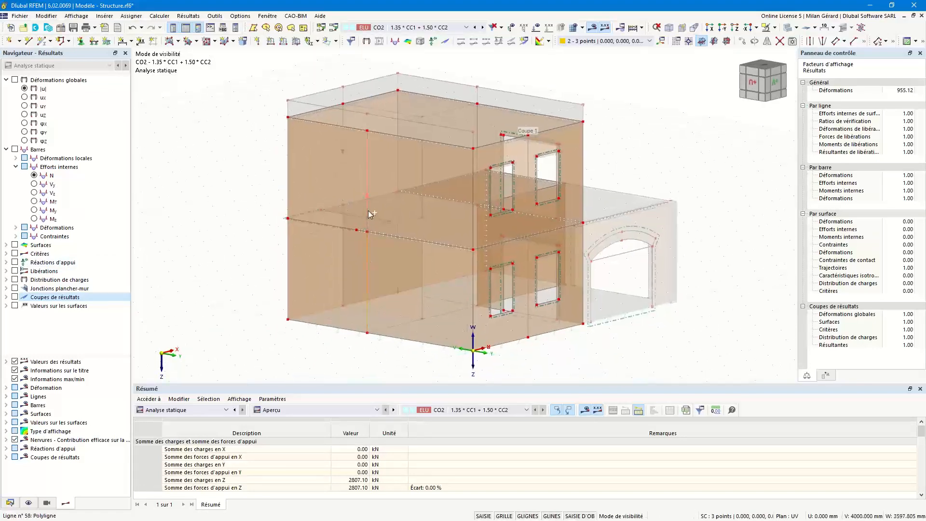
double_click(368, 175)
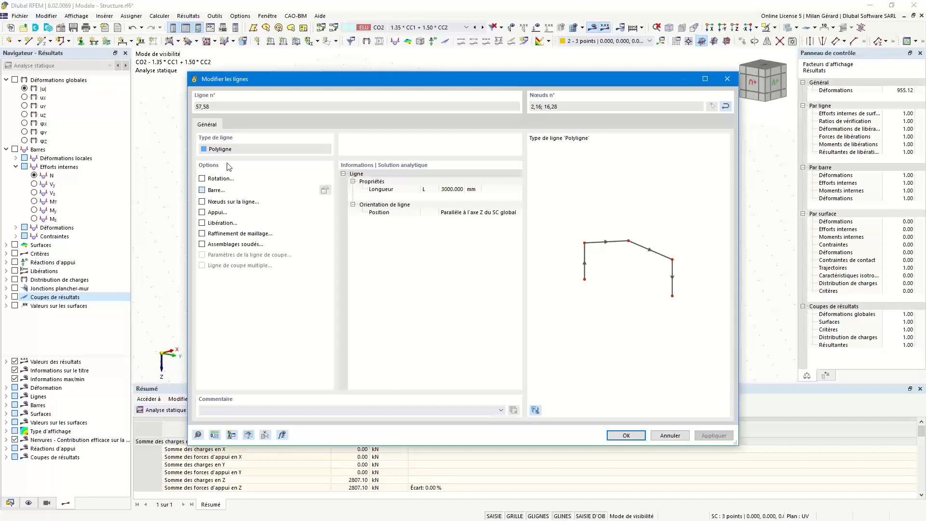
left_click(235, 132)
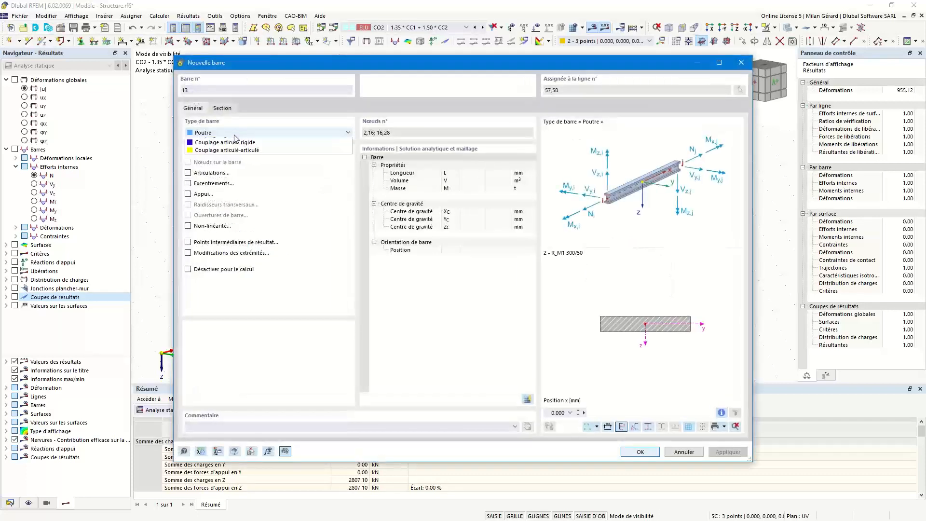
left_click(216, 210)
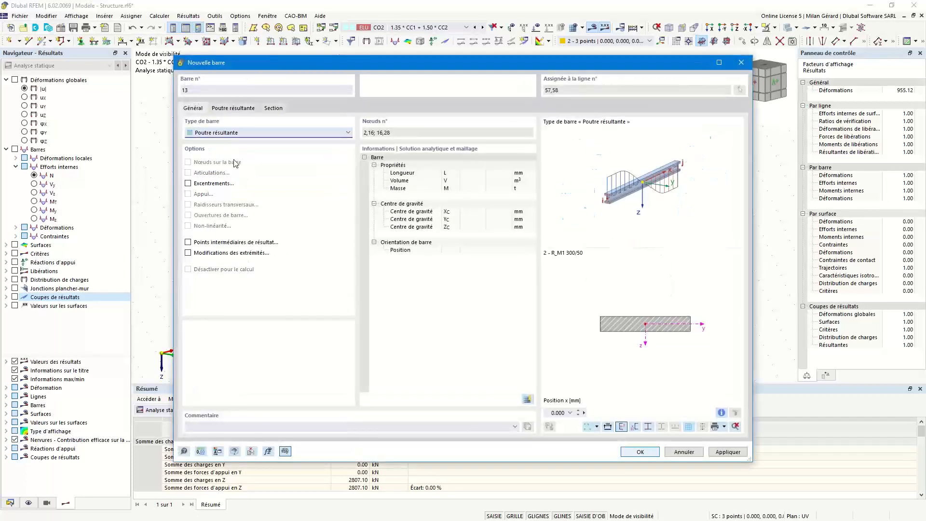
left_click(233, 109)
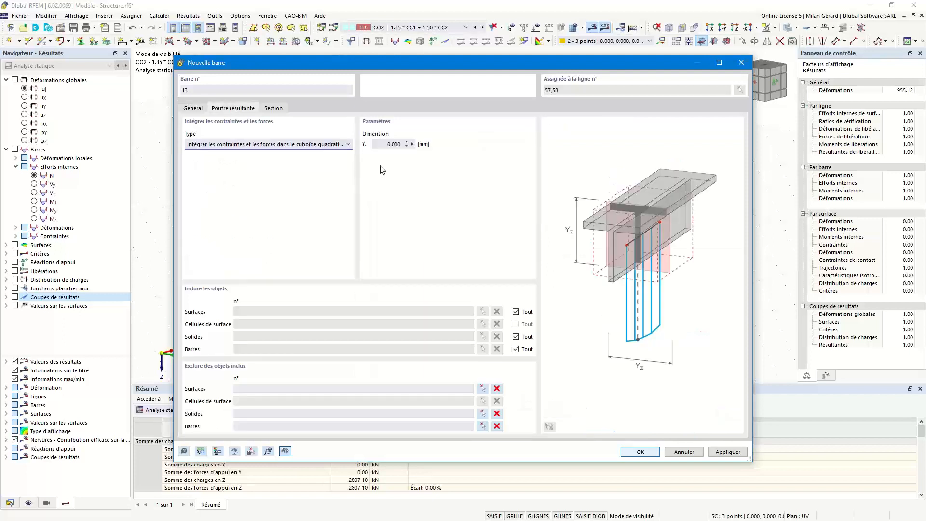
left_click(380, 143)
type("10")
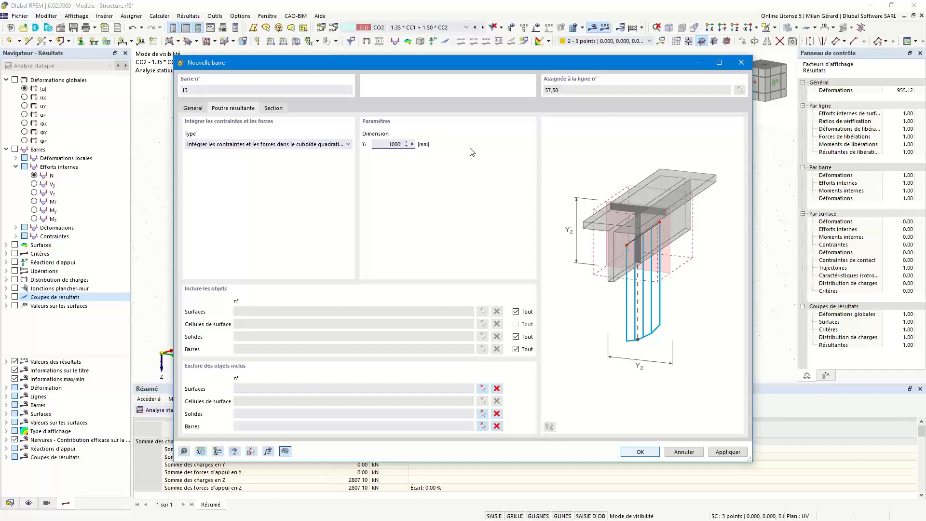
- Restrict the surfaces included in the result beams on lines 57 and 58 to wall surfaces 1 and 7
left_click(516, 312)
left_click(482, 311)
left_click(438, 217)
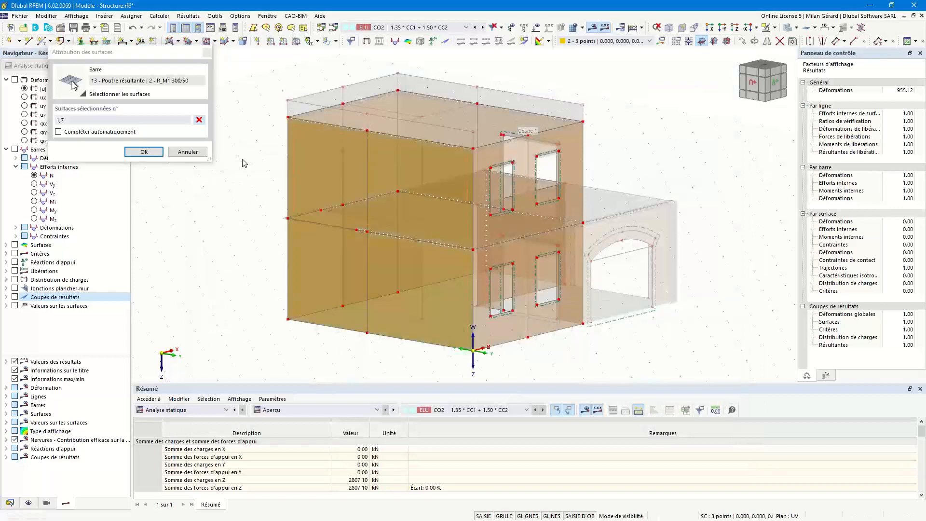
left_click(138, 152)
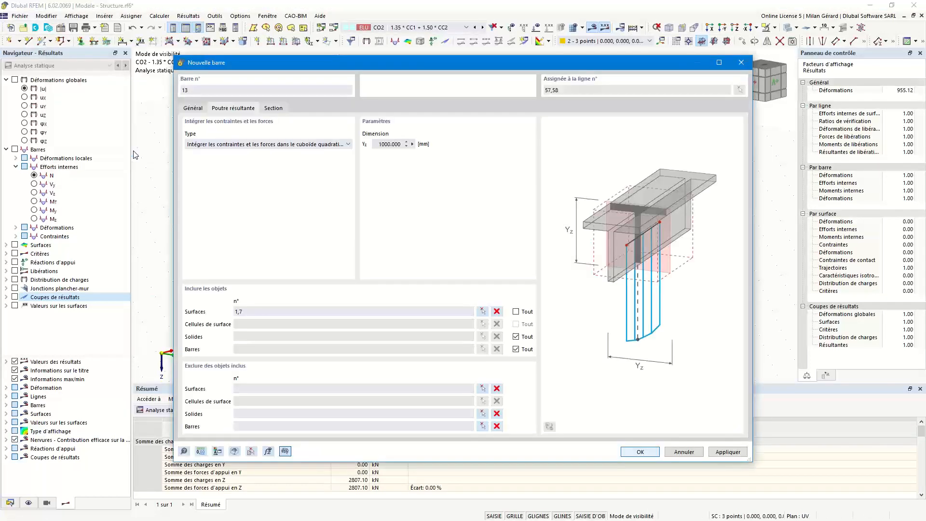
- Assign the result beams a new 50 mm solid square section in C25/30 and create them on lines 57 and 58
left_click(275, 110)
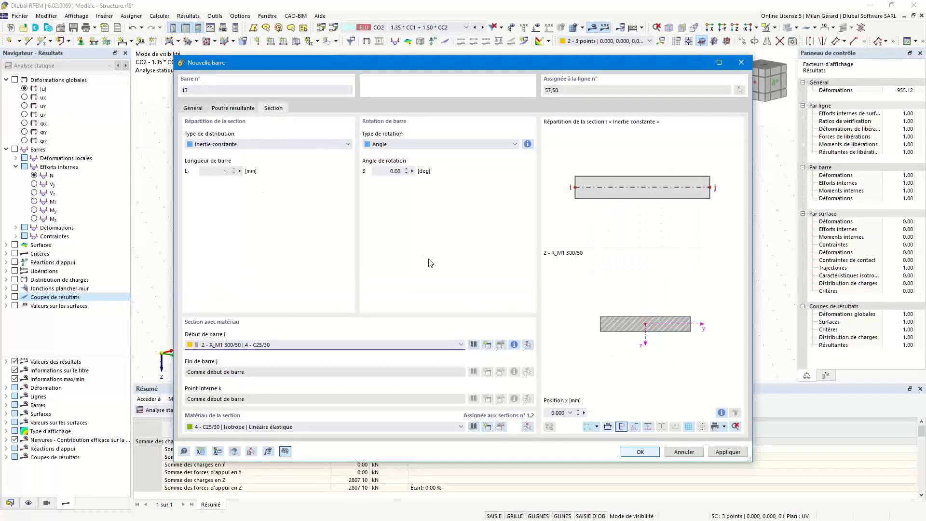
left_click(492, 346)
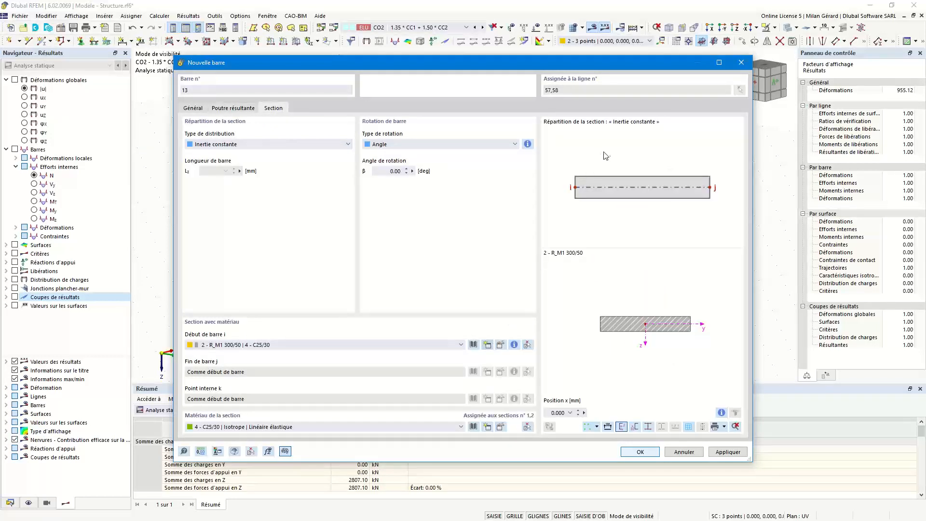
left_click(582, 126)
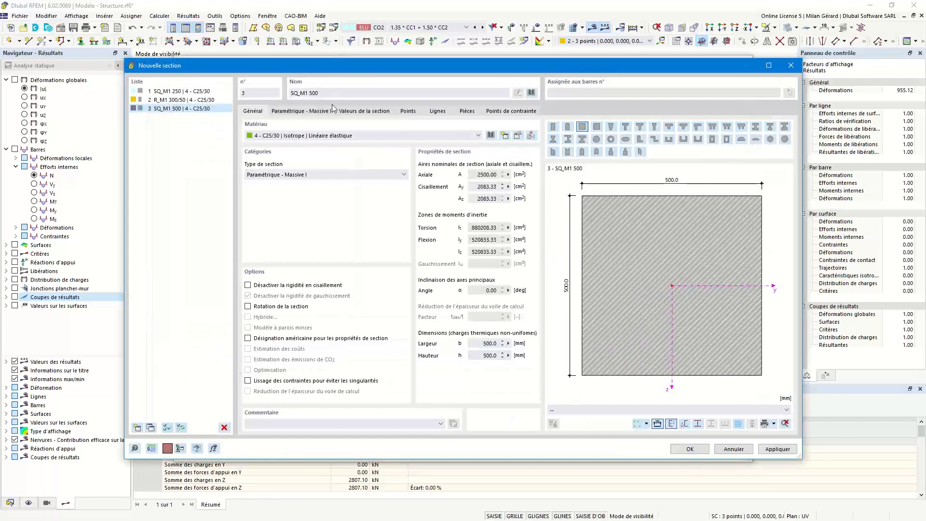
left_click(301, 111)
type("50.0")
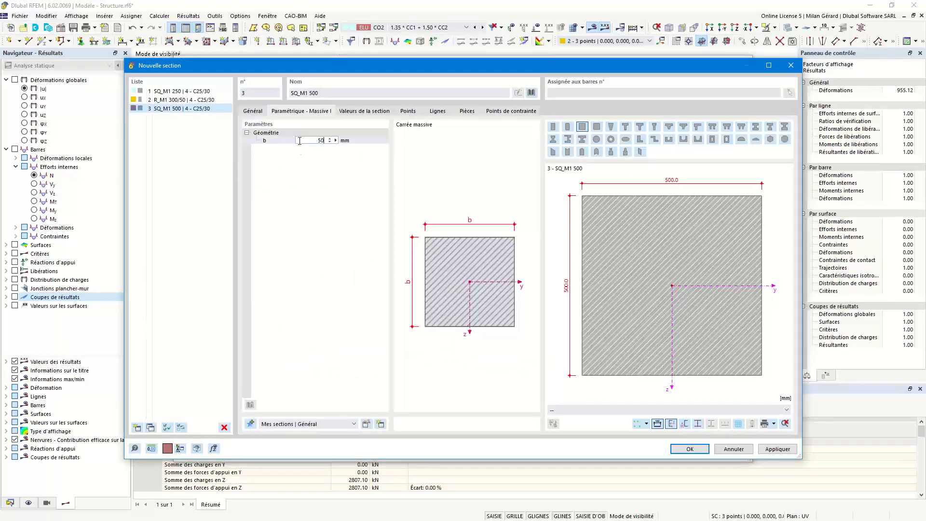
left_click(697, 449)
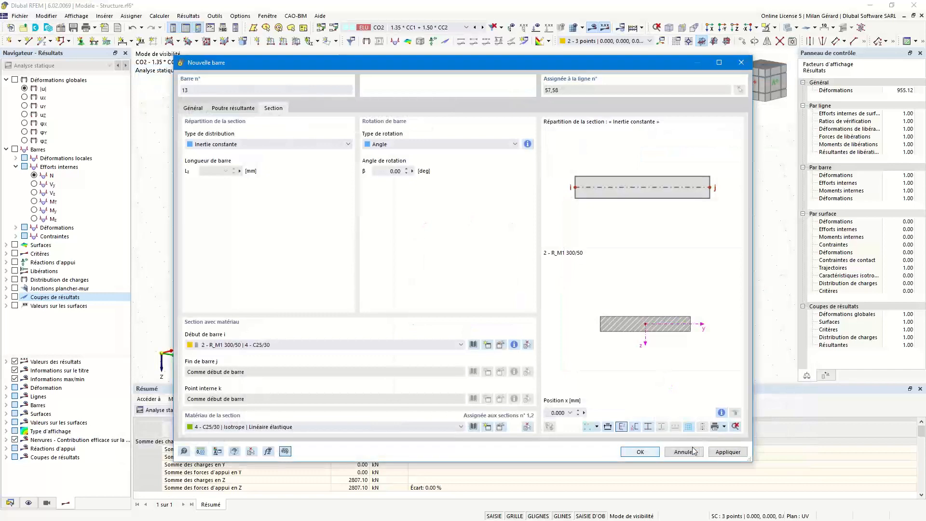
left_click(638, 452)
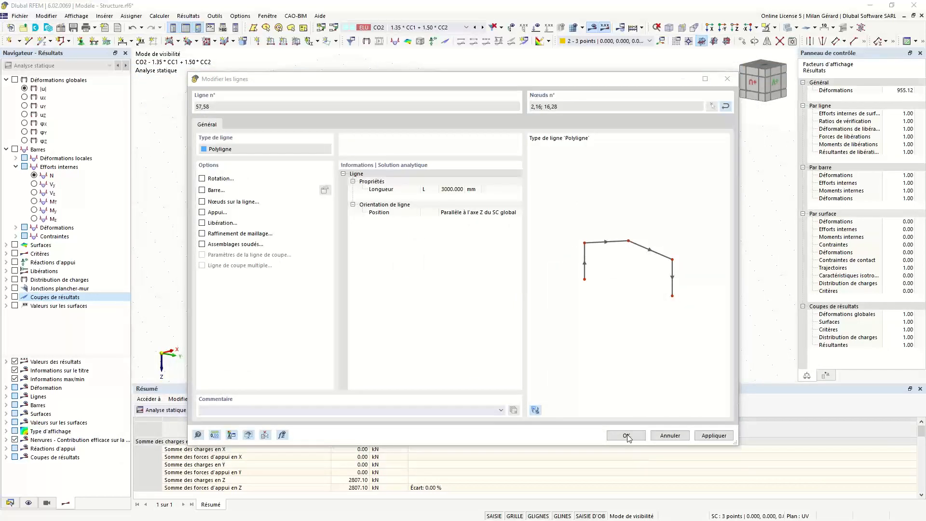
left_click(627, 436)
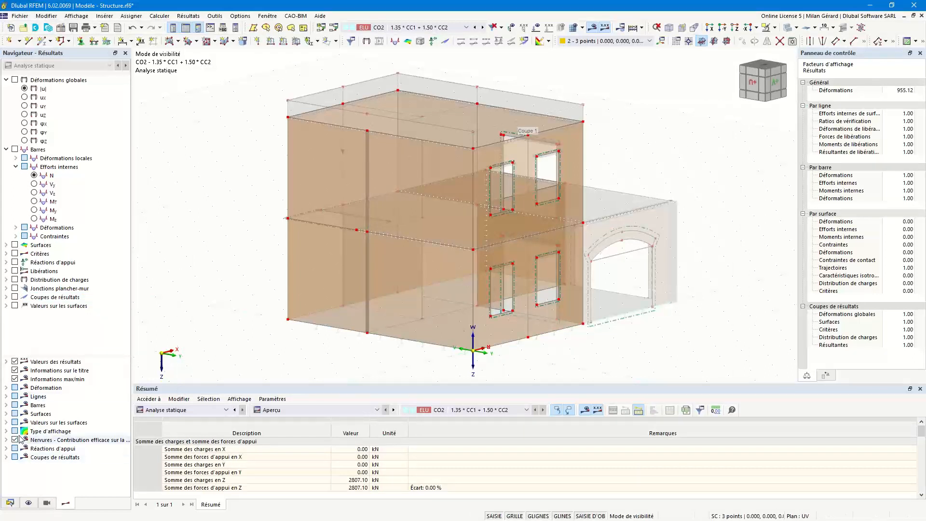
- Add the Poutre résultante members and the surfaces of material 4 - C25/30 to the visible objects
left_click(44, 504)
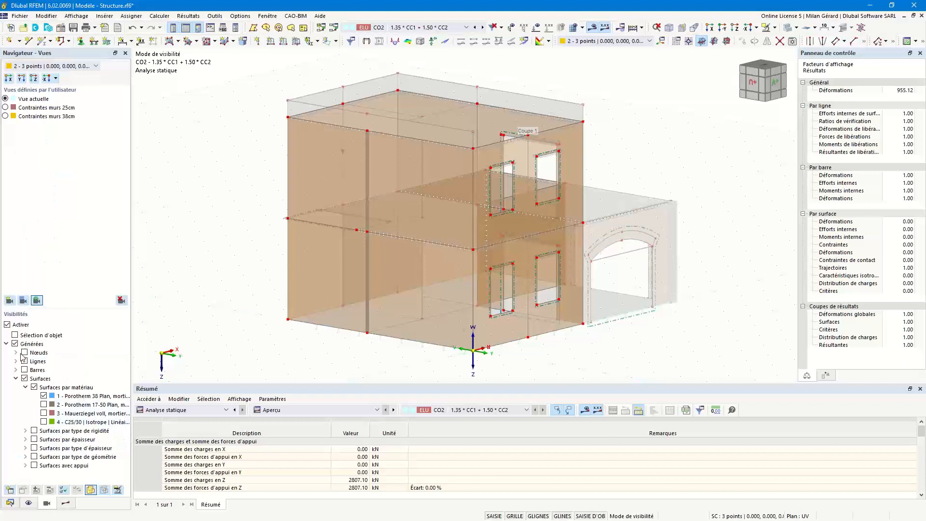
left_click(16, 369)
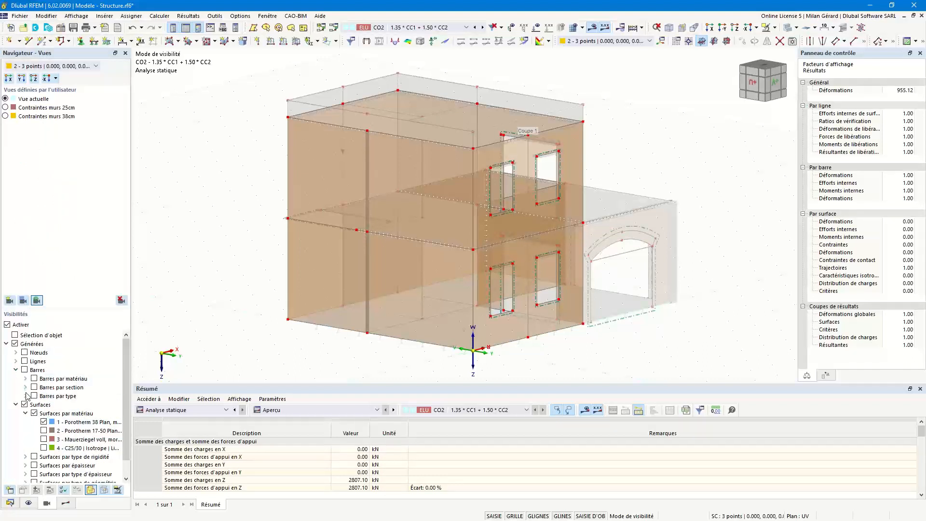
left_click(26, 395)
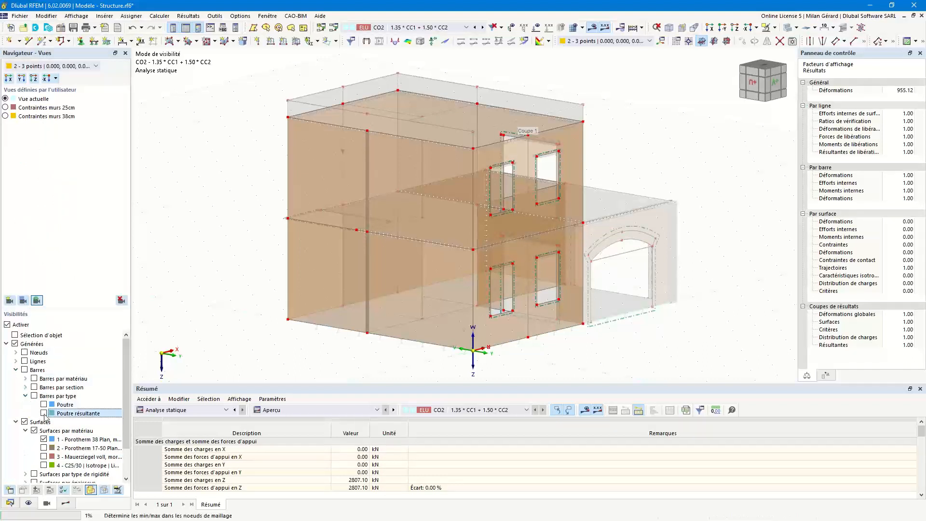
left_click(44, 413)
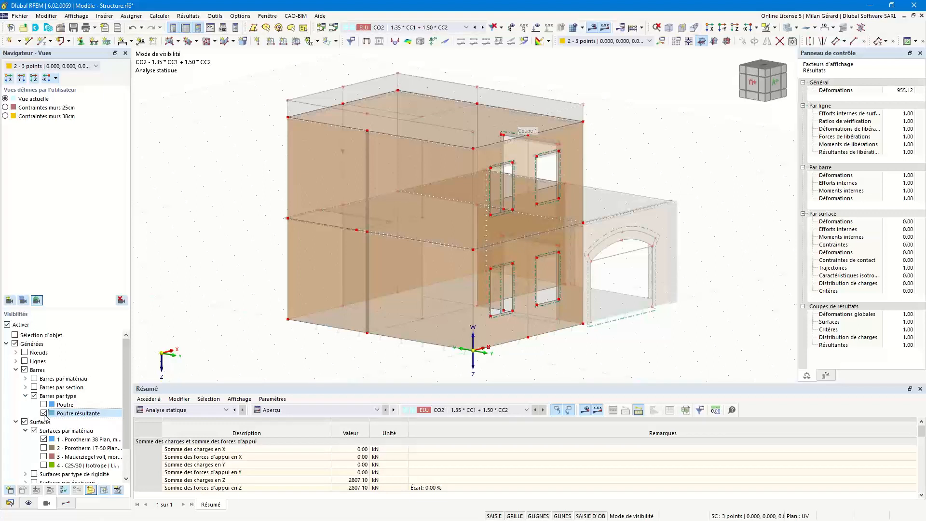
left_click(44, 465)
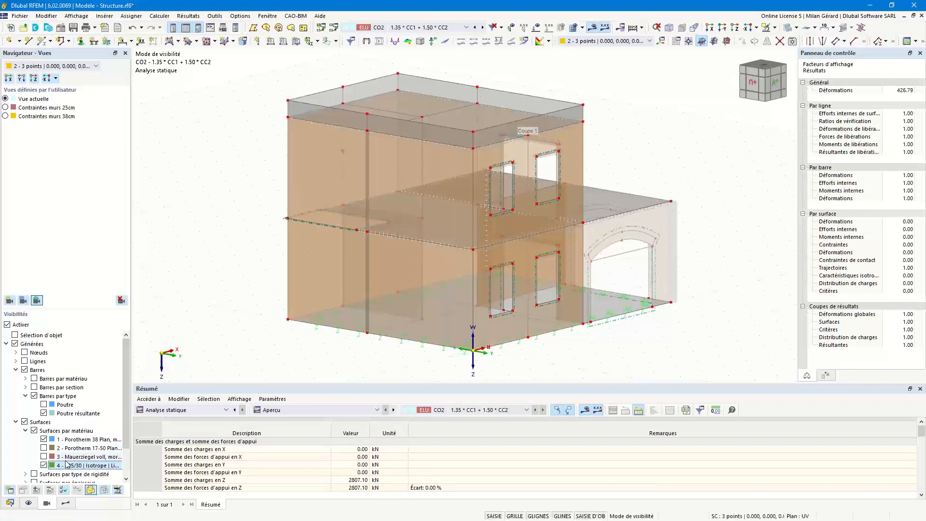
- Display the member bending moments My and examine them along the wall result beams
left_click(66, 502)
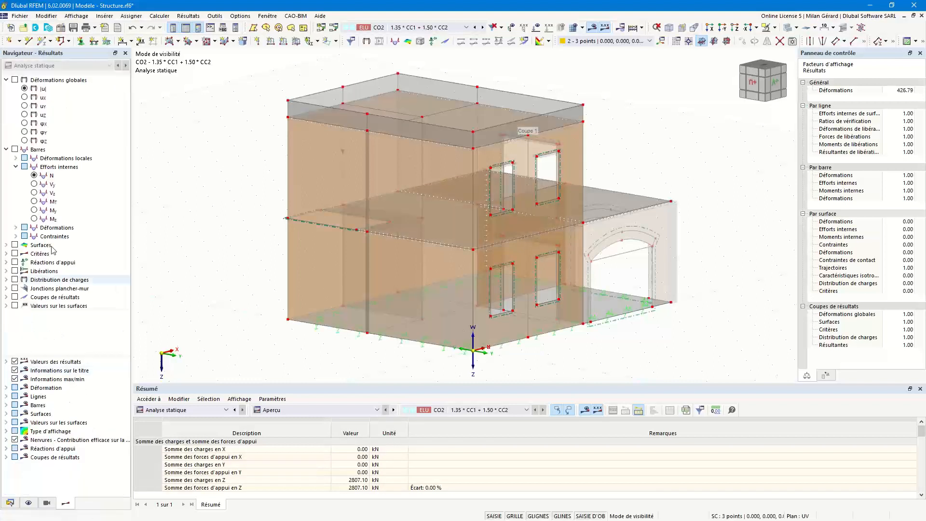
left_click(34, 210)
mouse_move(590, 154)
middle_mouse_down("ctrl")
mouse_move(591, 147)
mouse_move(513, 127)
mouse_move(595, 157)
middle_mouse_up("ctrl")
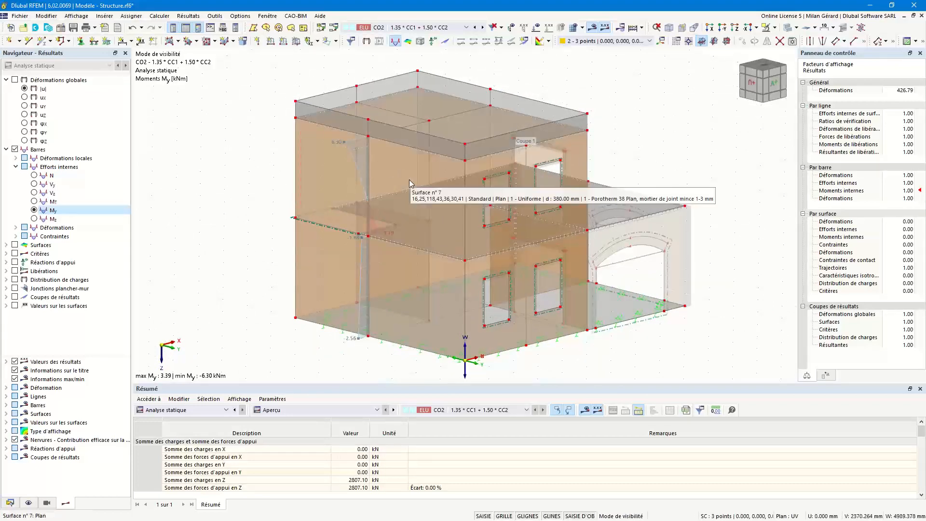
- Create a result beam on line 29 that integrates the results of floor surface 15 only
double_click(404, 229)
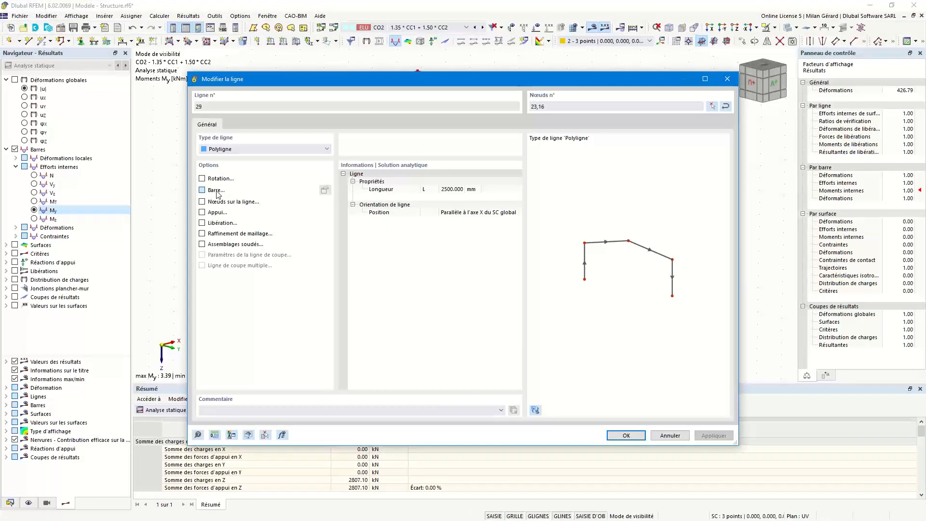
left_click(216, 191)
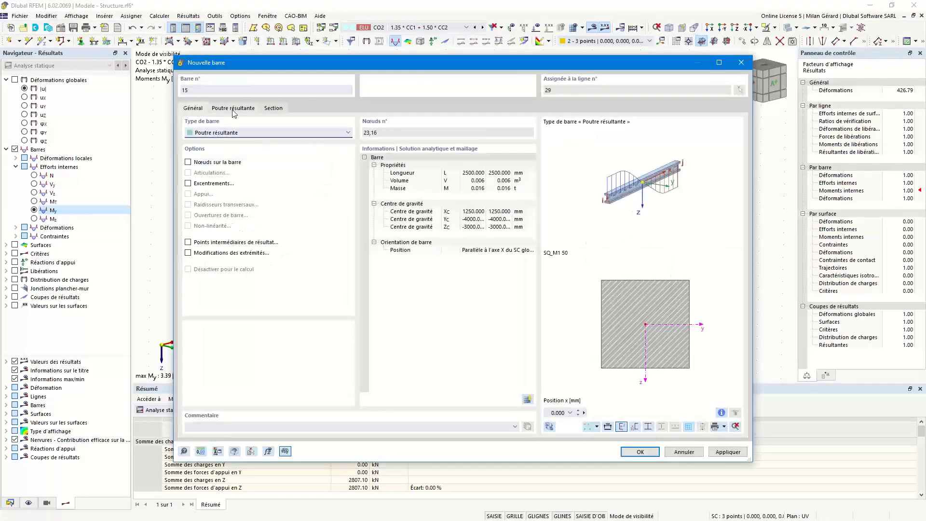
left_click(234, 111)
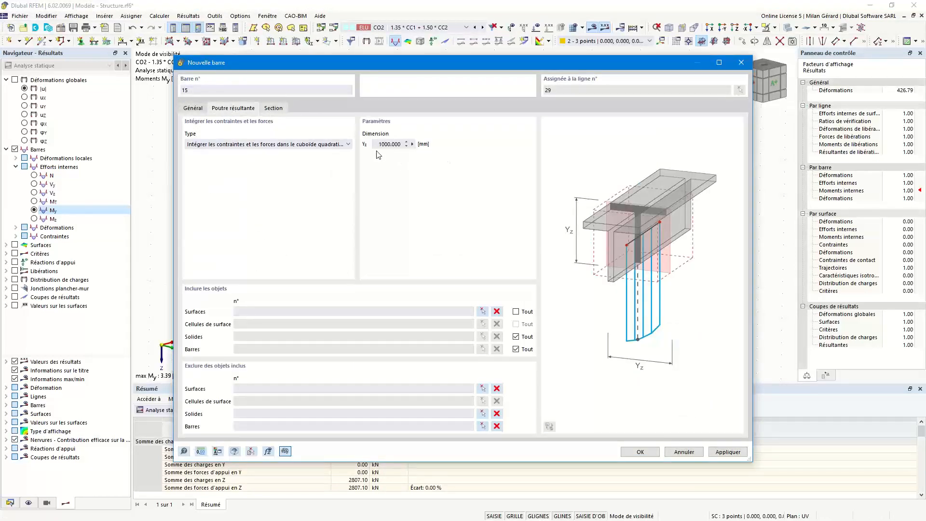
left_click(482, 311)
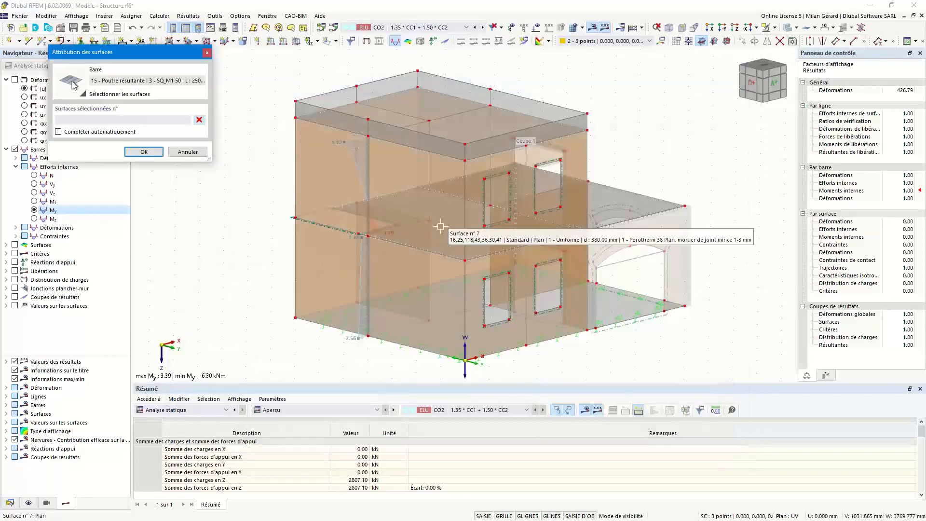
left_click(496, 217)
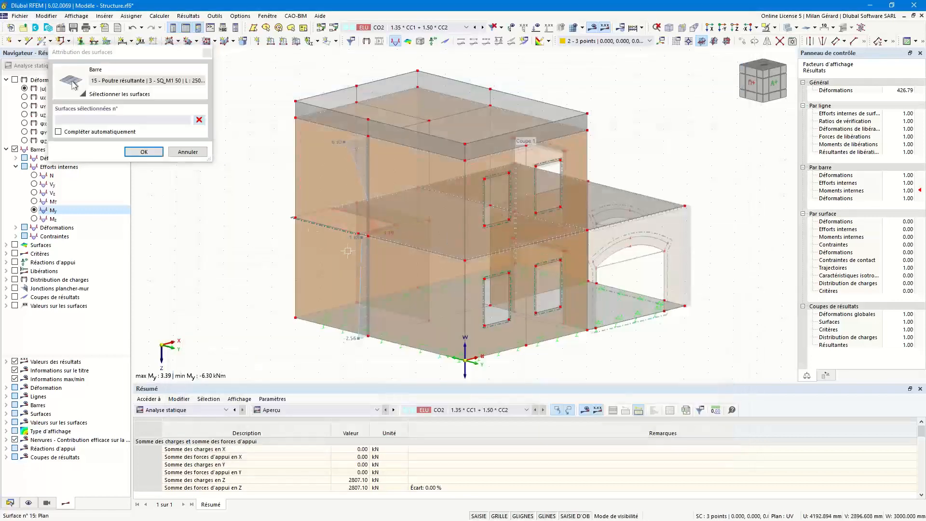
left_click(144, 151)
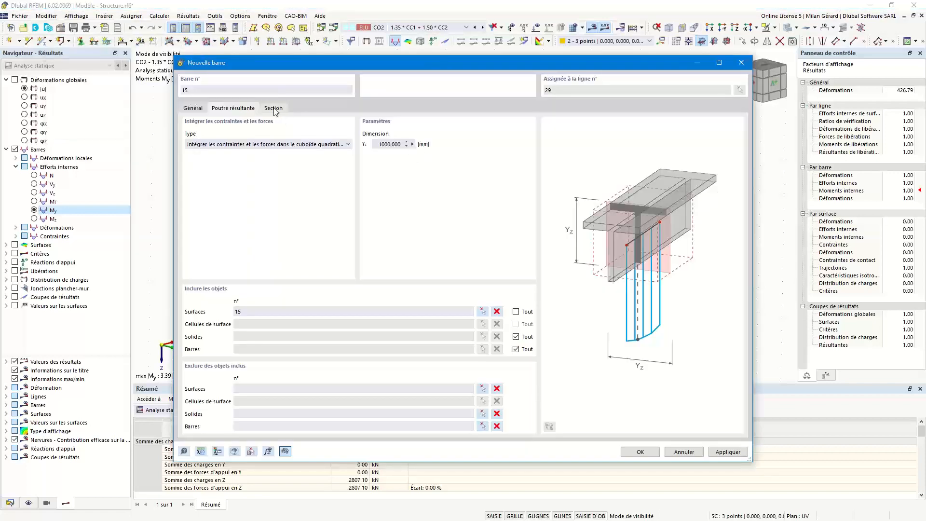
left_click(640, 453)
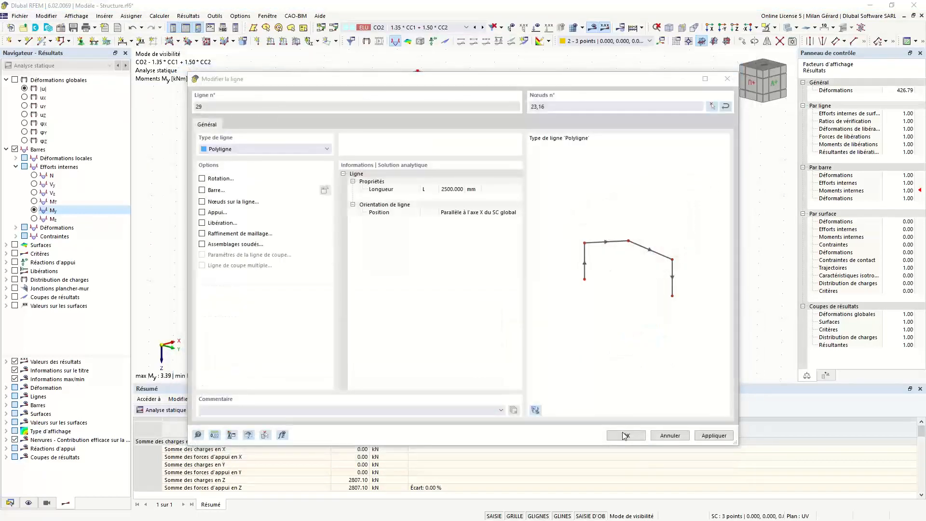
left_click(625, 435)
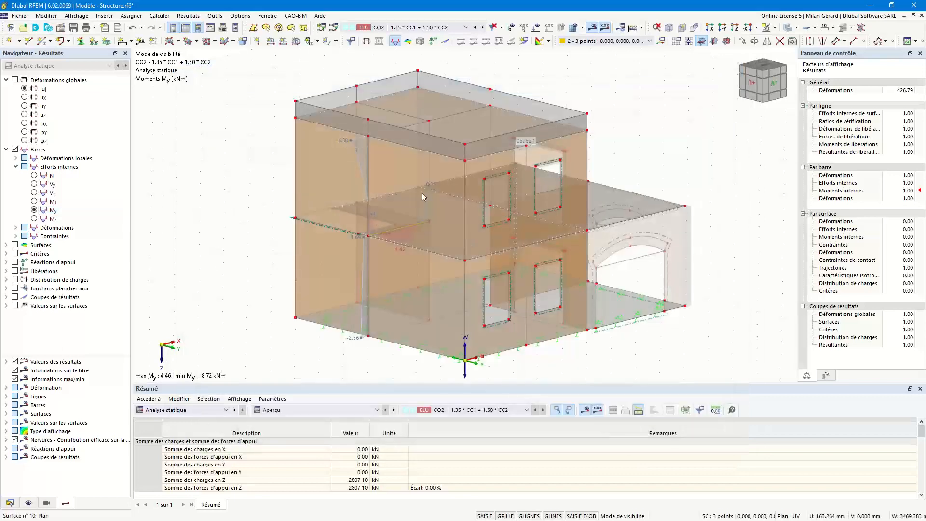
- Hide the surfaces of material 4 - C25/30 from the visible objects
scroll(404, 228, "up", 2)
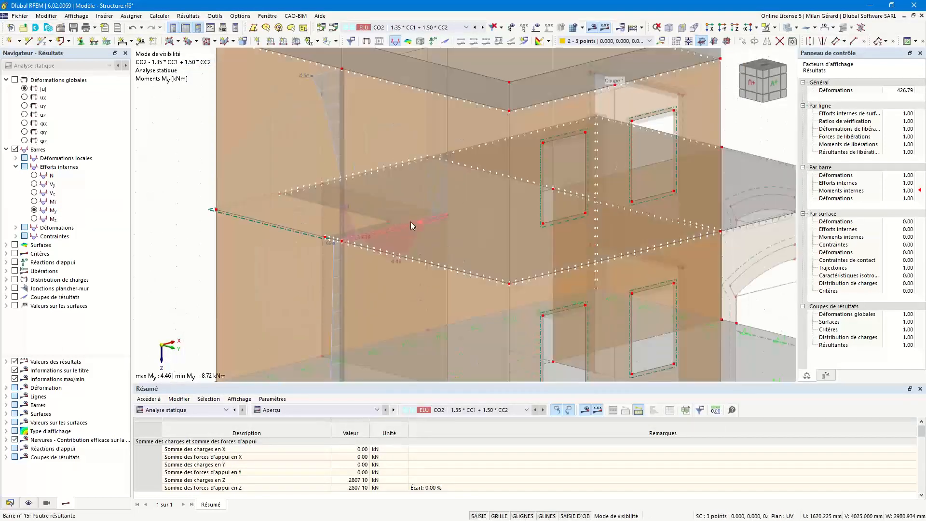
scroll(412, 223, "down", 3)
middle_click_drag(426, 222, 444, 248, "ctrl")
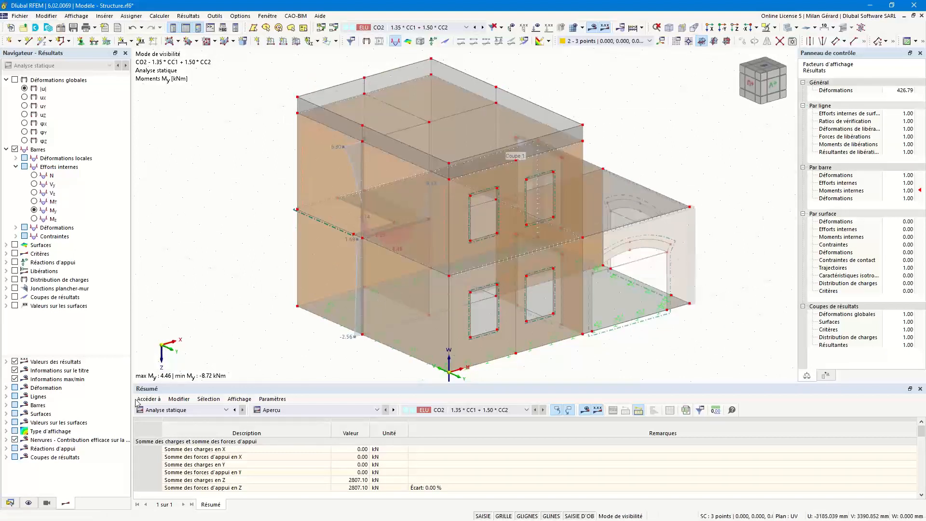
left_click(46, 502)
left_click(45, 464)
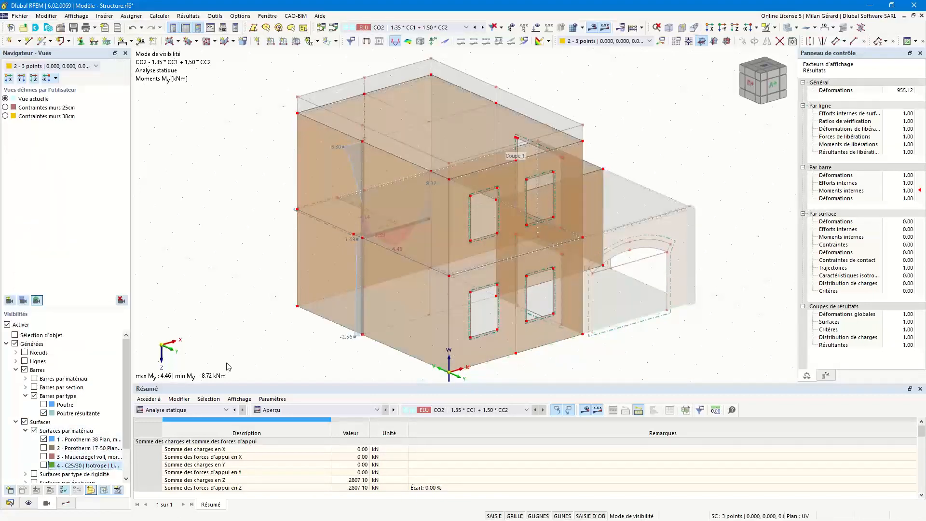
- Select all the visible objects and limit the visibility to the selection and its associated objects
middle_click_drag(673, 89, 674, 76, "ctrl")
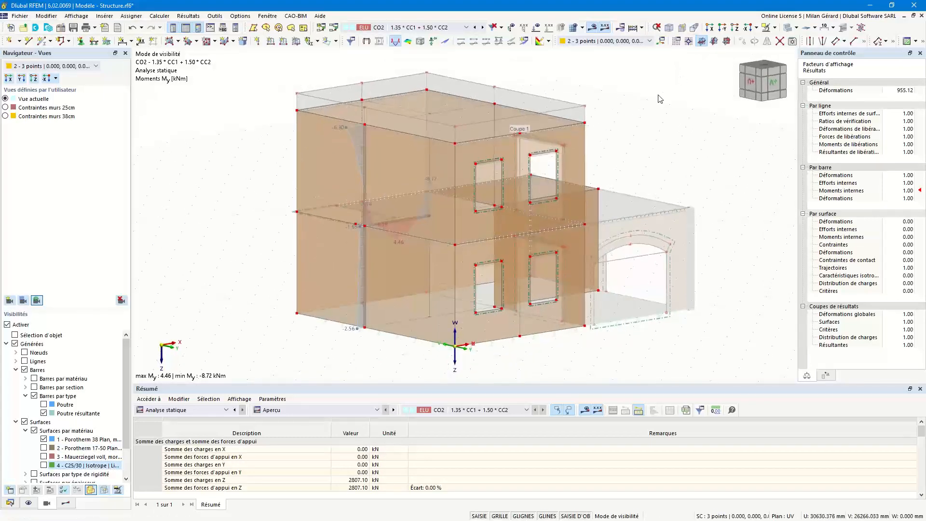
key("ctrl+a")
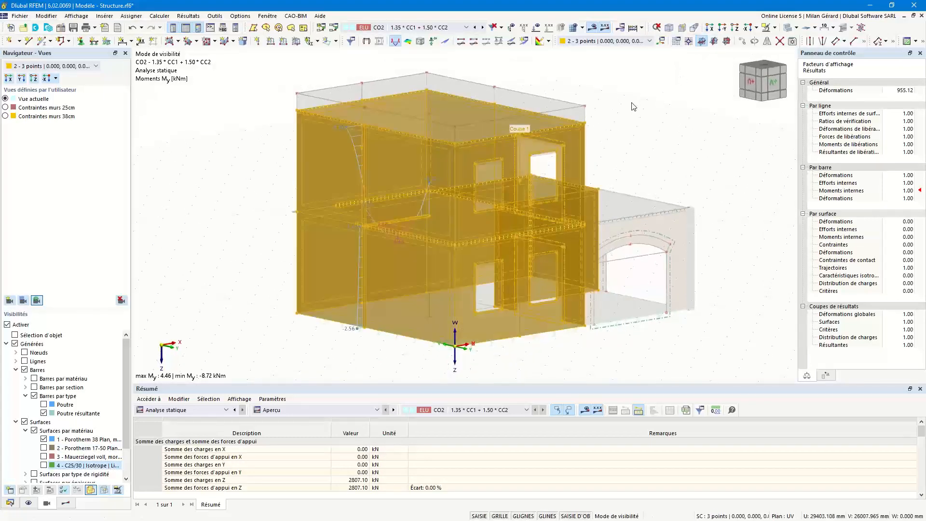
left_click(775, 26)
left_click(781, 39)
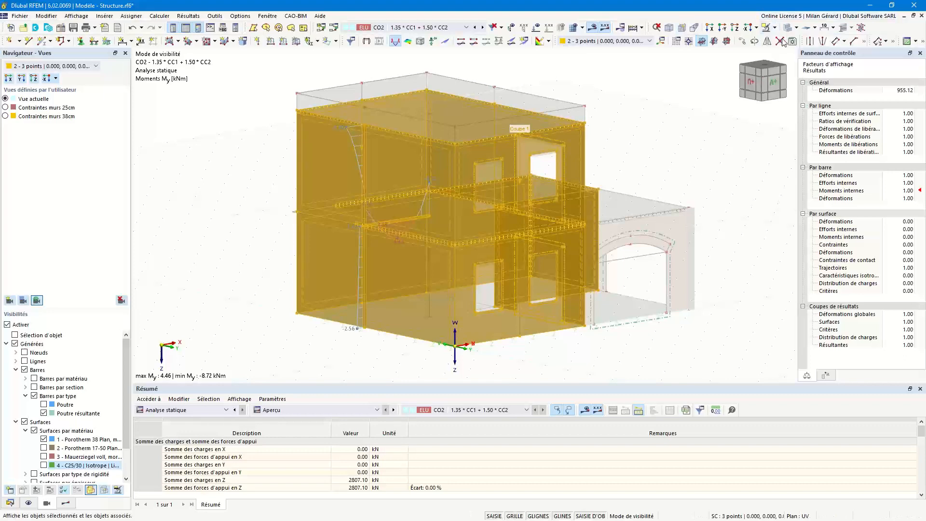
left_click(666, 100)
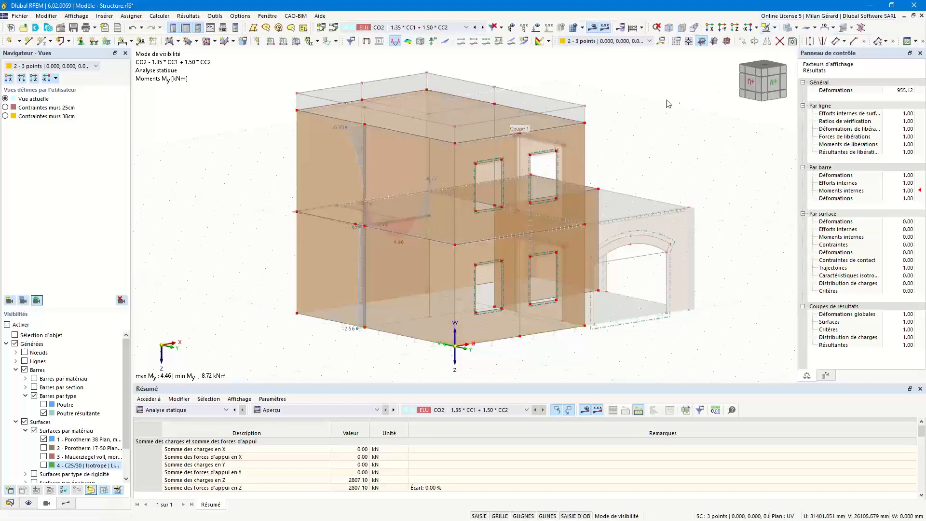
left_click(20, 16)
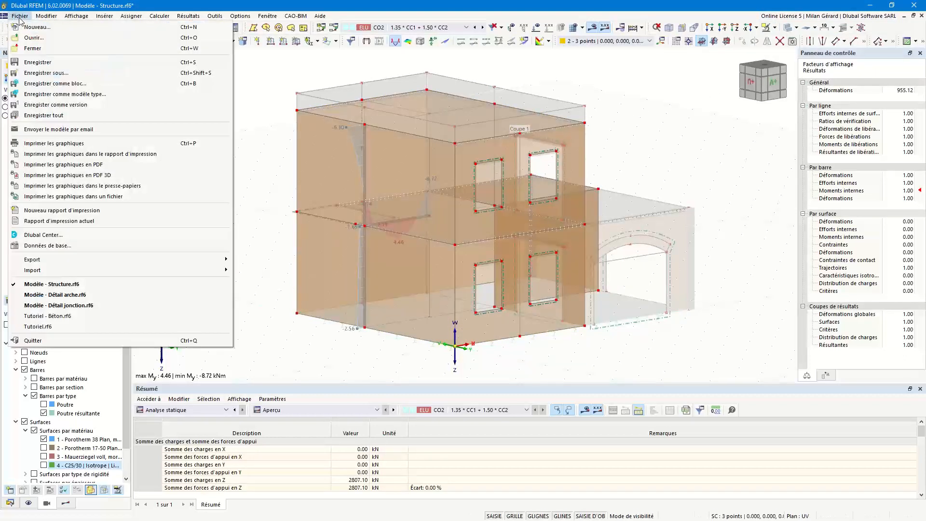
left_click(80, 155)
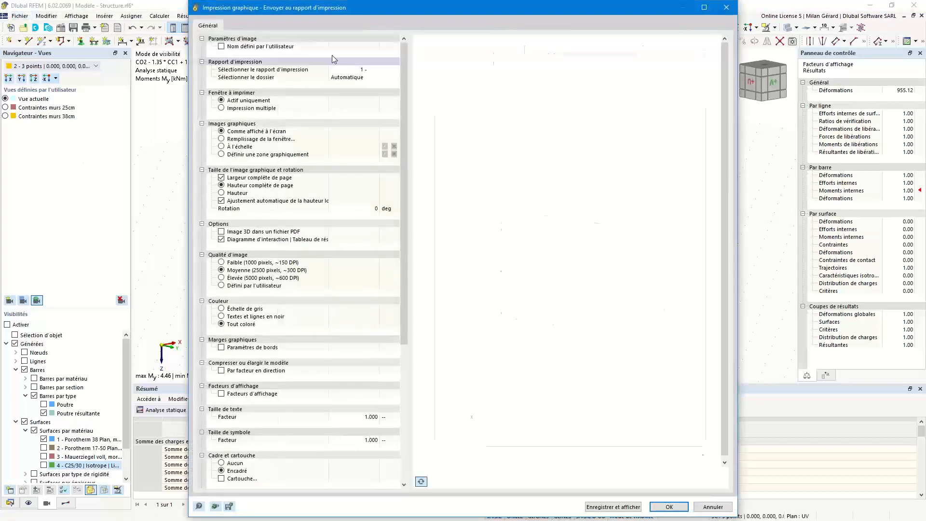
left_click(726, 7)
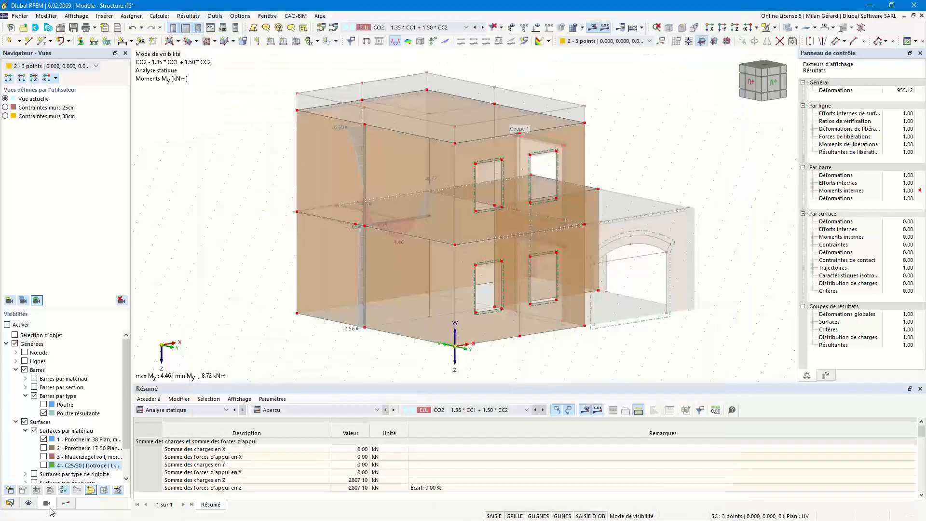
- Display the result section diagrams alongside the member moments and show only the currently visible objects as the selection
left_click(62, 504)
left_click(15, 297)
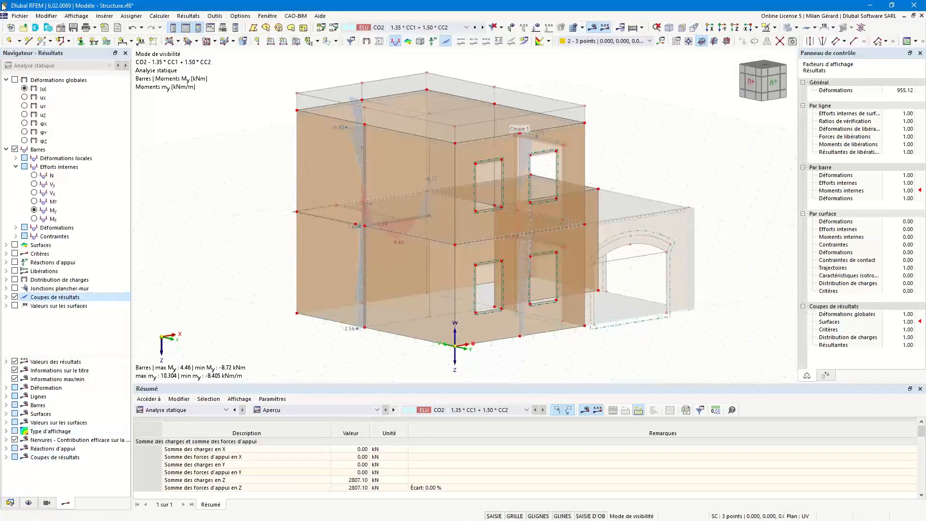
key("ctrl+a")
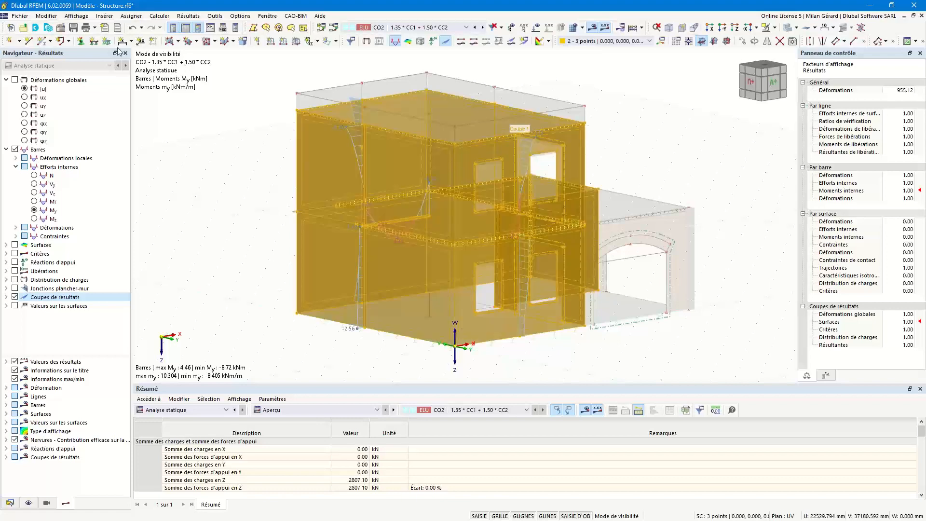
left_click(20, 16)
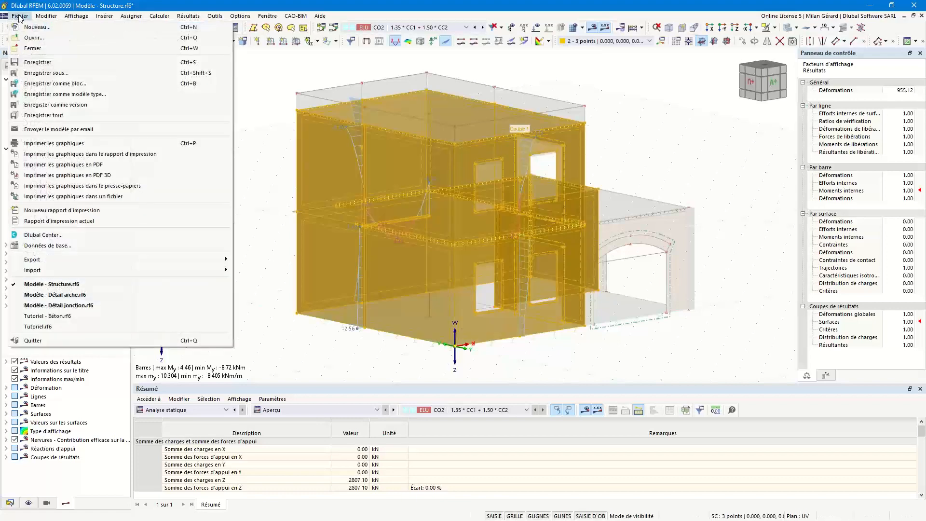
left_click(763, 26)
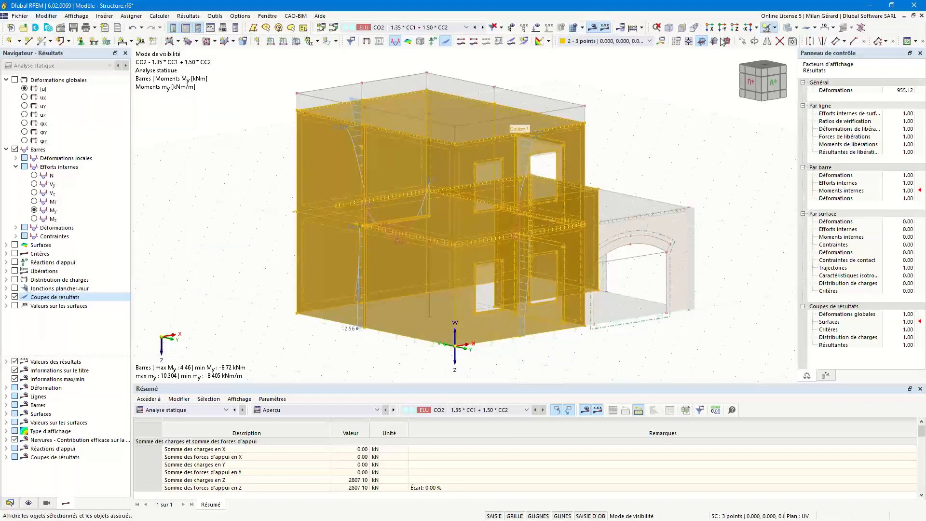
- Send the current results graphic to the print report with the model filling the image window
left_click(20, 16)
left_click(75, 155)
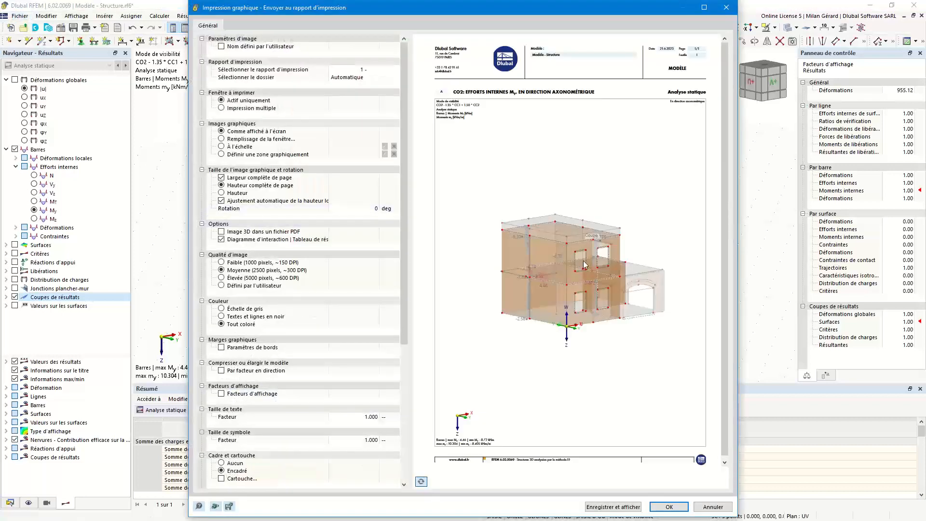
left_click(223, 138)
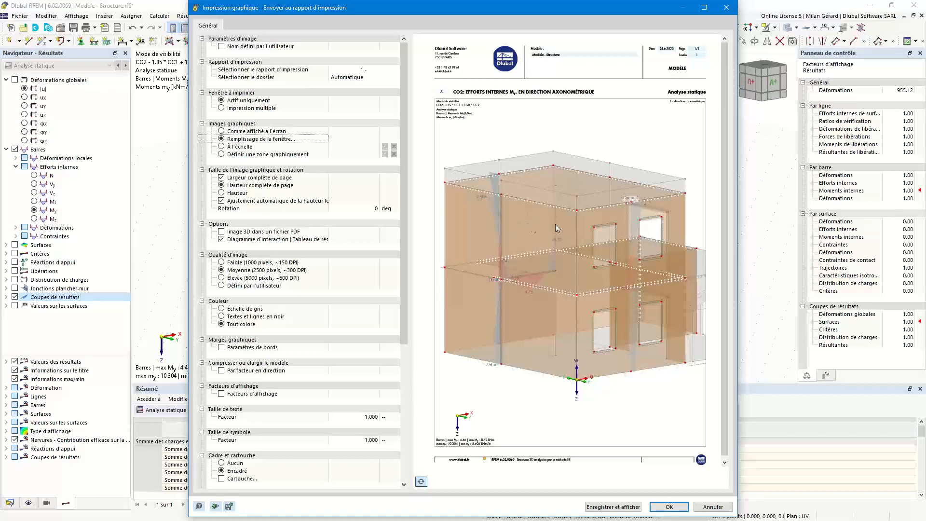
left_click(664, 509)
left_click(664, 507)
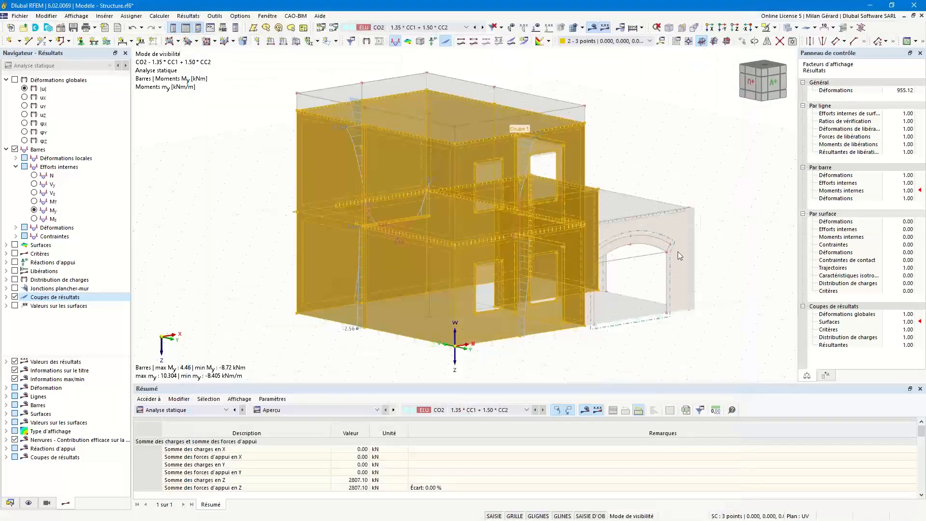
- Switch to the default axonometric view and set up a graphic for the print report using multiple printing
left_click(668, 30)
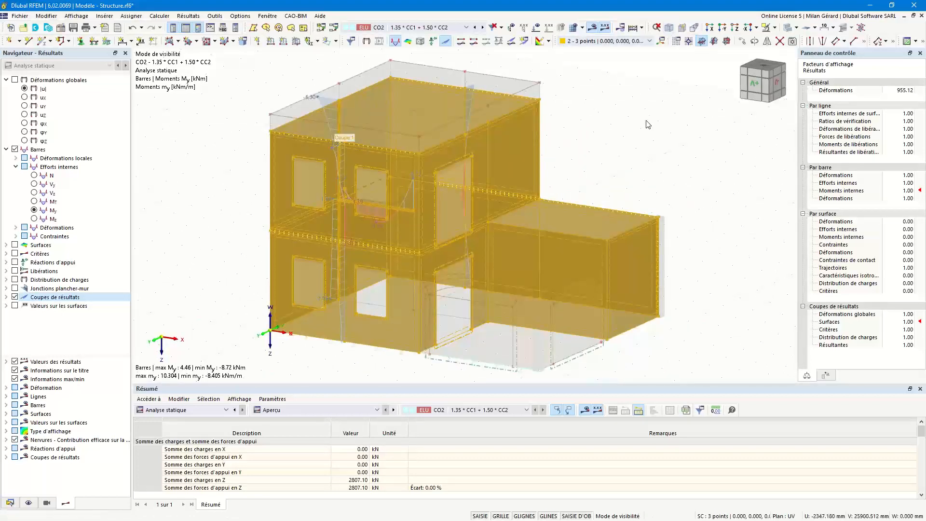
left_click(28, 19)
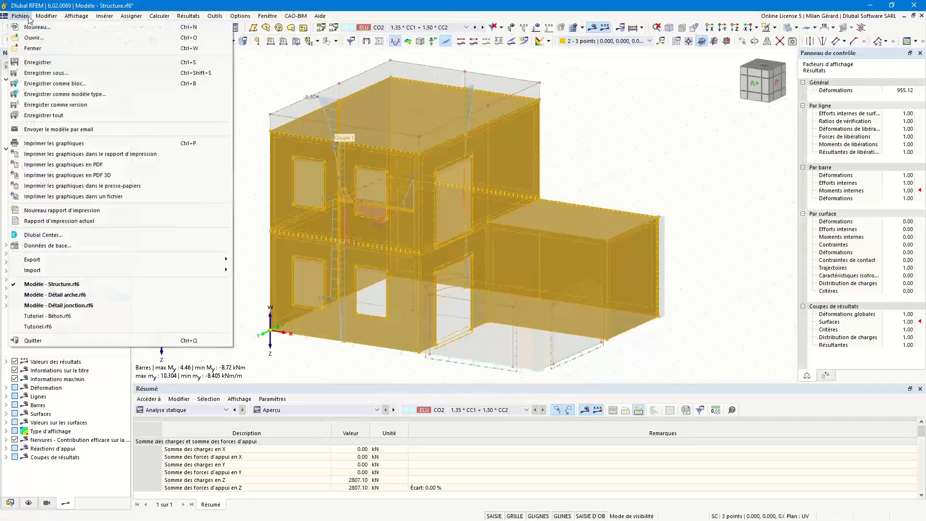
left_click(76, 153)
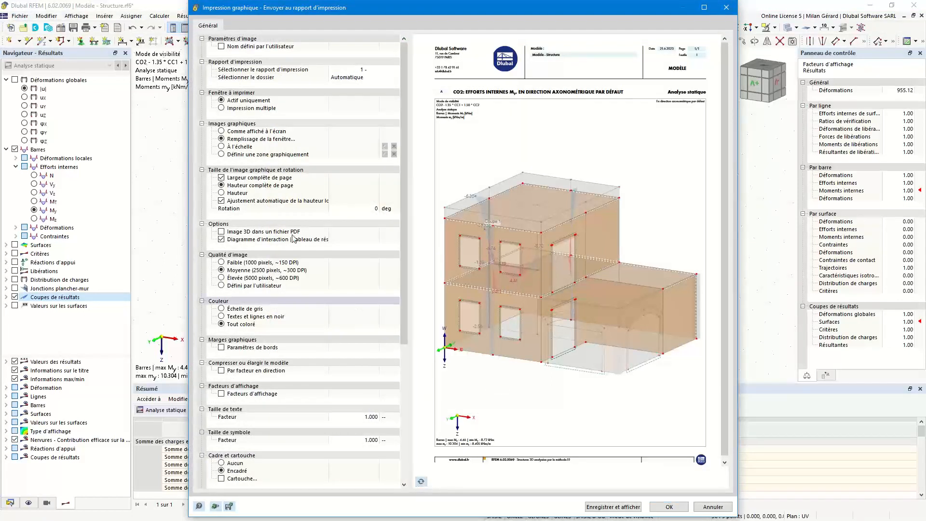
left_click(221, 108)
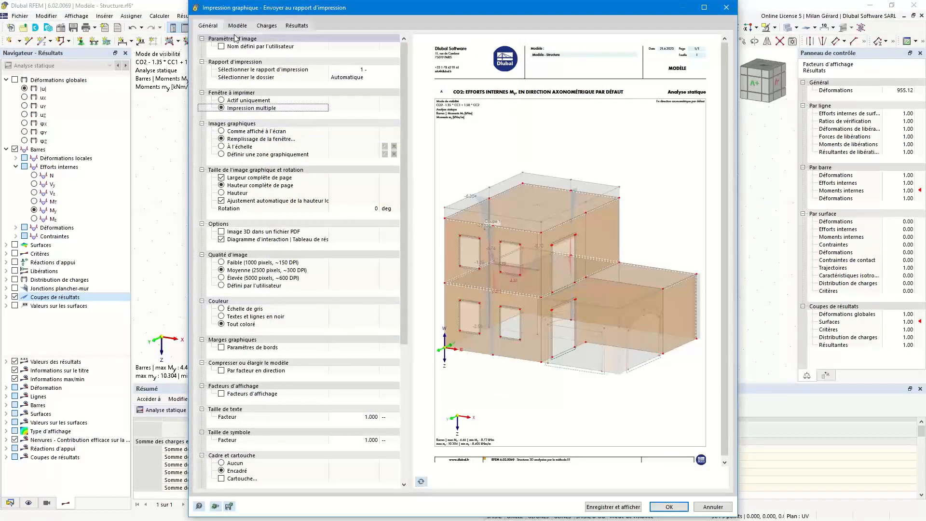
- Review the model and load print options, and include the results of the current load combination in the multiple printing
left_click(237, 25)
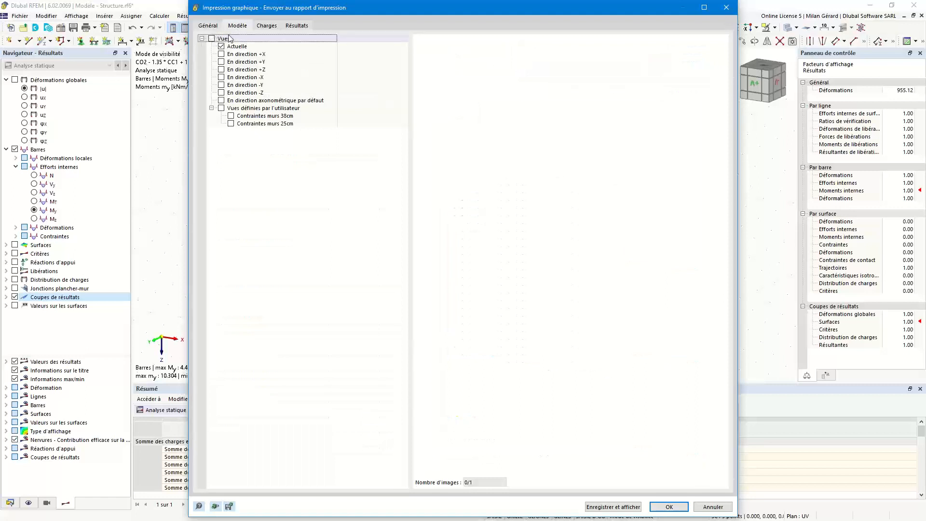
left_click(264, 27)
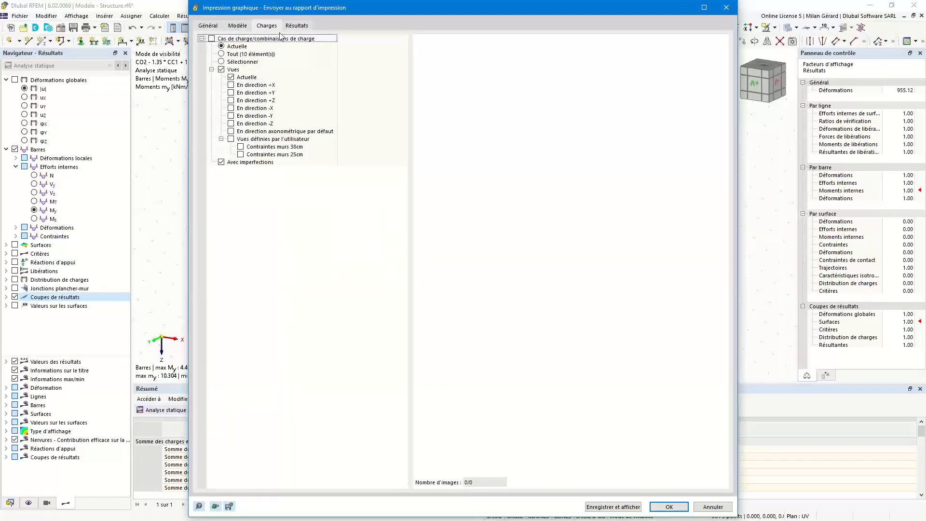
left_click(296, 26)
left_click(212, 39)
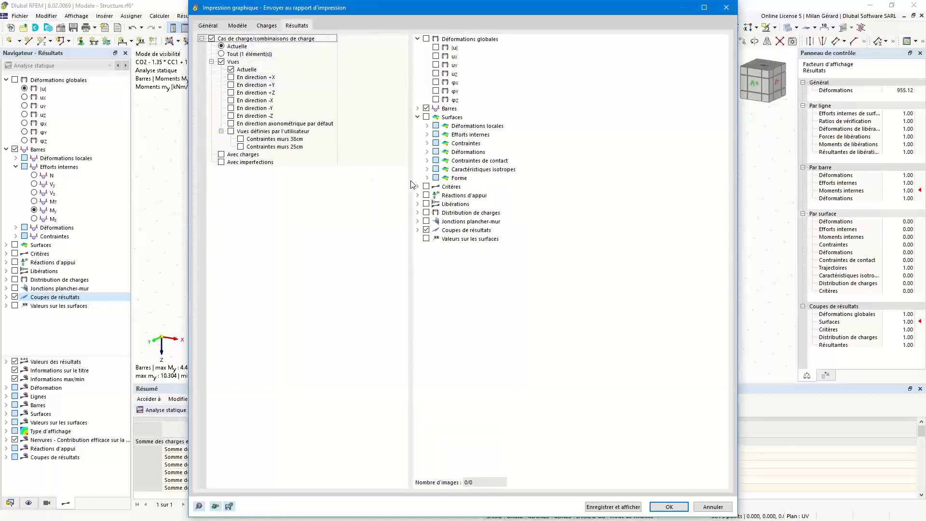
- Restrict the printed results to the basic surface stress σy,-, excluding the members and result sections
left_click(425, 108)
left_click(427, 143)
left_click(437, 152)
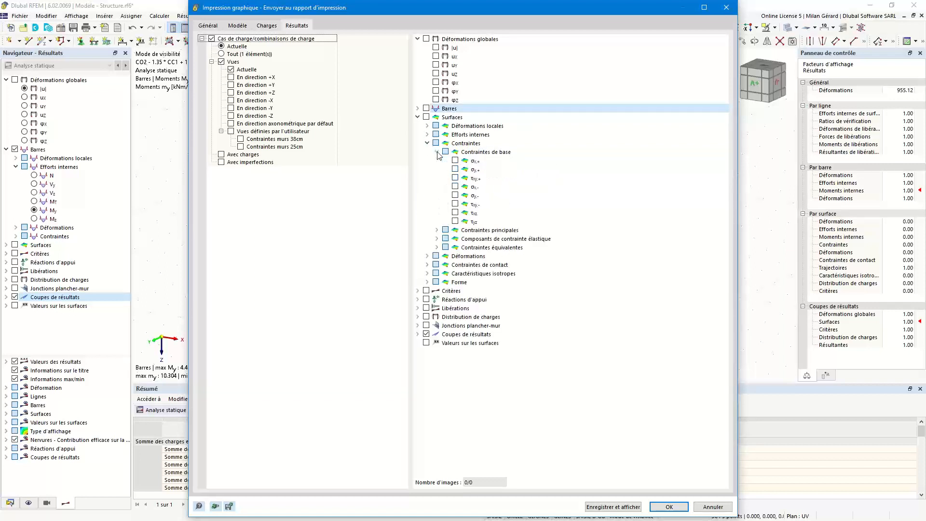
left_click(455, 196)
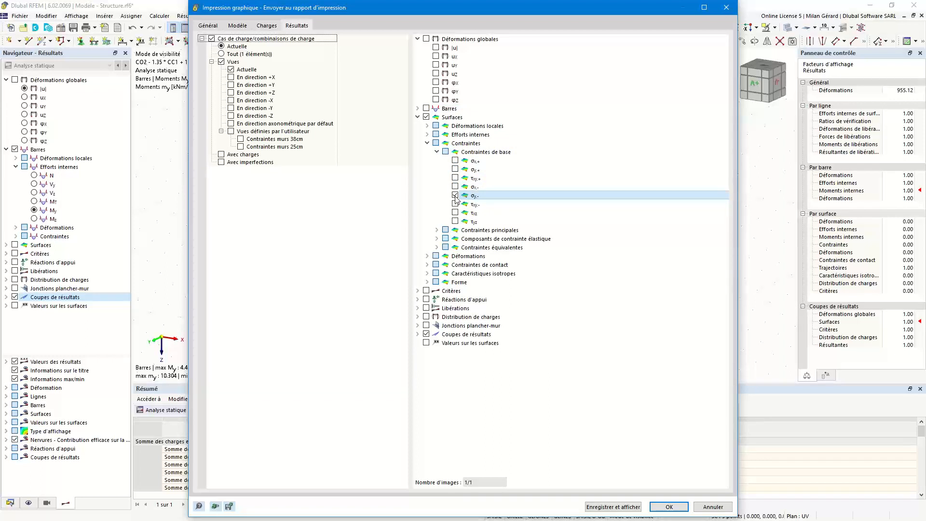
left_click(426, 334)
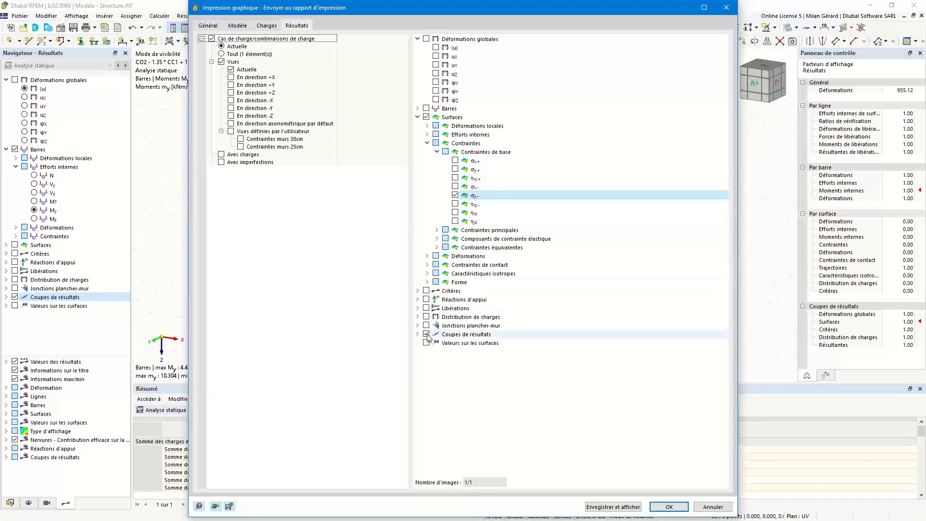
- Confirm the multiple printing setup and send the σy,- stress graphic in the default axonometric view to the print report
left_click(686, 505)
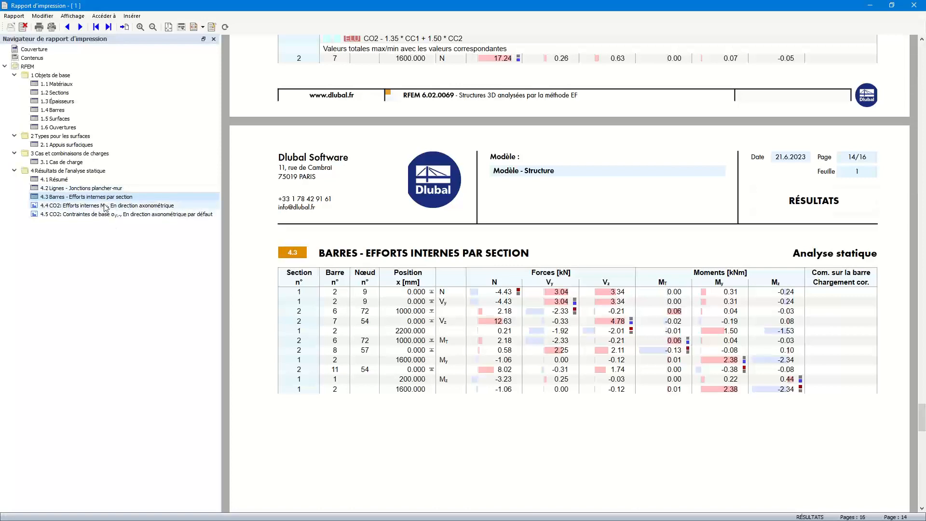
- Examine the report pages with the CO2 graphics of the member moments My and the basic surface stresses σy,-
left_click(105, 205)
scroll(508, 198, "down", 2)
scroll(508, 195, "down", 1, "ctrl")
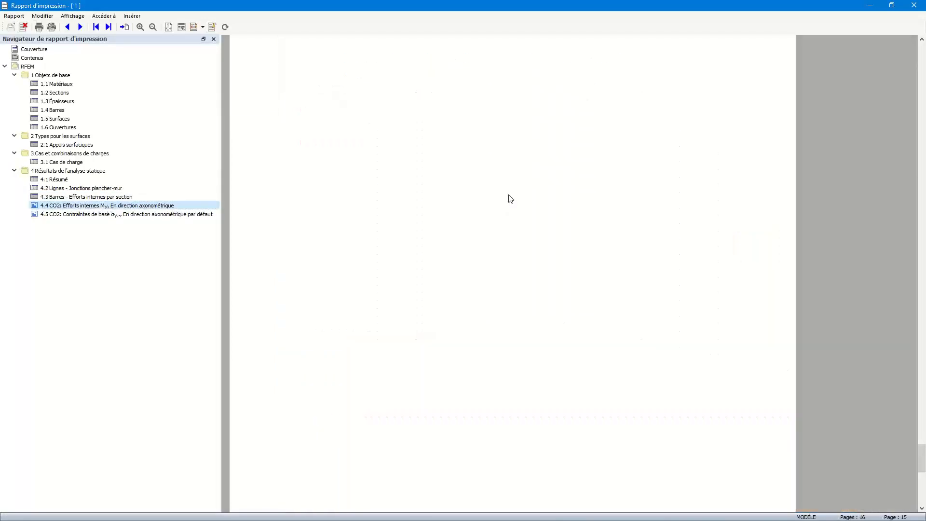
scroll(508, 195, "up", 4)
scroll(509, 195, "down", 2)
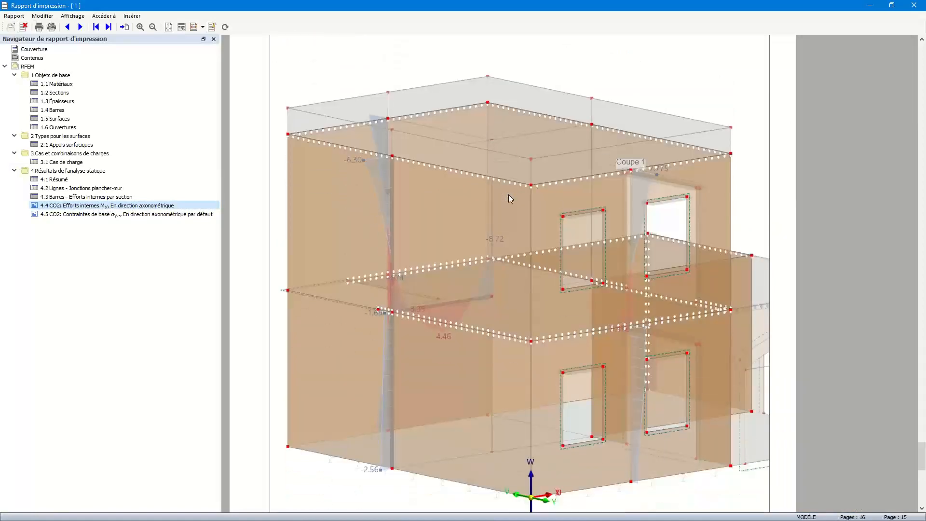
scroll(499, 188, "down", 3)
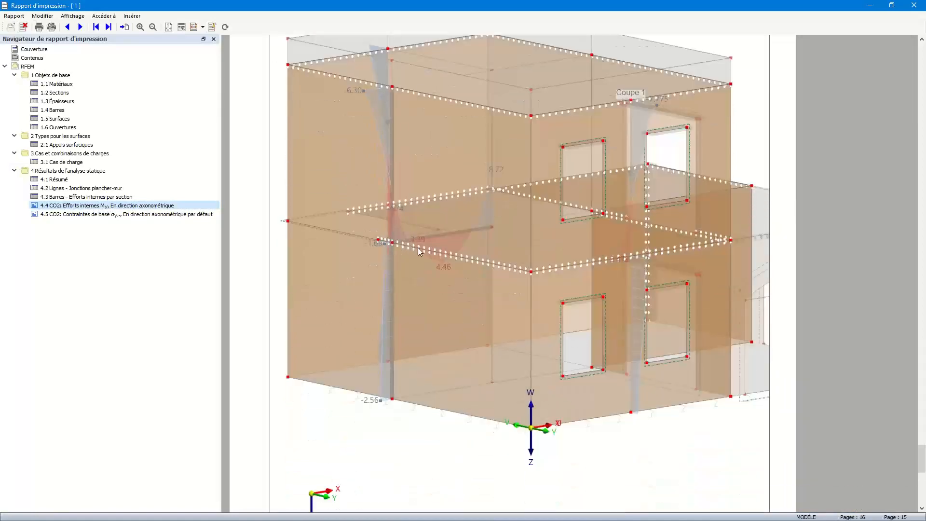
scroll(421, 217, "down", 10)
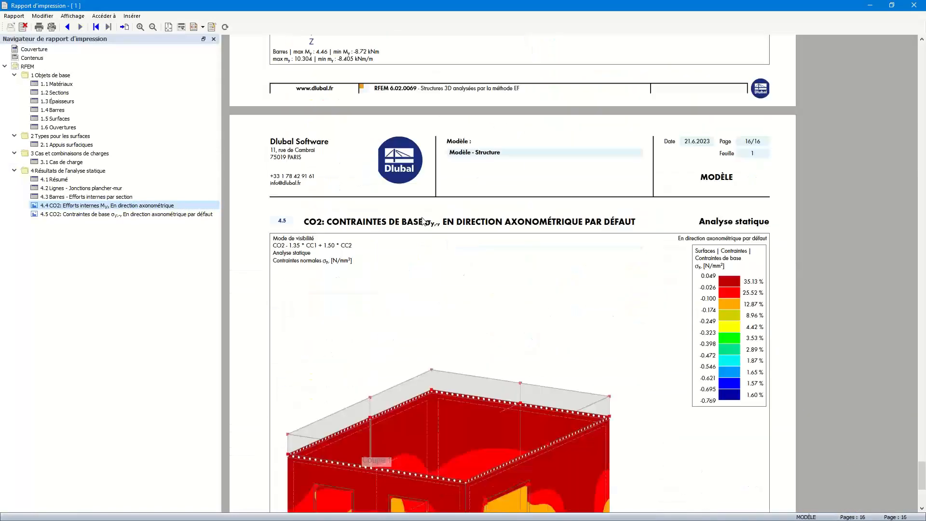
scroll(424, 222, "down", 7)
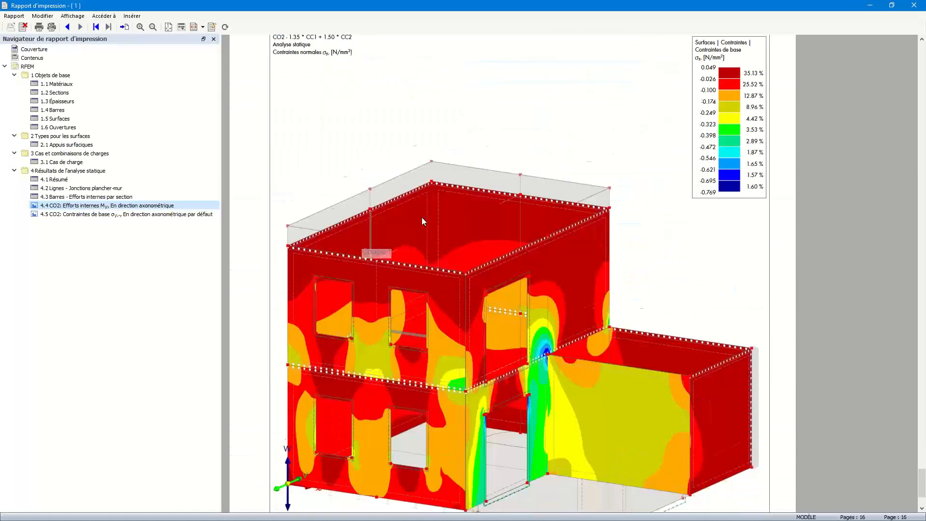
scroll(422, 221, "up", 3)
scroll(322, 353, "down", 8)
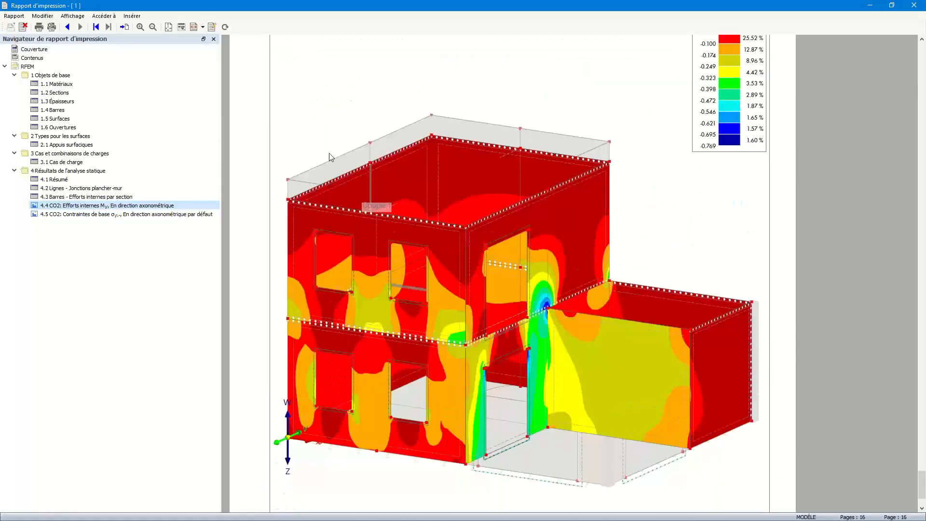
scroll(322, 353, "down", 4)
scroll(327, 466, "up", 6)
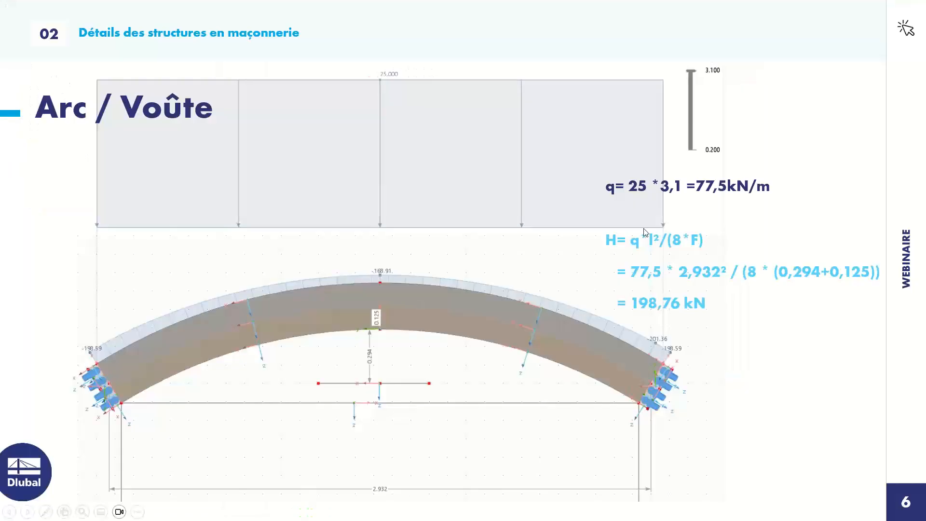
key("Right")
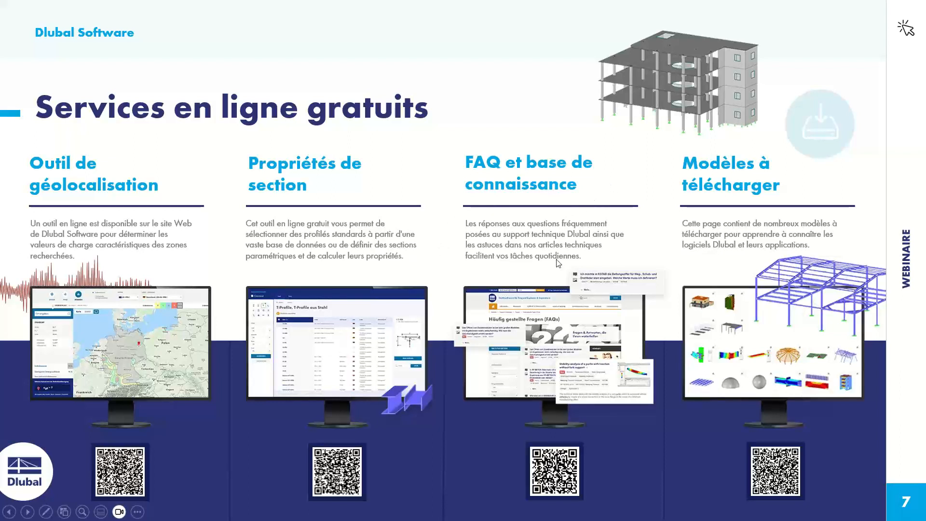
left_click(756, 229)
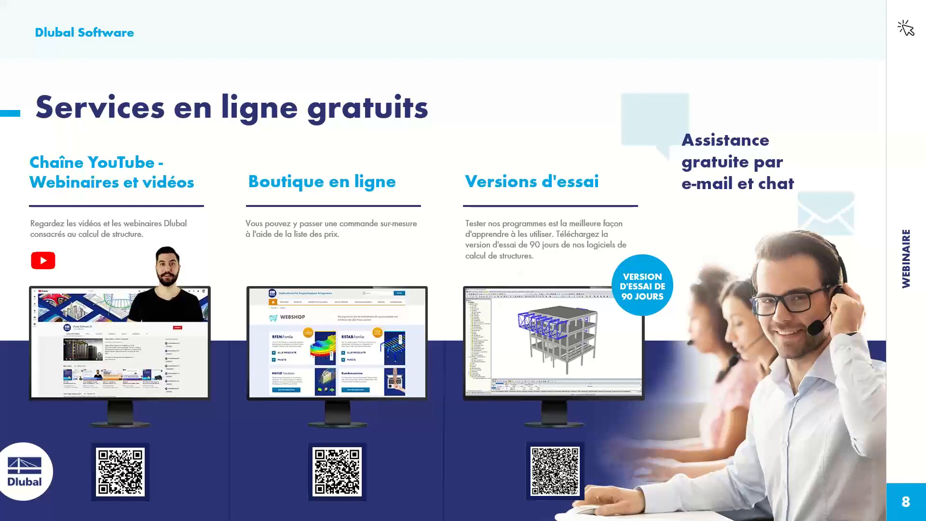
key("Right")
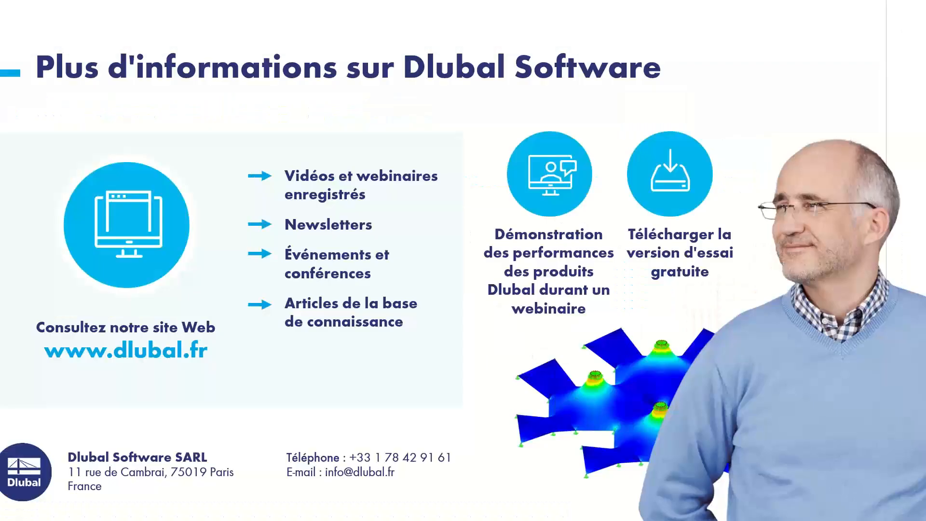